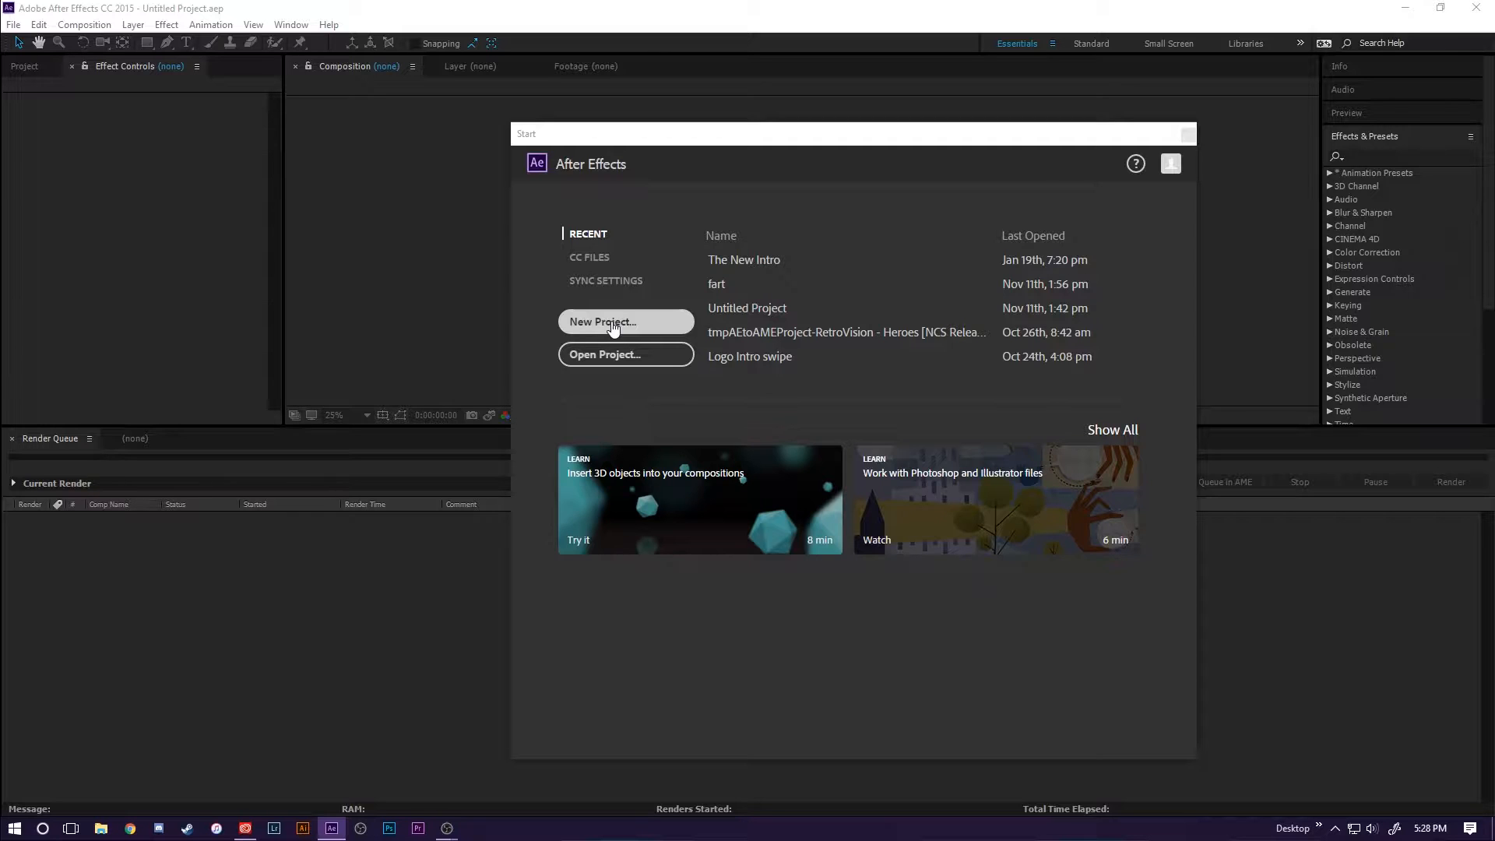
Start a new project and import the RetroVision - Heroes audio file from the Music folder inside the Youtube folder
click(613, 325)
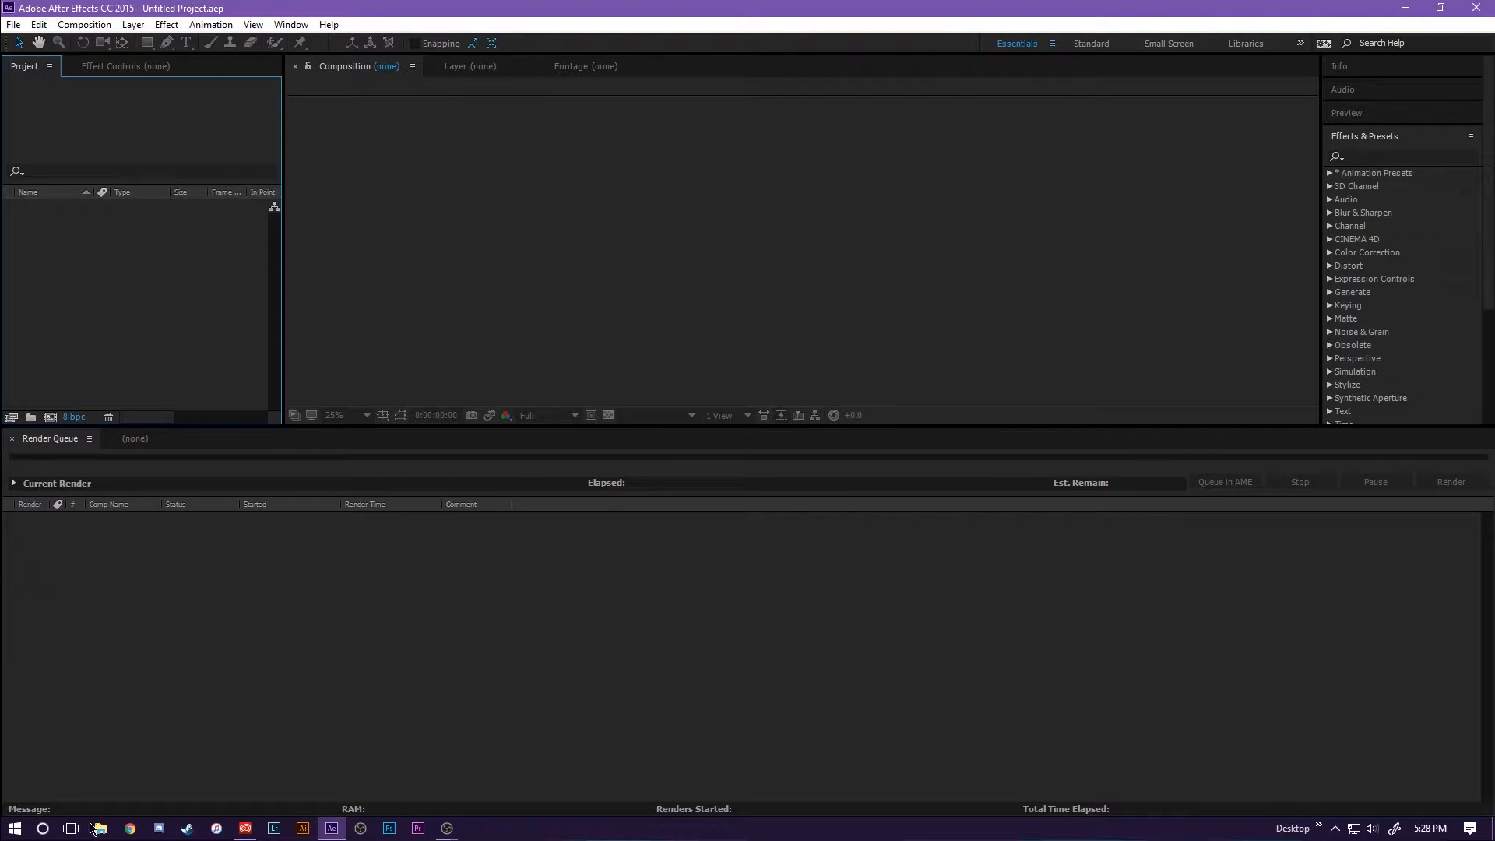
click(99, 829)
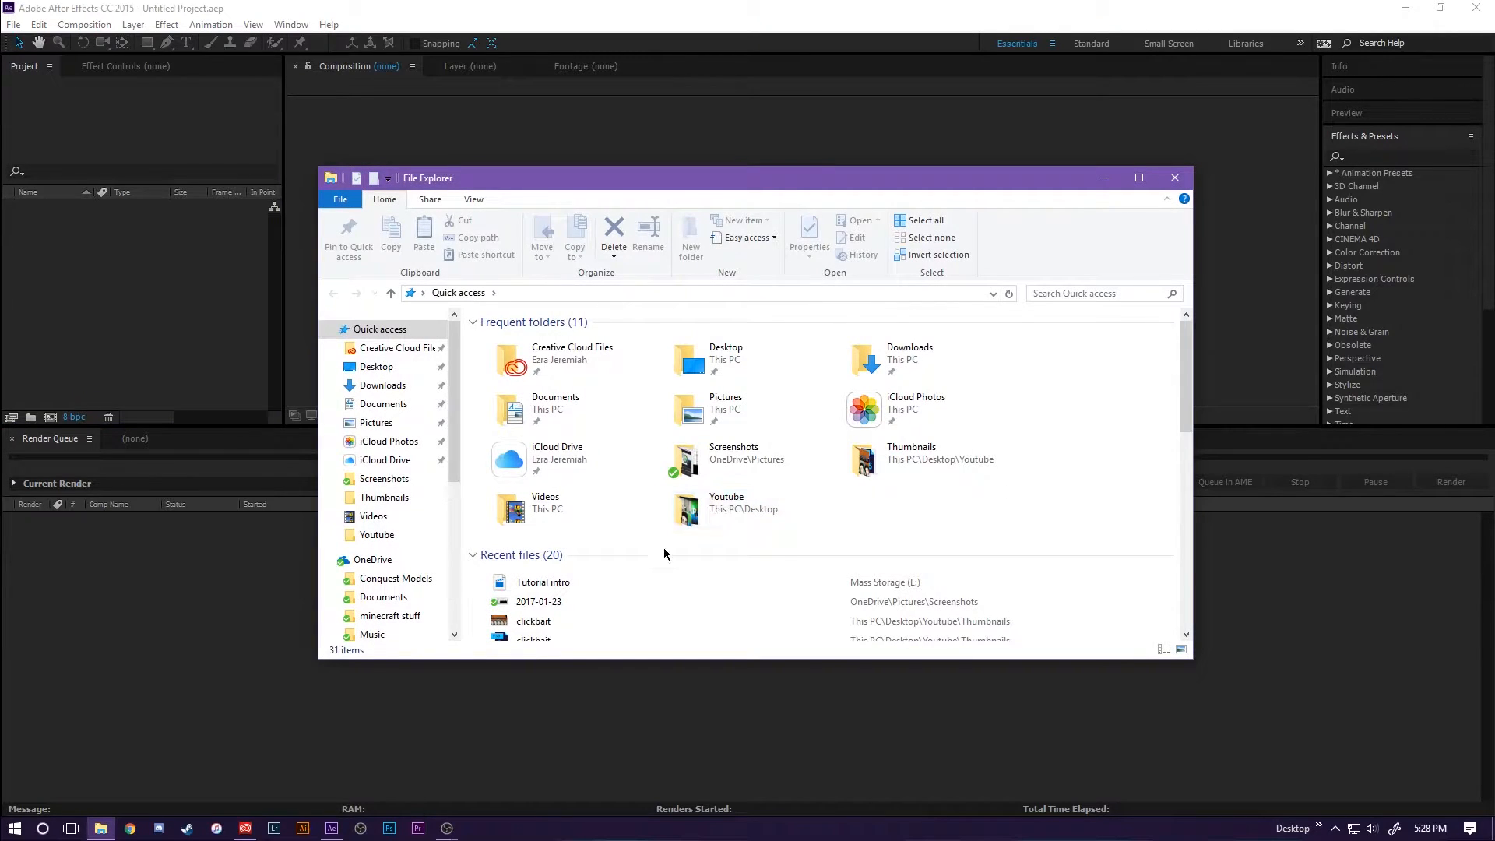
click(378, 534)
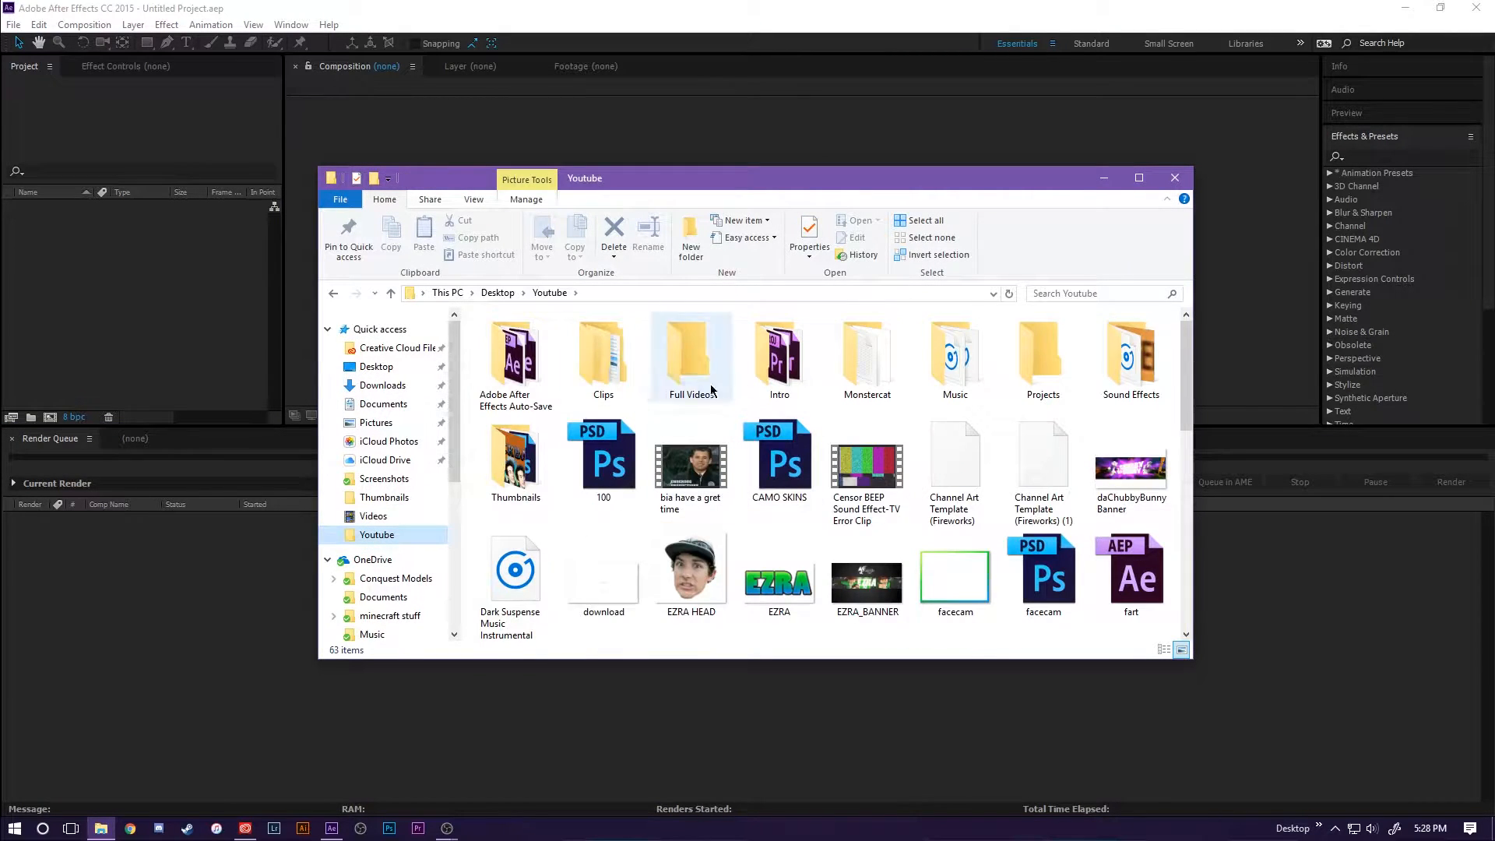
double_click(955, 354)
scroll(529, 467, down, 3)
click(528, 536)
drag(527, 543, 183, 324)
Create a composition from the imported RetroVision - Heroes audio and reveal the audio layer's waveform
click(53, 209)
drag(168, 400, 378, 596)
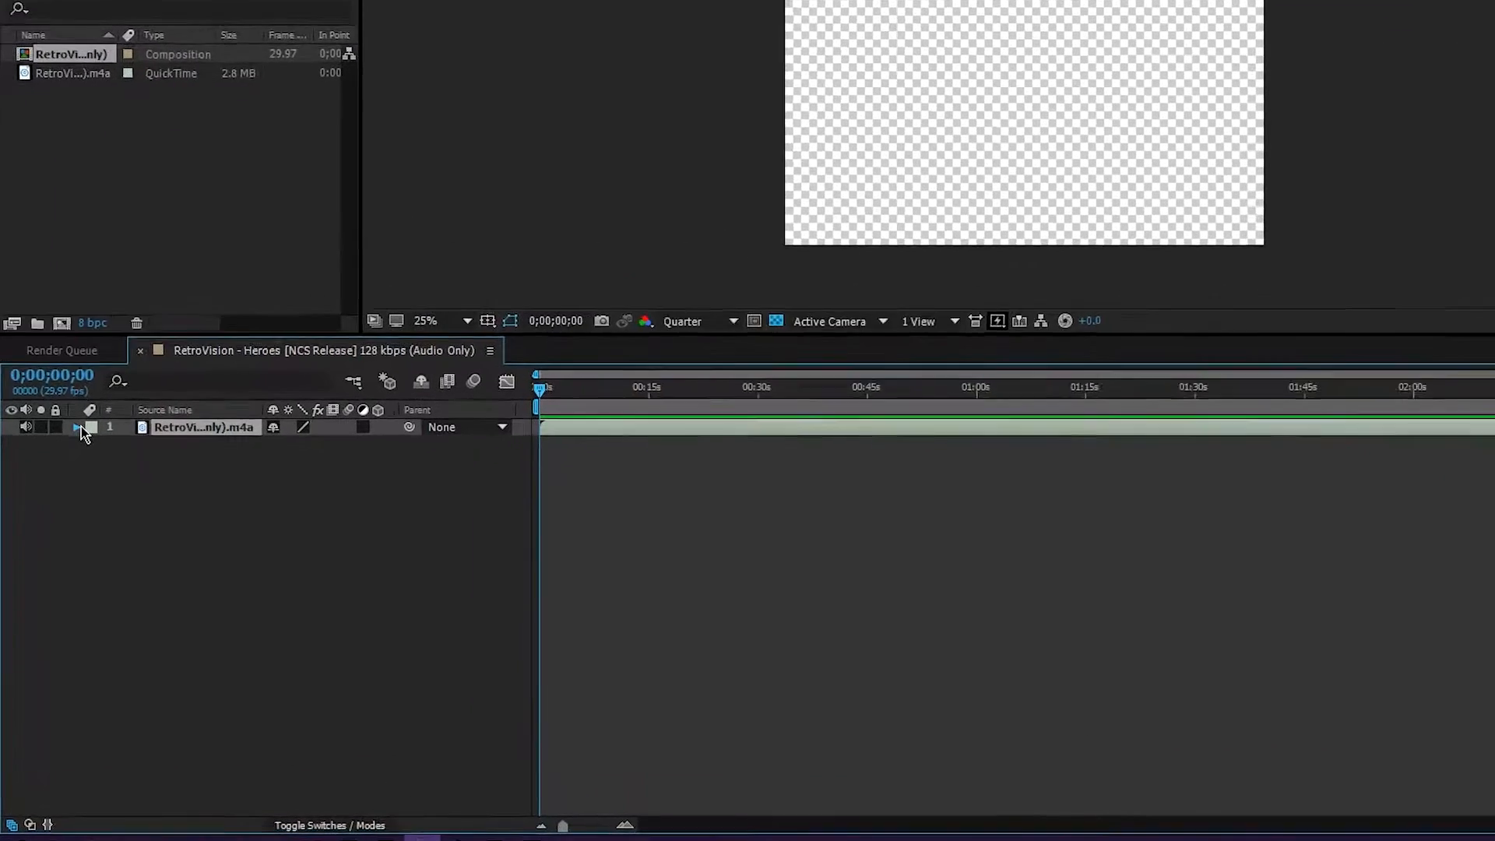
click(61, 498)
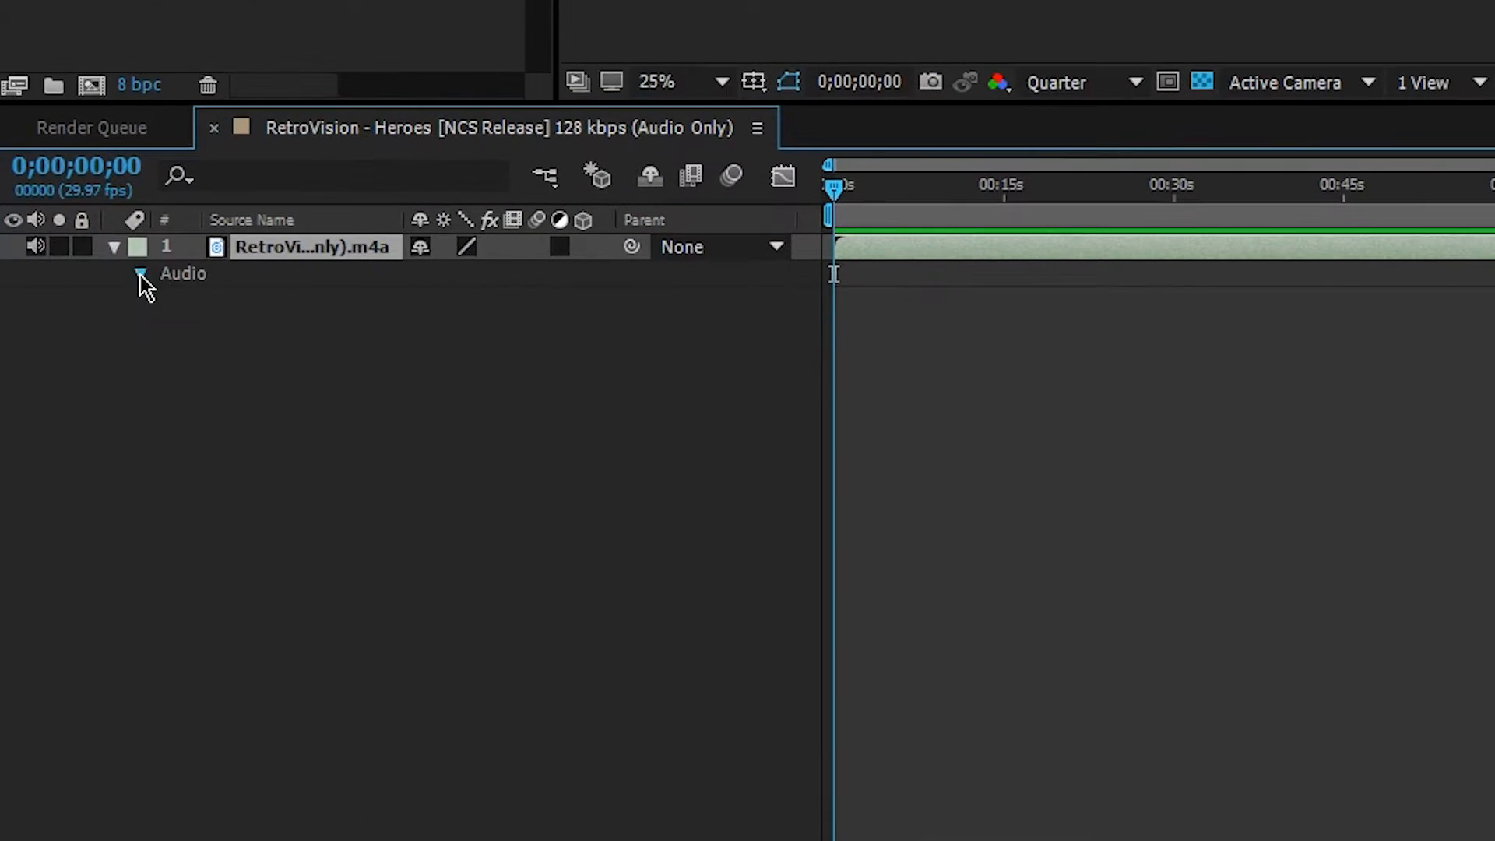
click(140, 274)
click(167, 326)
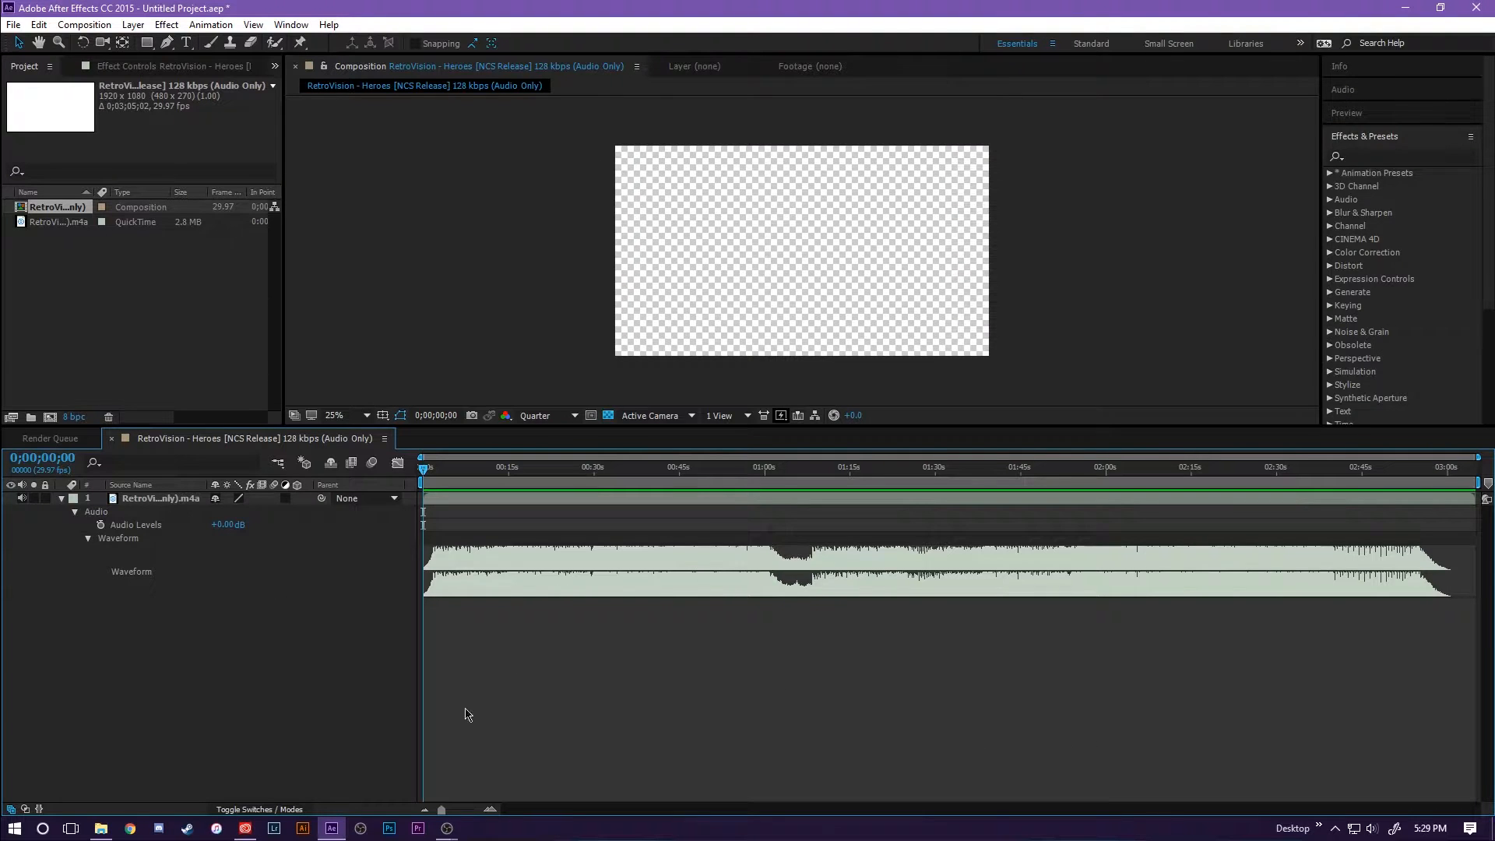
Listen to the audio around the 30-second mark and set the current time to 0;00;29;27, just after the waveform dip
drag(441, 810, 468, 811)
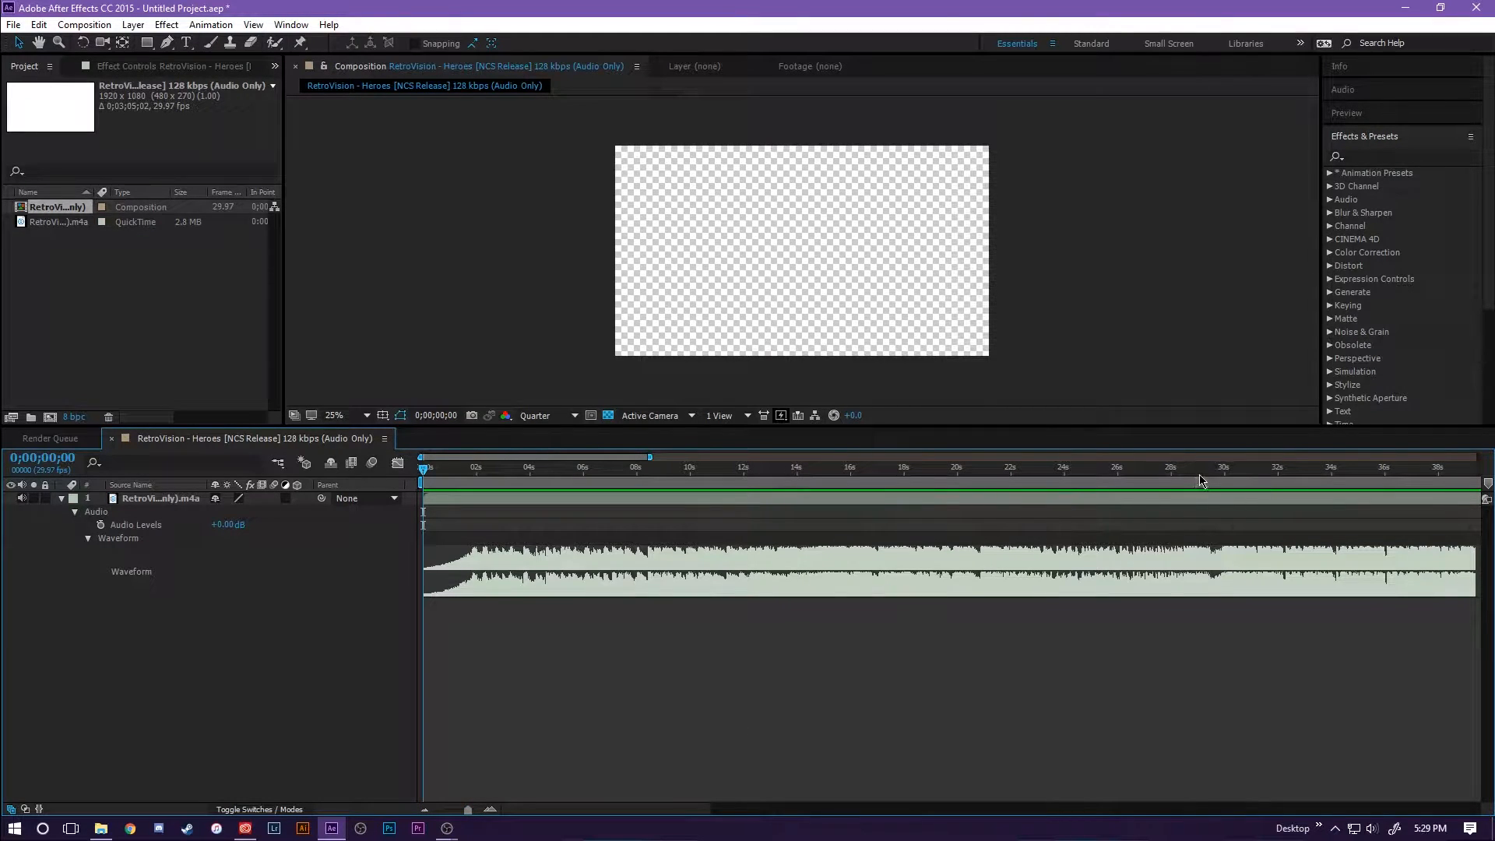
drag(1218, 481, 1205, 486)
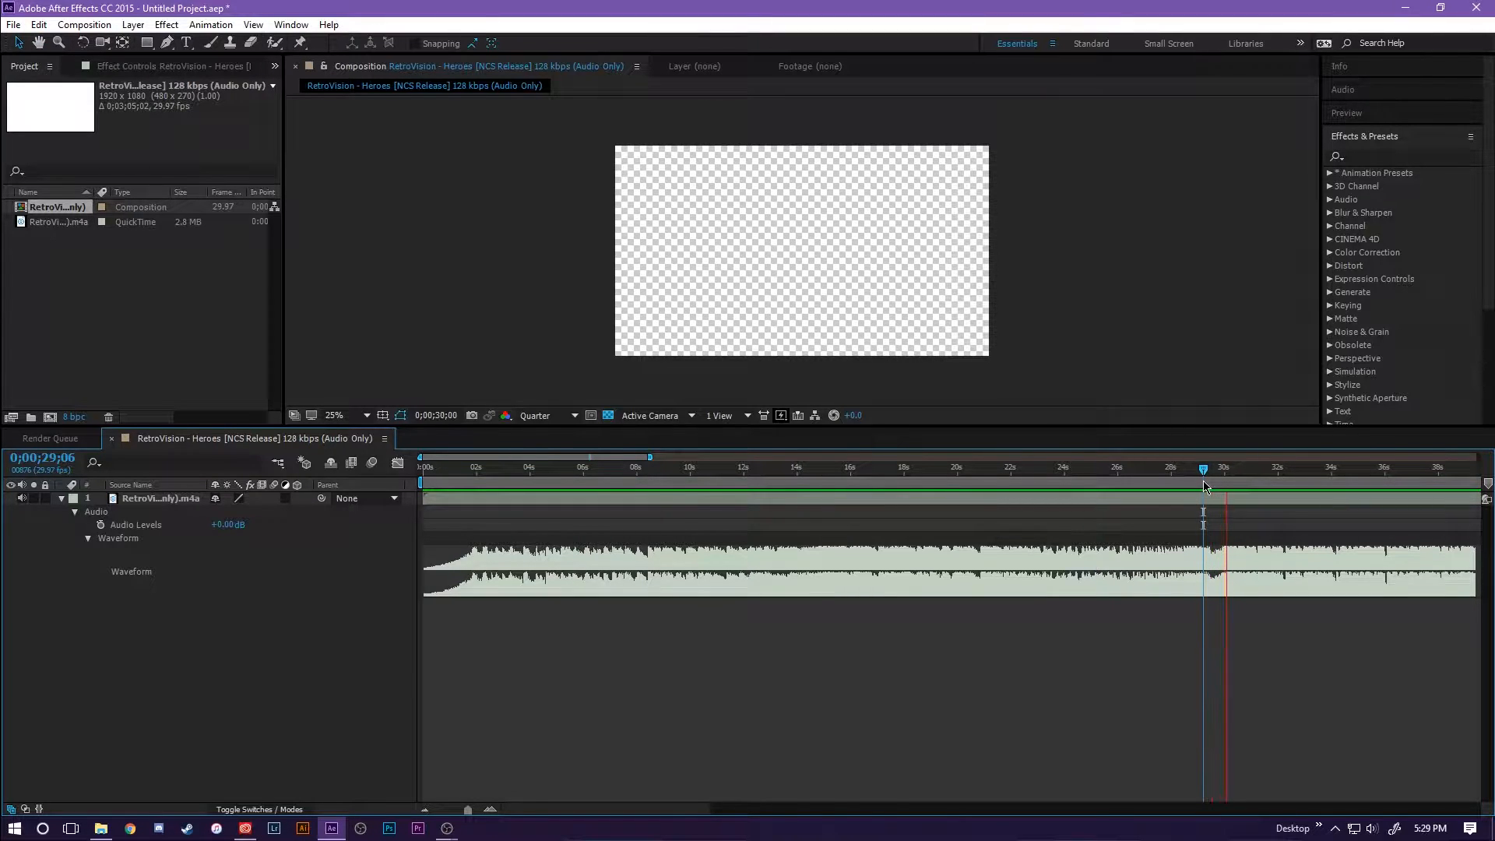
key(space)
drag(468, 810, 473, 811)
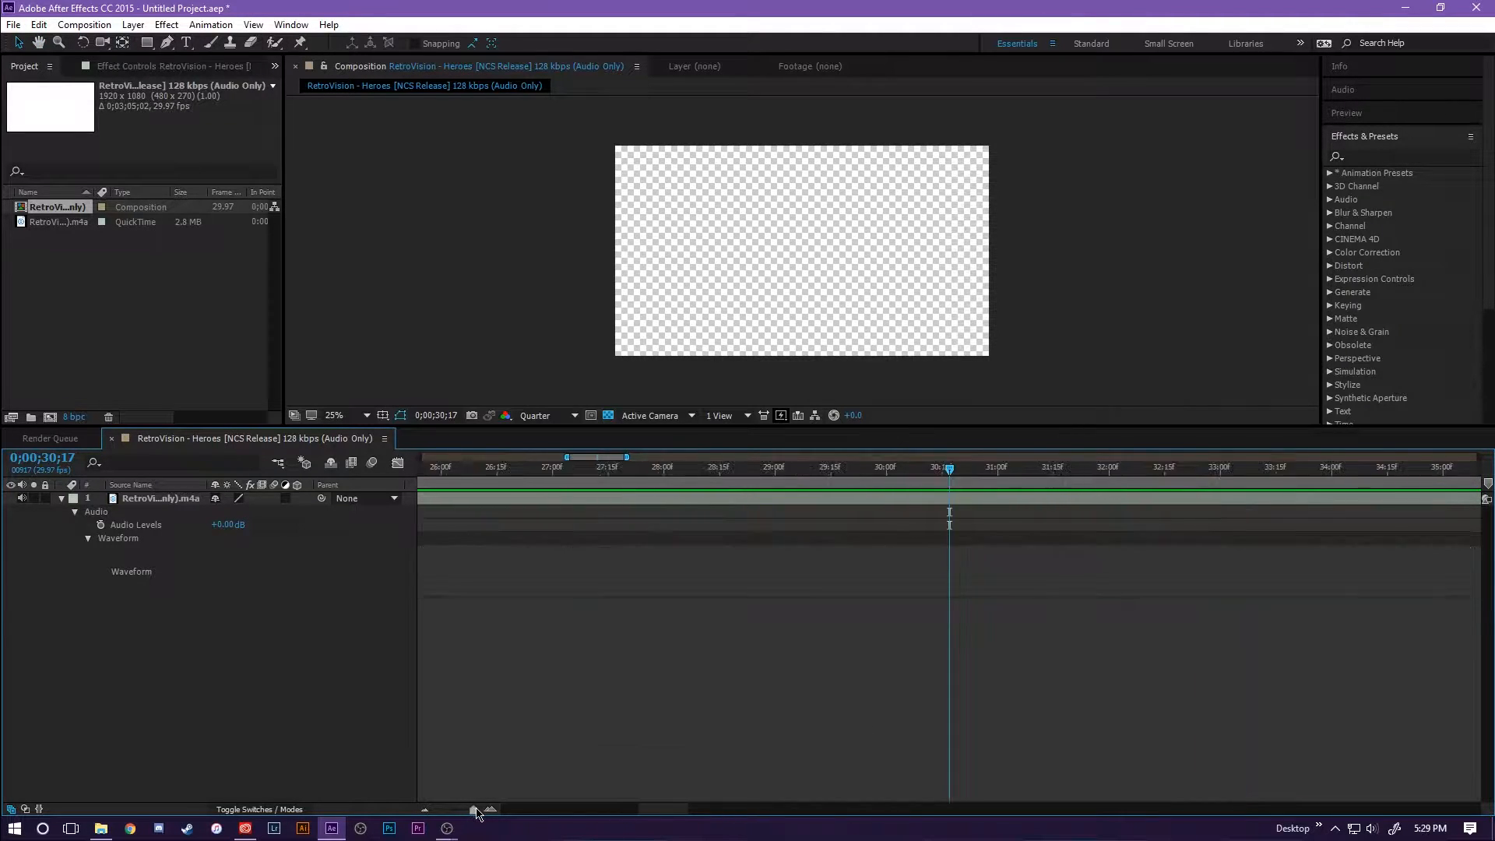
drag(931, 472, 743, 516)
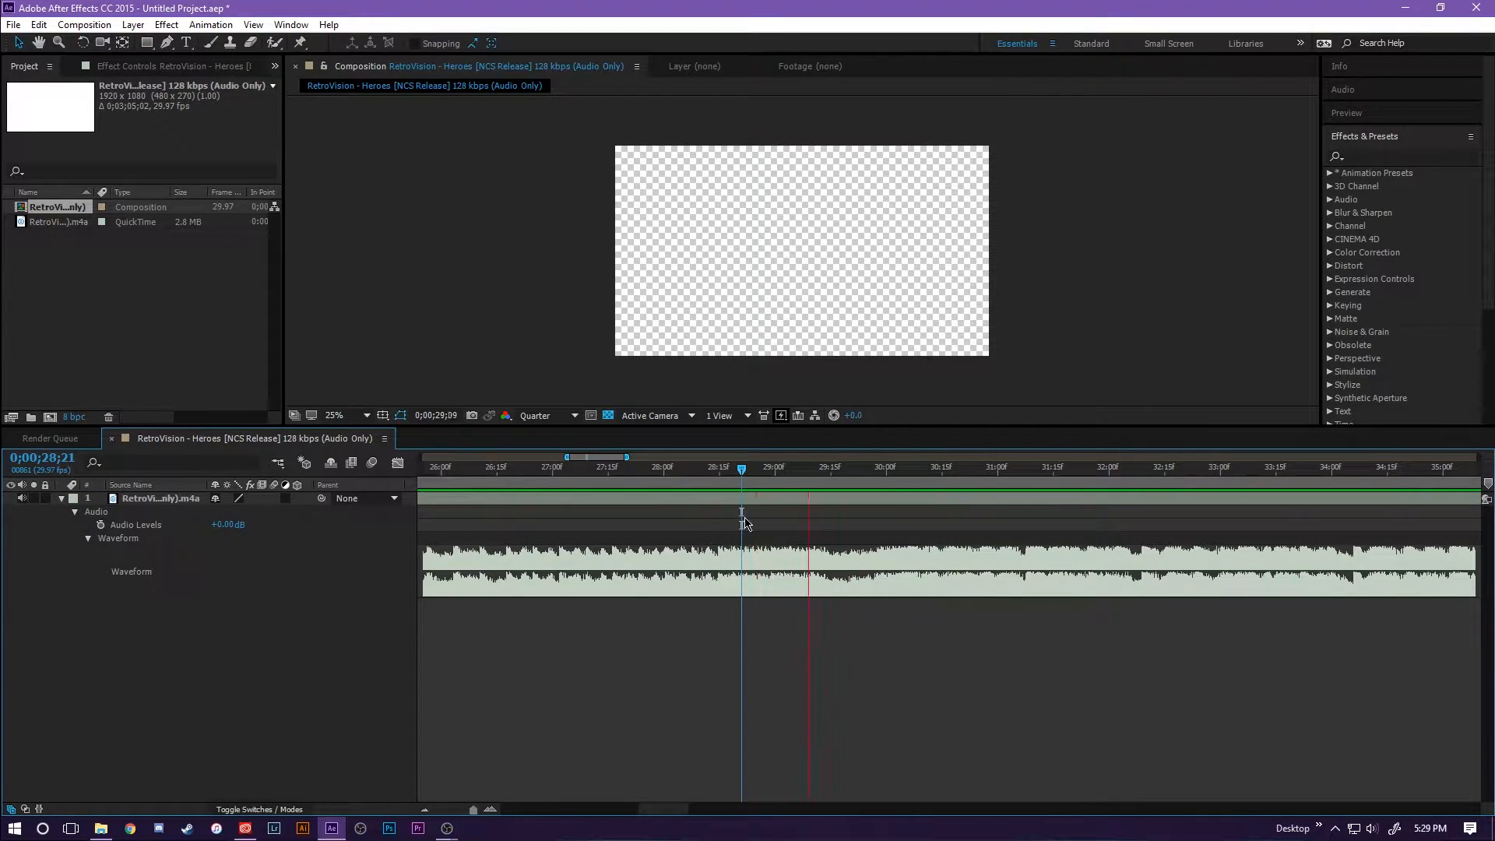
key(space)
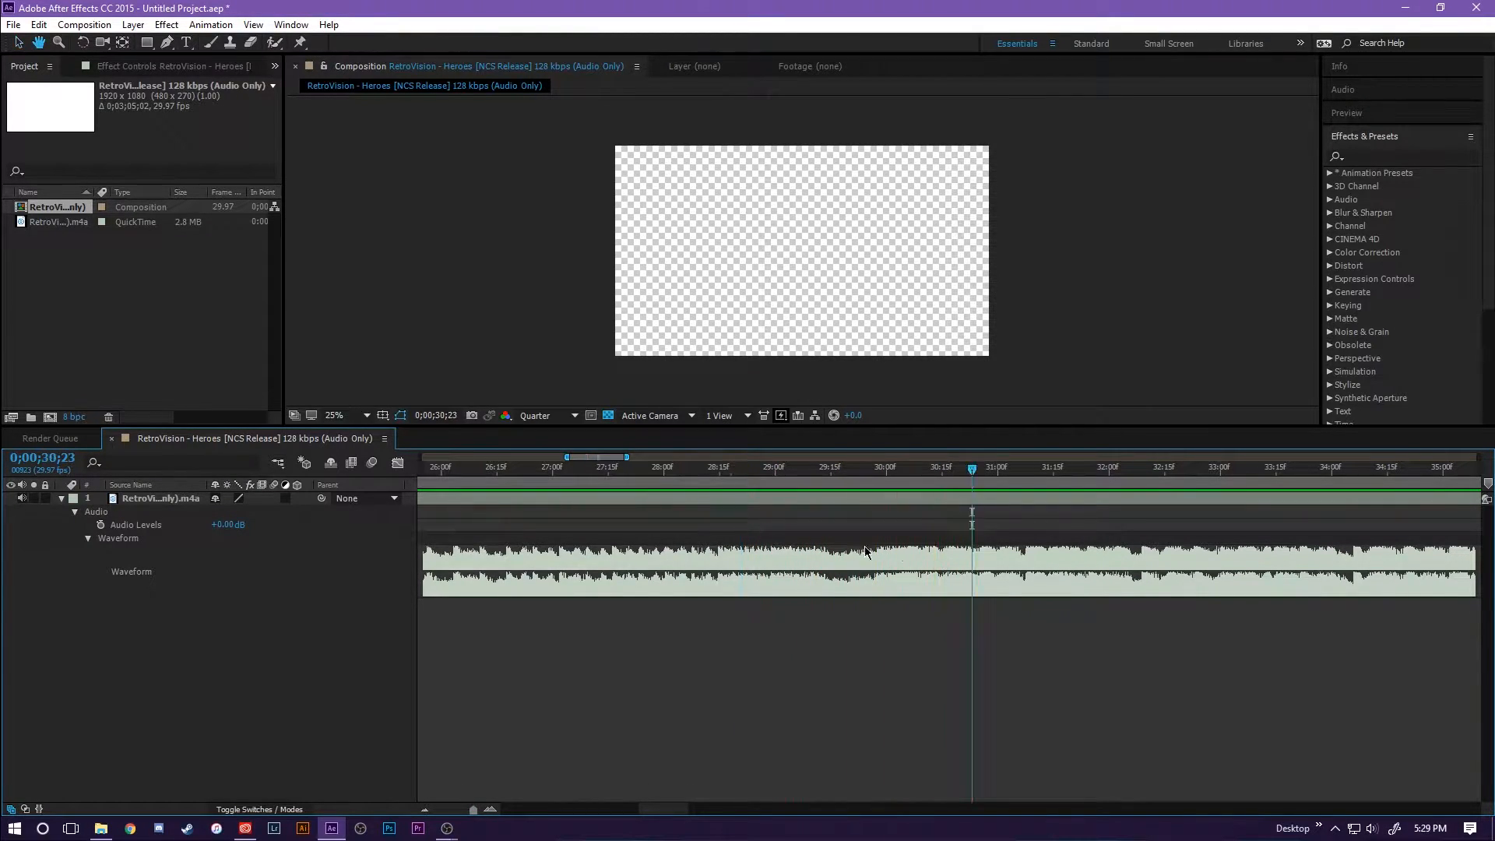
drag(974, 472, 875, 480)
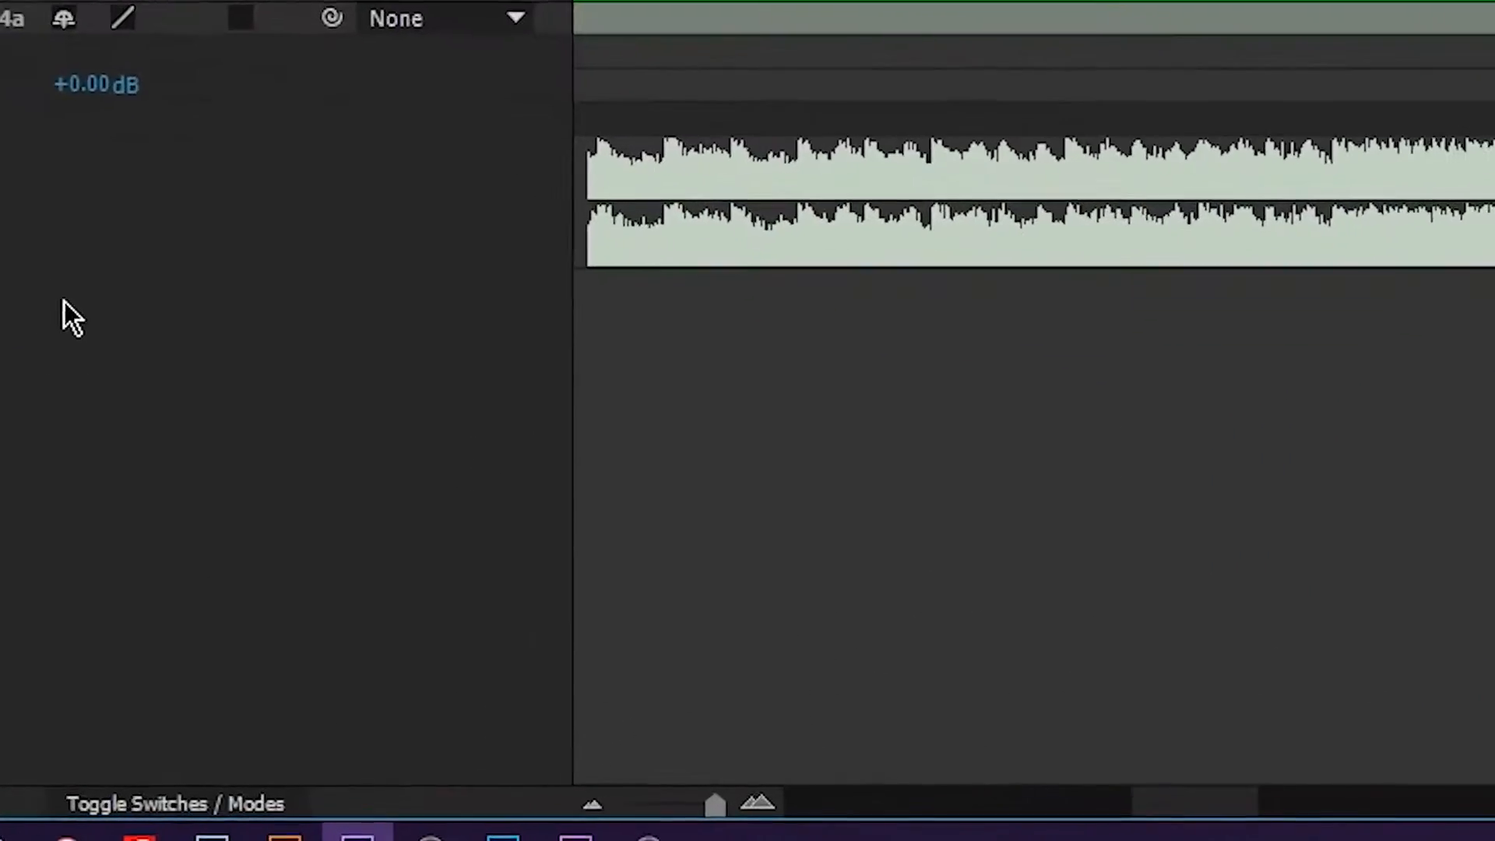
Create a shape layer and draw a purple rectangle on it that covers the whole composition frame
right_click(246, 656)
mouse_move(389, 209)
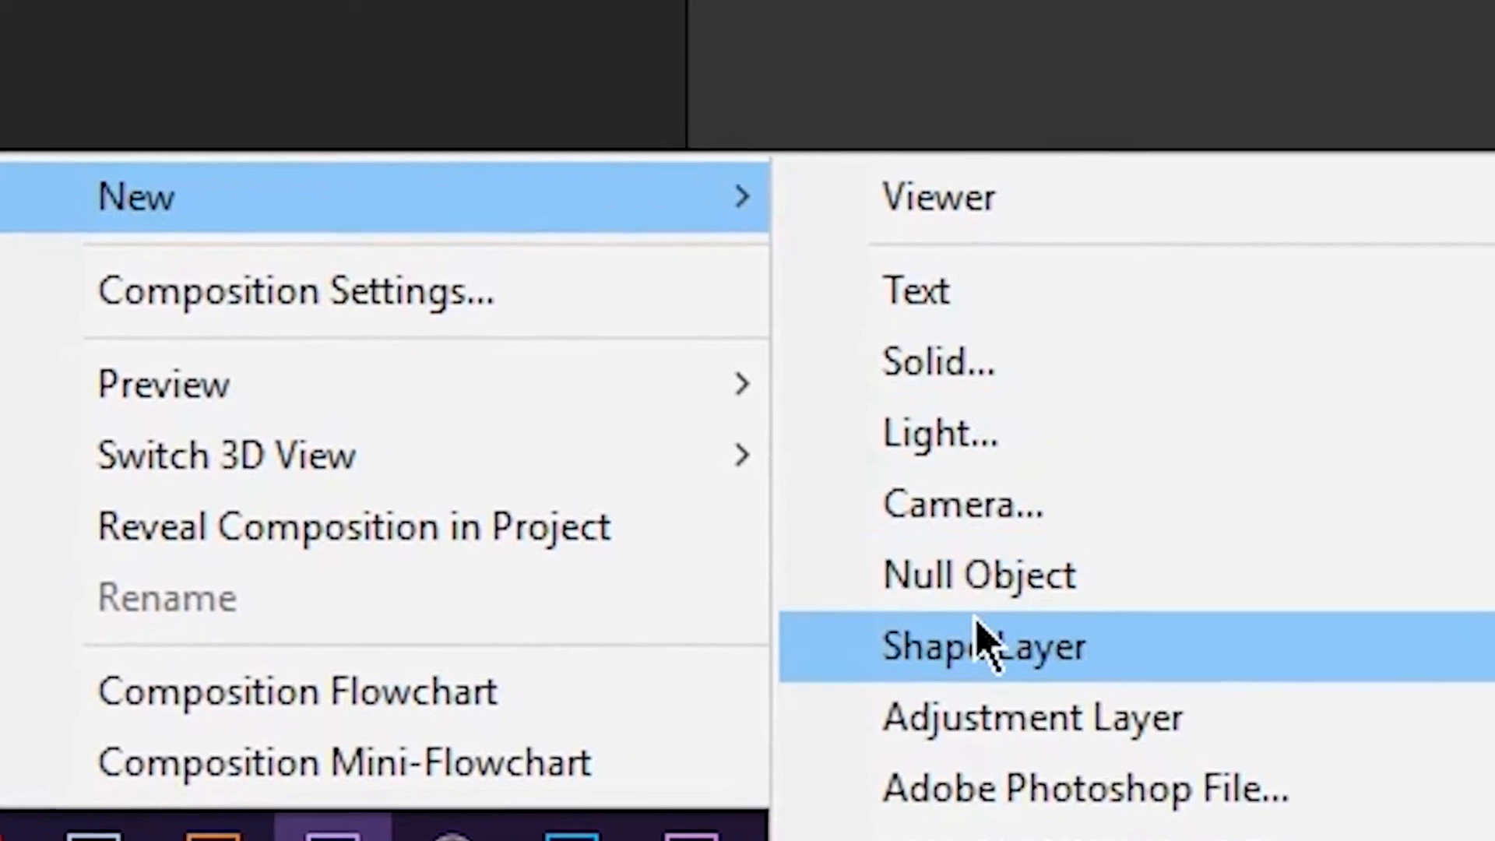
click(1068, 615)
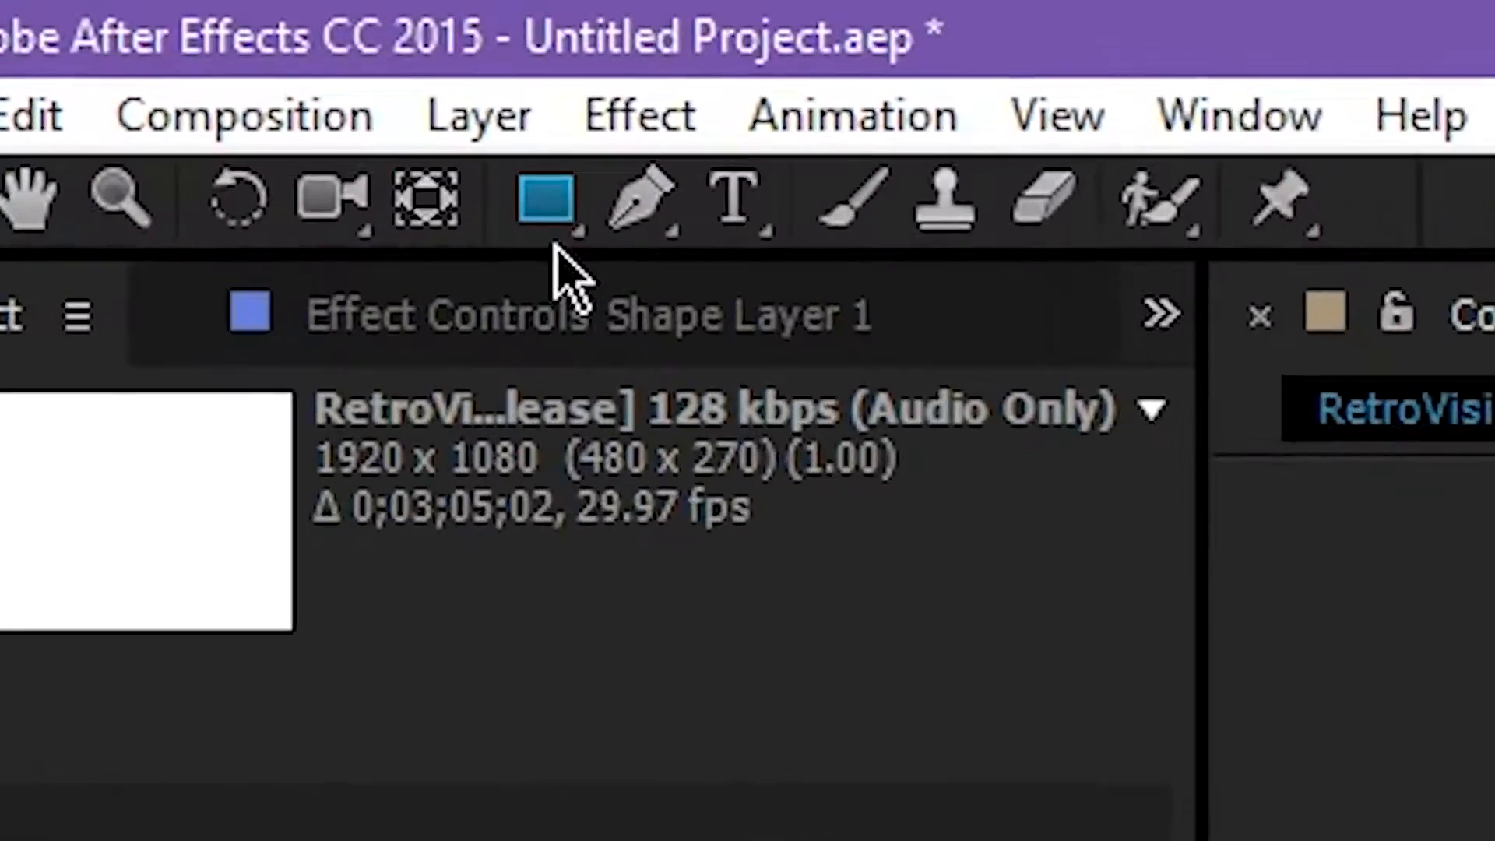
click(567, 206)
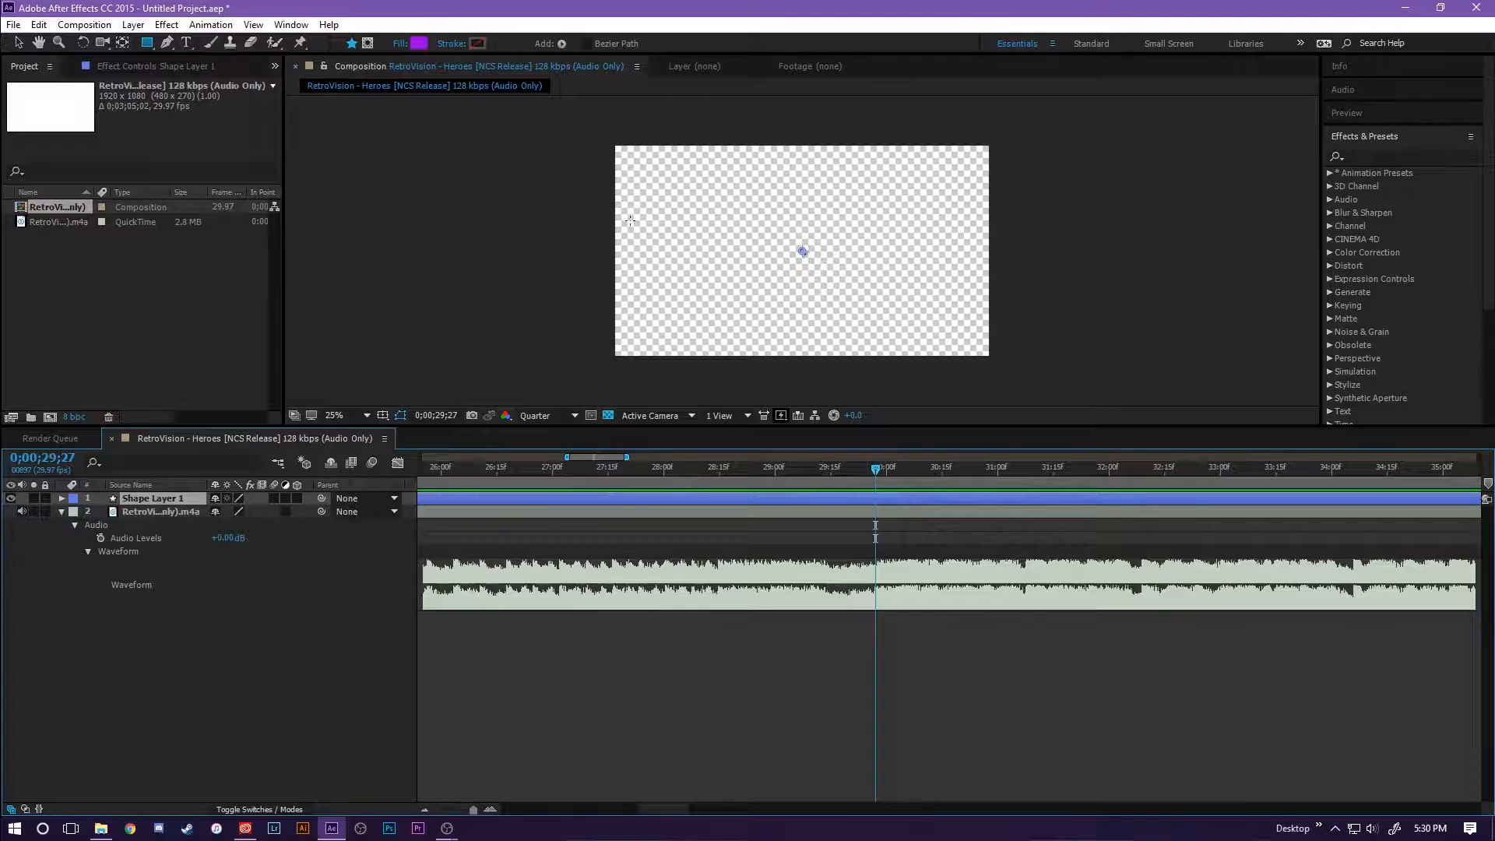
drag(611, 142, 991, 359)
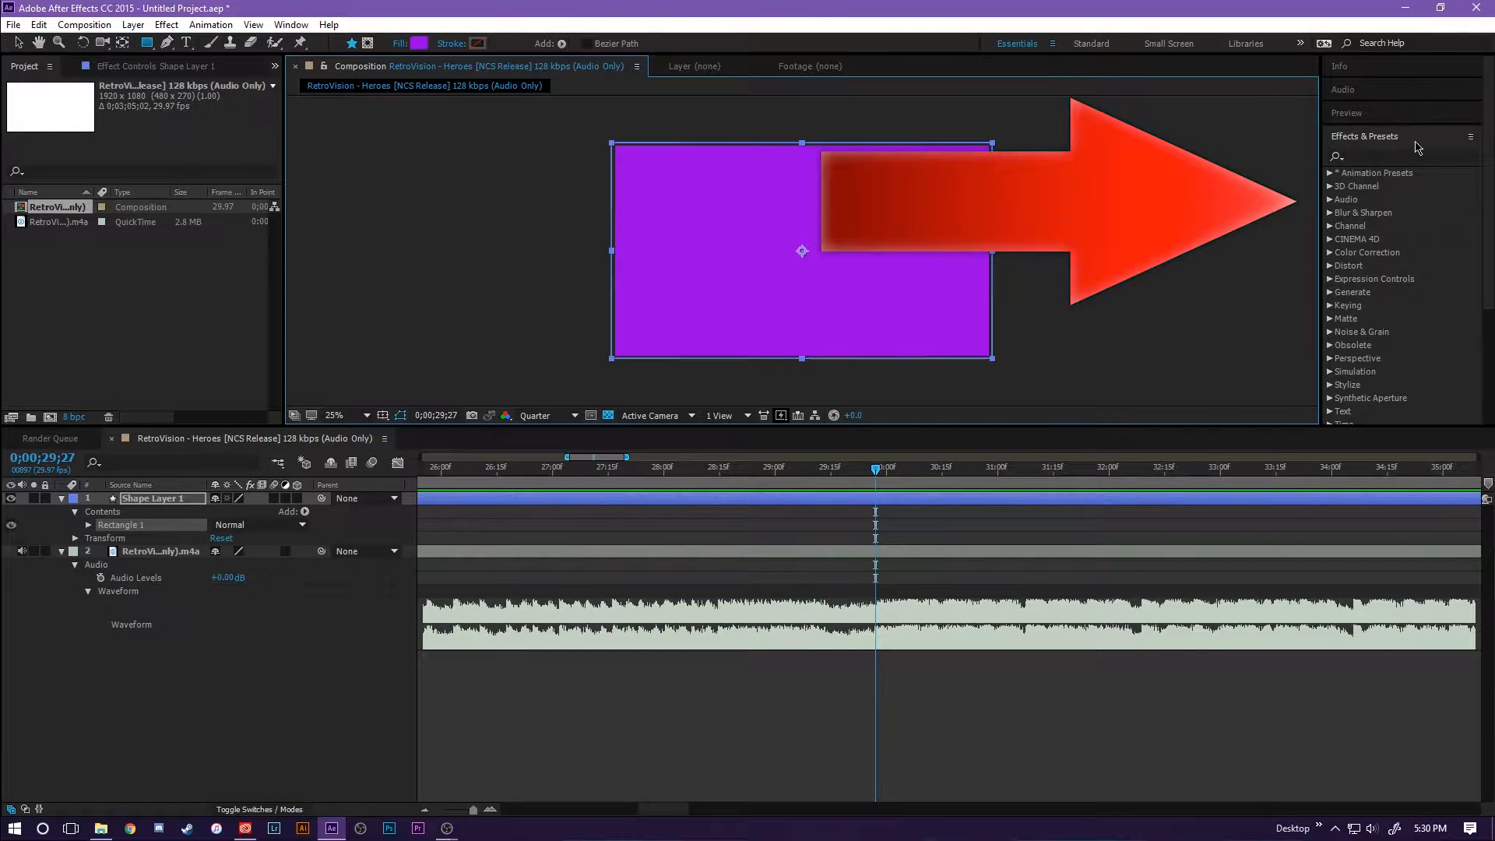
Apply the Linear Wipe transition effect to Shape Layer 1
scroll(1394, 234, down, 3)
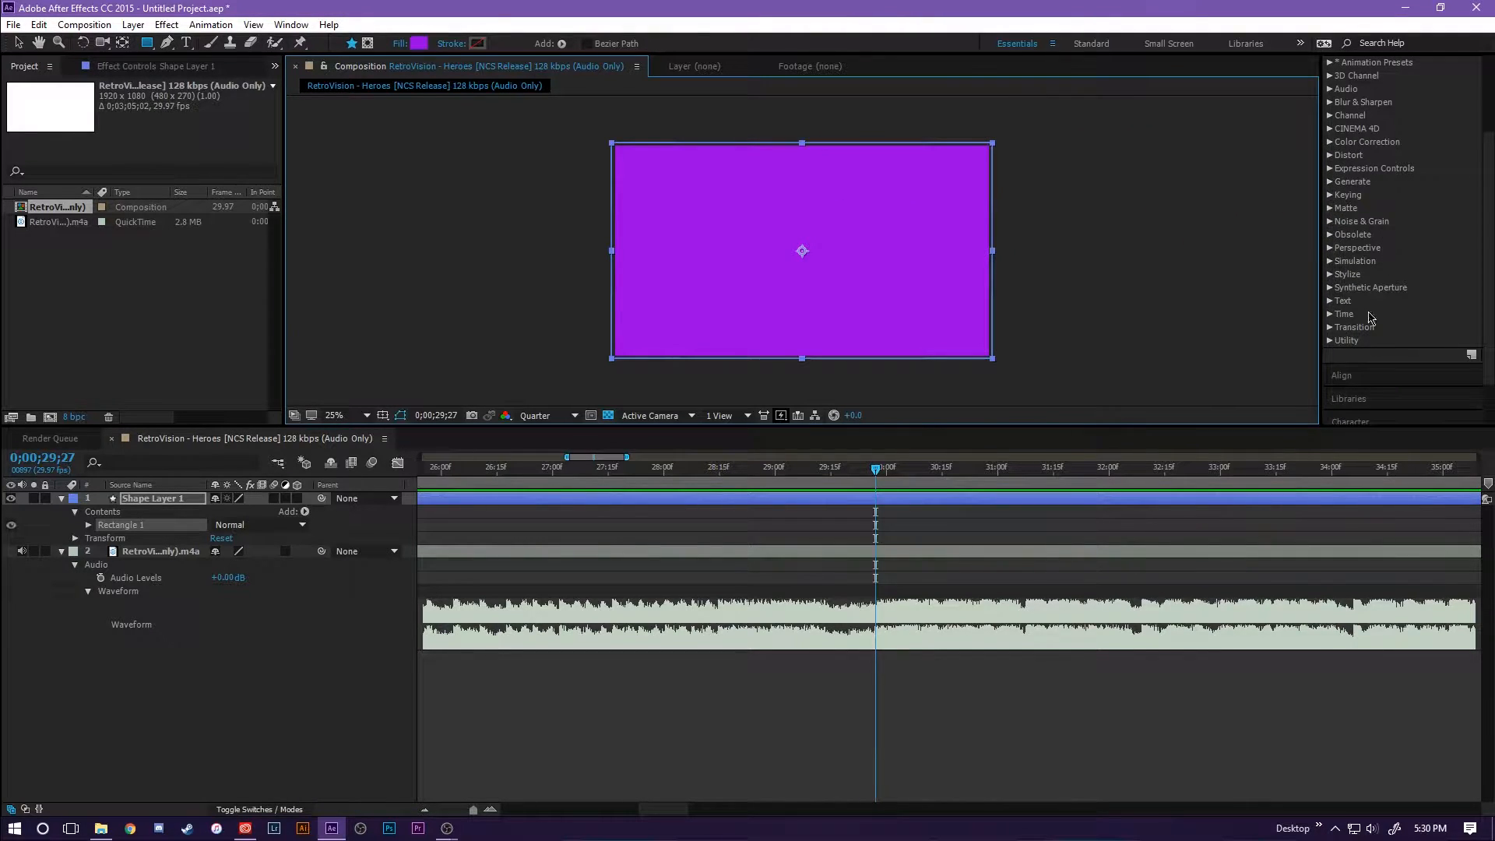
click(1330, 330)
scroll(1350, 335, down, 4)
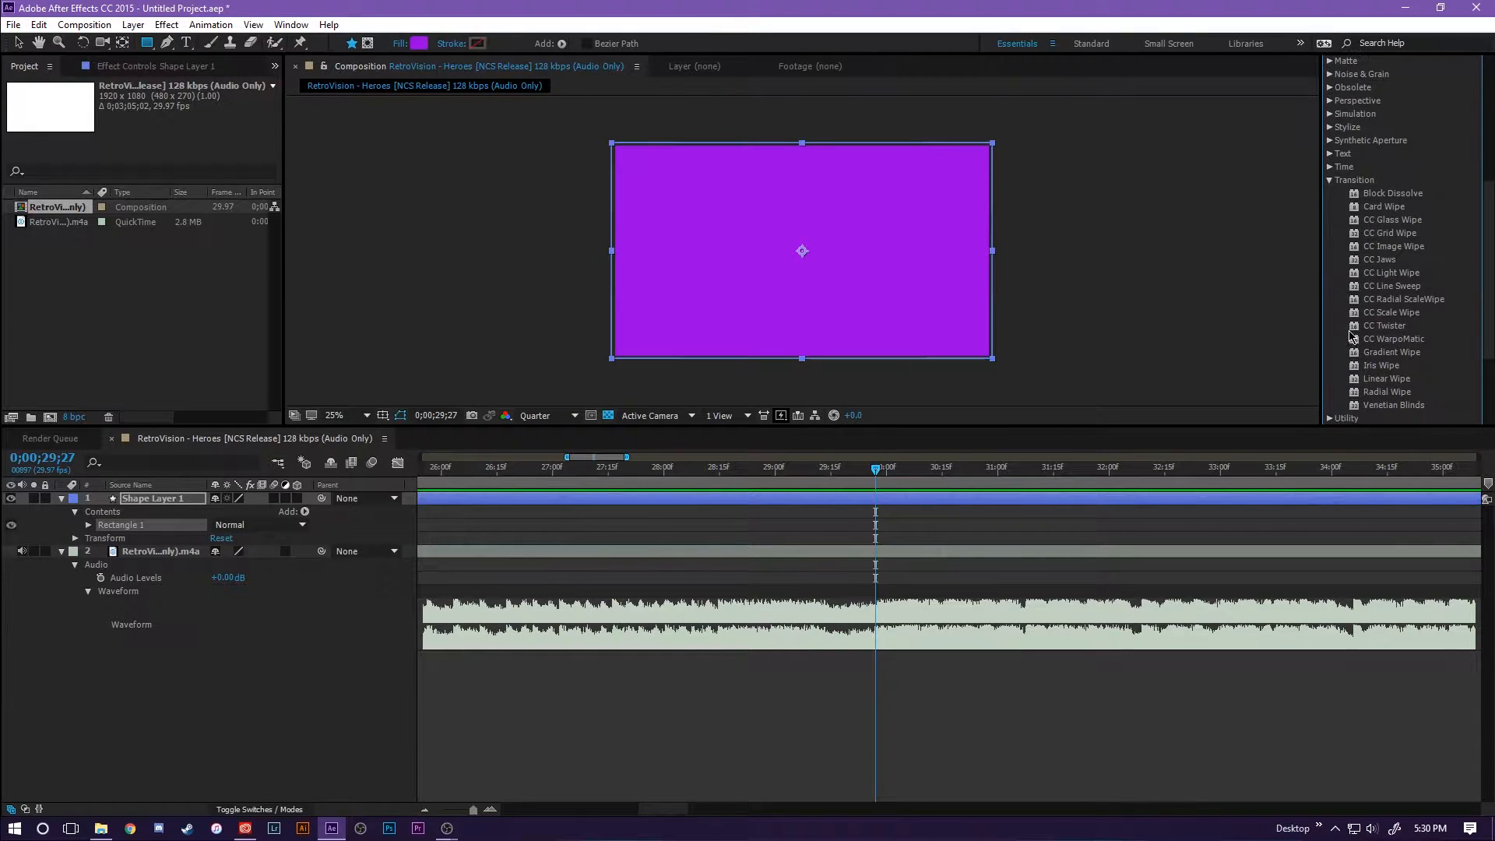
drag(1385, 379, 908, 499)
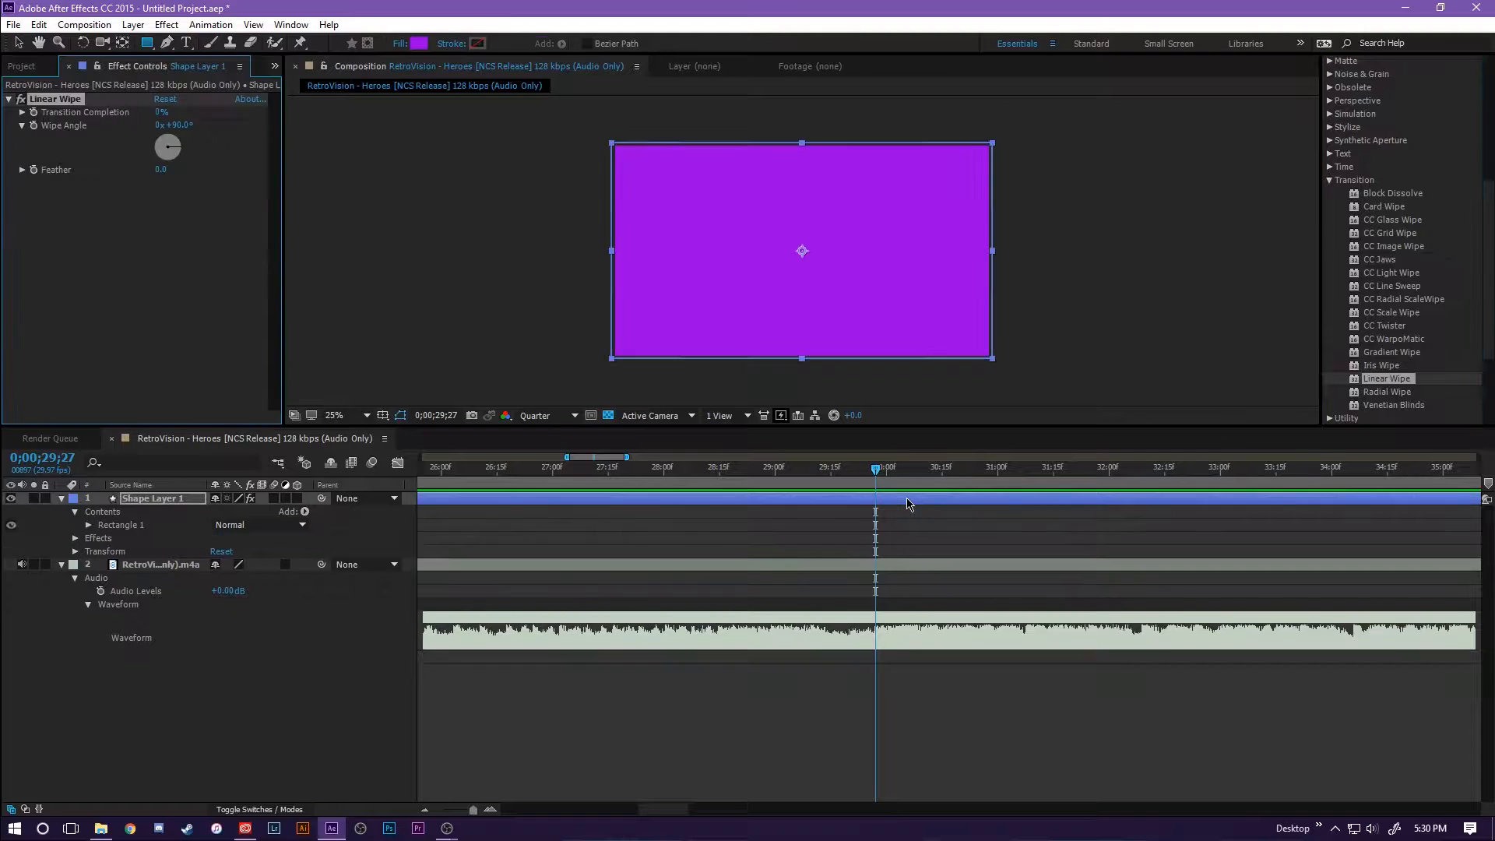
click(76, 551)
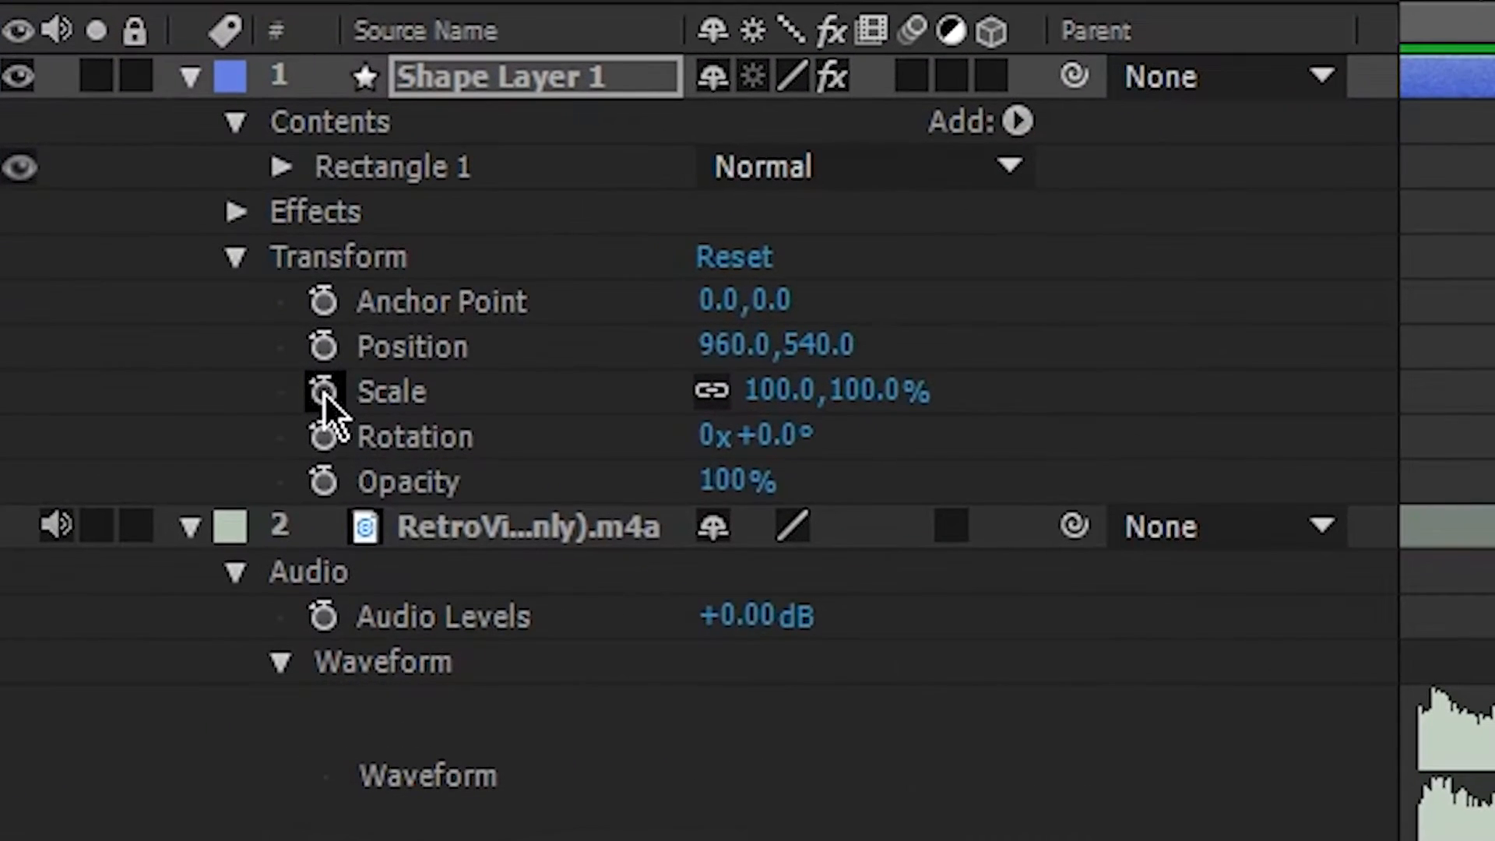
click(323, 391)
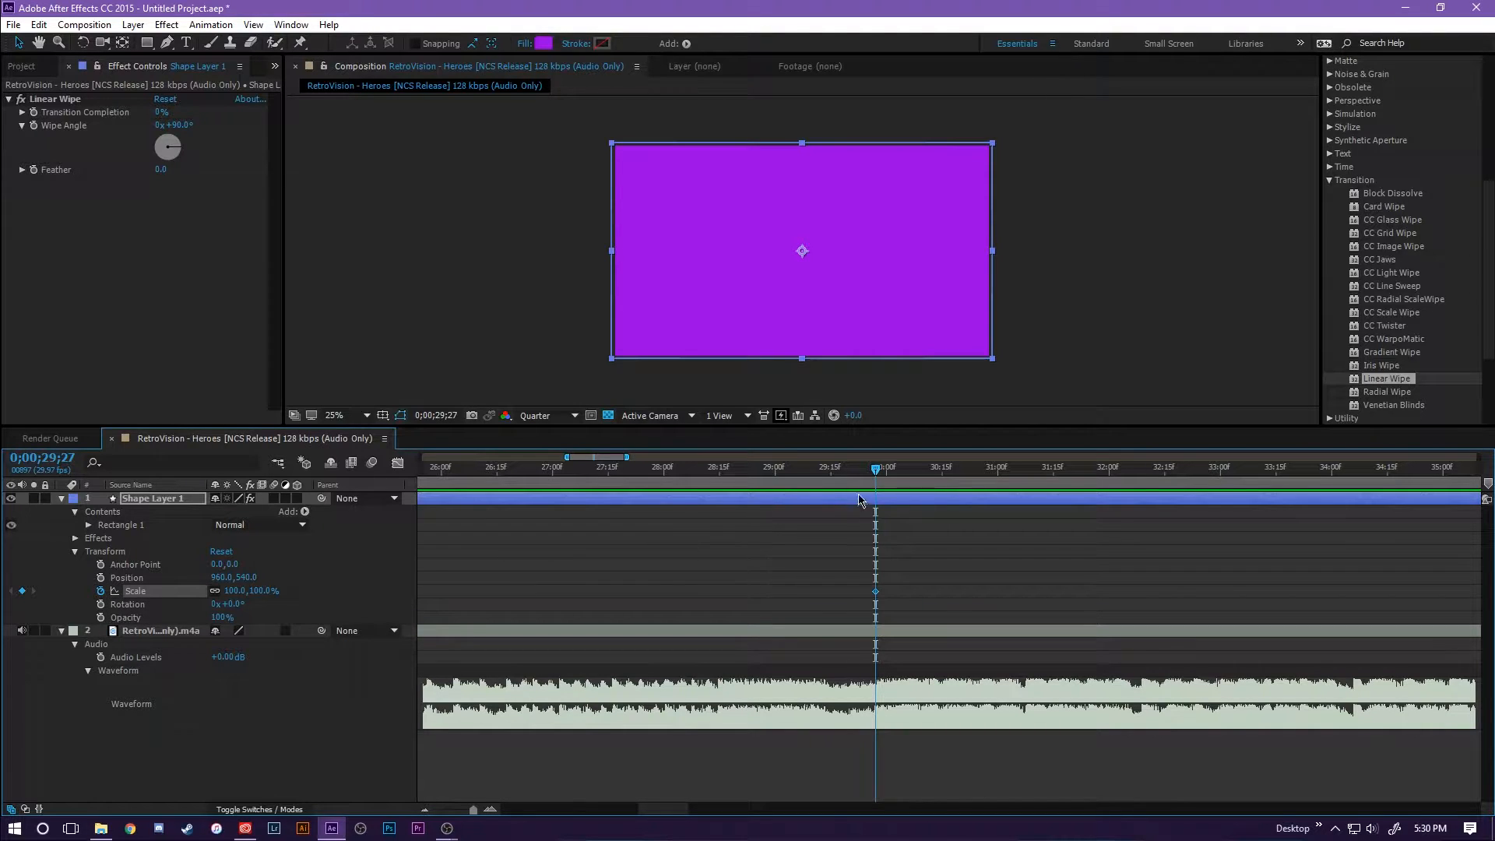
drag(237, 591, 158, 594)
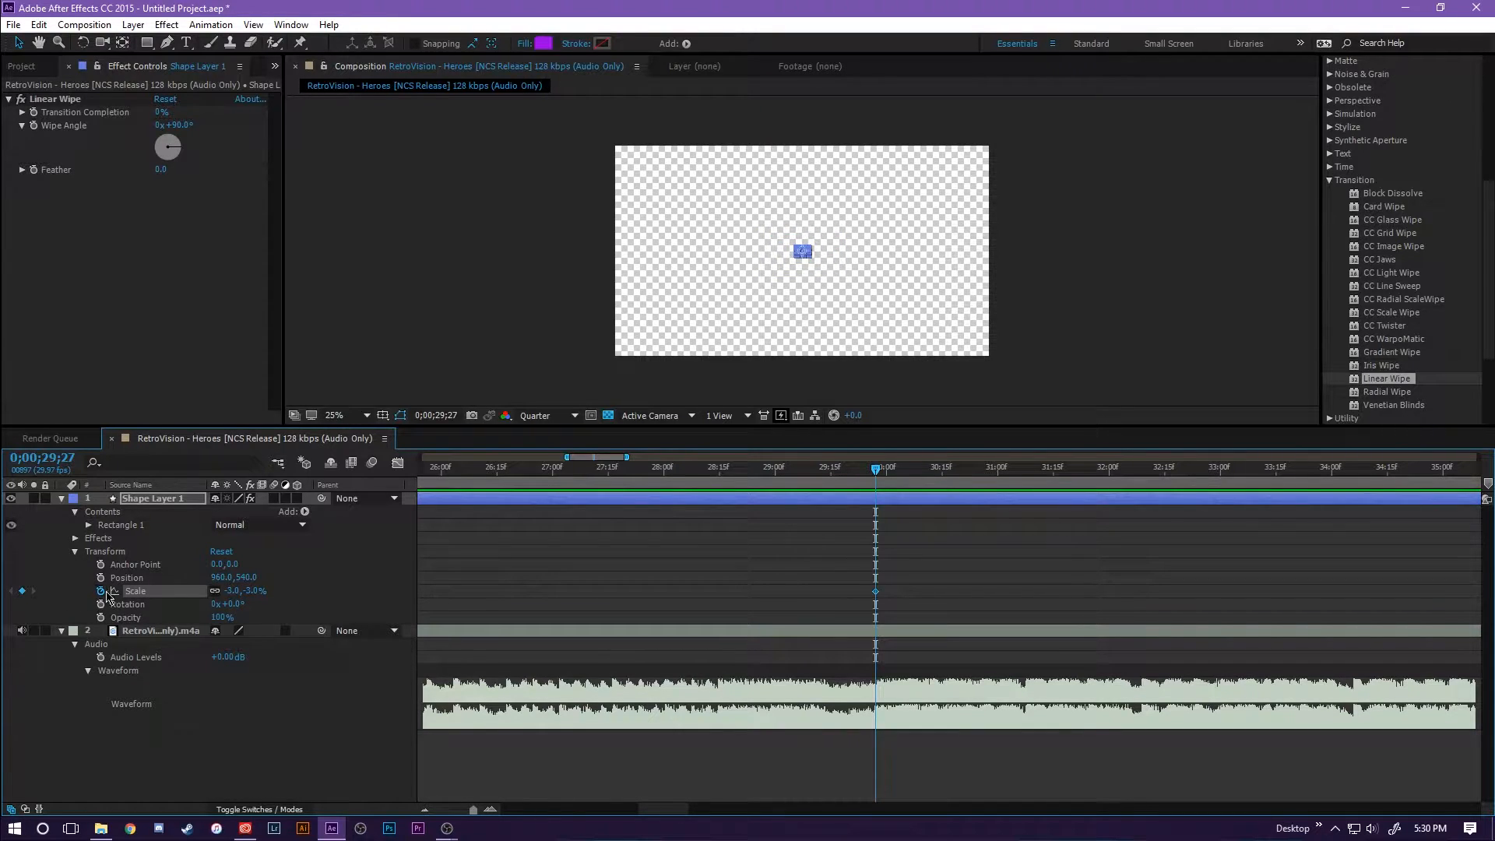
click(101, 591)
key(ctrl+z)
key(ctrl+z)
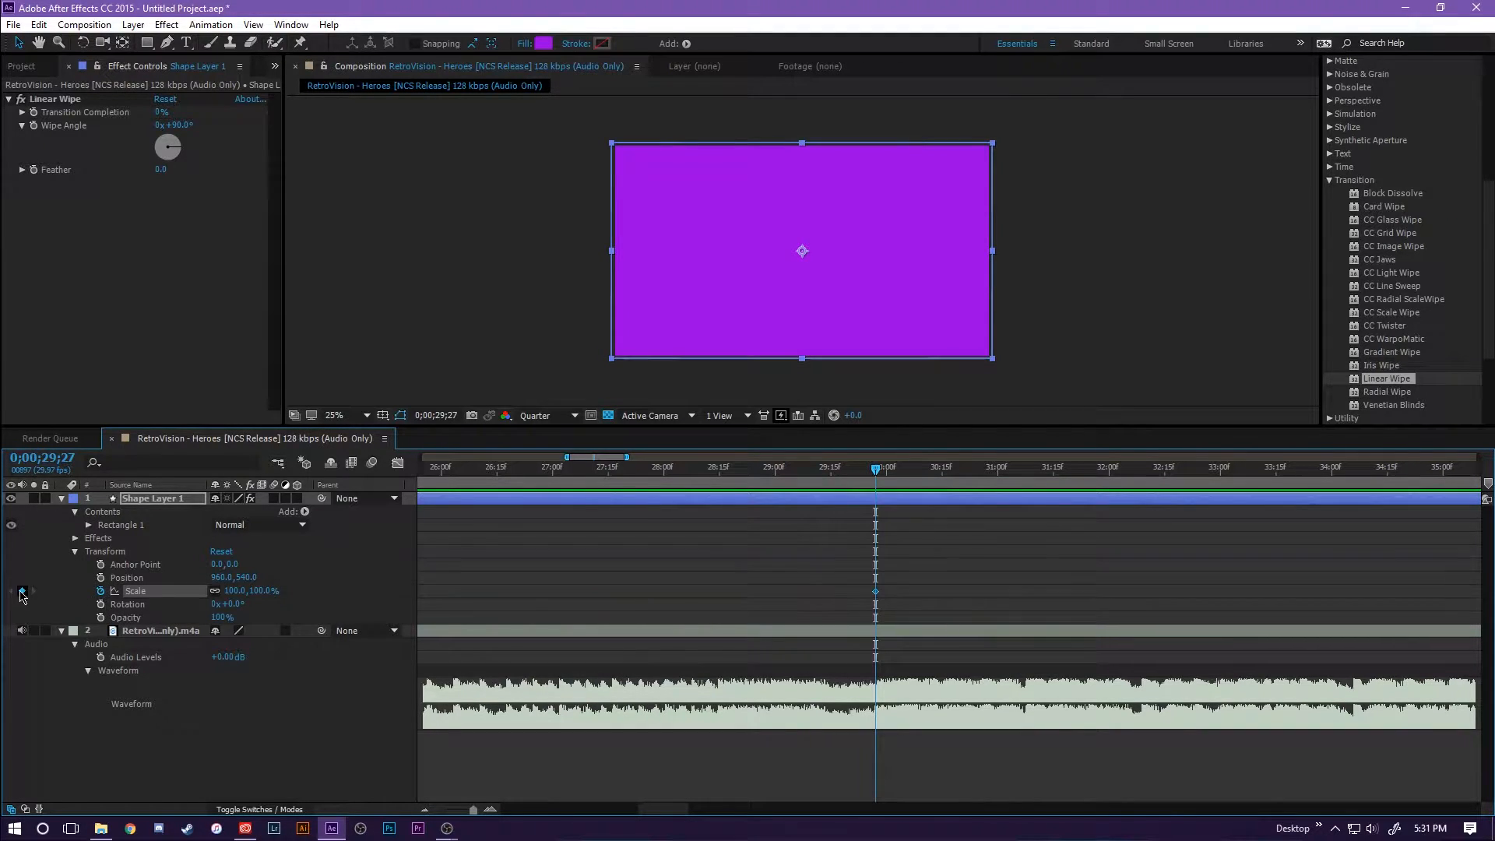
click(74, 551)
Set Linear Wipe's Wipe Angle to 280° and keyframe its Transition Completion at 100% at 0;00;29;27
click(75, 538)
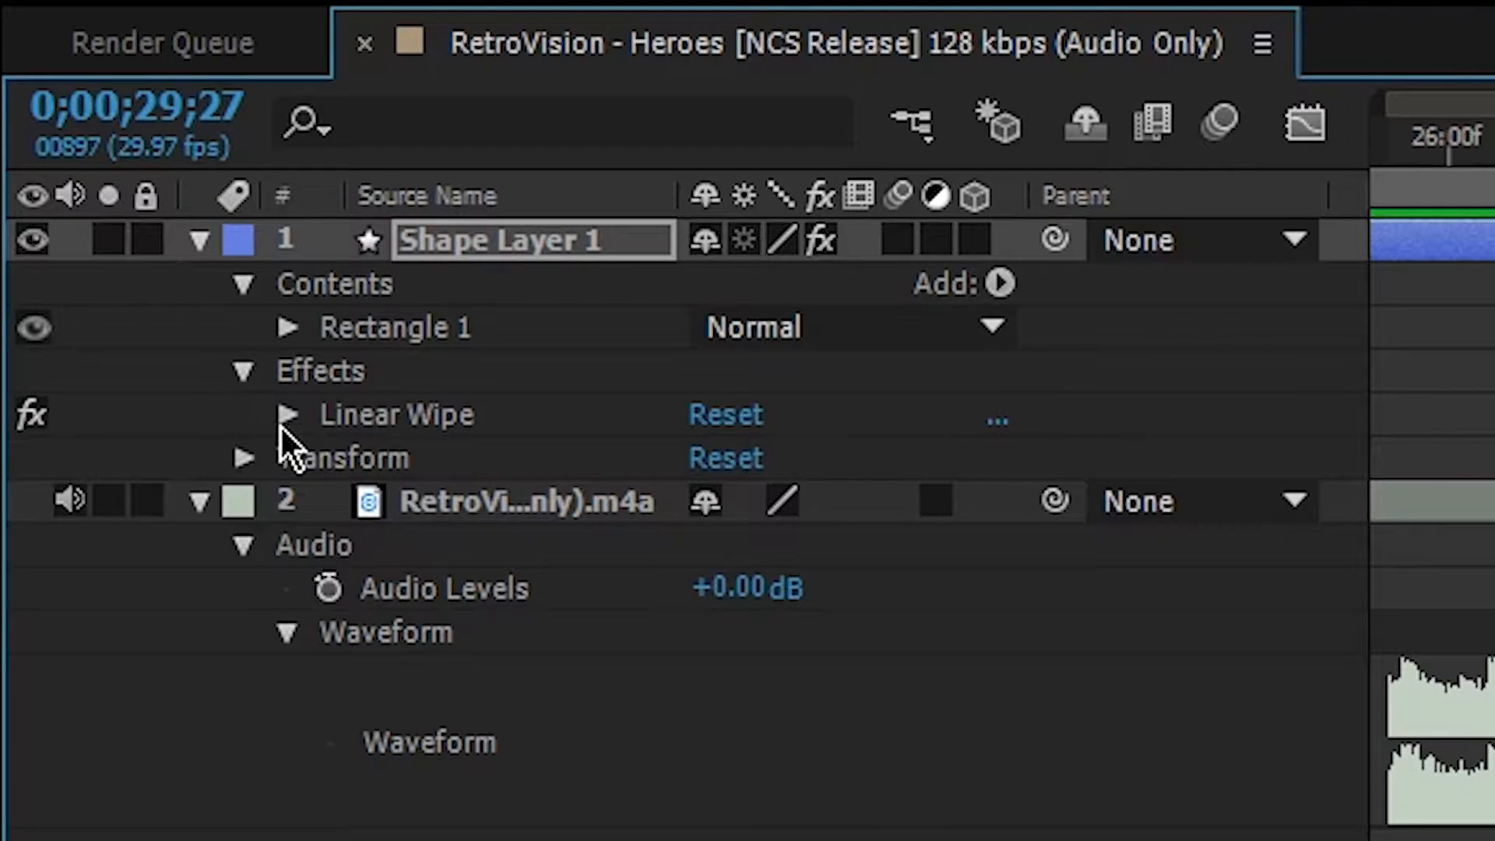
click(285, 415)
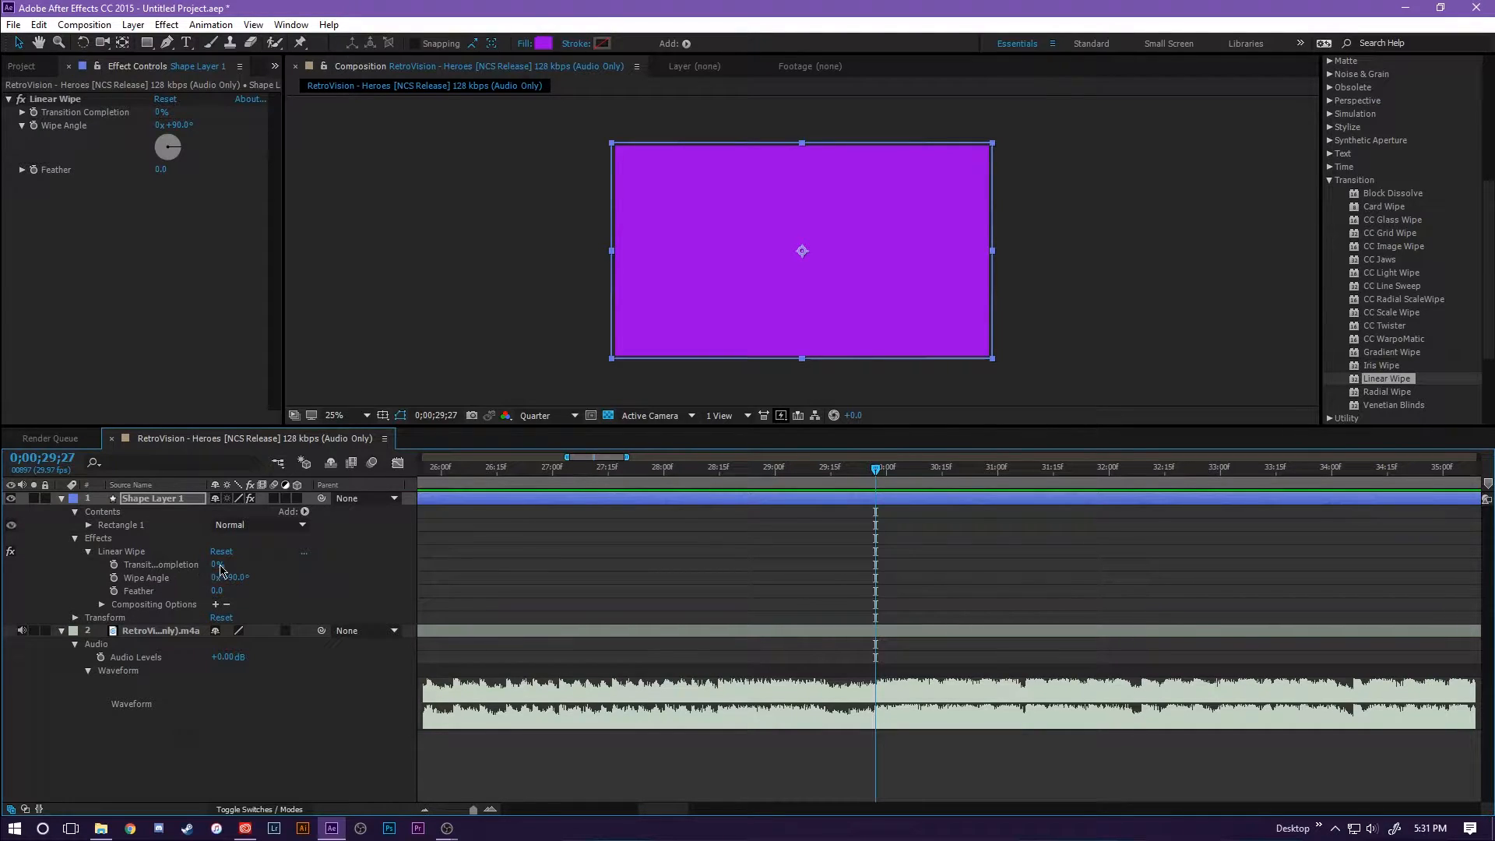
drag(220, 570, 381, 587)
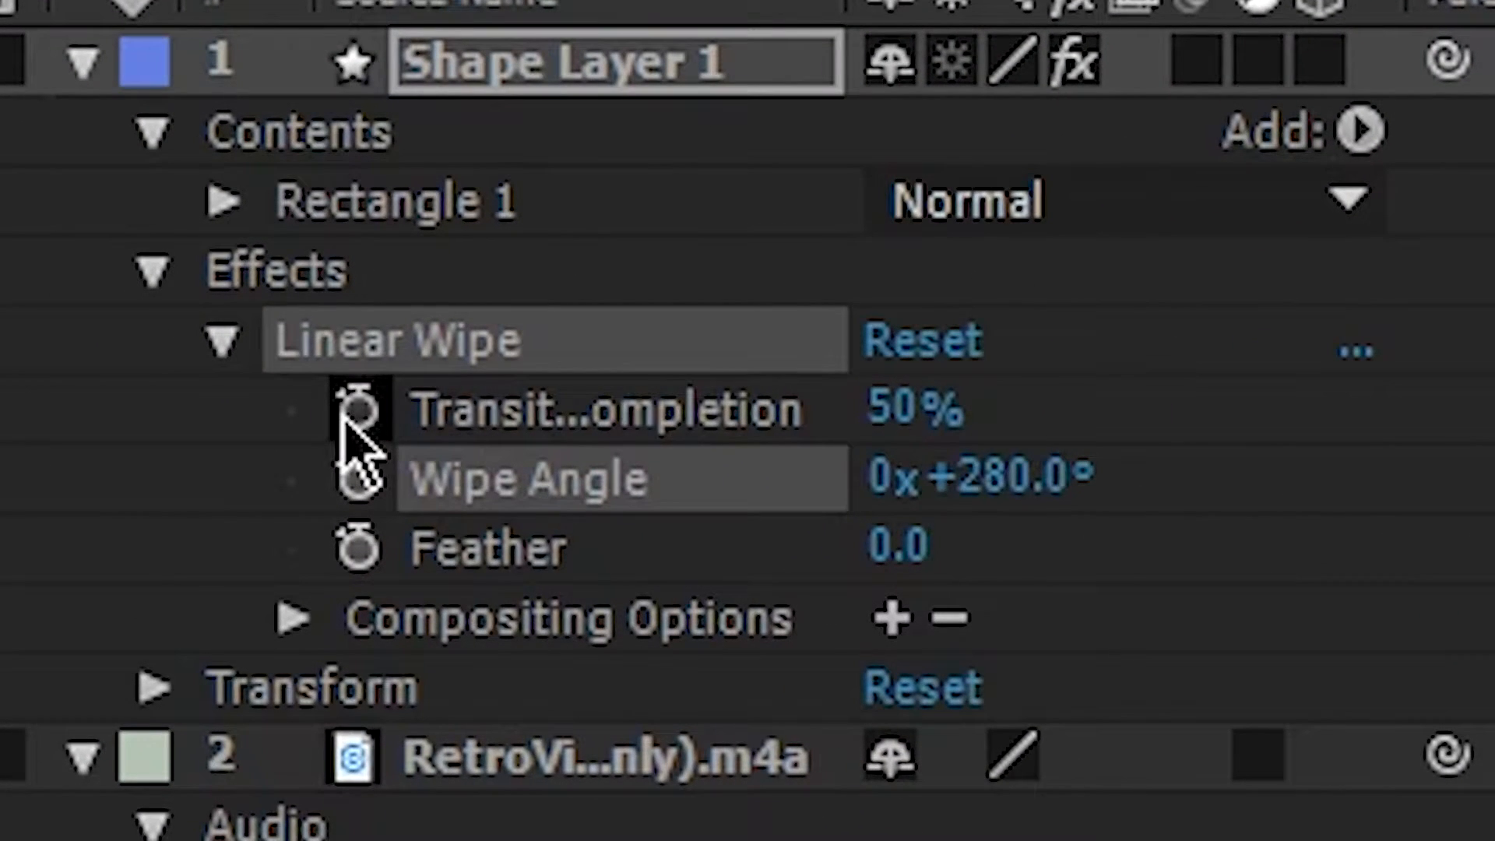
click(114, 564)
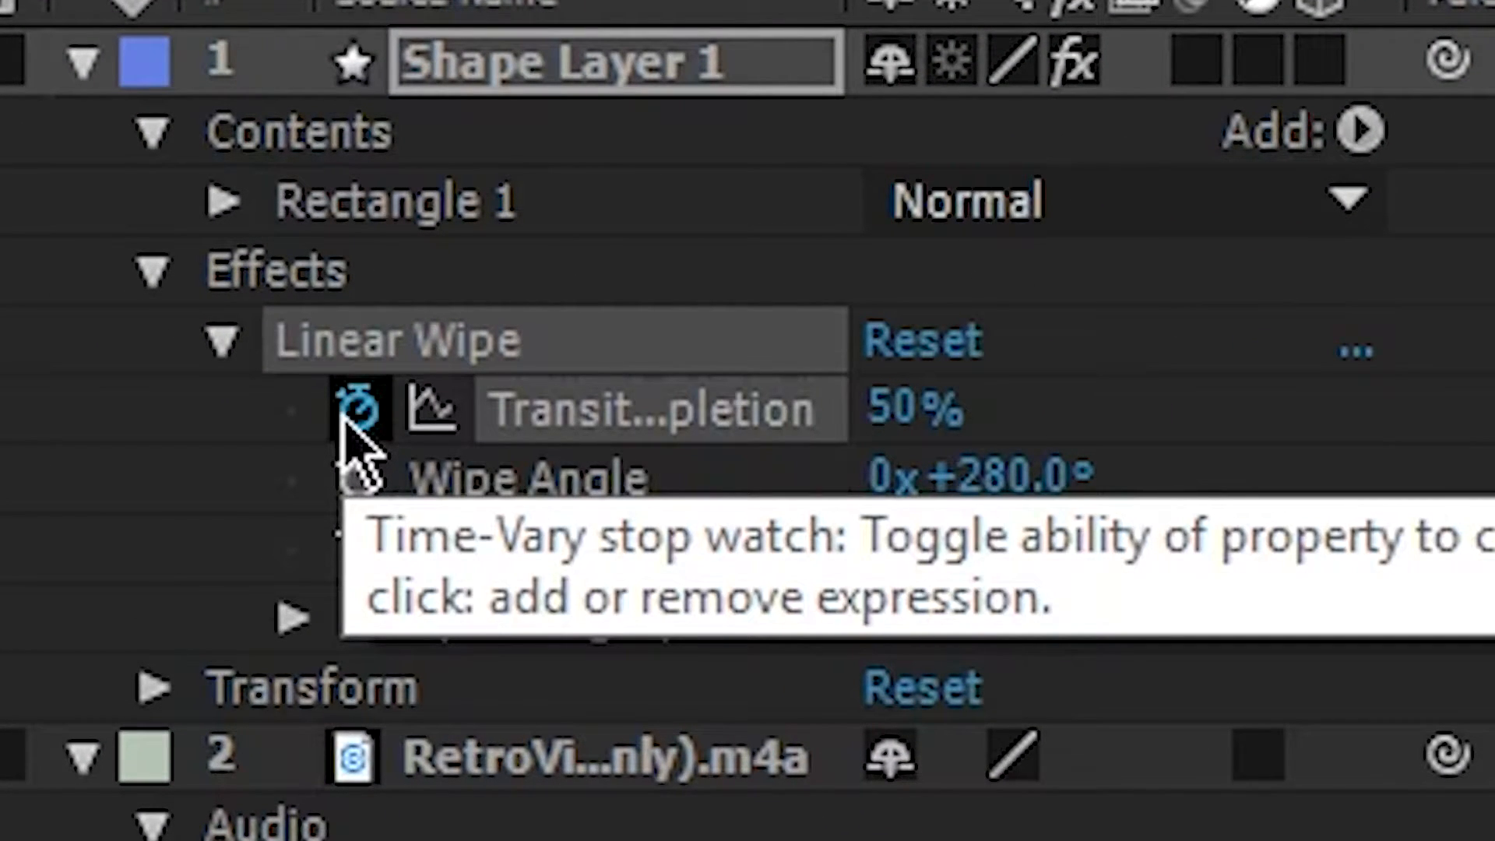
drag(903, 412, 1453, 425)
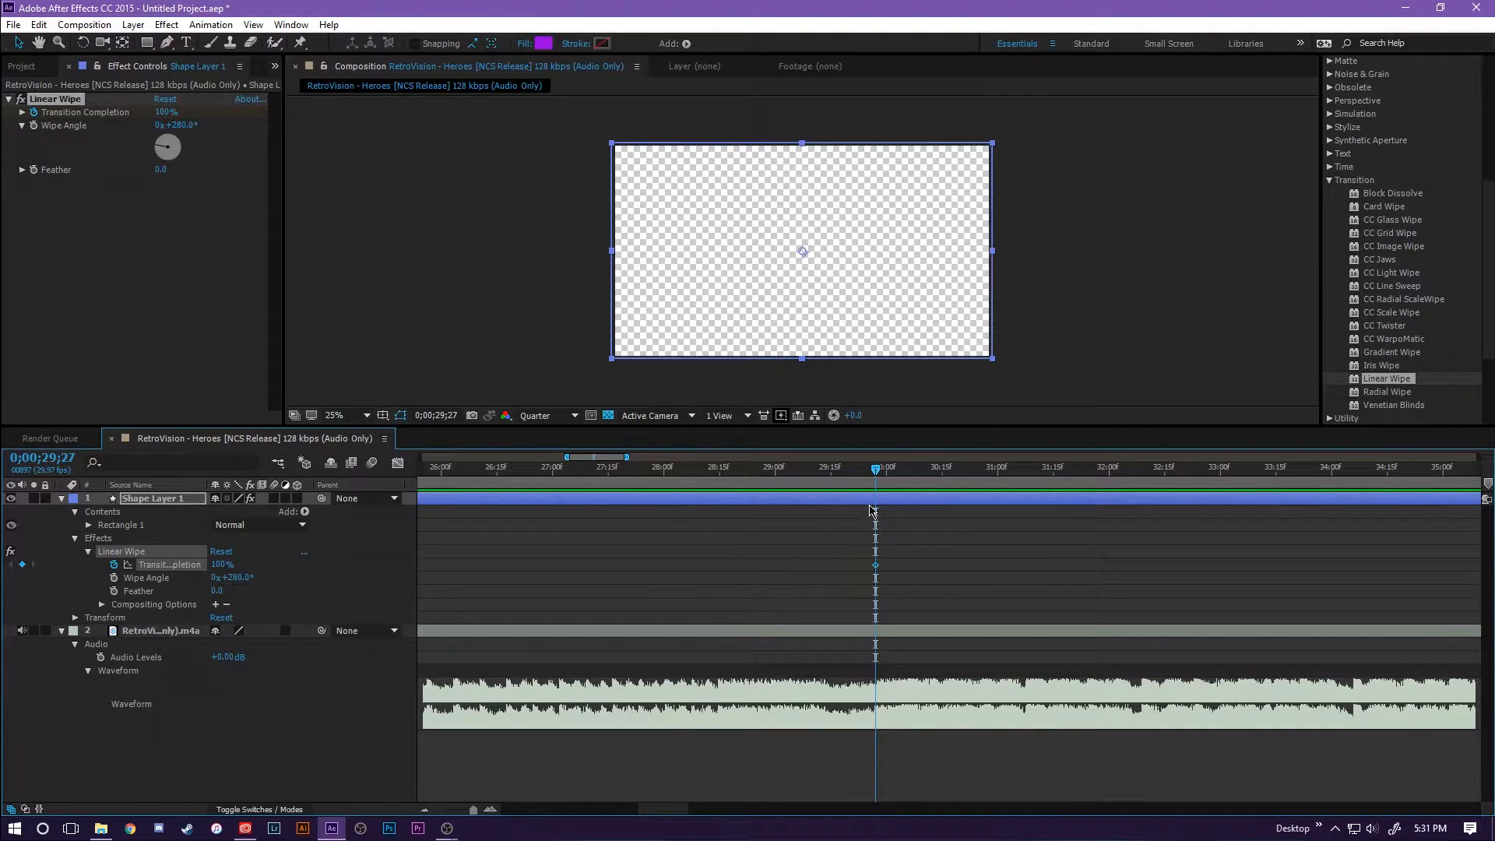
Keyframe Linear Wipe's Transition Completion at 0% at 0;00;30;10 and preview the wipe animation
drag(875, 470, 926, 494)
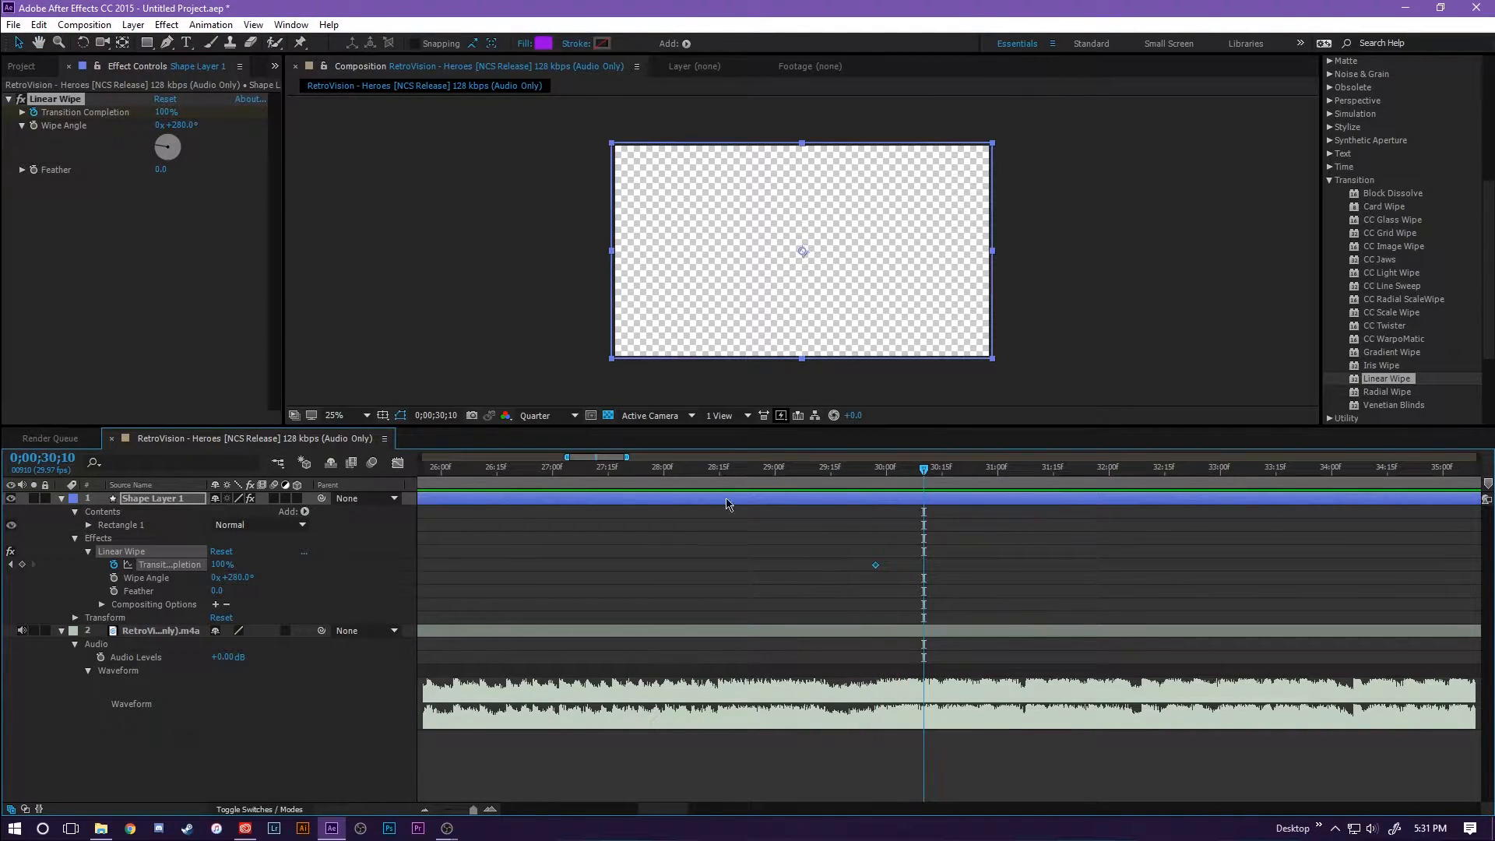
drag(223, 565, 141, 565)
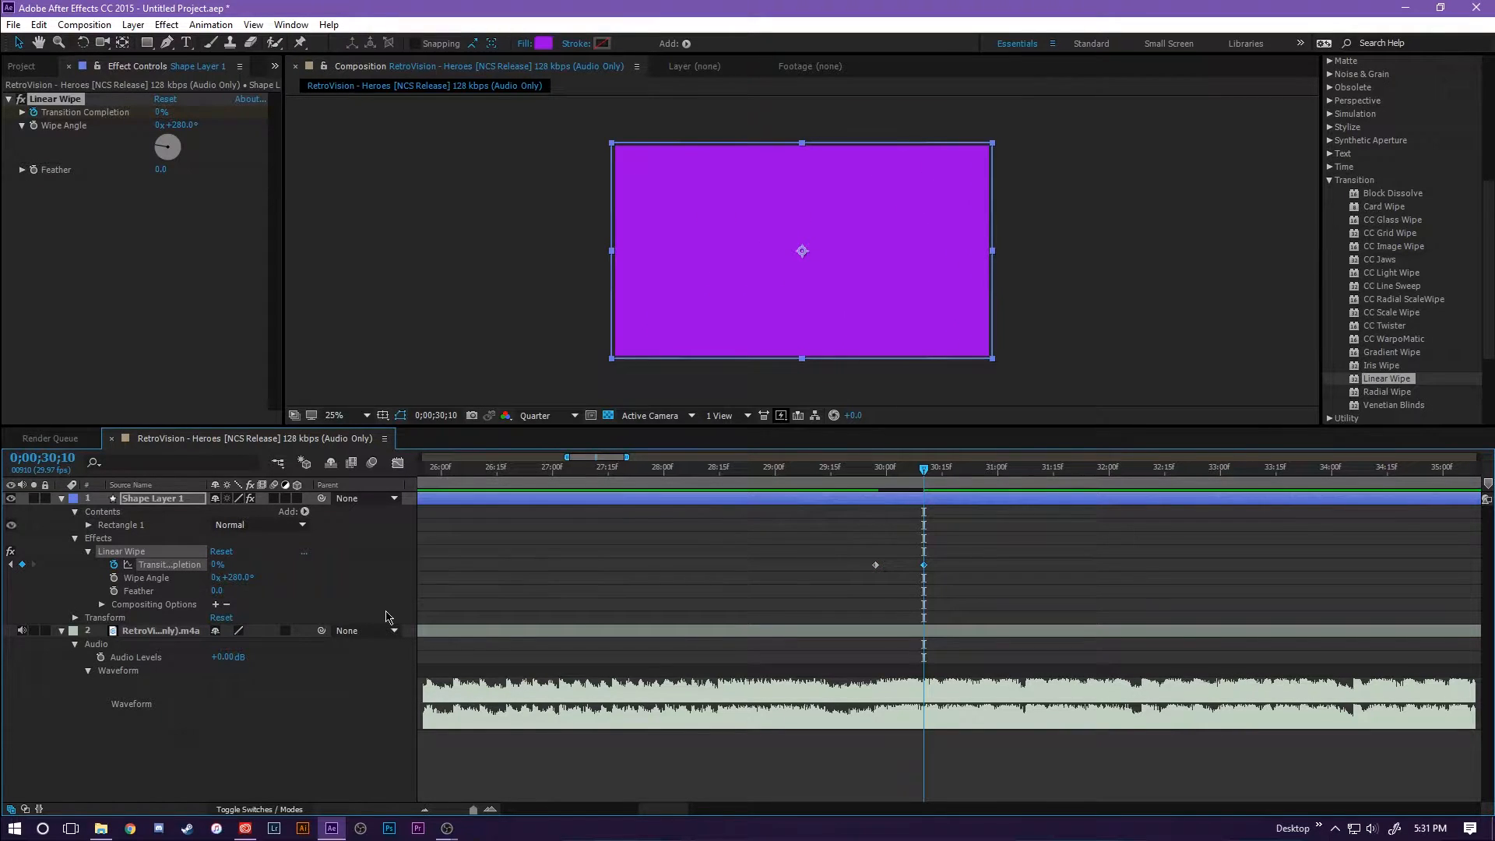
drag(926, 471, 853, 469)
key(space)
click(949, 467)
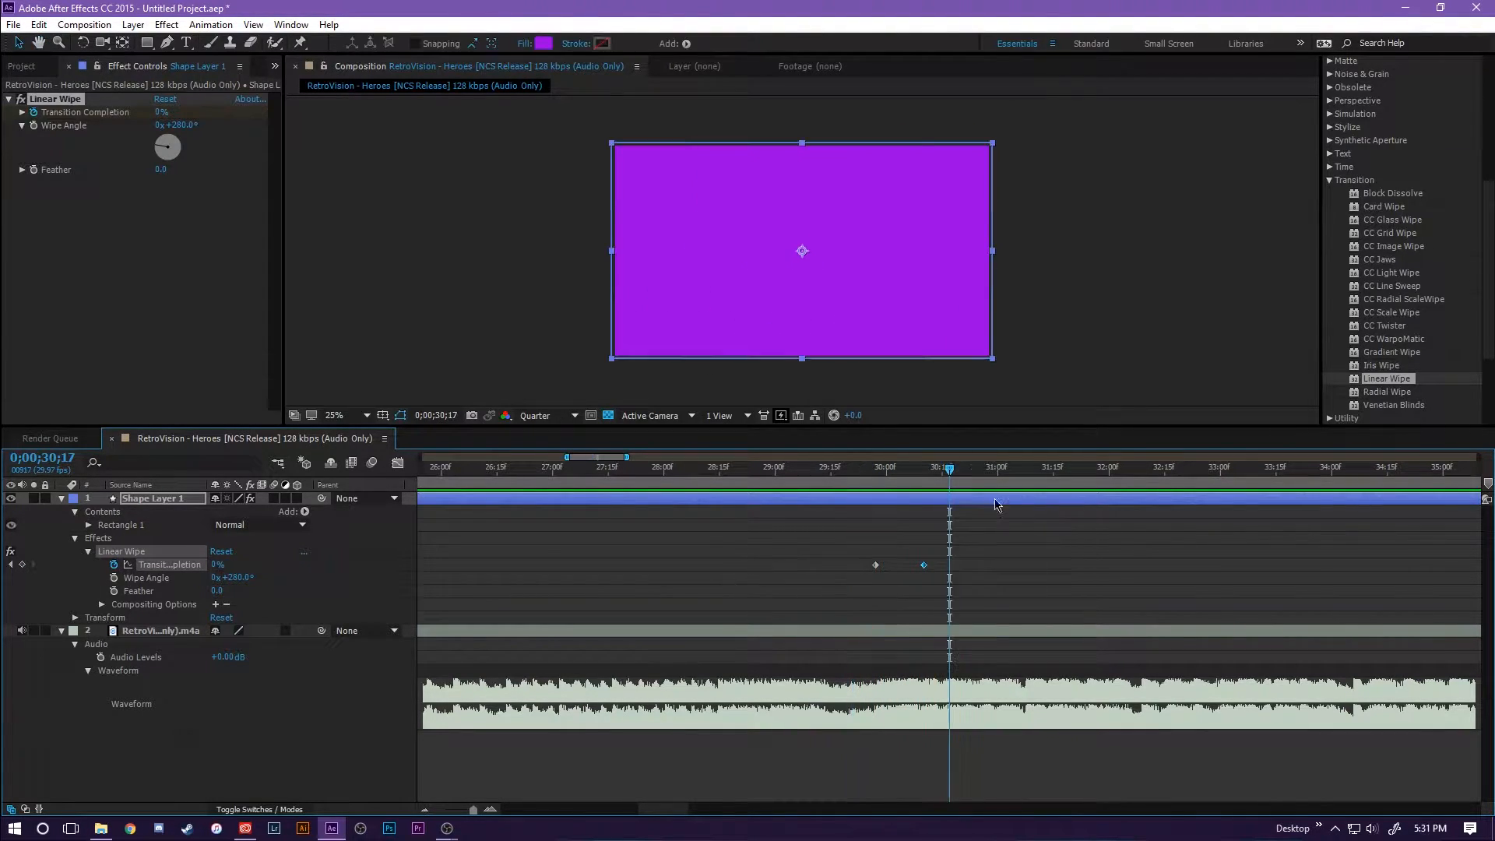
drag(927, 481, 871, 525)
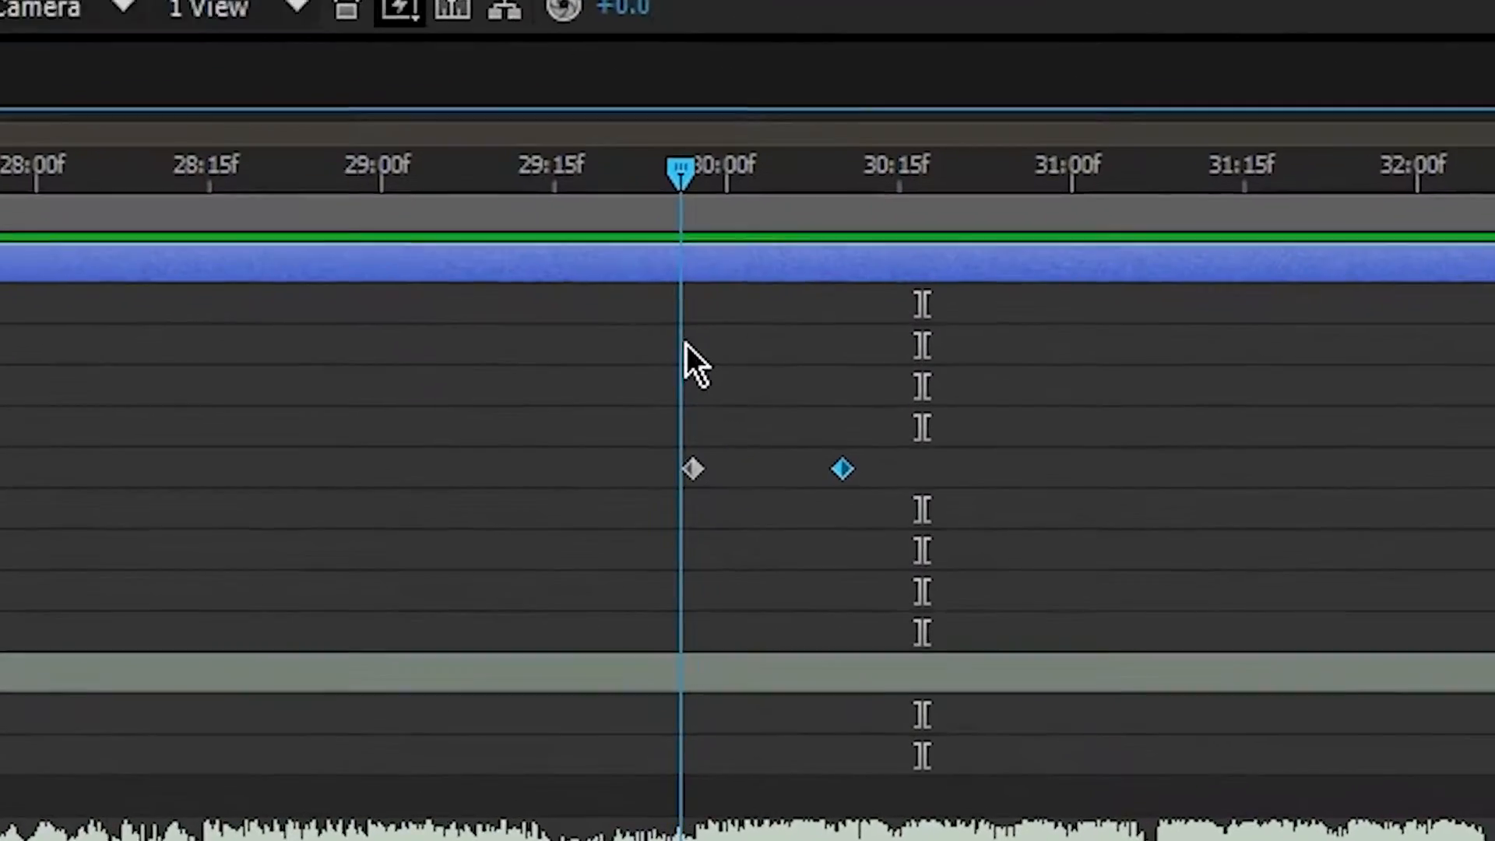
Apply Easy Ease to both Transition Completion keyframes of the Linear Wipe and preview the eased wipe
drag(629, 418, 870, 550)
mouse_move(822, 449)
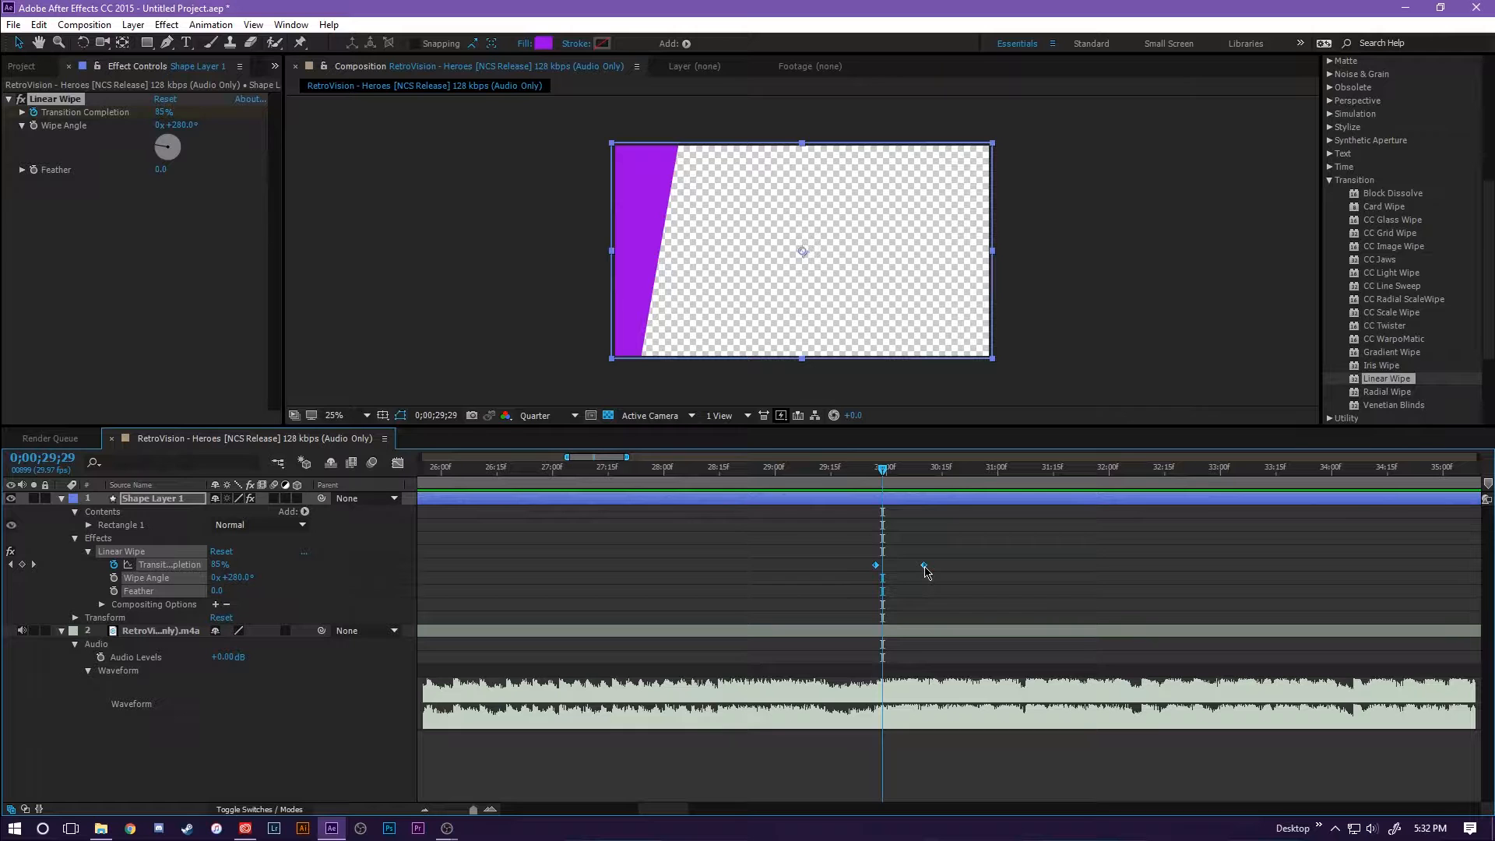
right_click(924, 566)
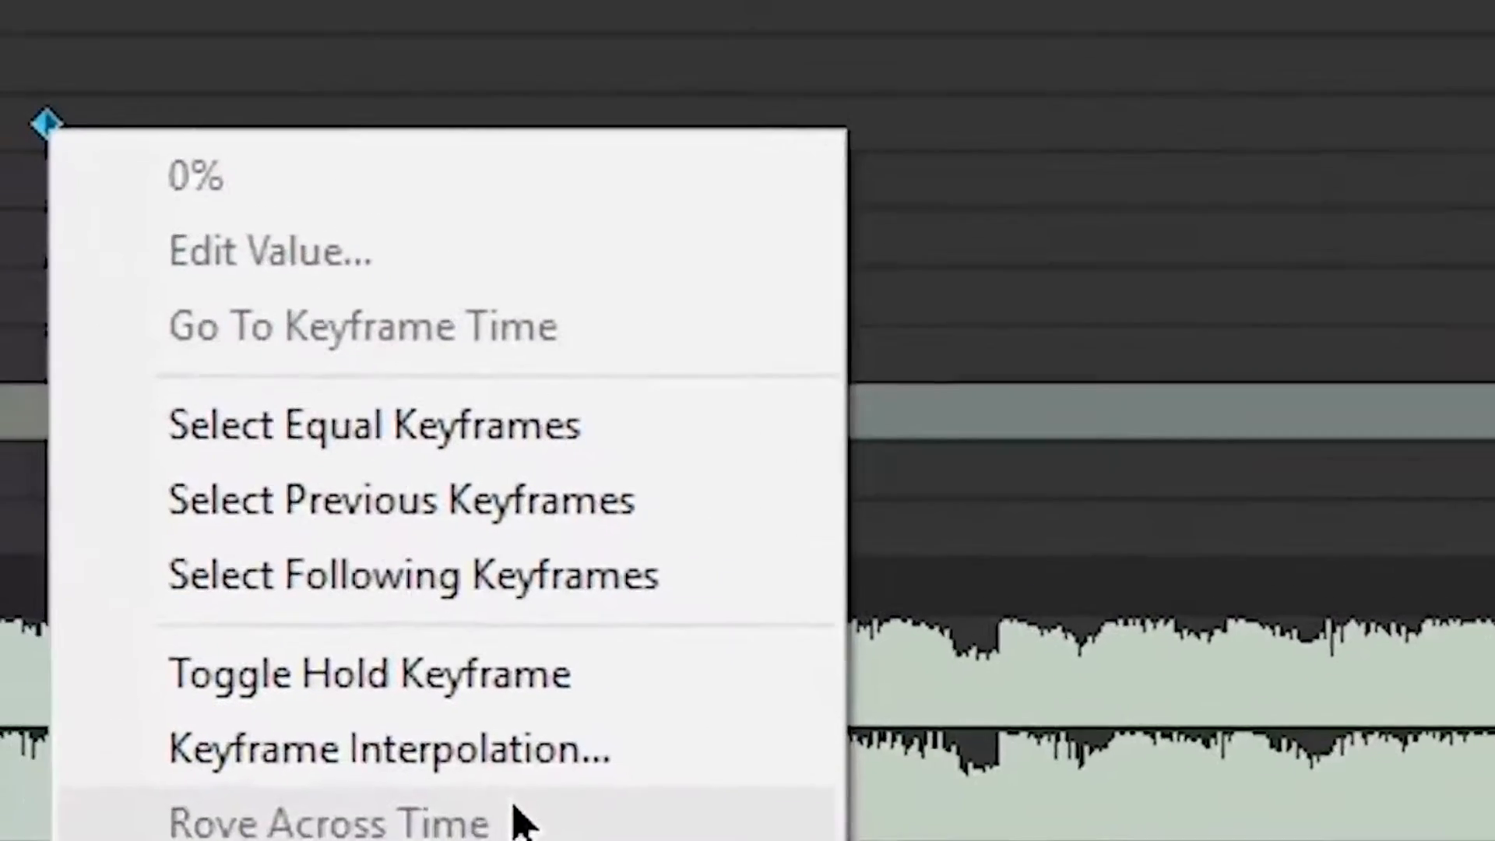
mouse_move(343, 810)
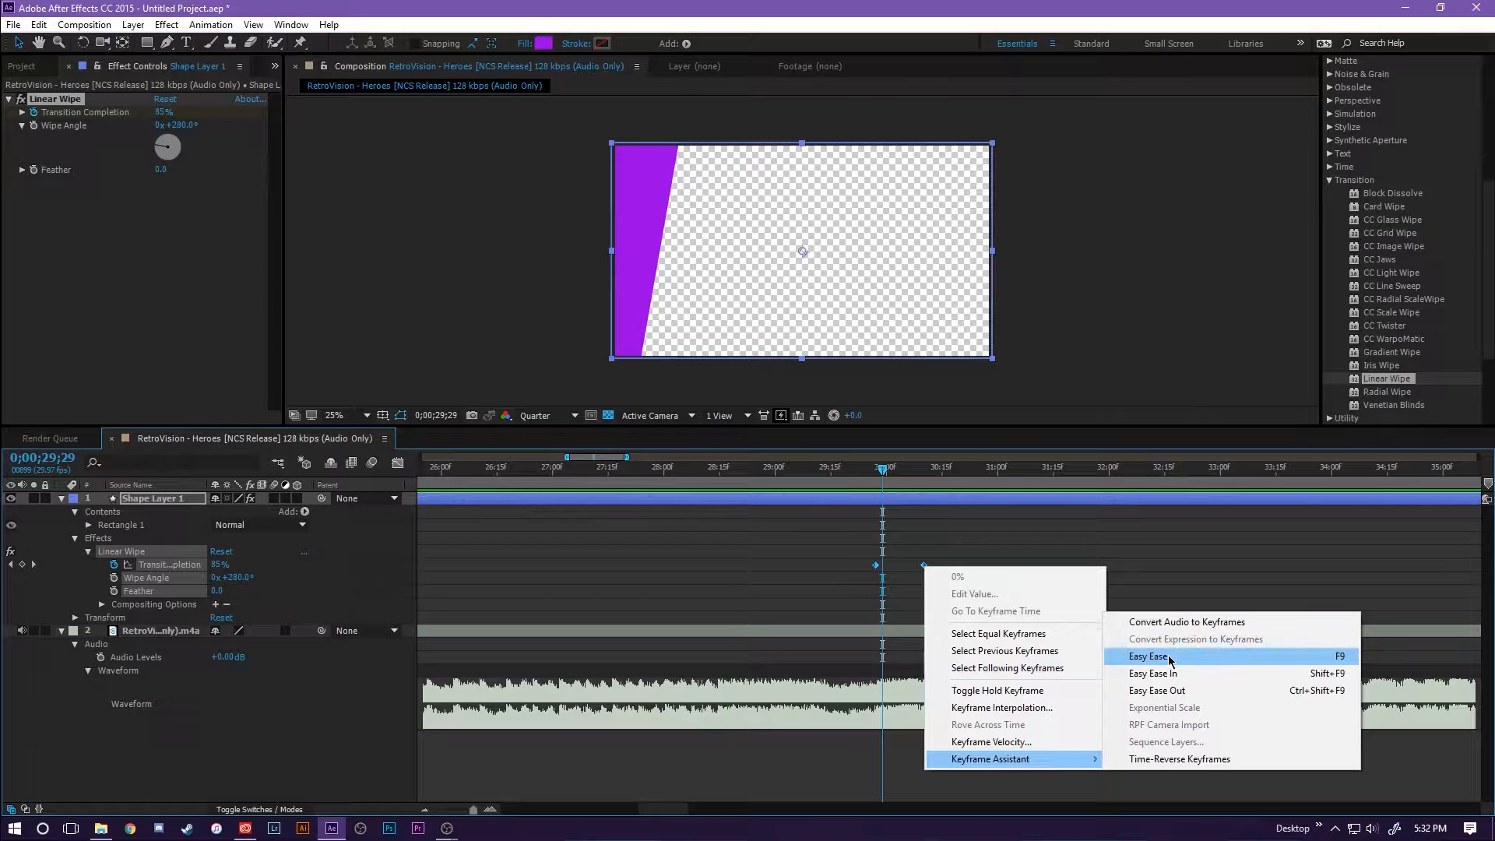
click(1170, 660)
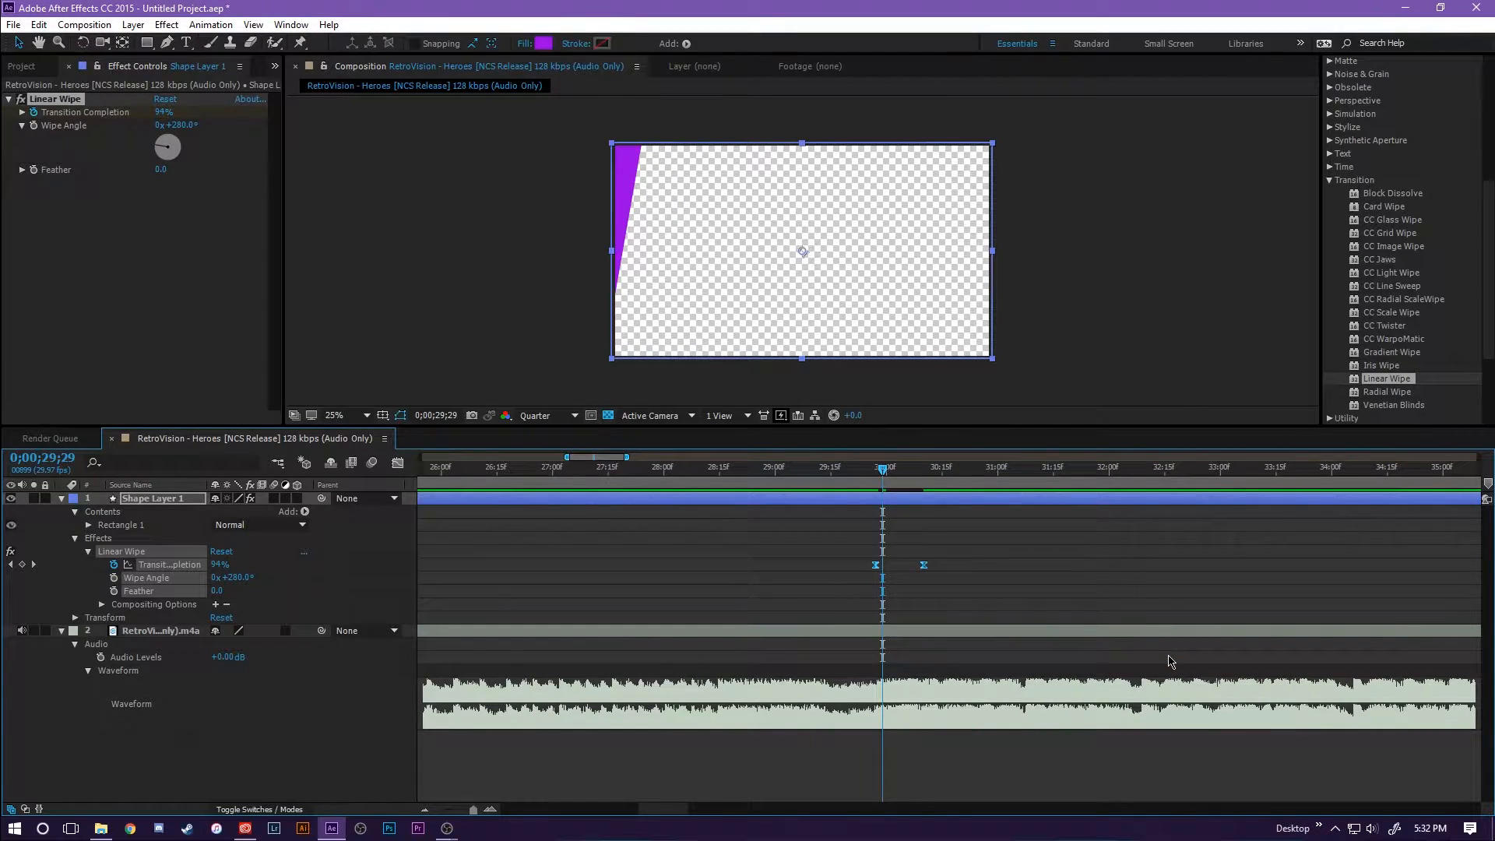
click(861, 470)
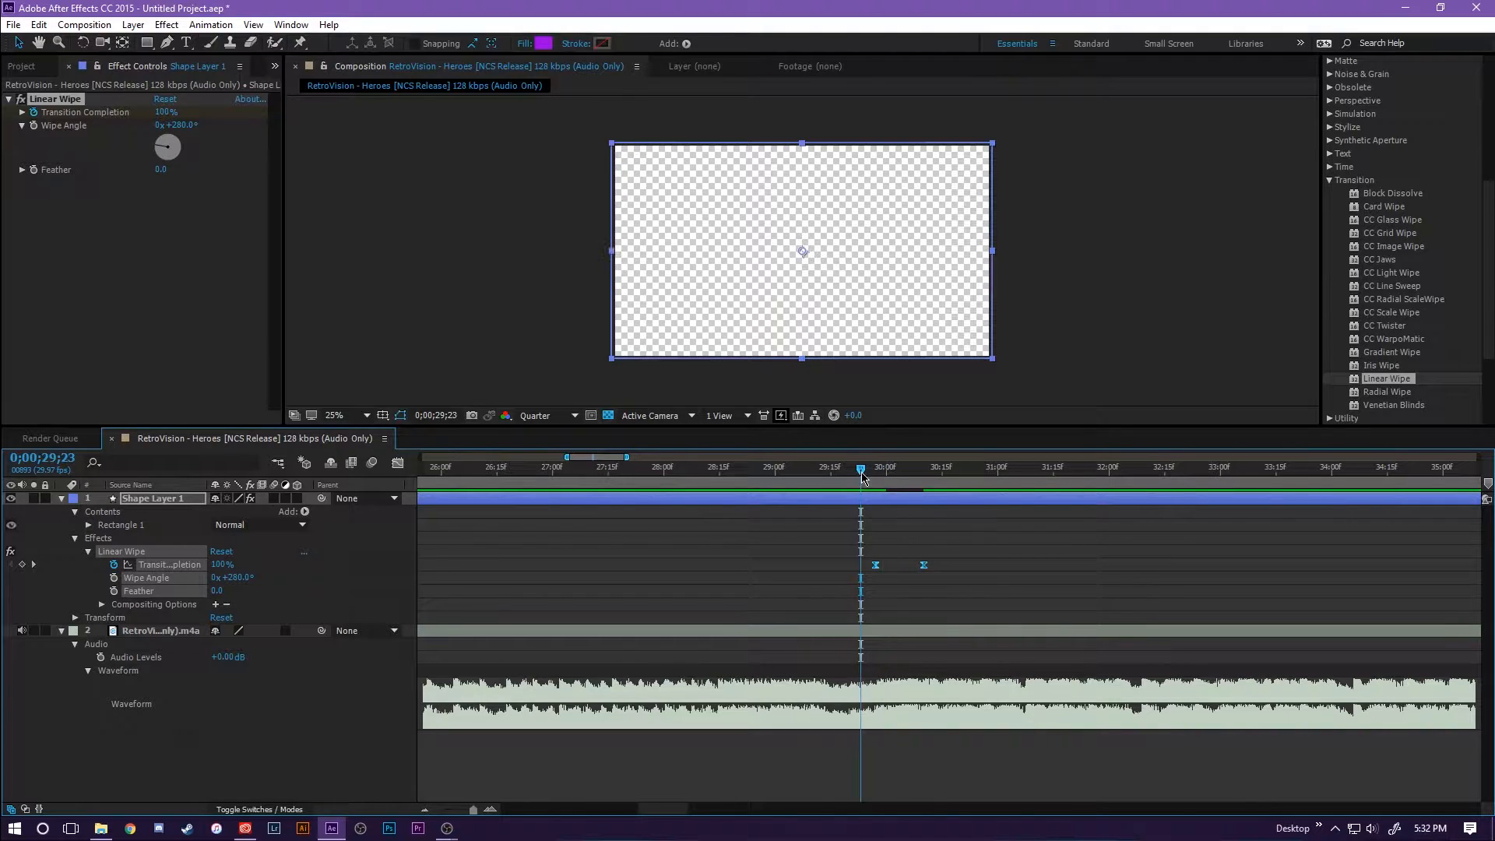
key(space)
key(space)
drag(940, 472, 913, 477)
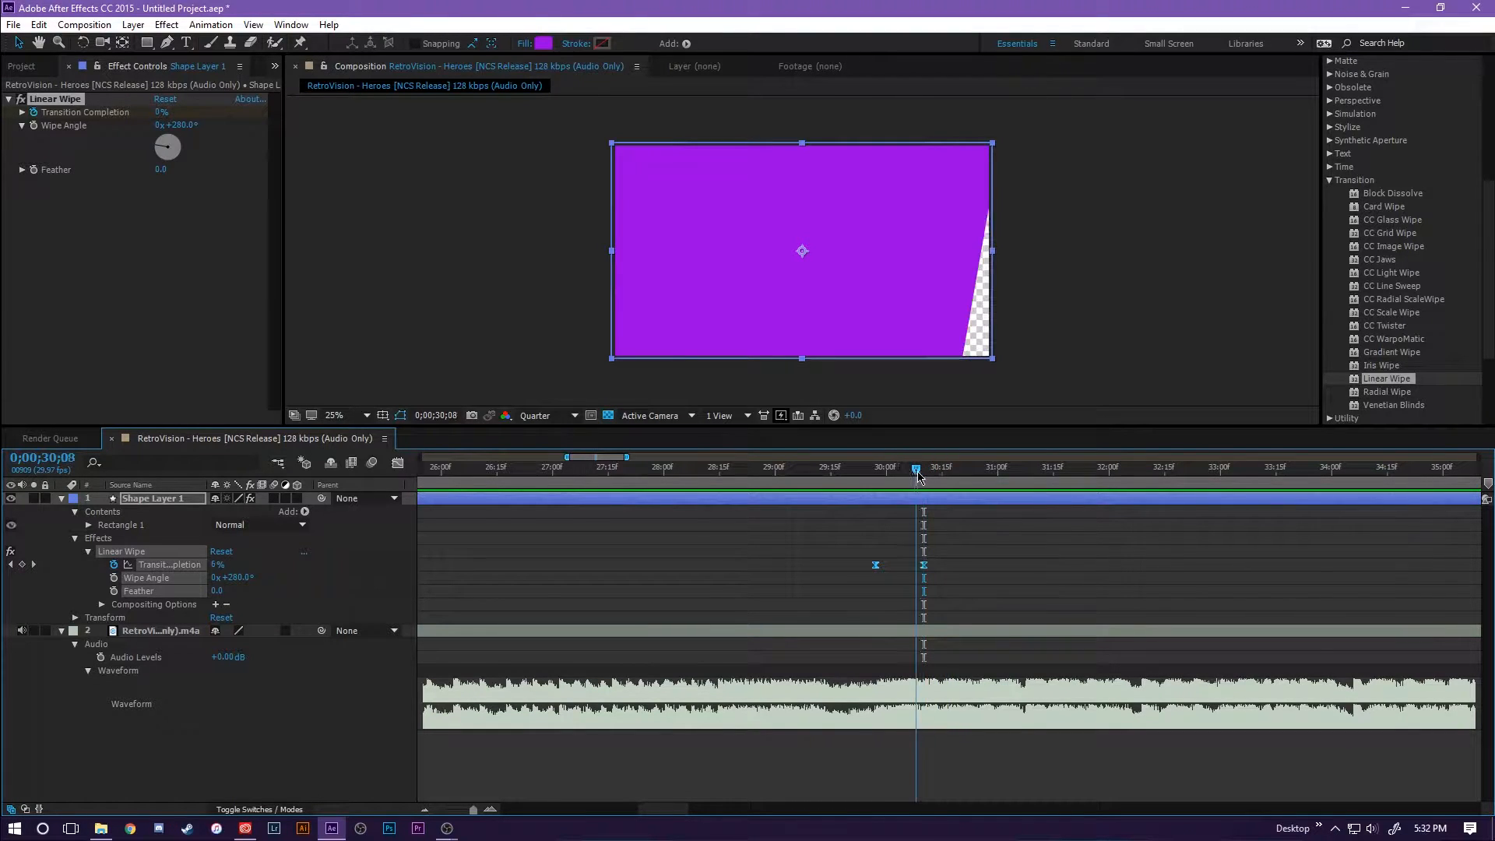
Show Shape Layer 1 in the Graph Editor with Edit Speed Graph as the graph type
click(156, 499)
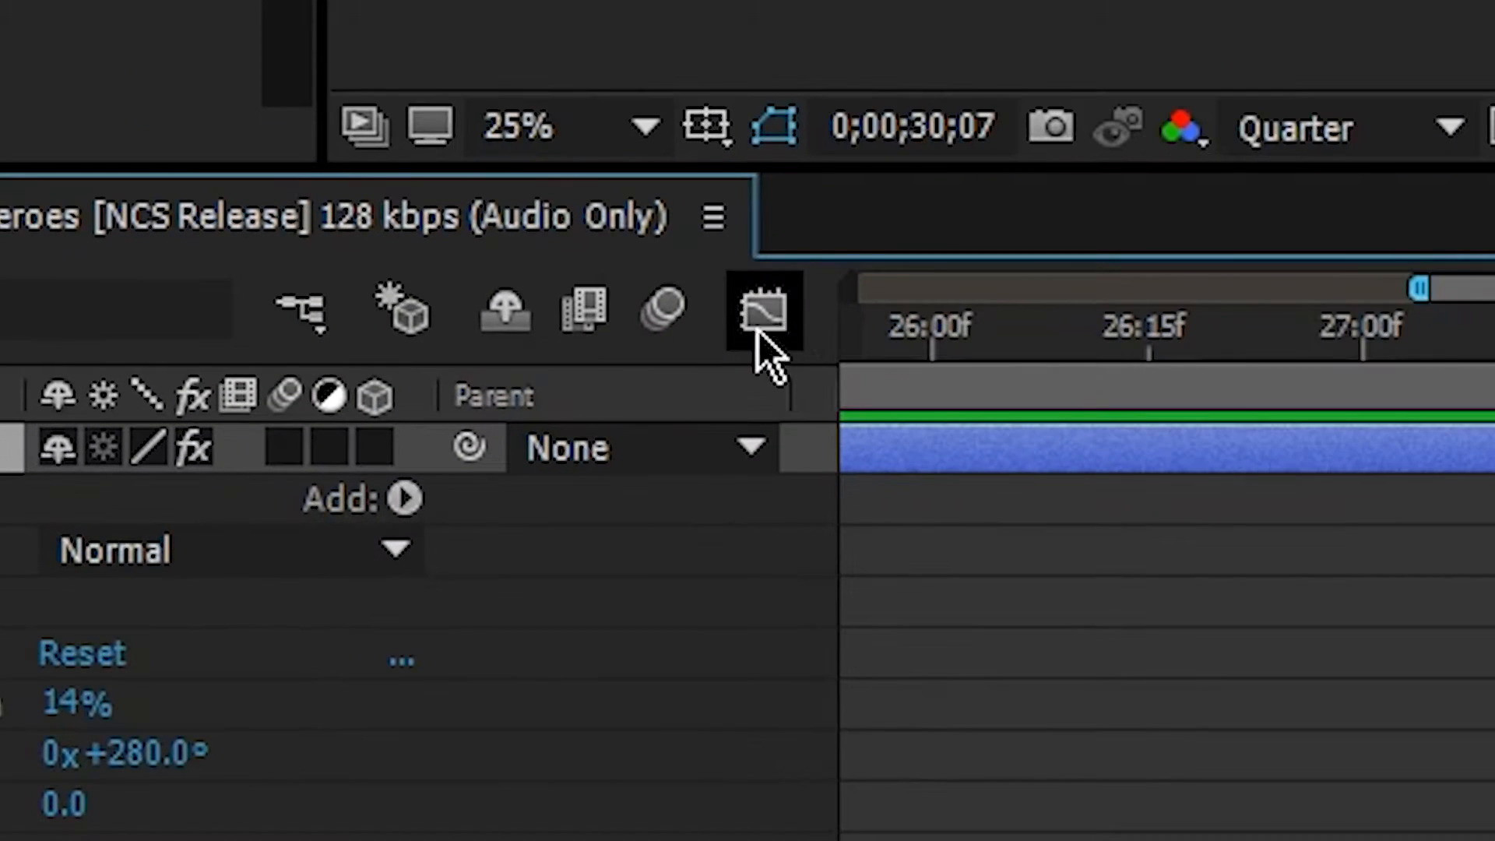
click(764, 310)
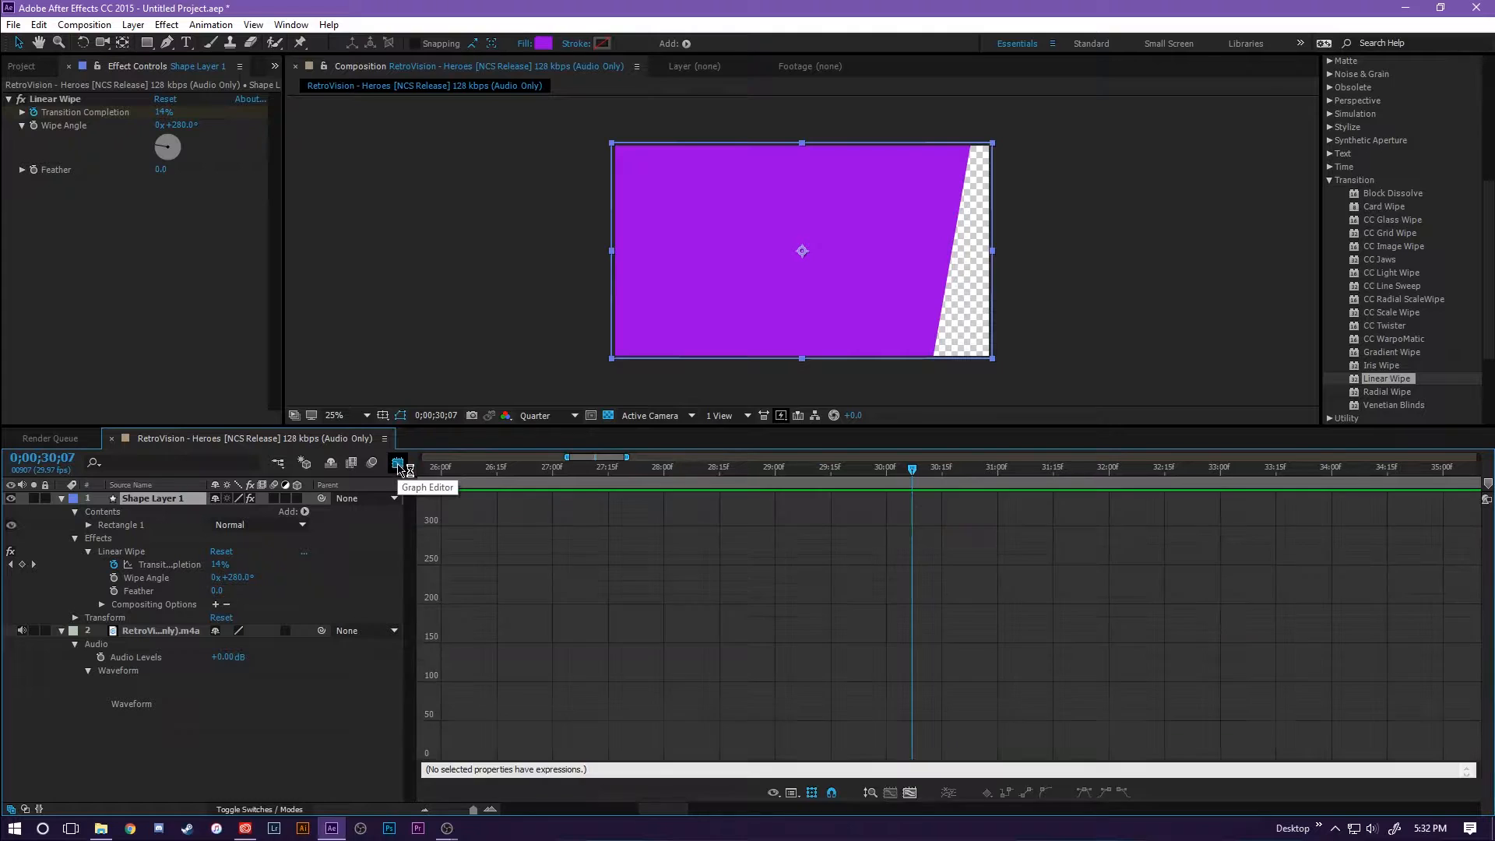
click(791, 792)
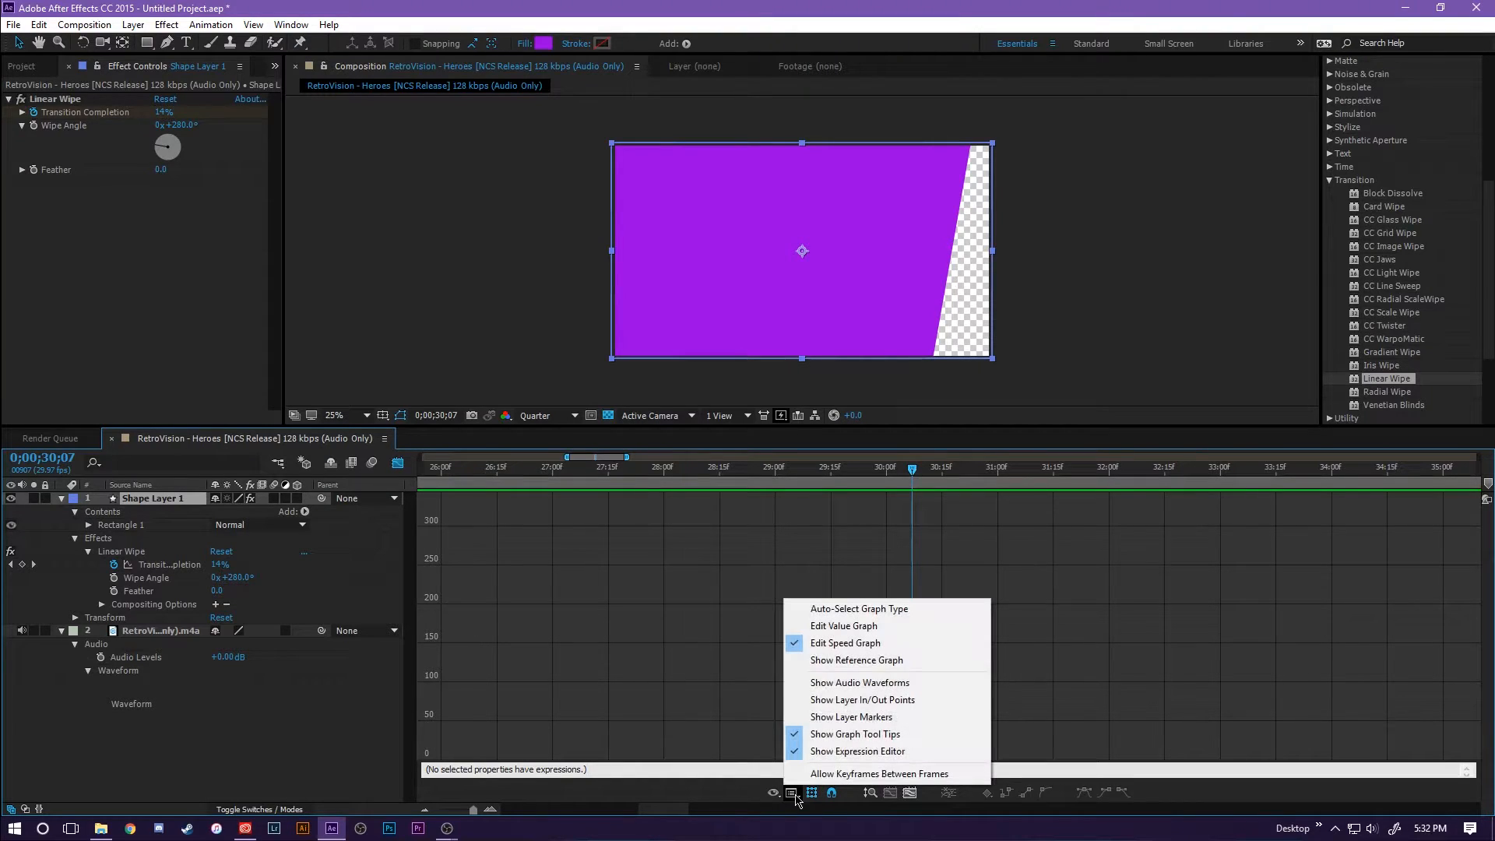
click(837, 643)
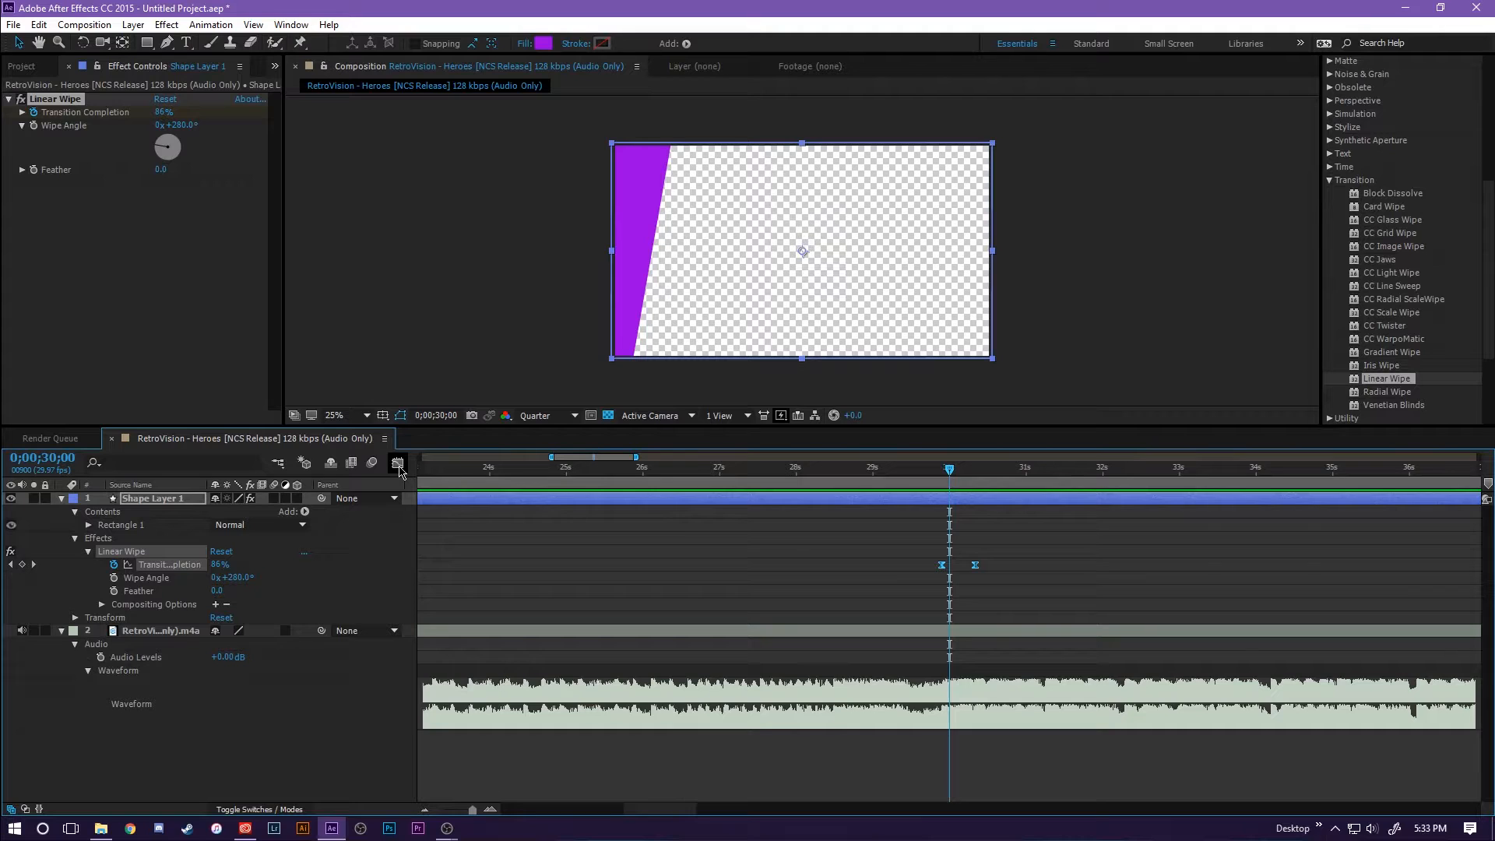
Lengthen both Transition Completion speed handles in the Graph Editor, to about 0;00;30;02 for the first keyframe and 0;00;30;05 for the last
click(1270, 194)
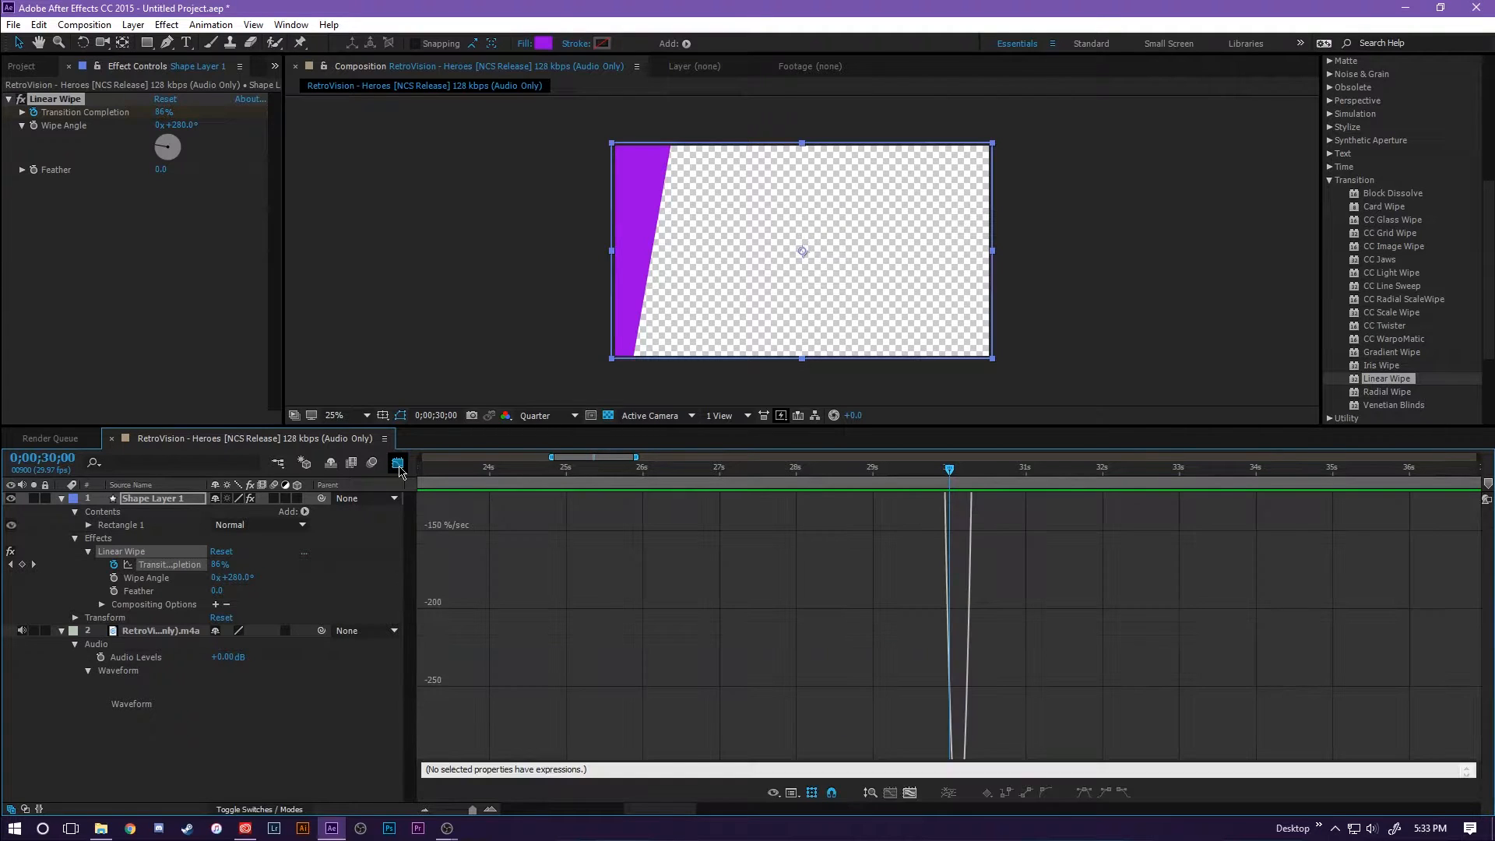
mouse_move(942, 564)
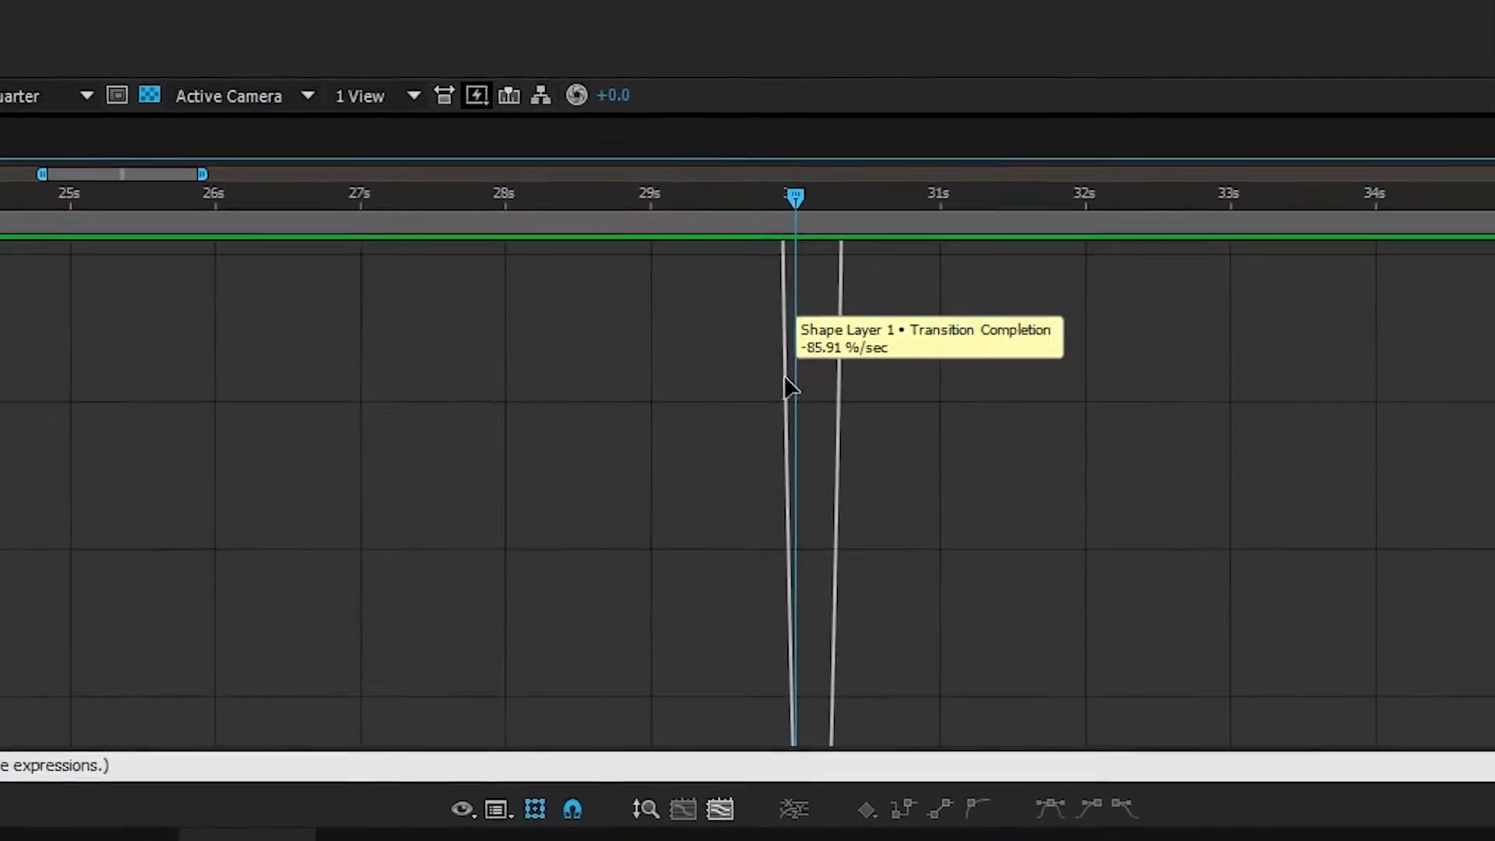
scroll(788, 386, up, 8)
scroll(809, 463, down, 2)
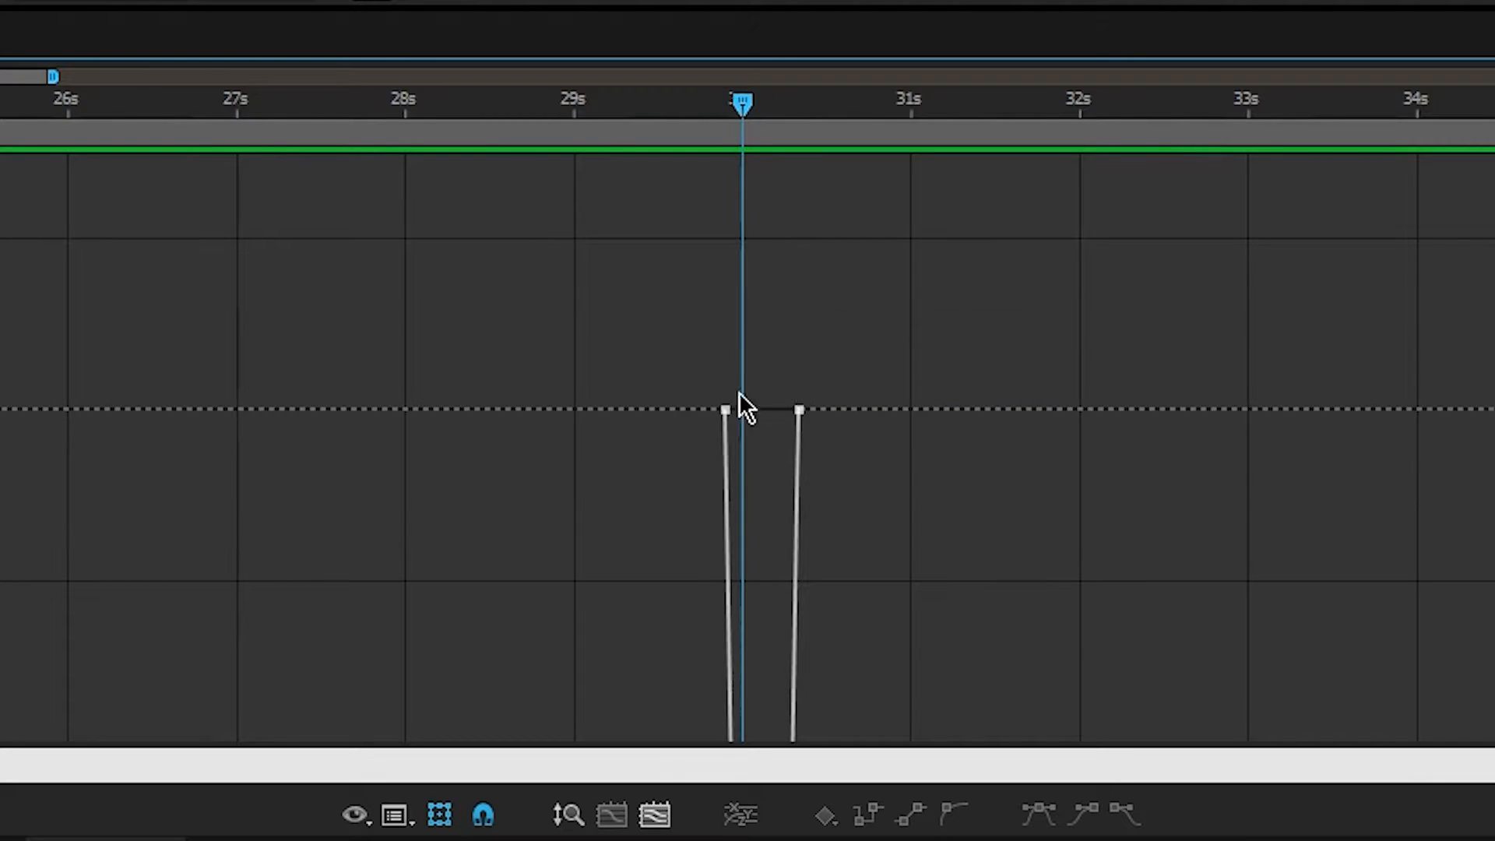
mouse_move(714, 407)
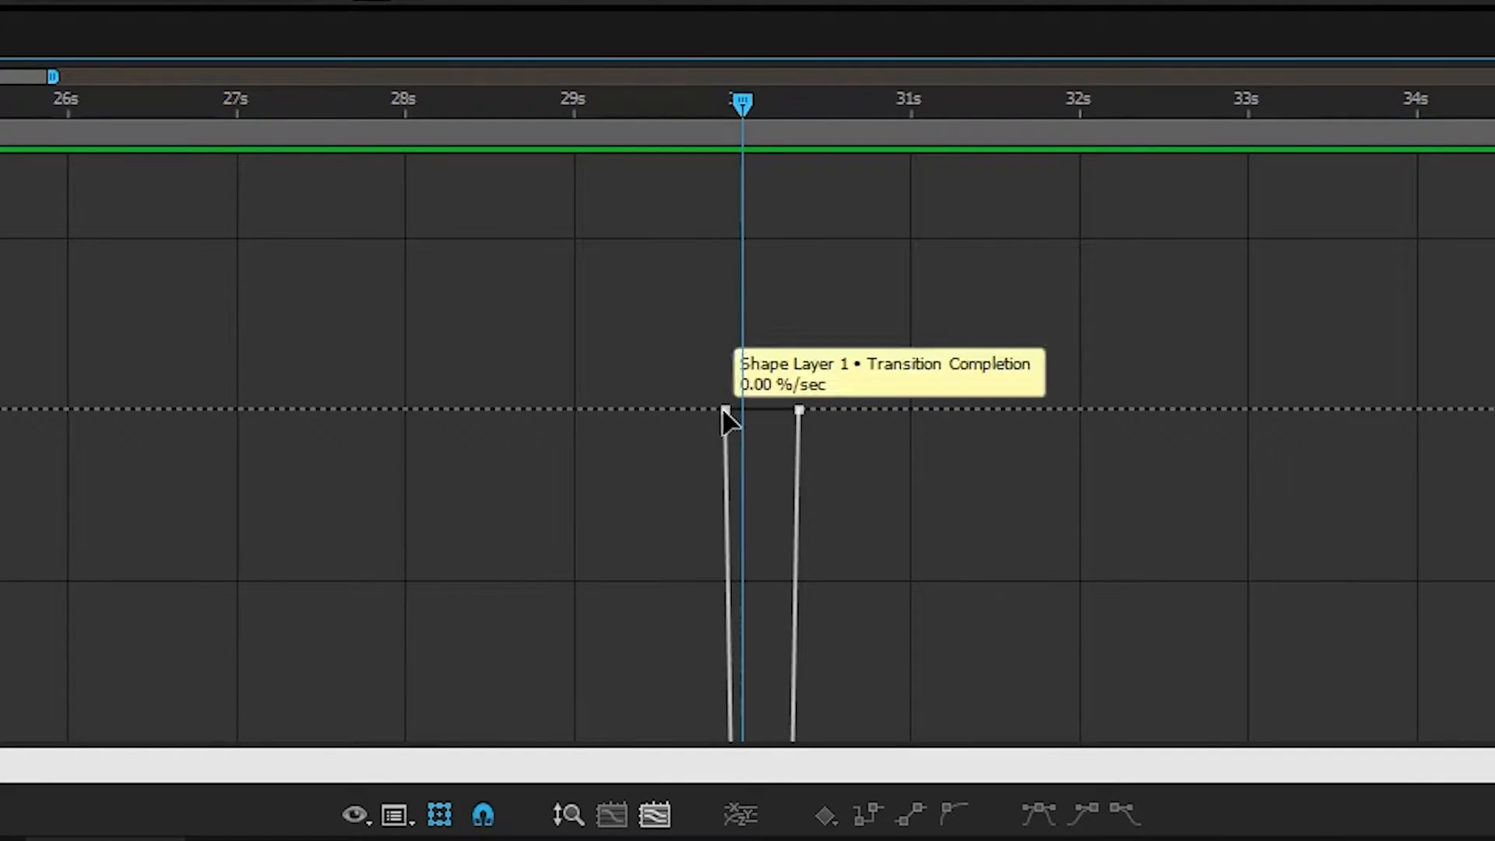
scroll(708, 515, down, 2)
scroll(708, 515, down, 4)
scroll(559, 591, up, 4)
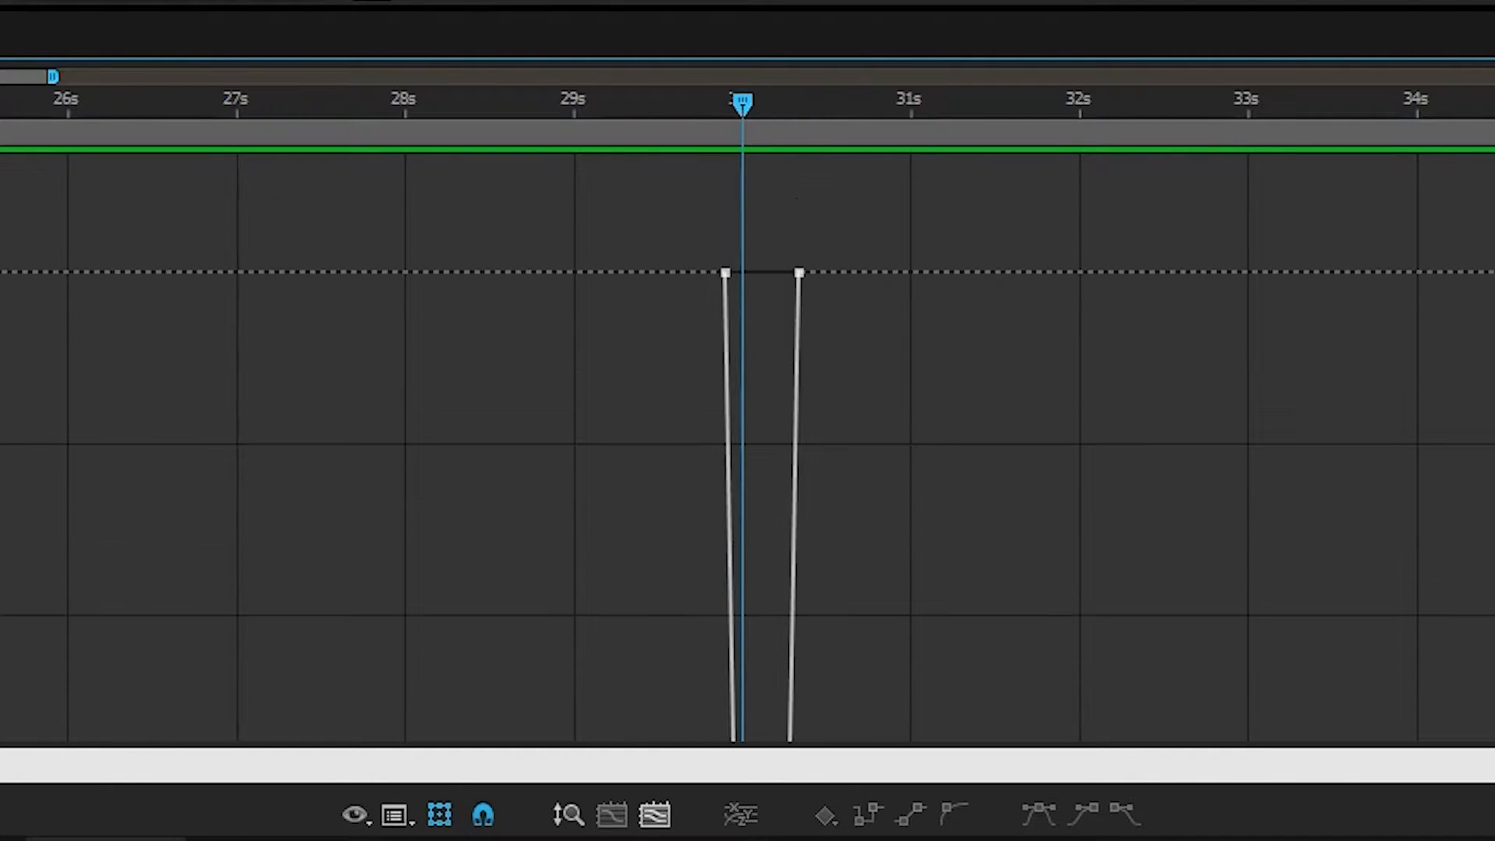
key(minus)
key(minus)
key(minus)
key(minus)
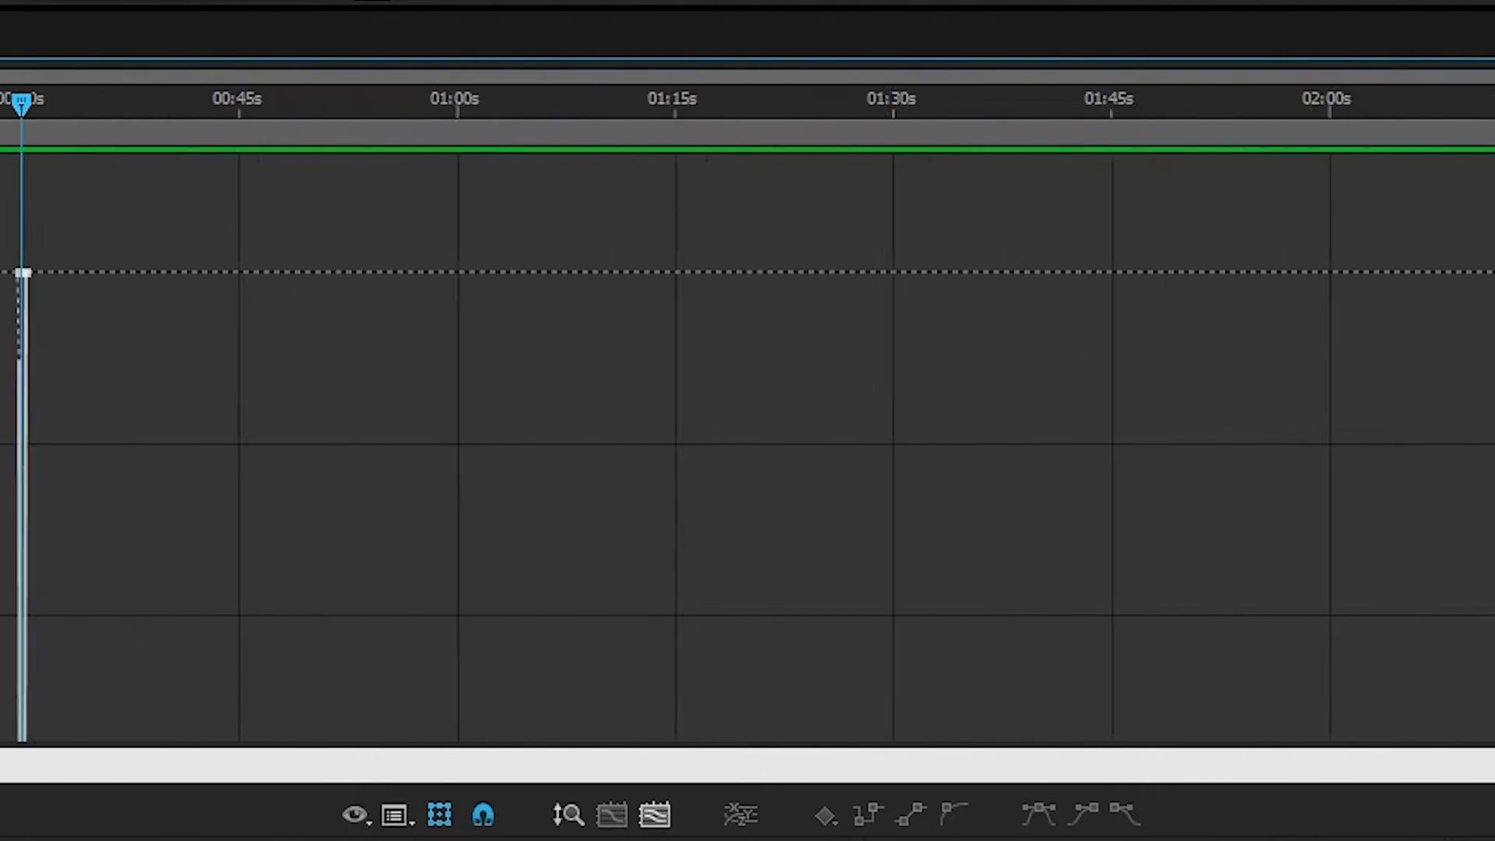
key(equal)
key(equal)
key(equal)
key(equal)
key(equal)
key(equal)
key(equal)
key(equal)
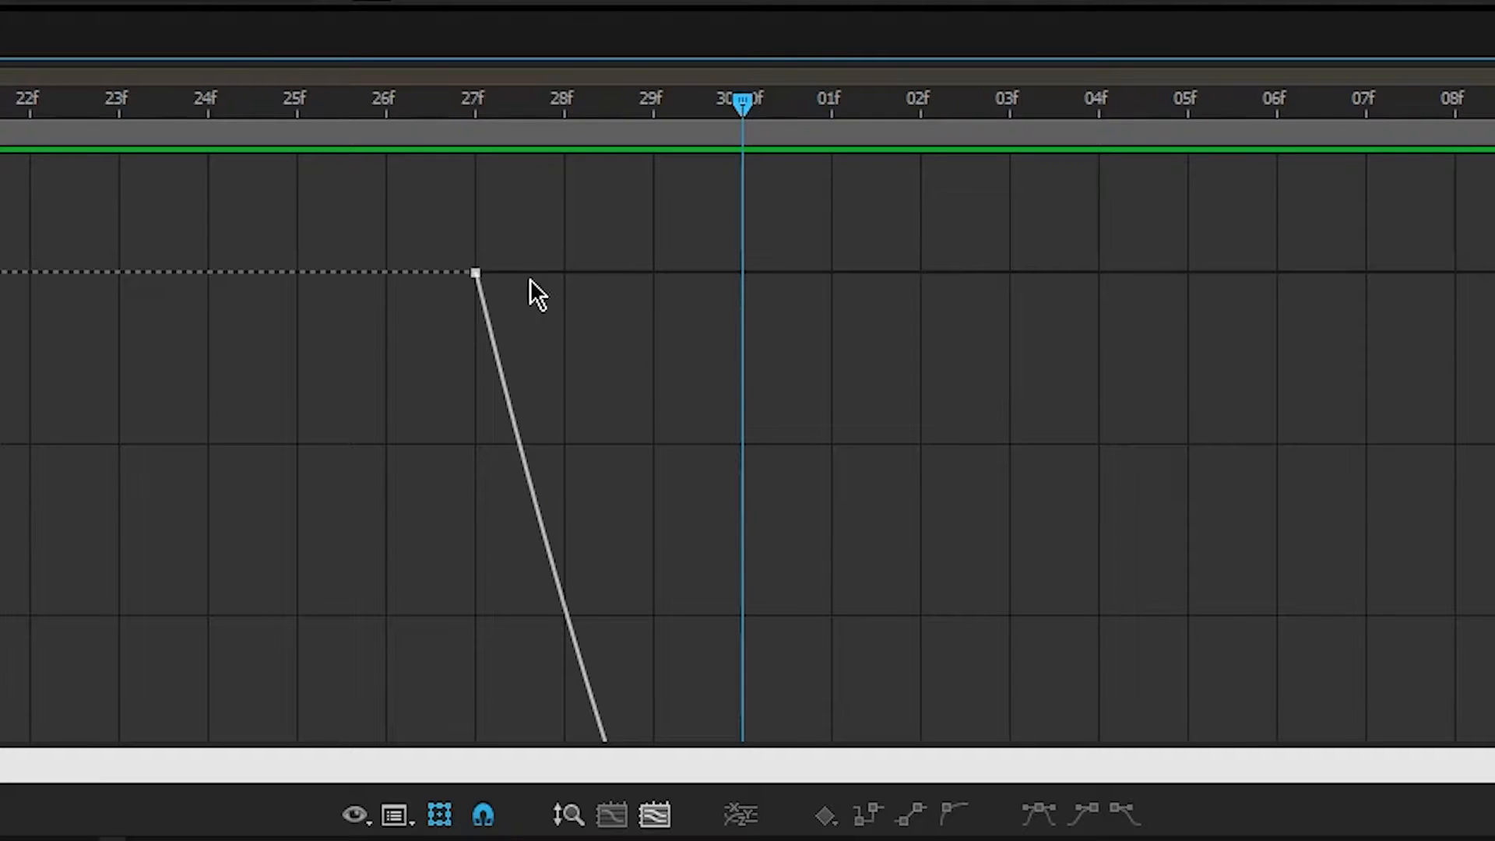
click(476, 273)
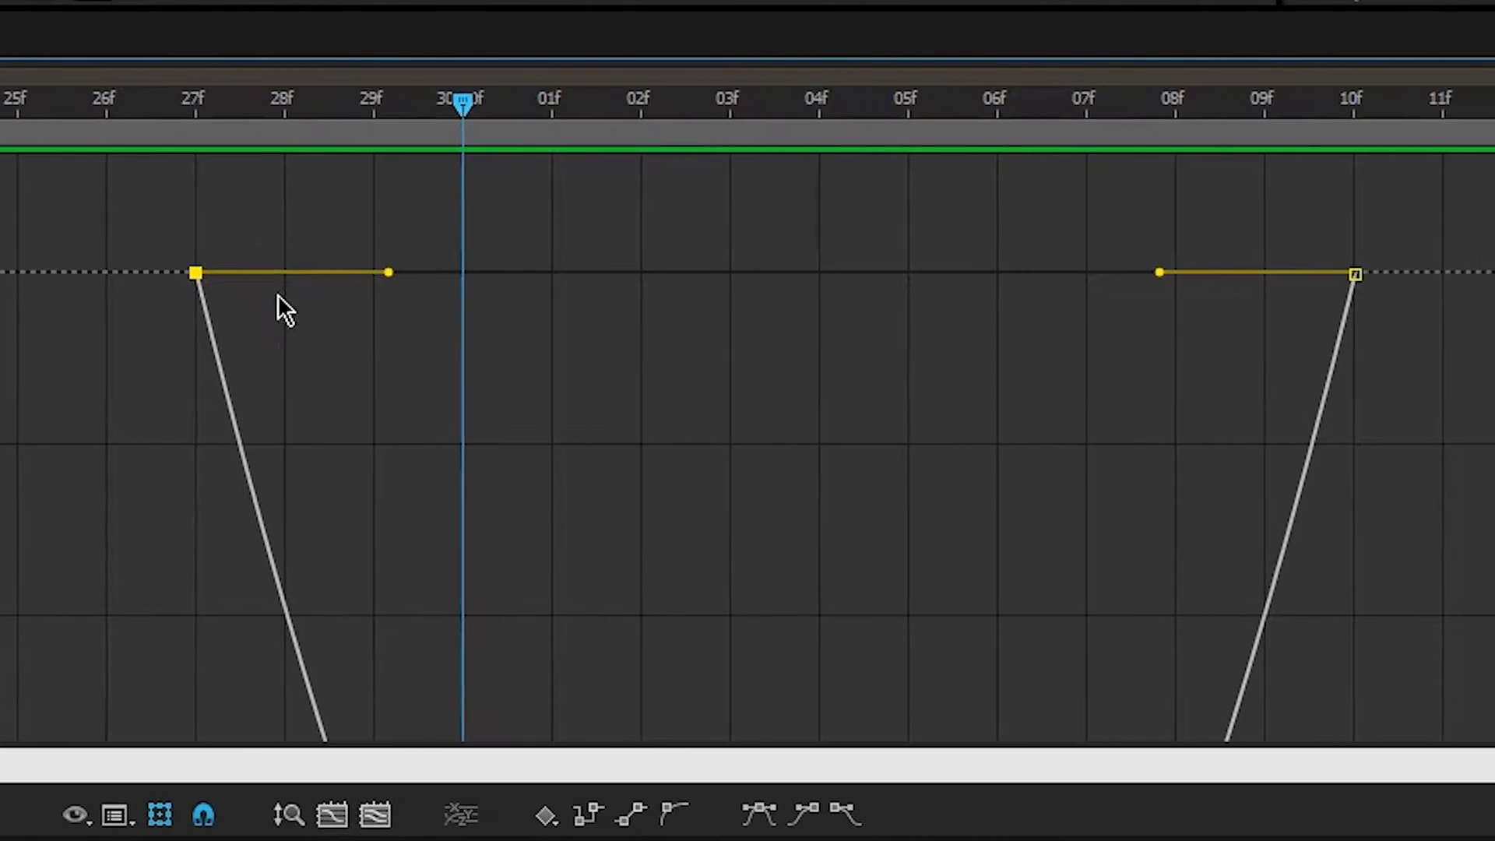
drag(418, 273, 588, 273)
drag(1098, 273, 817, 270)
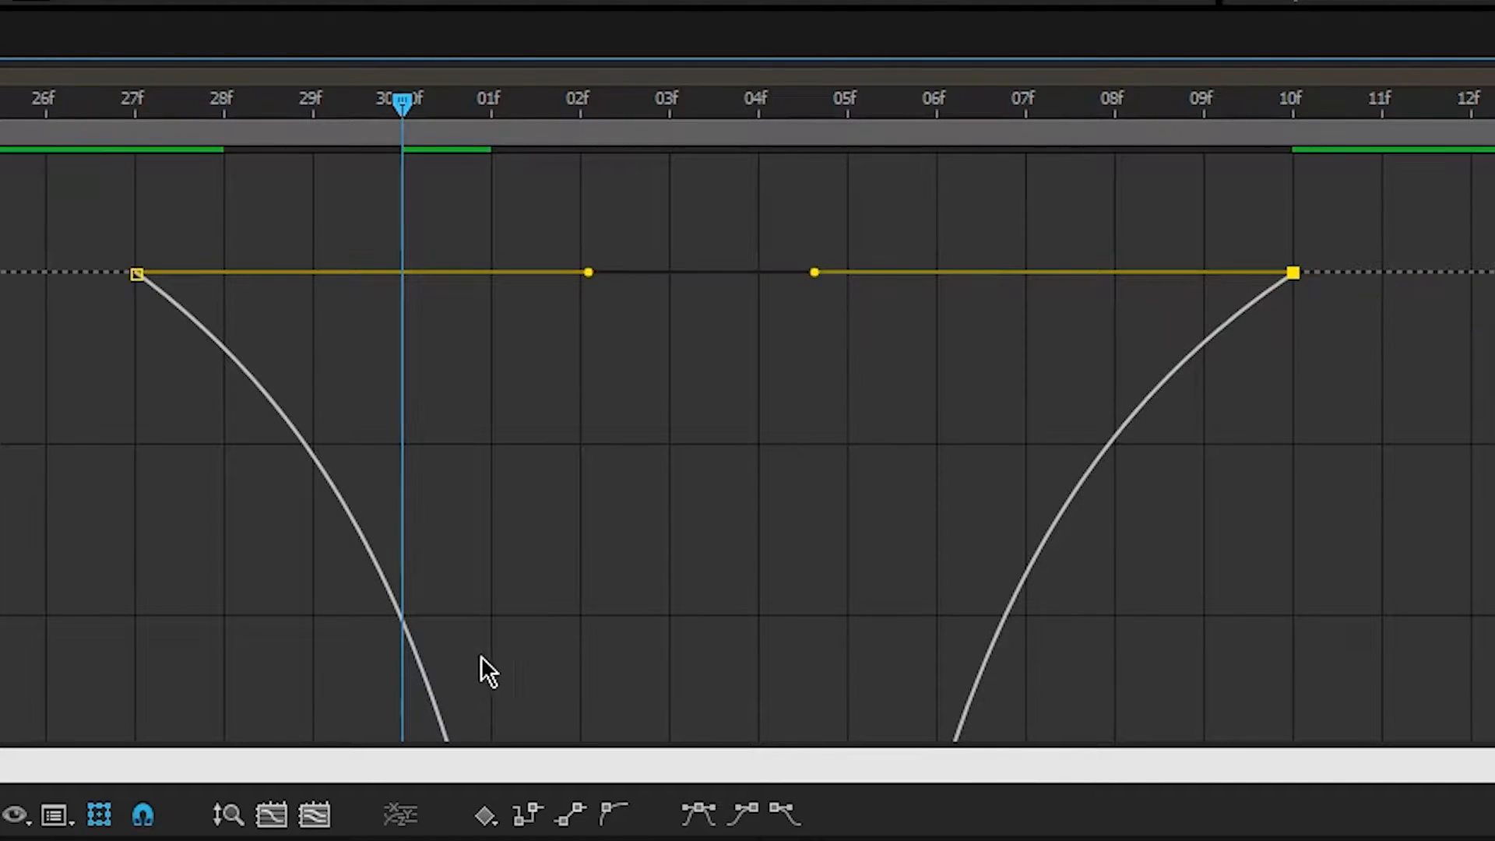
Preview the adjusted wipe outside the Graph Editor and enable motion blur for Shape Layer 1
mouse_move(475, 810)
mouse_down()
mouse_move(449, 812)
mouse_move(488, 812)
mouse_up()
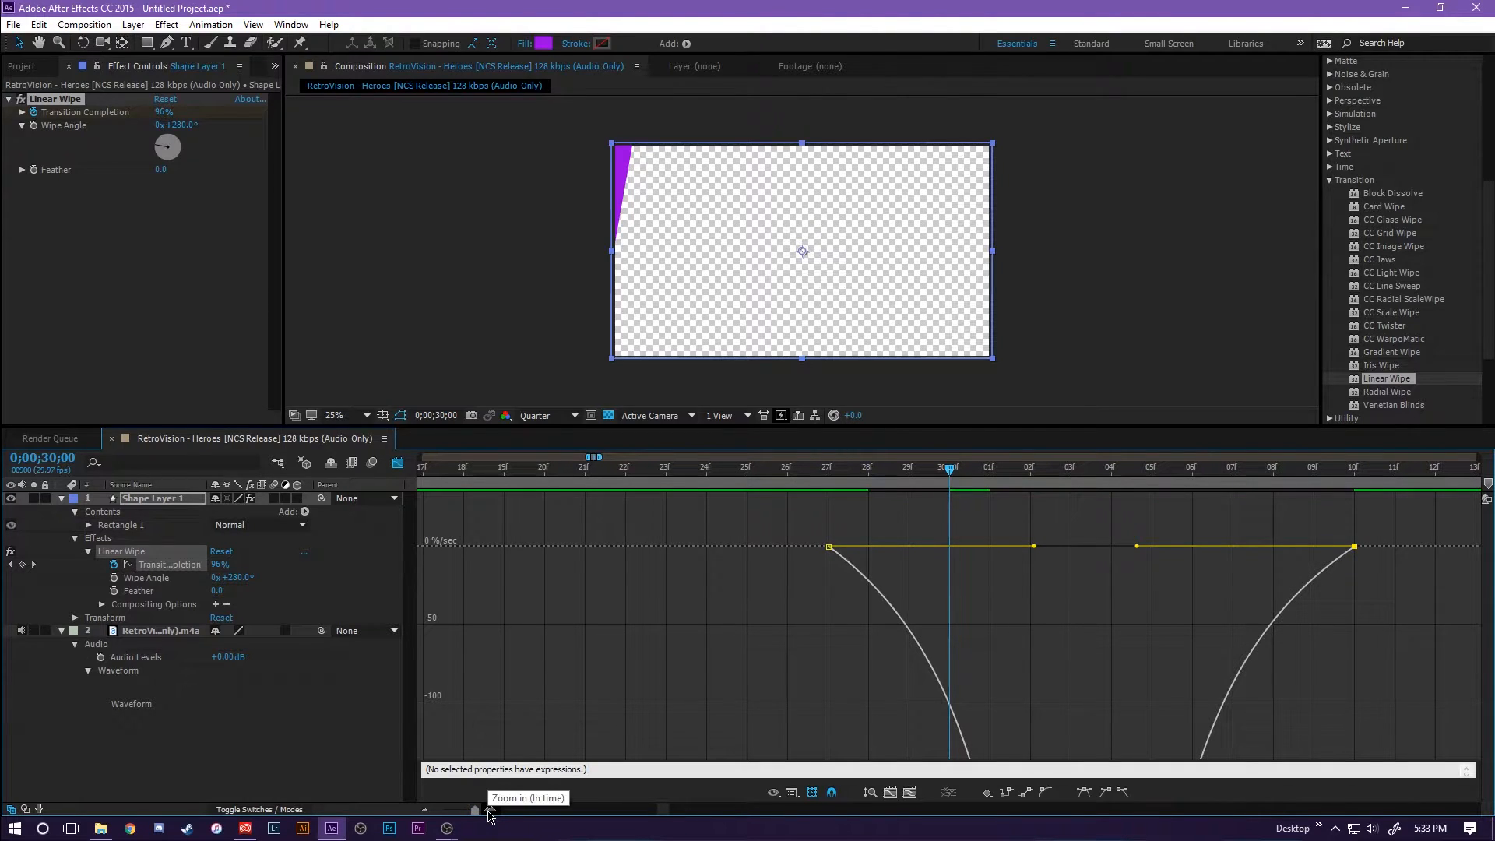
click(398, 464)
drag(921, 472, 616, 506)
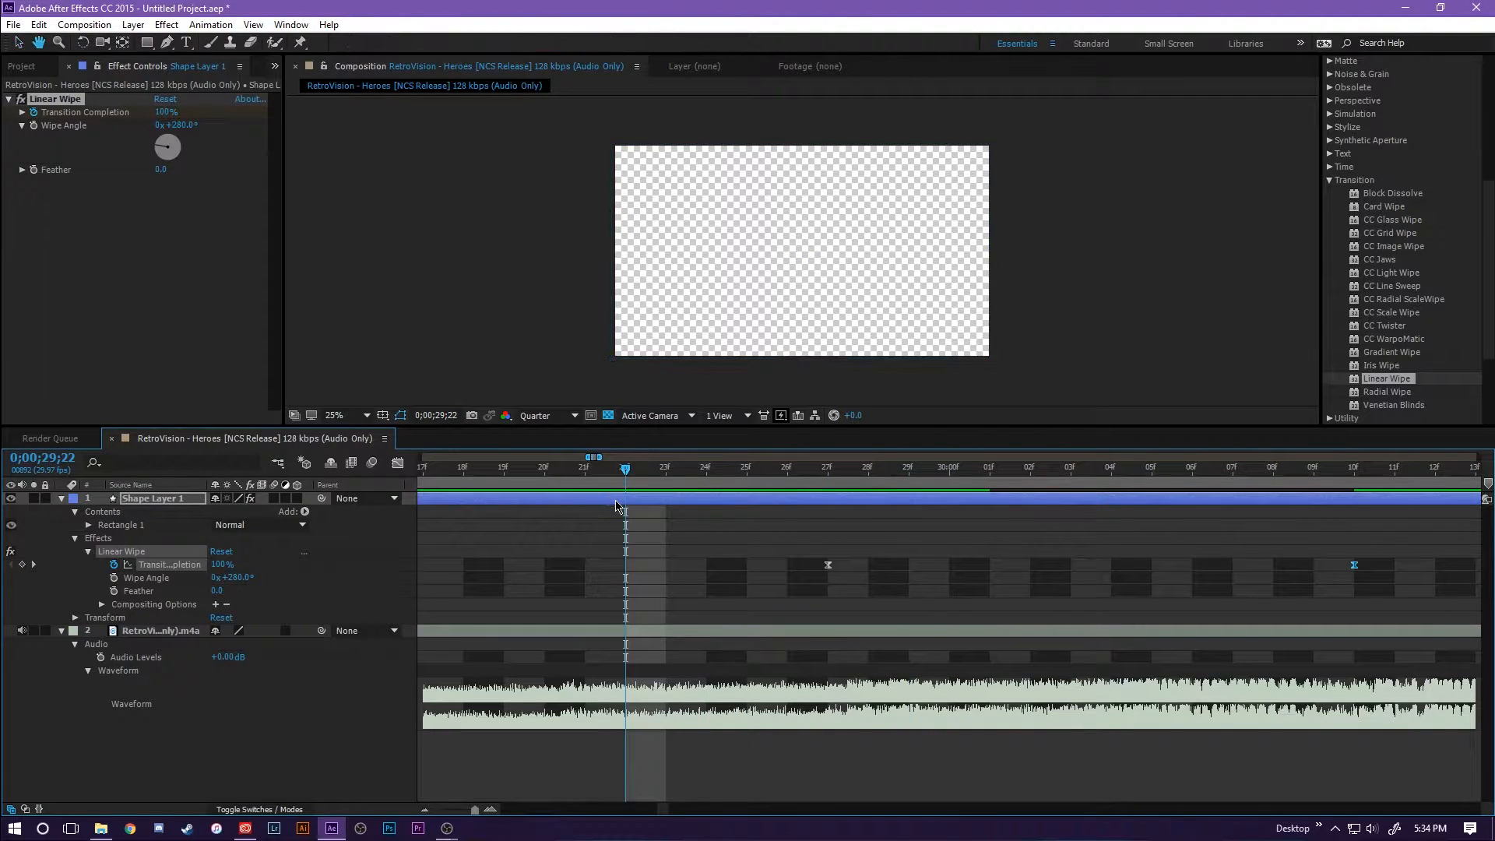
key(space)
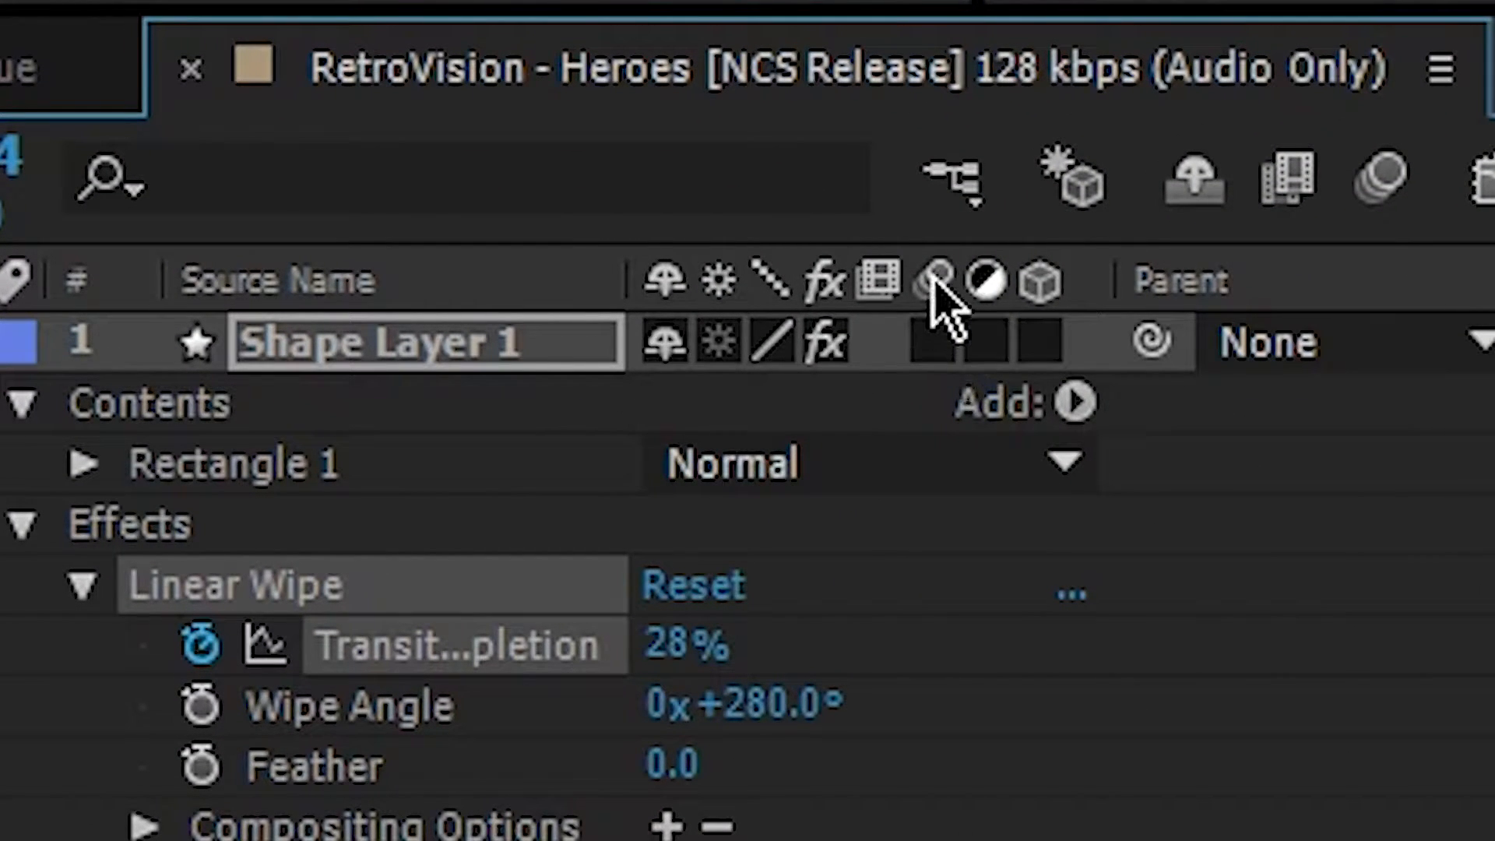
click(936, 344)
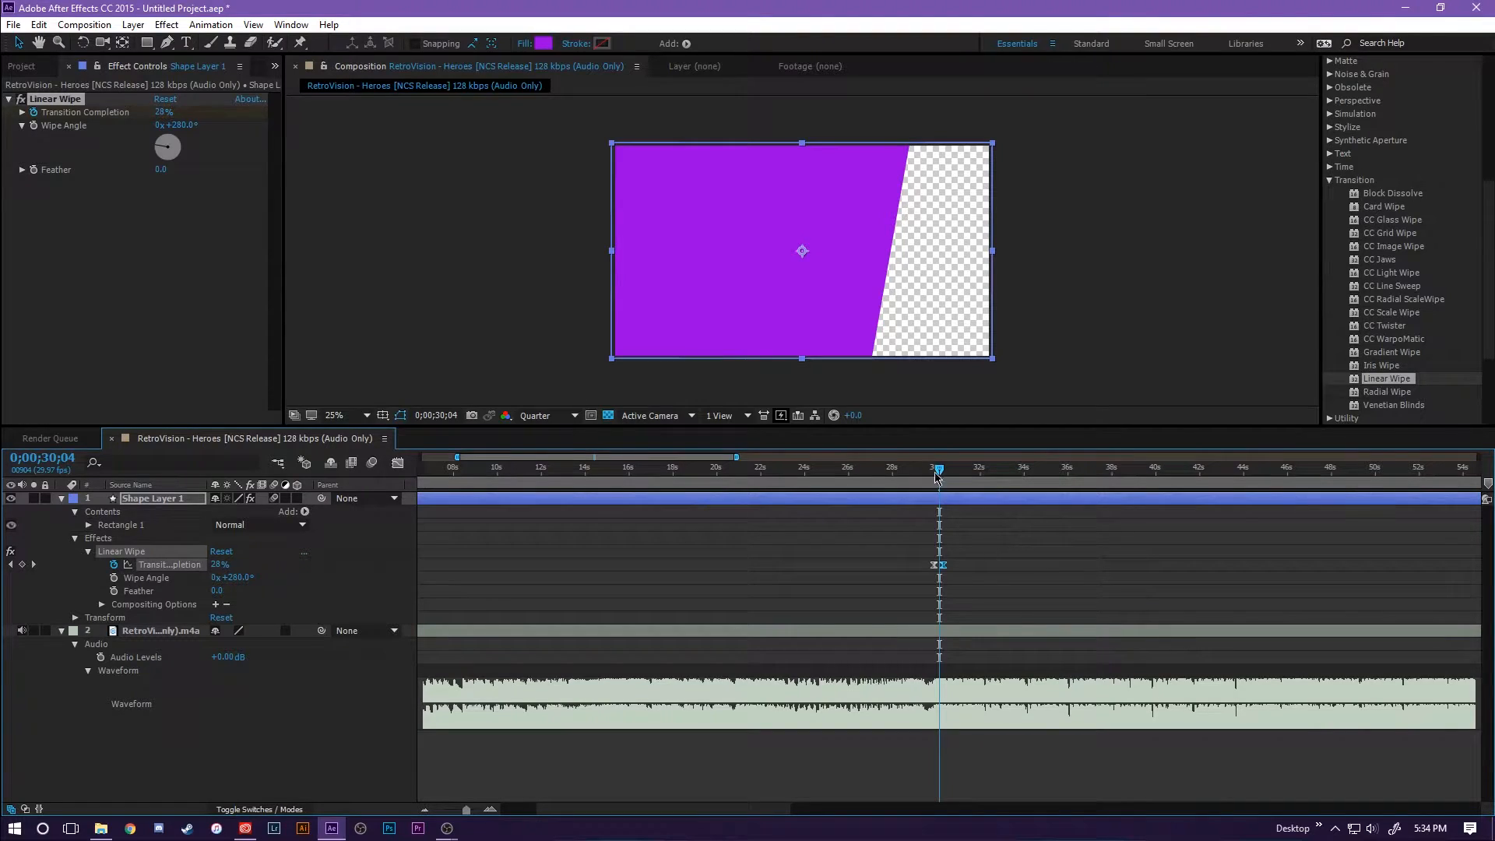
Try moving the last Transition Completion keyframe to about 0;00;30;20 and preview the slower wipe
drag(937, 477, 948, 472)
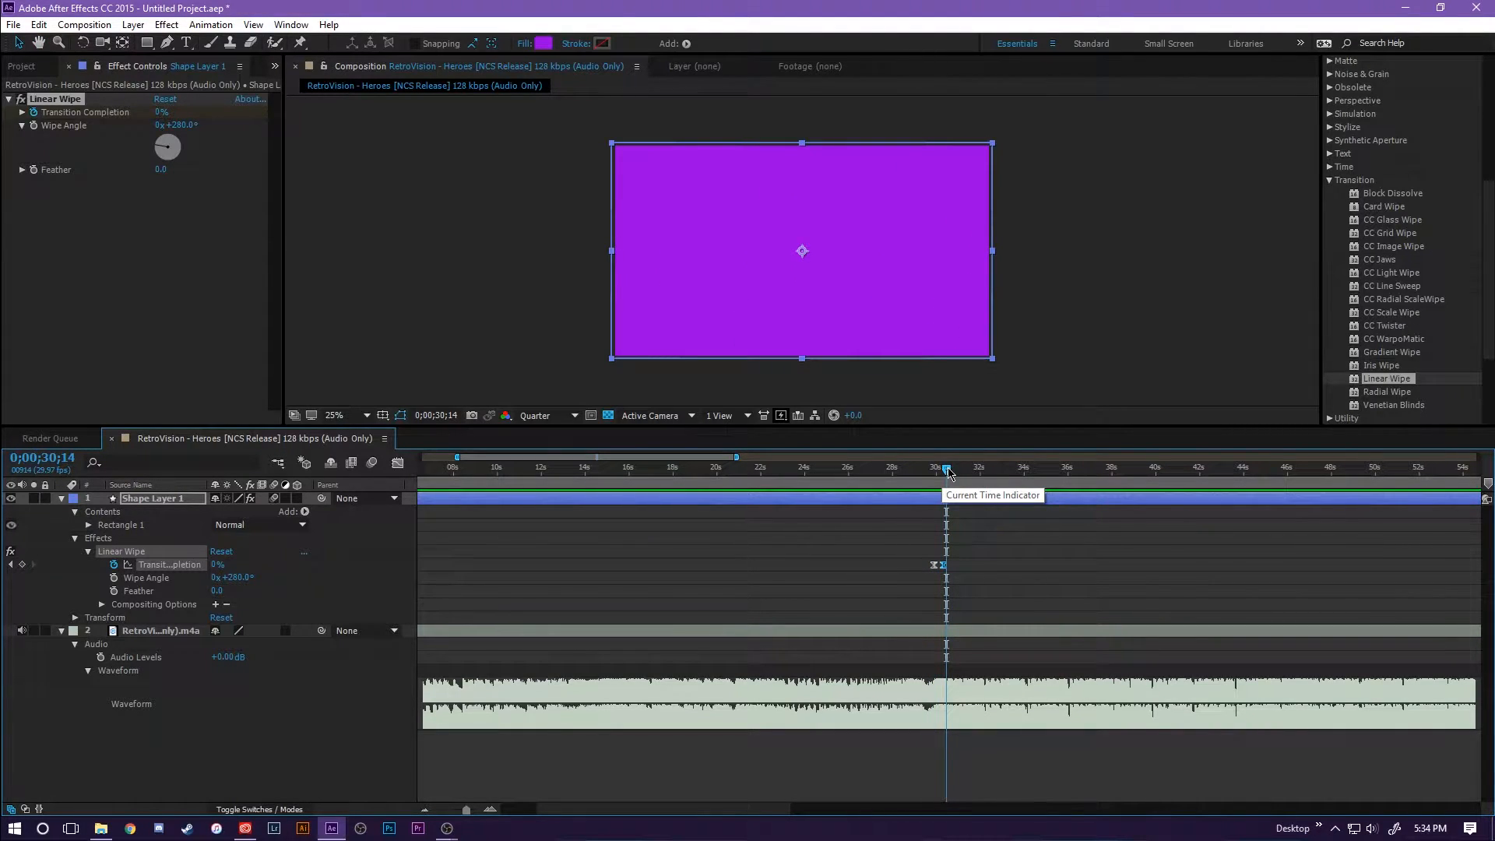
mouse_move(949, 473)
mouse_down()
mouse_move(934, 473)
mouse_move(957, 473)
mouse_up()
drag(943, 565, 951, 566)
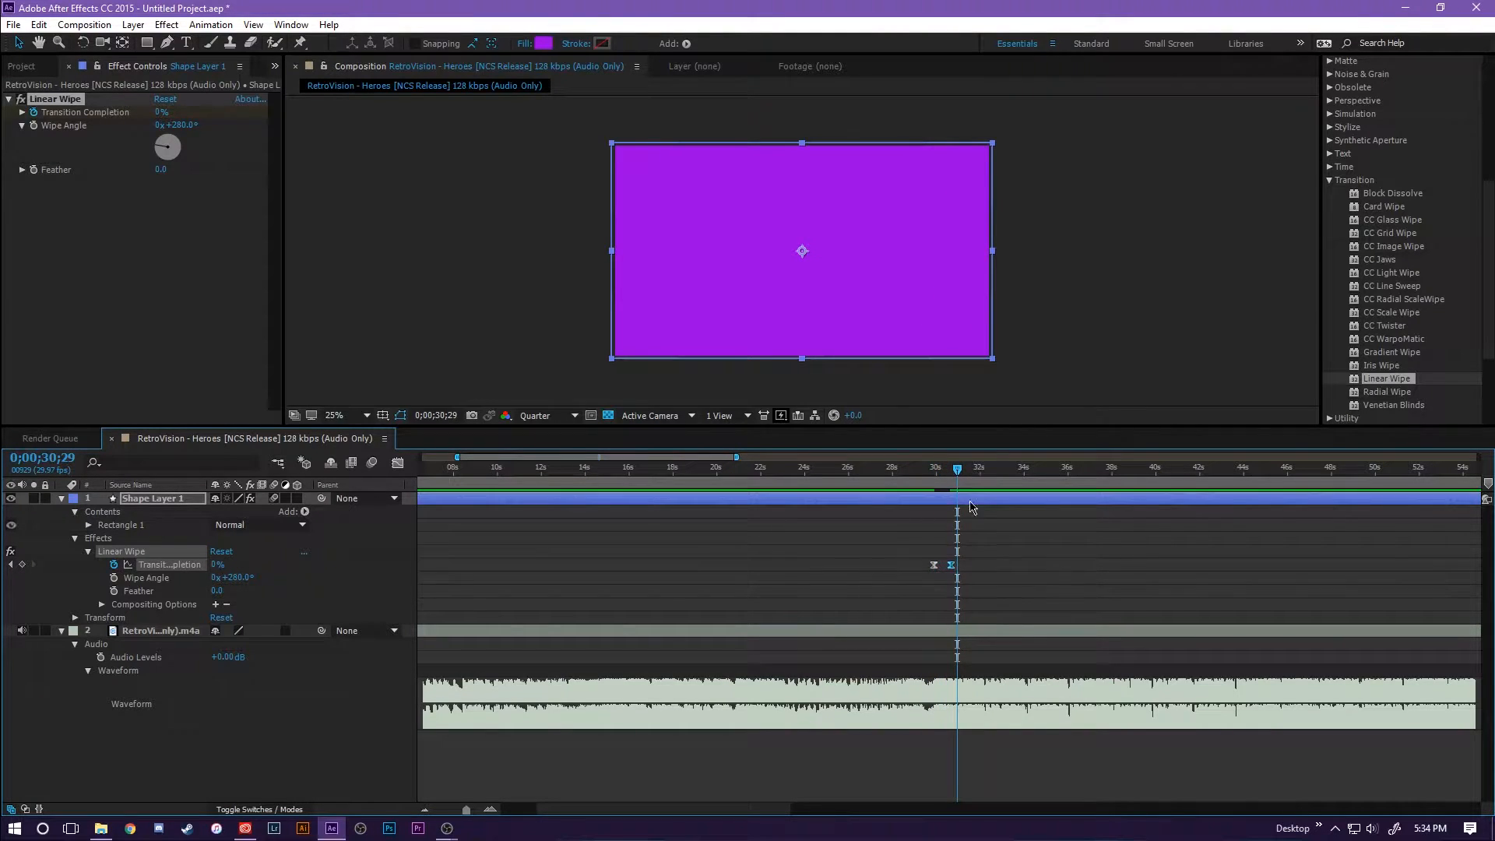
drag(957, 471, 916, 481)
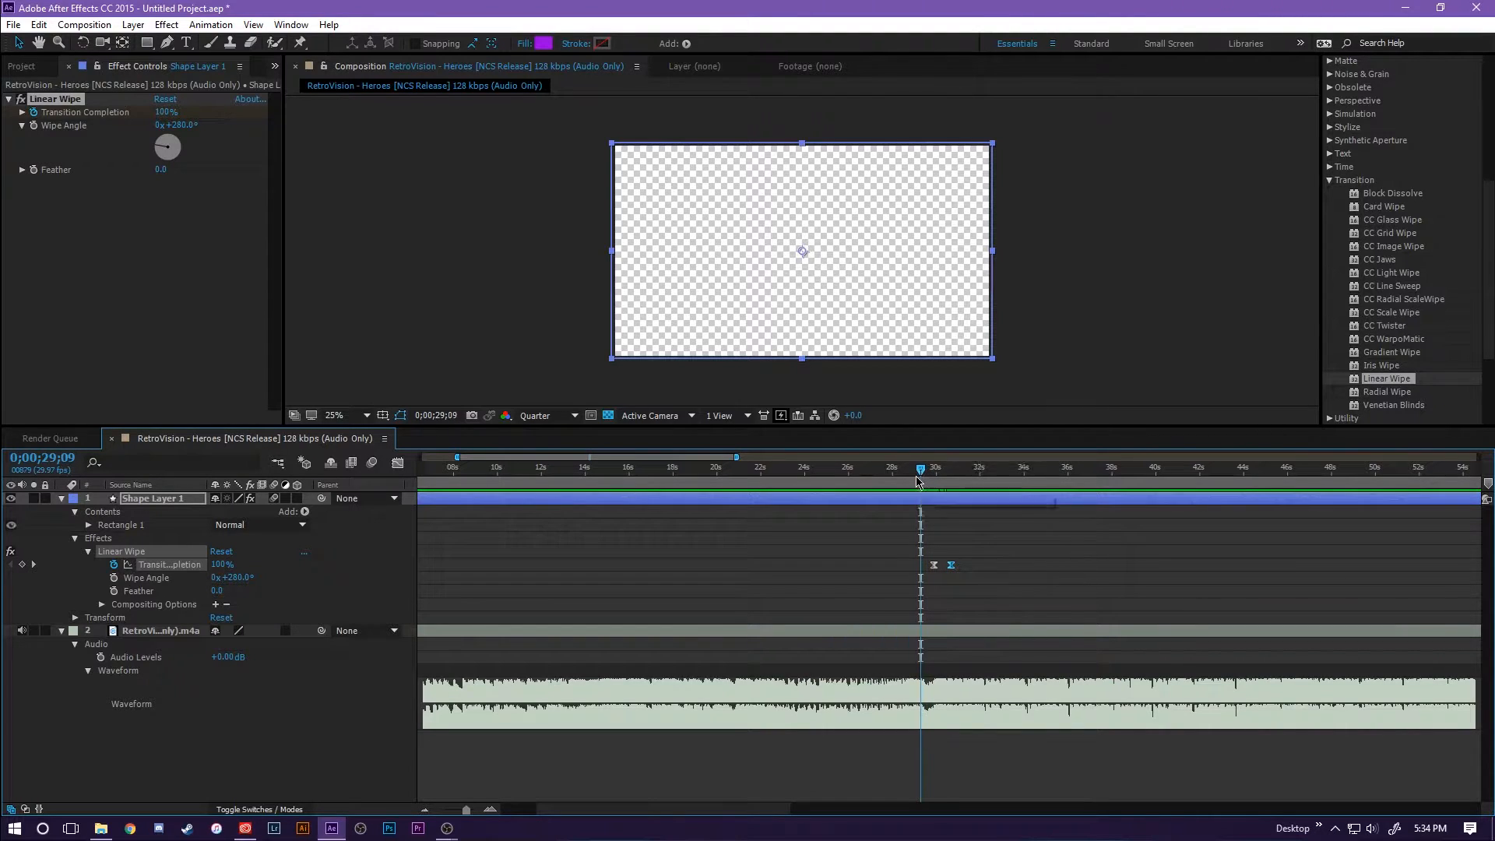
key(space)
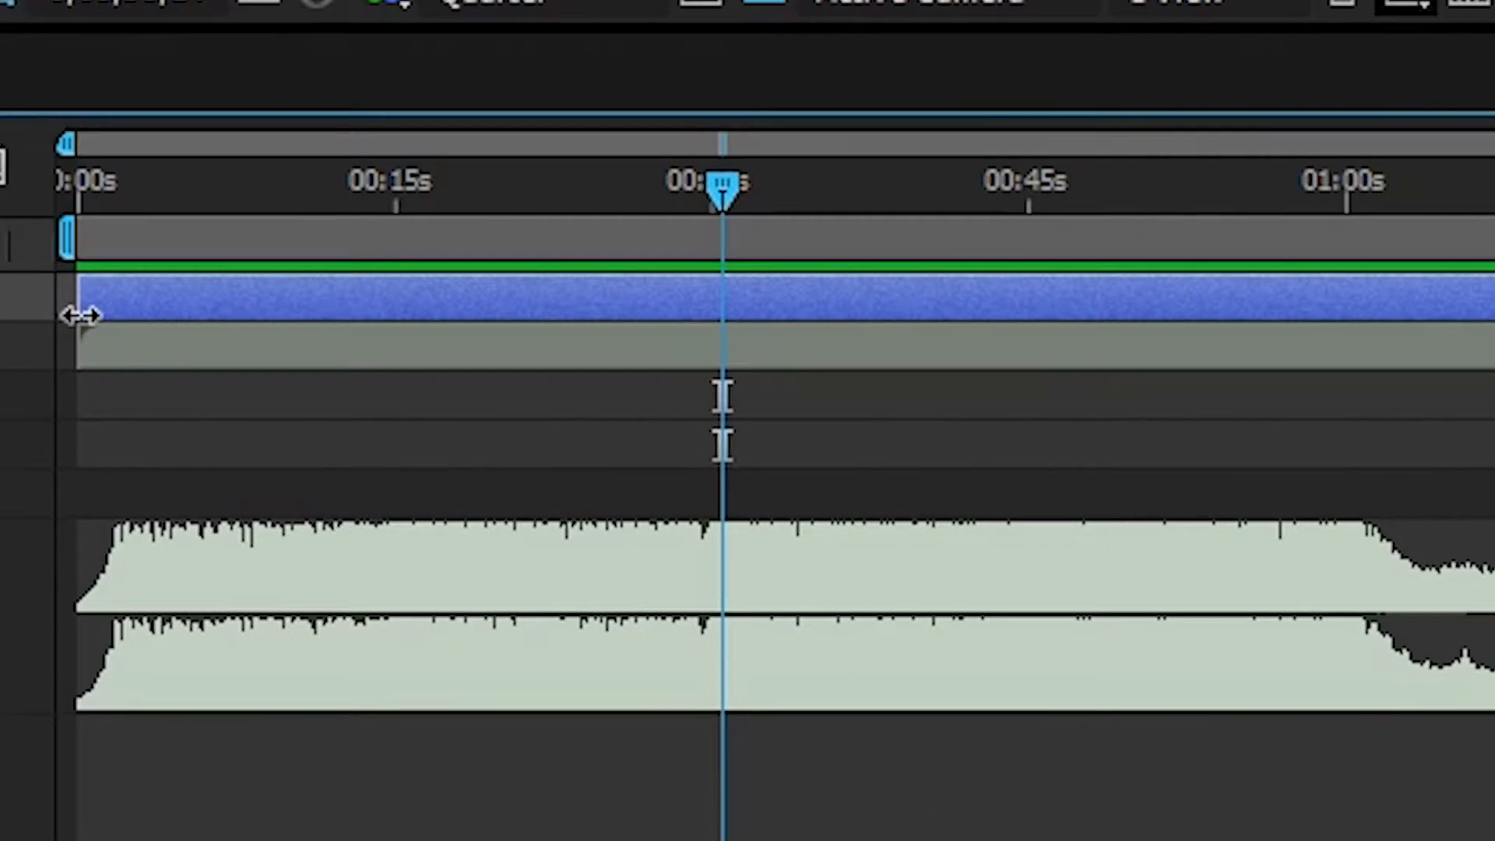
Trim the start of Shape Layer 1 to about 0;00;29;24, just before the wipe begins
drag(83, 311, 709, 324)
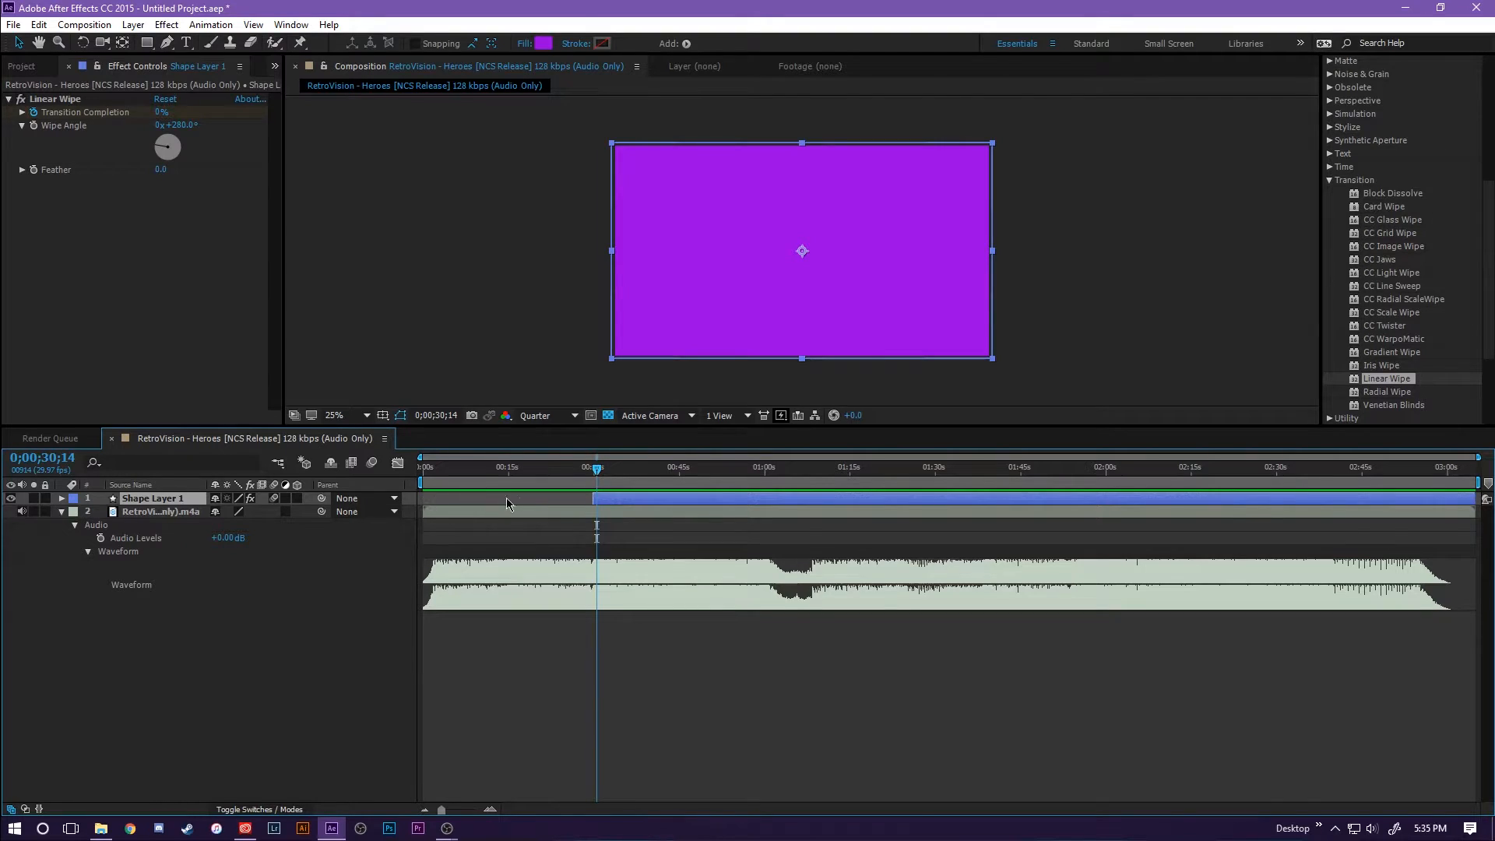
drag(442, 811, 476, 813)
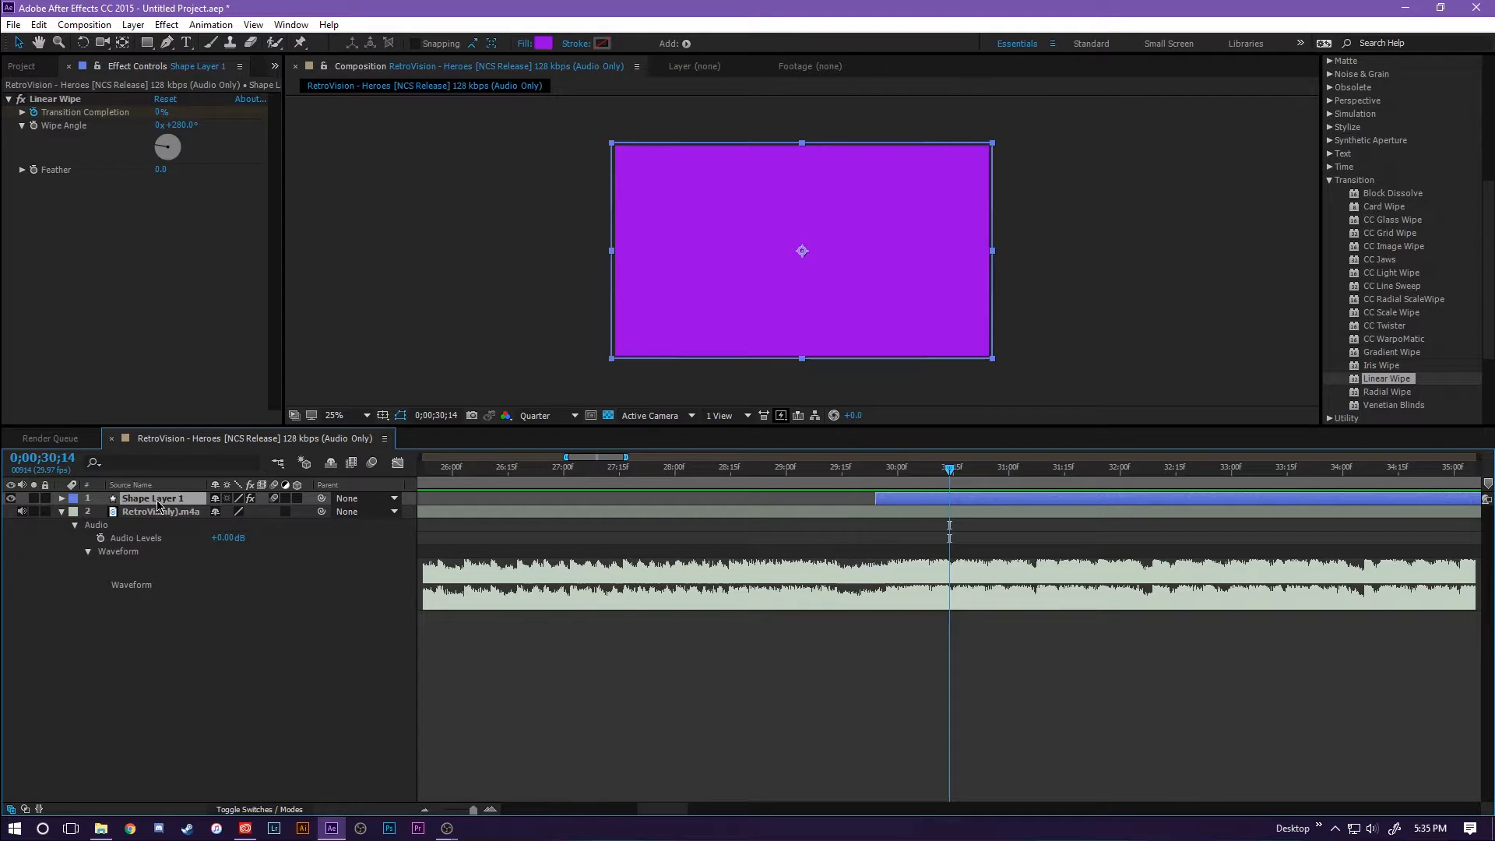
Duplicate Shape Layer 1, offset the copy about one frame later, and change its fill to gray 8F8F8F
key(ctrl+d)
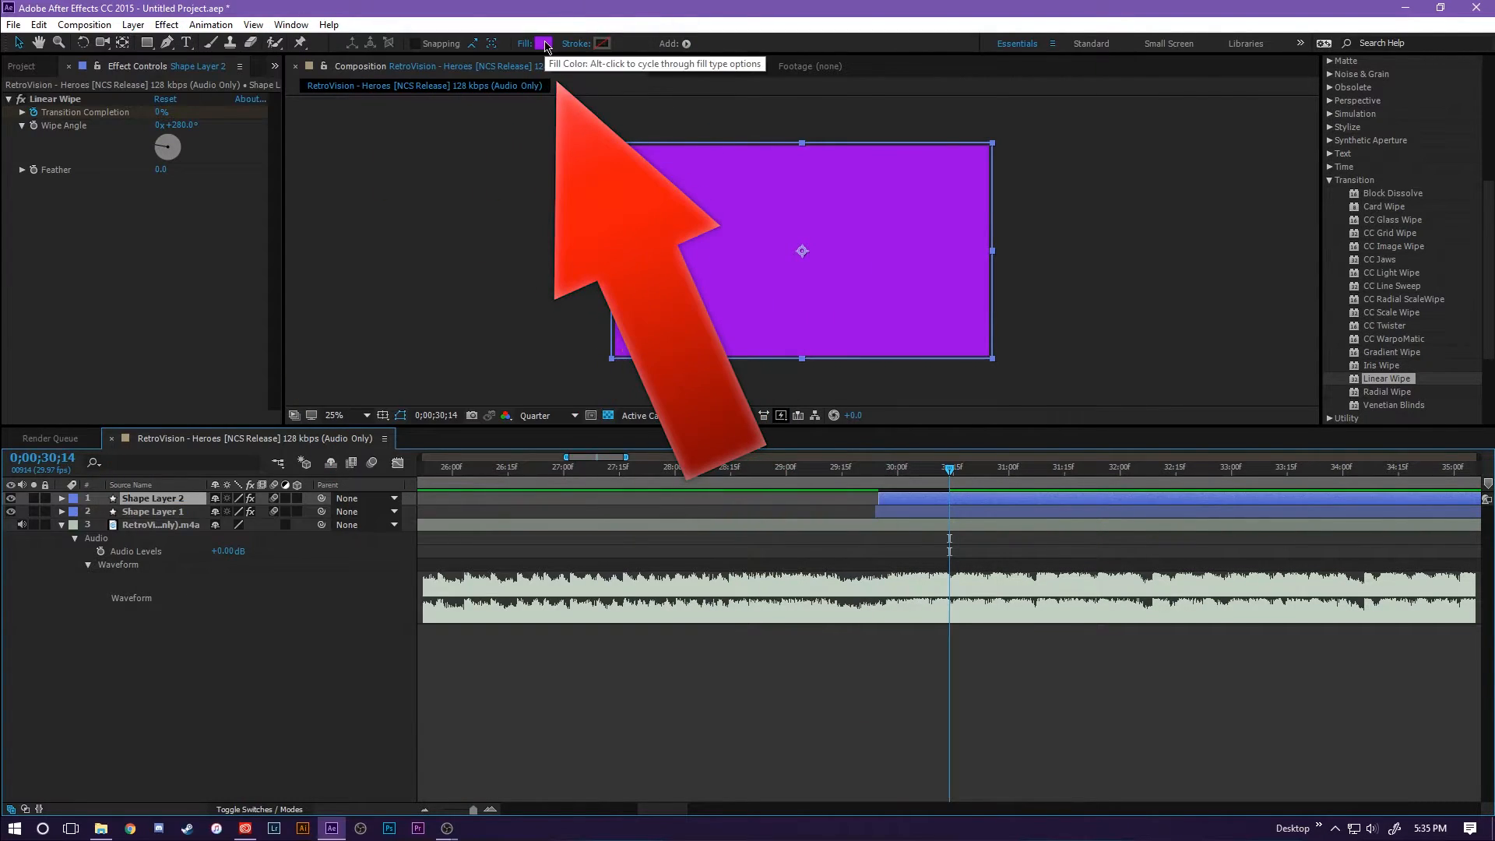
click(545, 43)
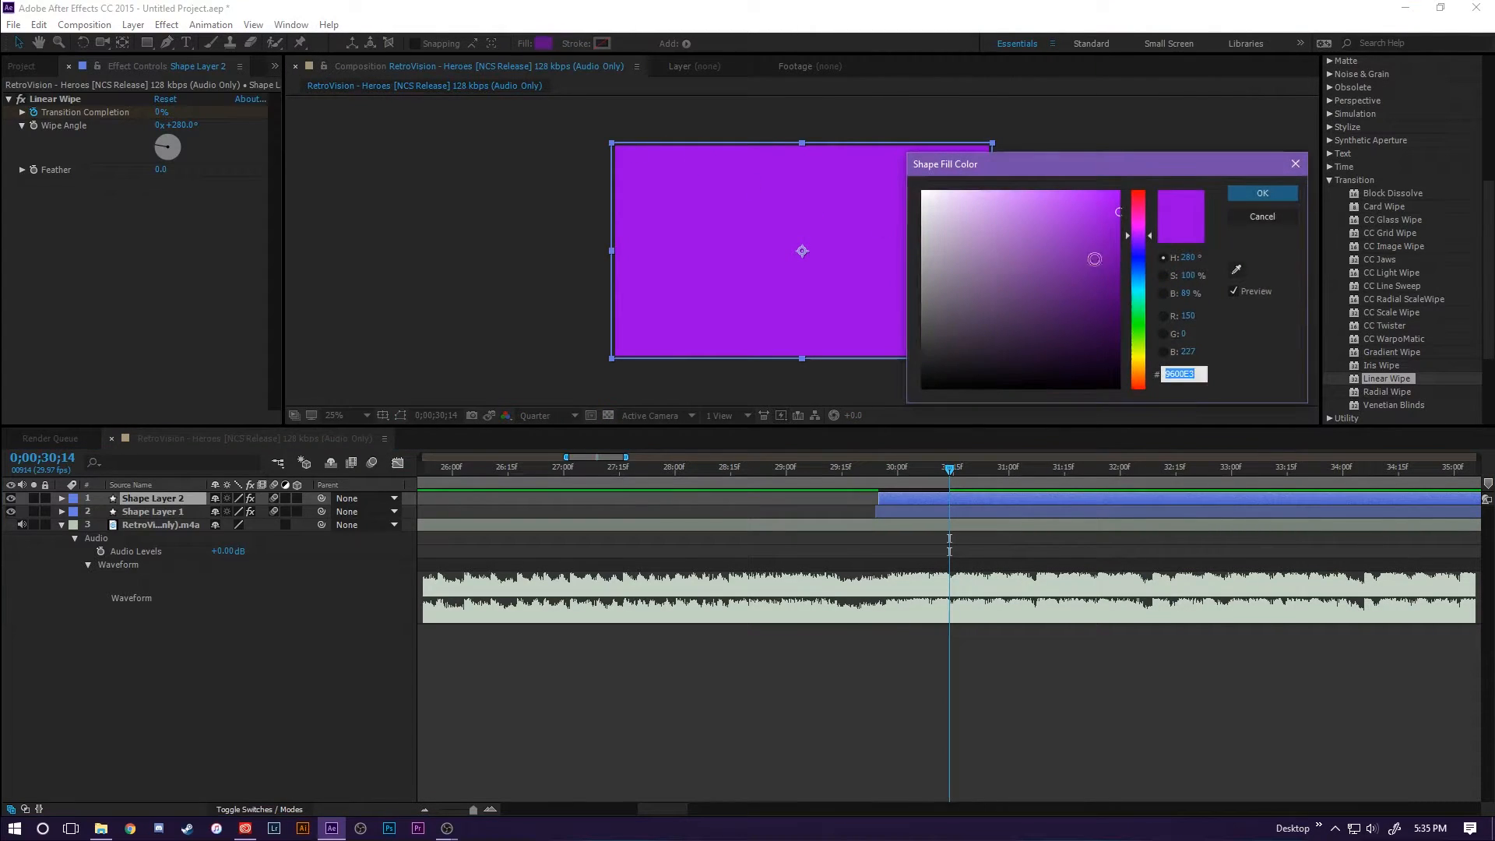
drag(1055, 250, 883, 278)
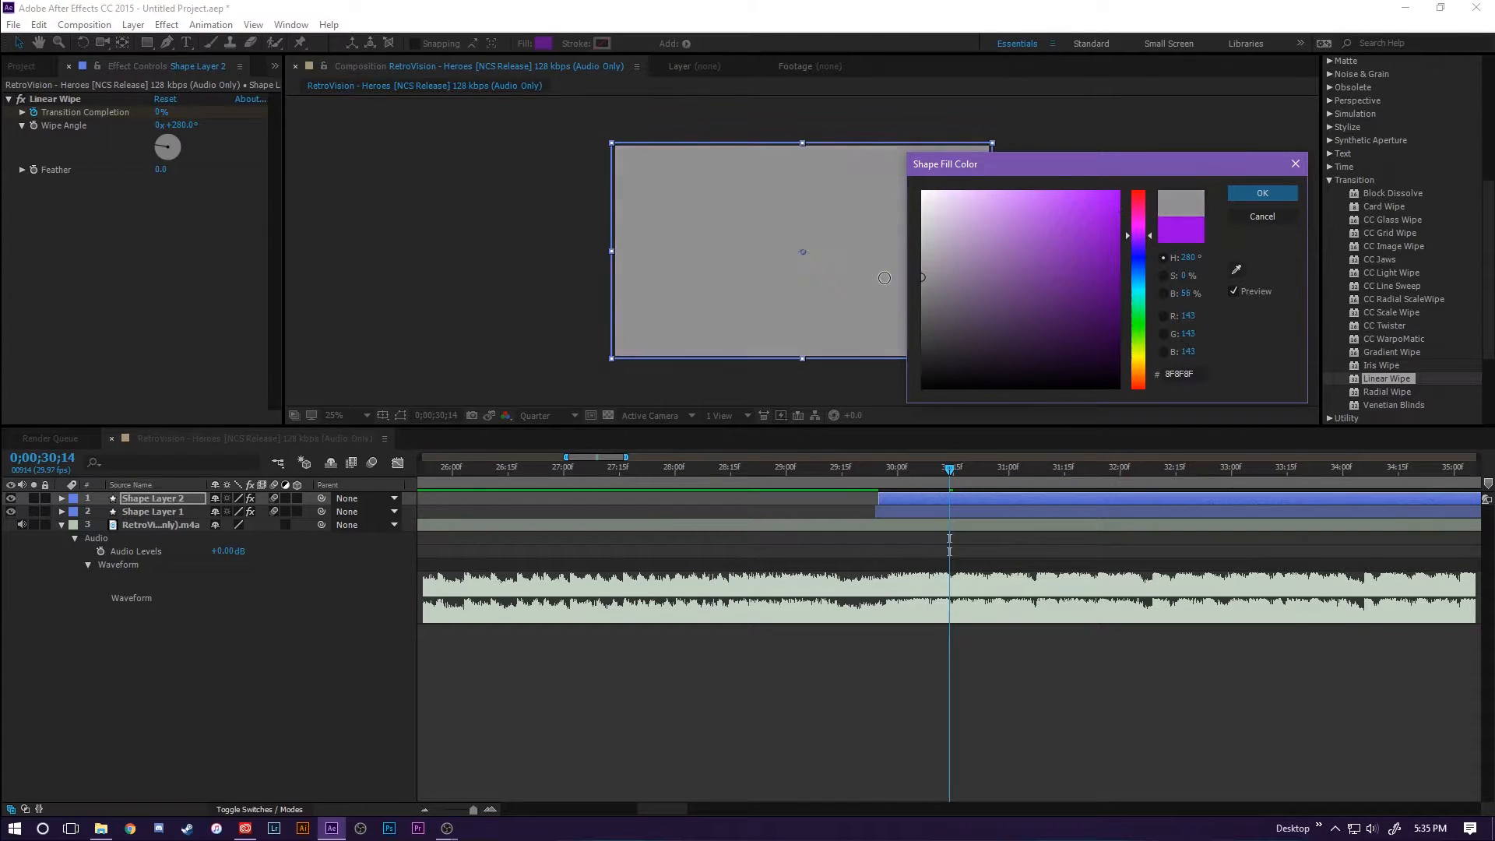
click(1262, 193)
drag(956, 472, 917, 506)
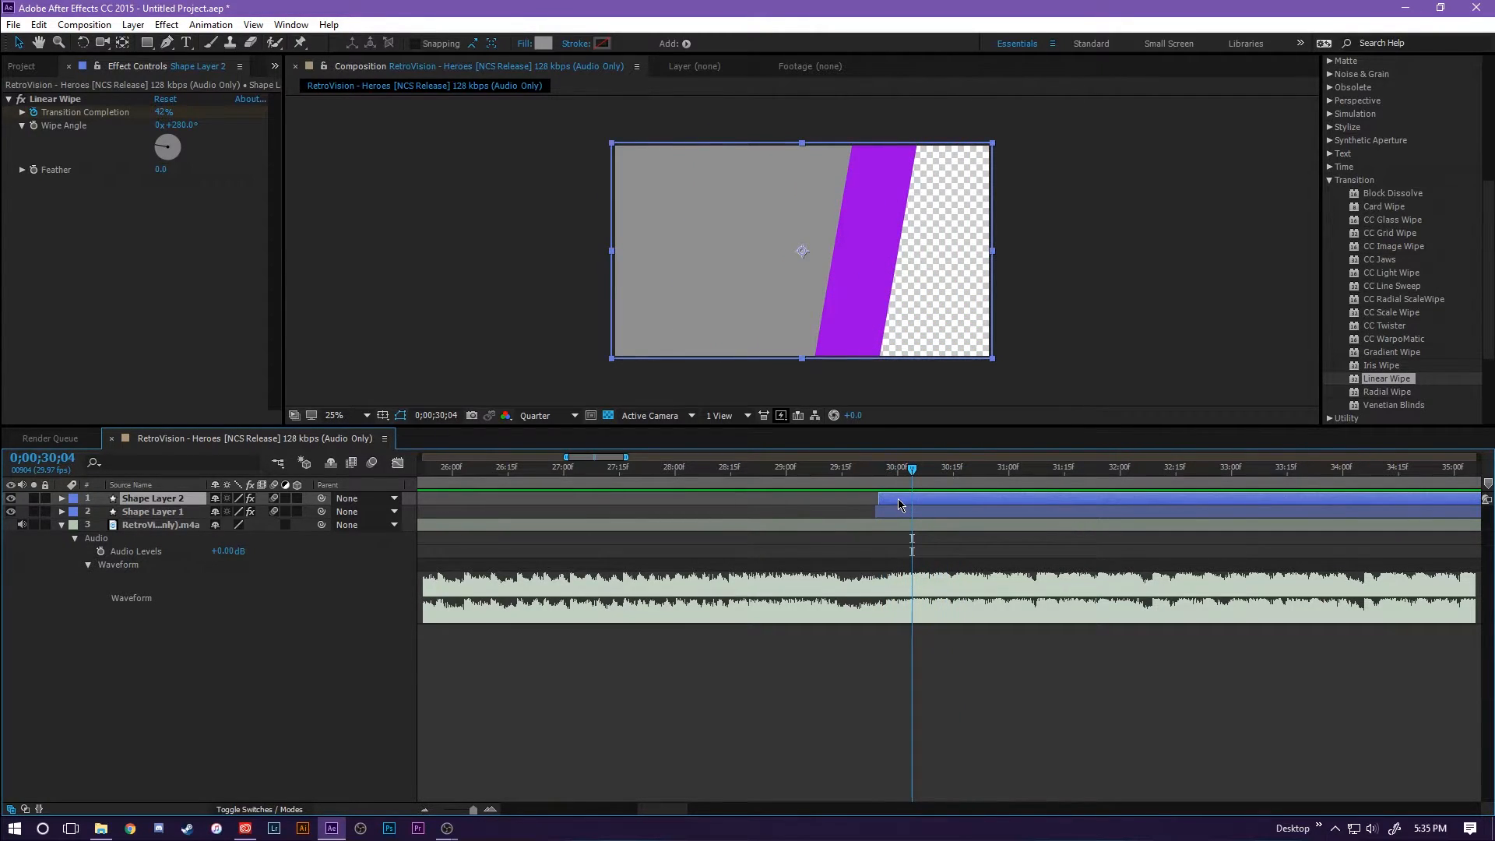
Duplicate the top shape layer repeatedly up to Shape Layer 6, each about one frame later, with dark gray, magenta, light gray and purple fills
key(ctrl+d)
drag(894, 503, 899, 503)
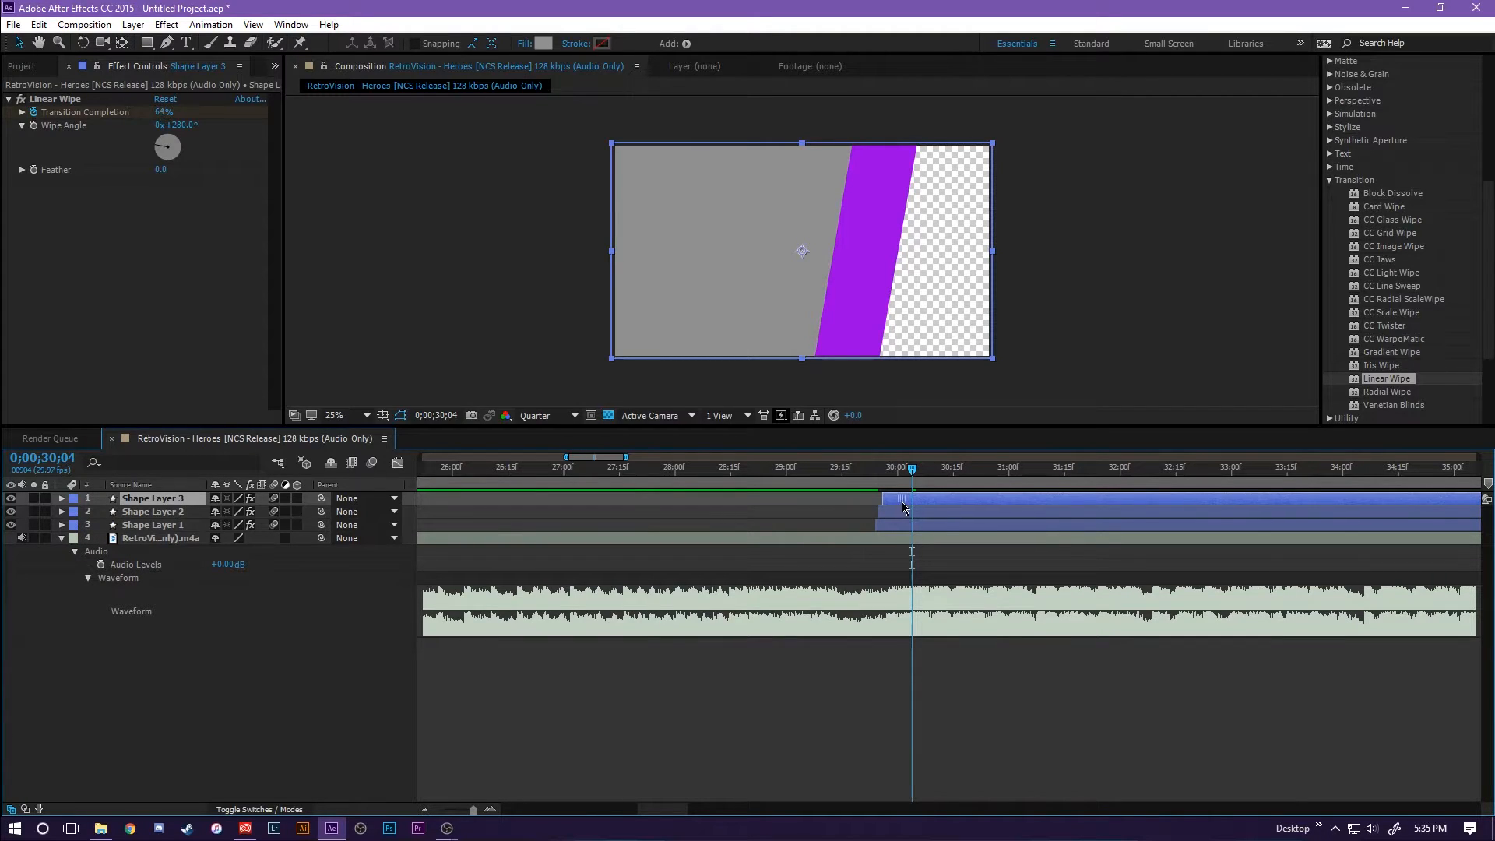
click(542, 43)
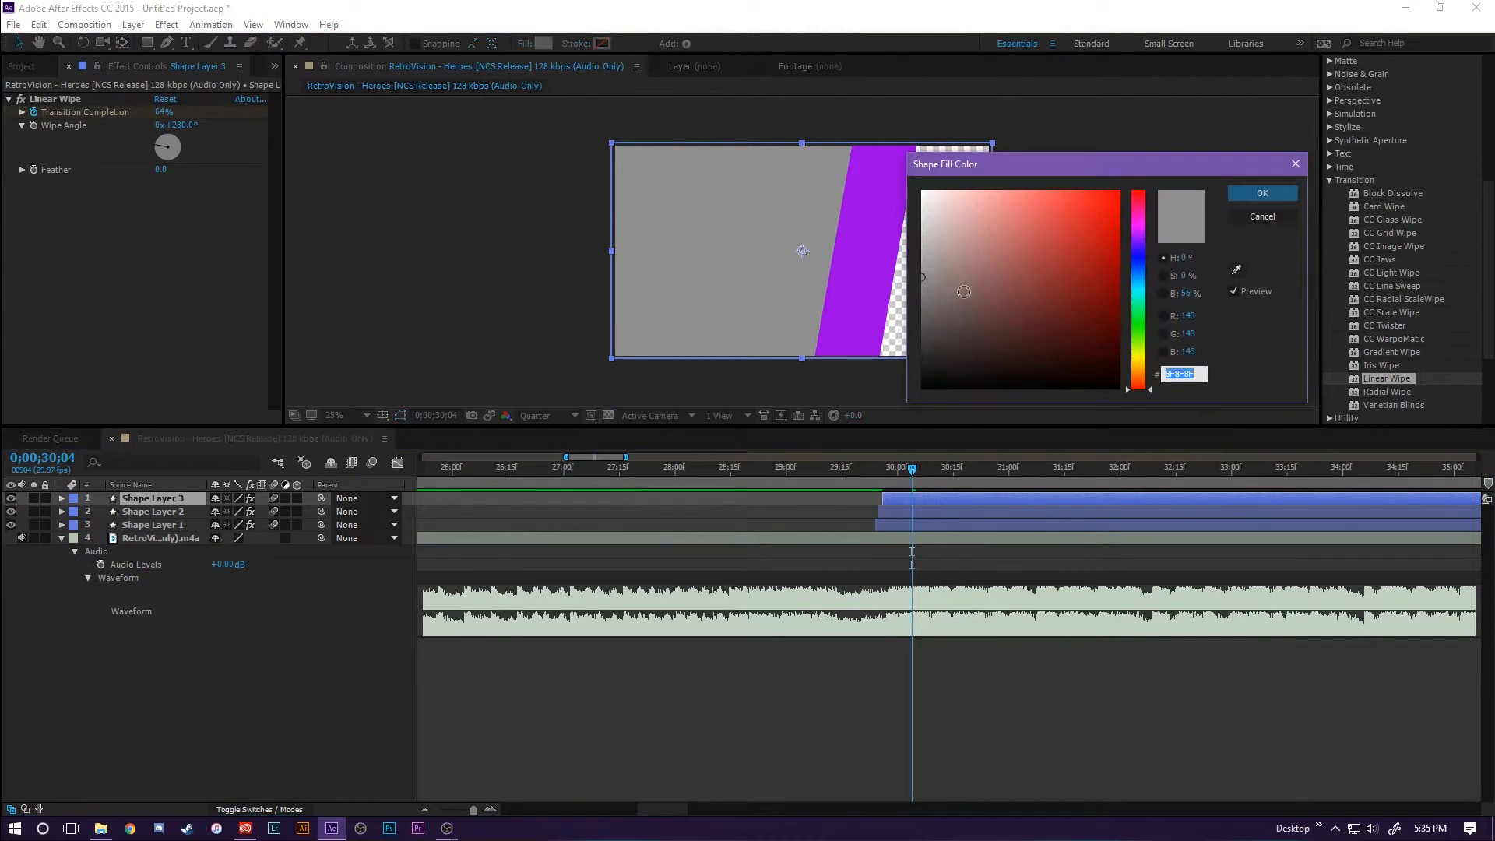
drag(966, 296, 921, 309)
click(1262, 192)
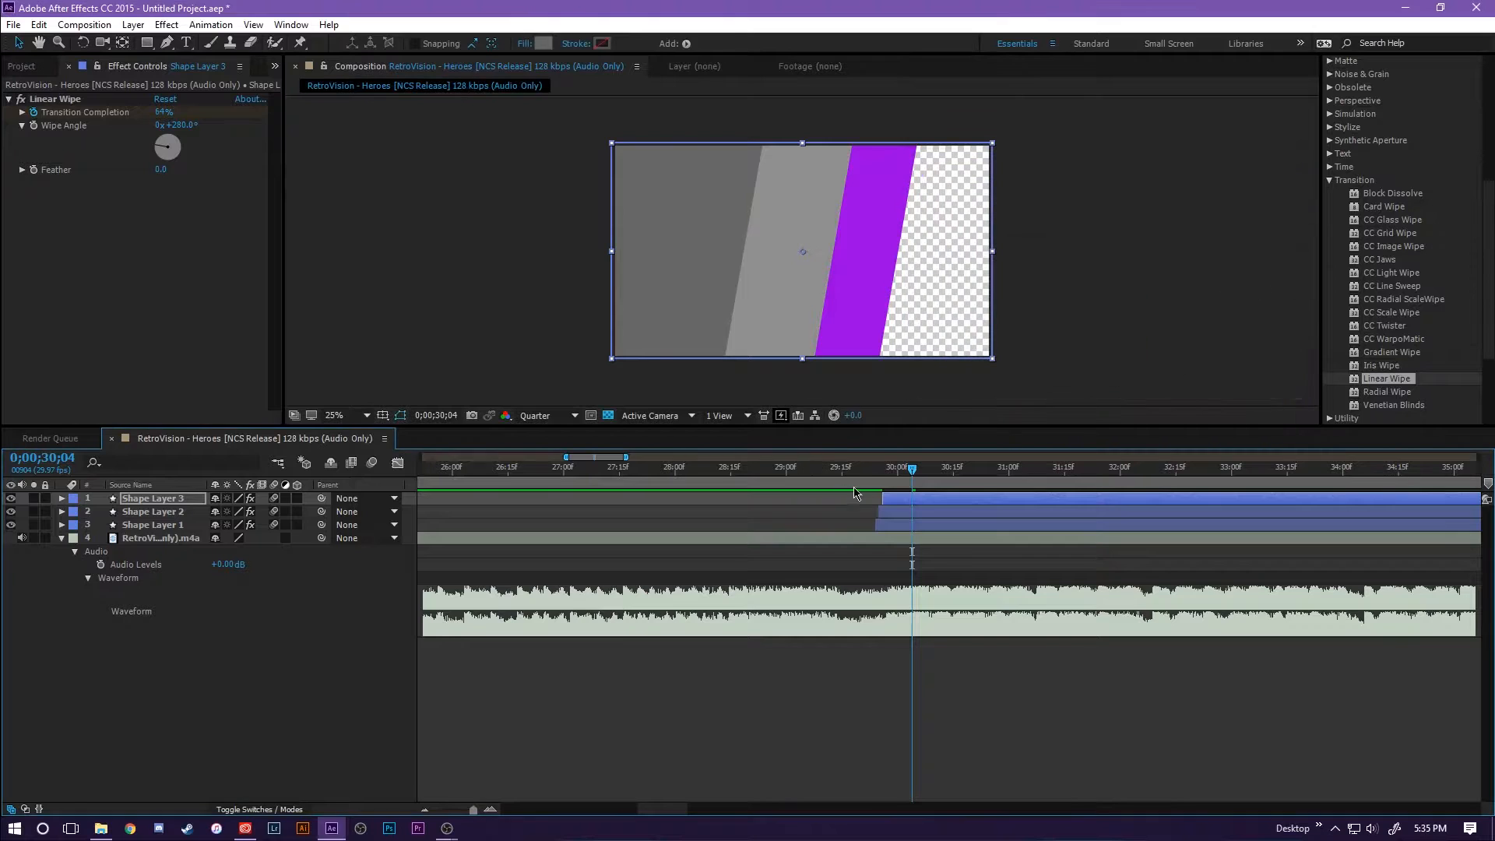
key(ctrl+d)
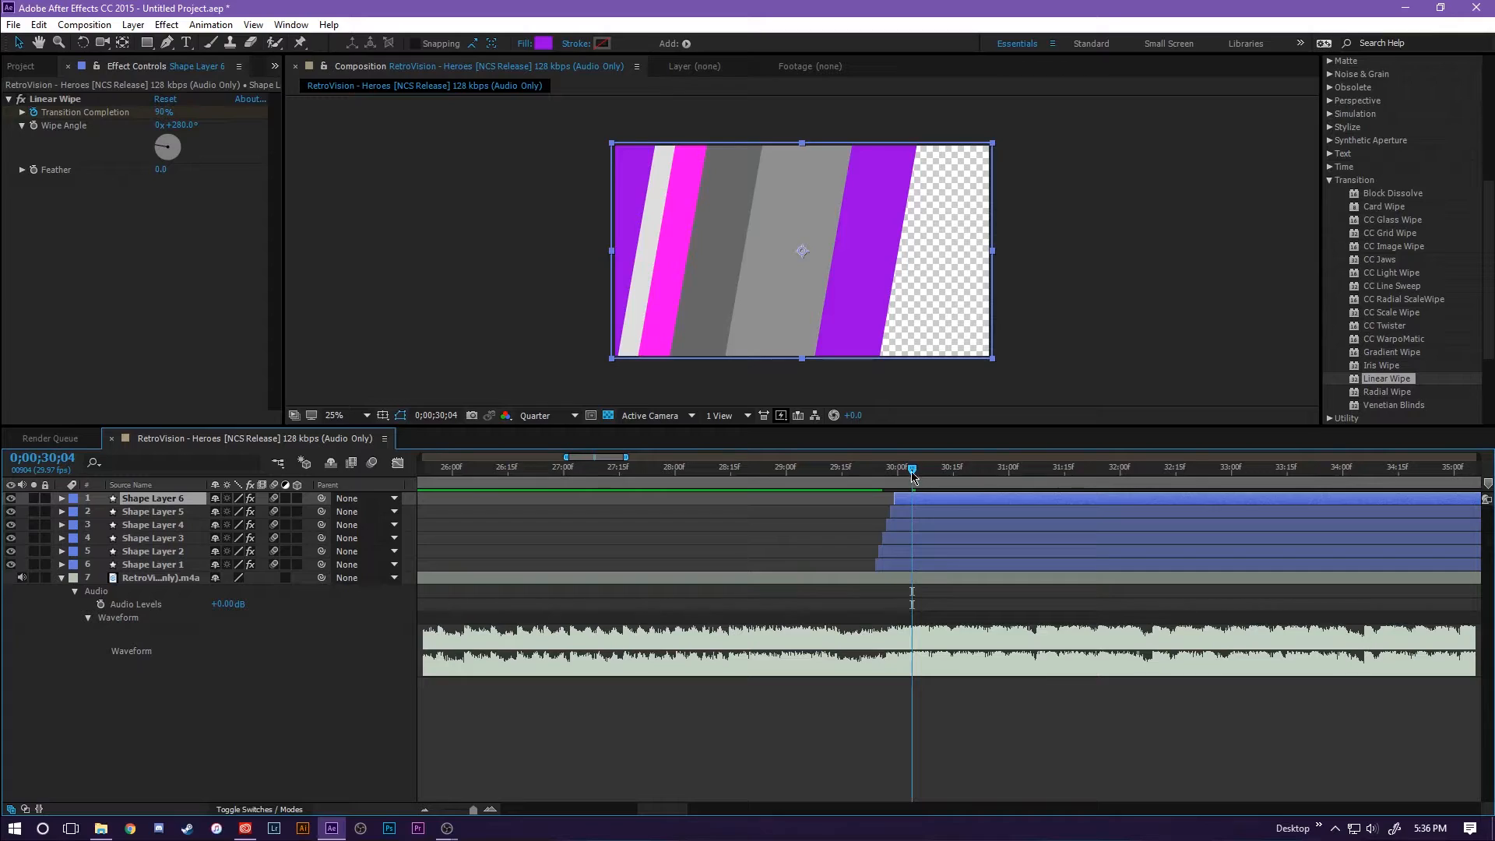
Preview the staggered colored wipes starting from 0;00;29;20 and again from 0;00;29;11
drag(909, 470, 861, 483)
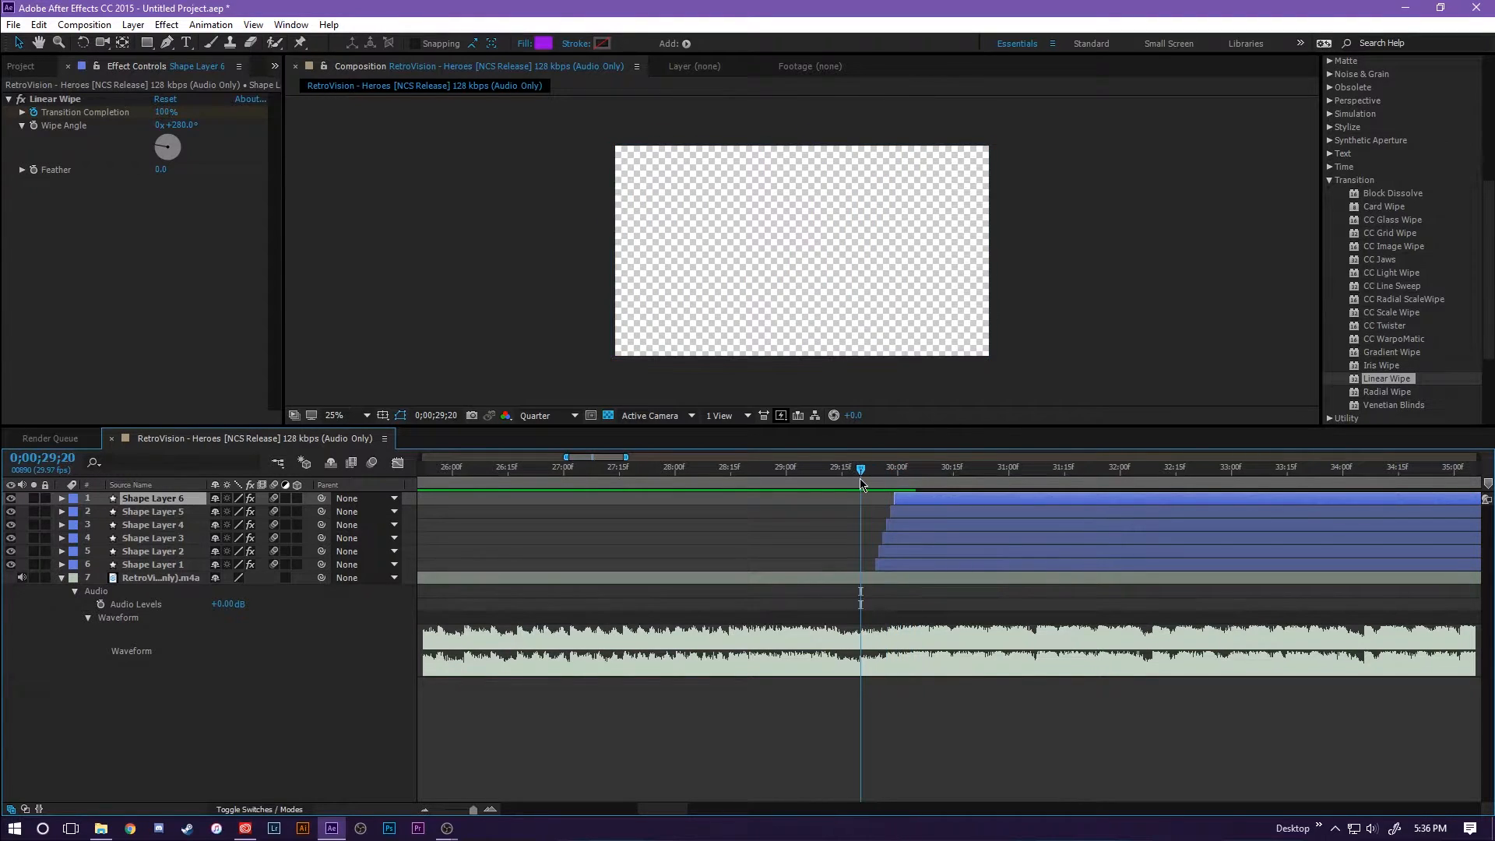
key(space)
key(space)
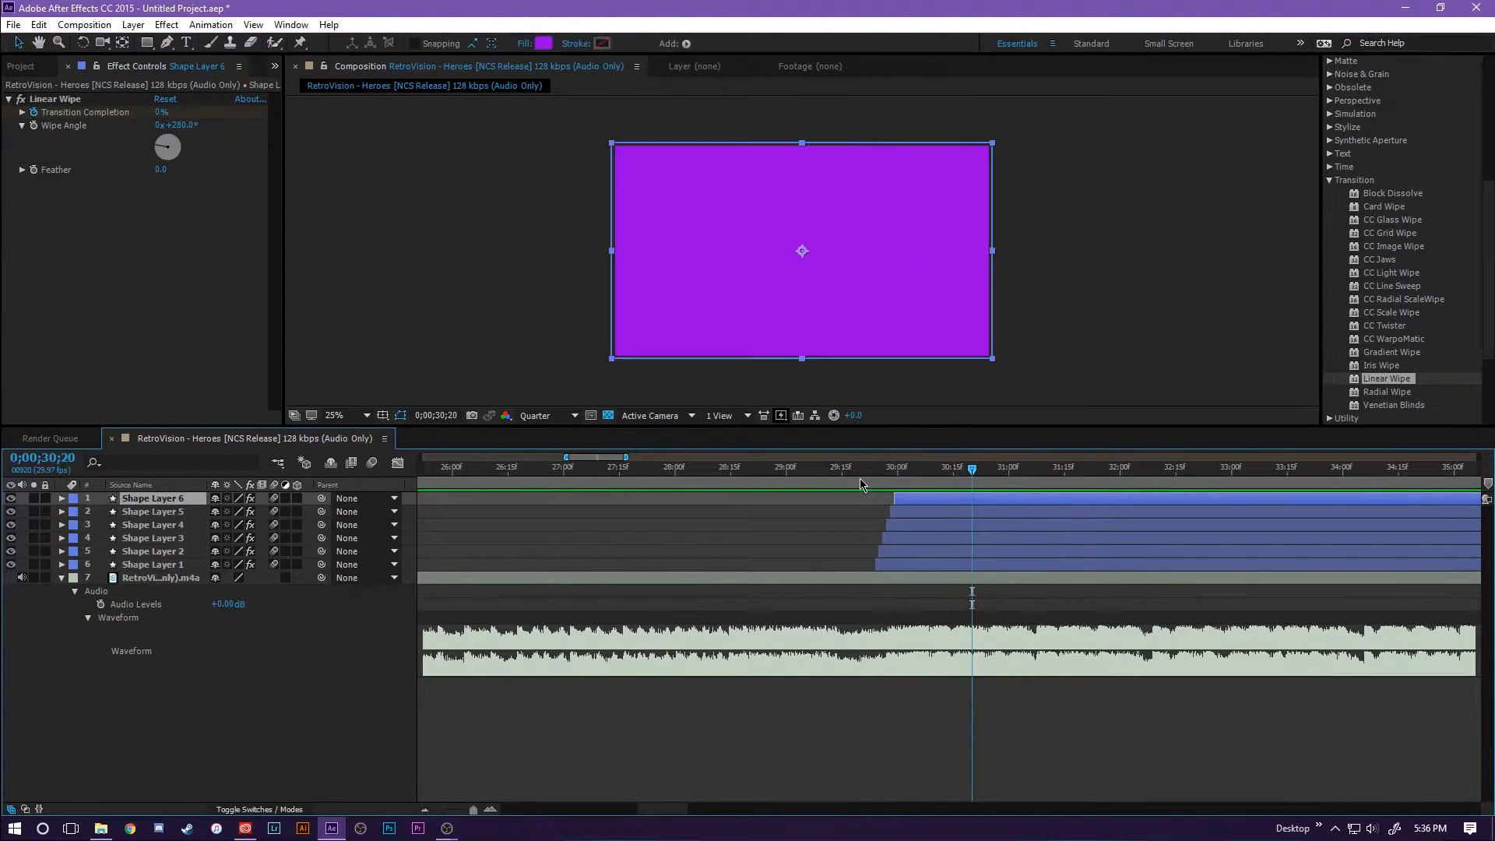
drag(973, 471, 830, 502)
key(space)
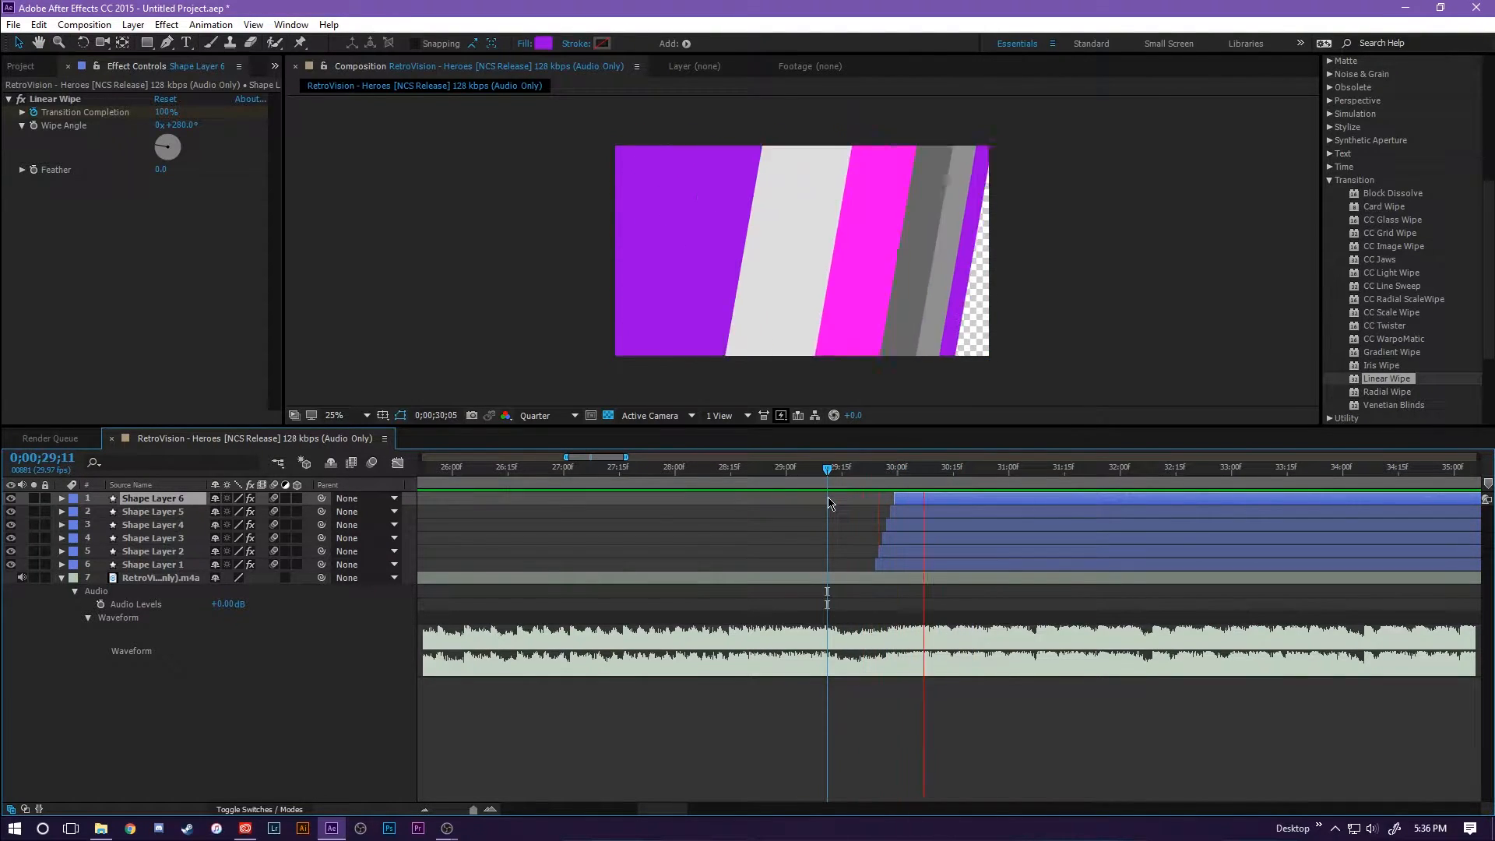
key(space)
Go to 0;00;30;03 and add the cut-out head PNG from the Youtube folder as the top layer
drag(973, 471, 926, 485)
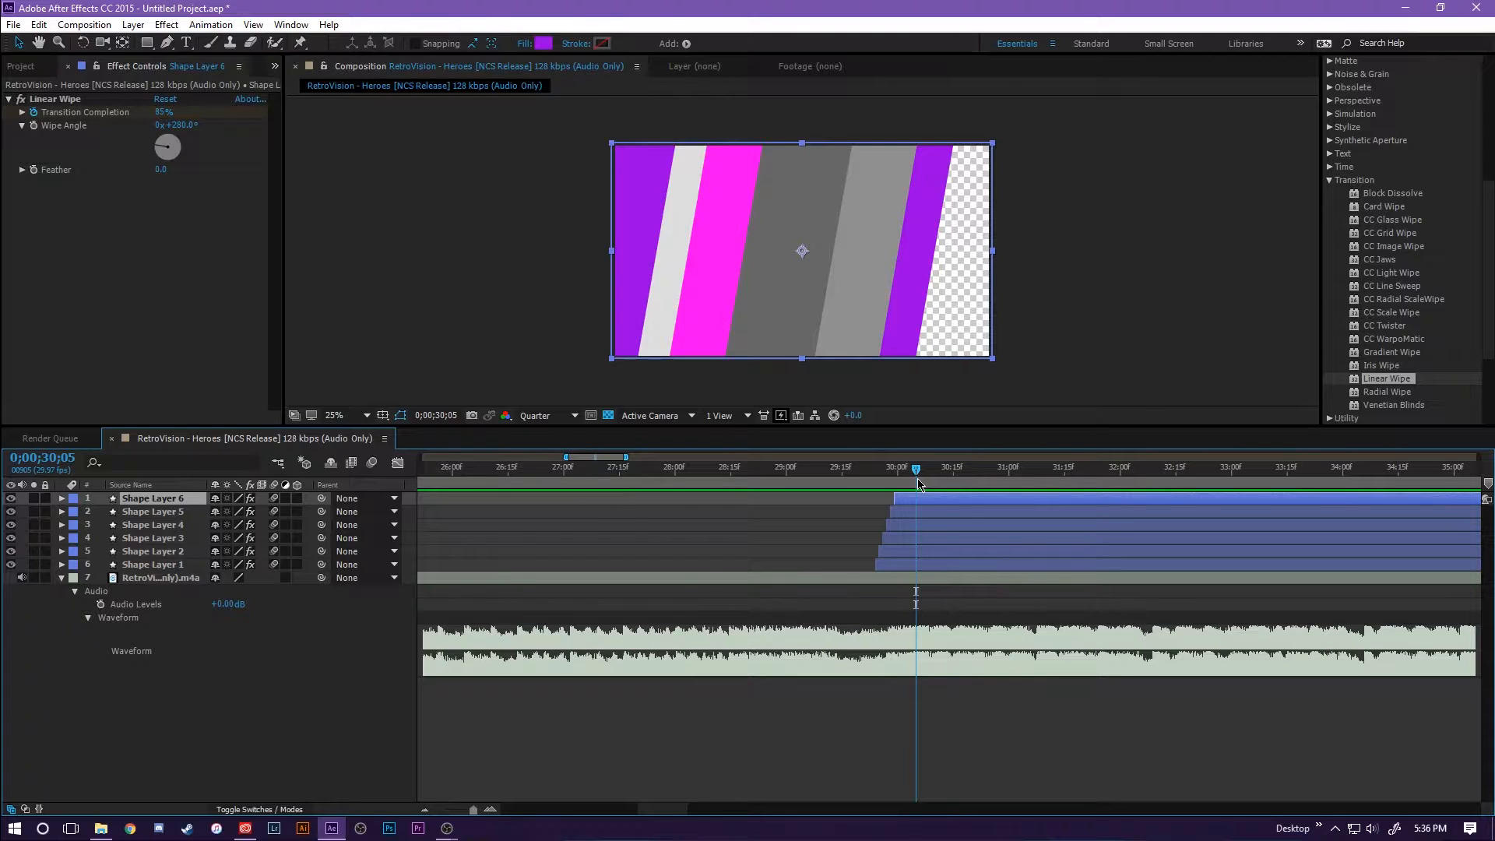
drag(917, 478, 904, 486)
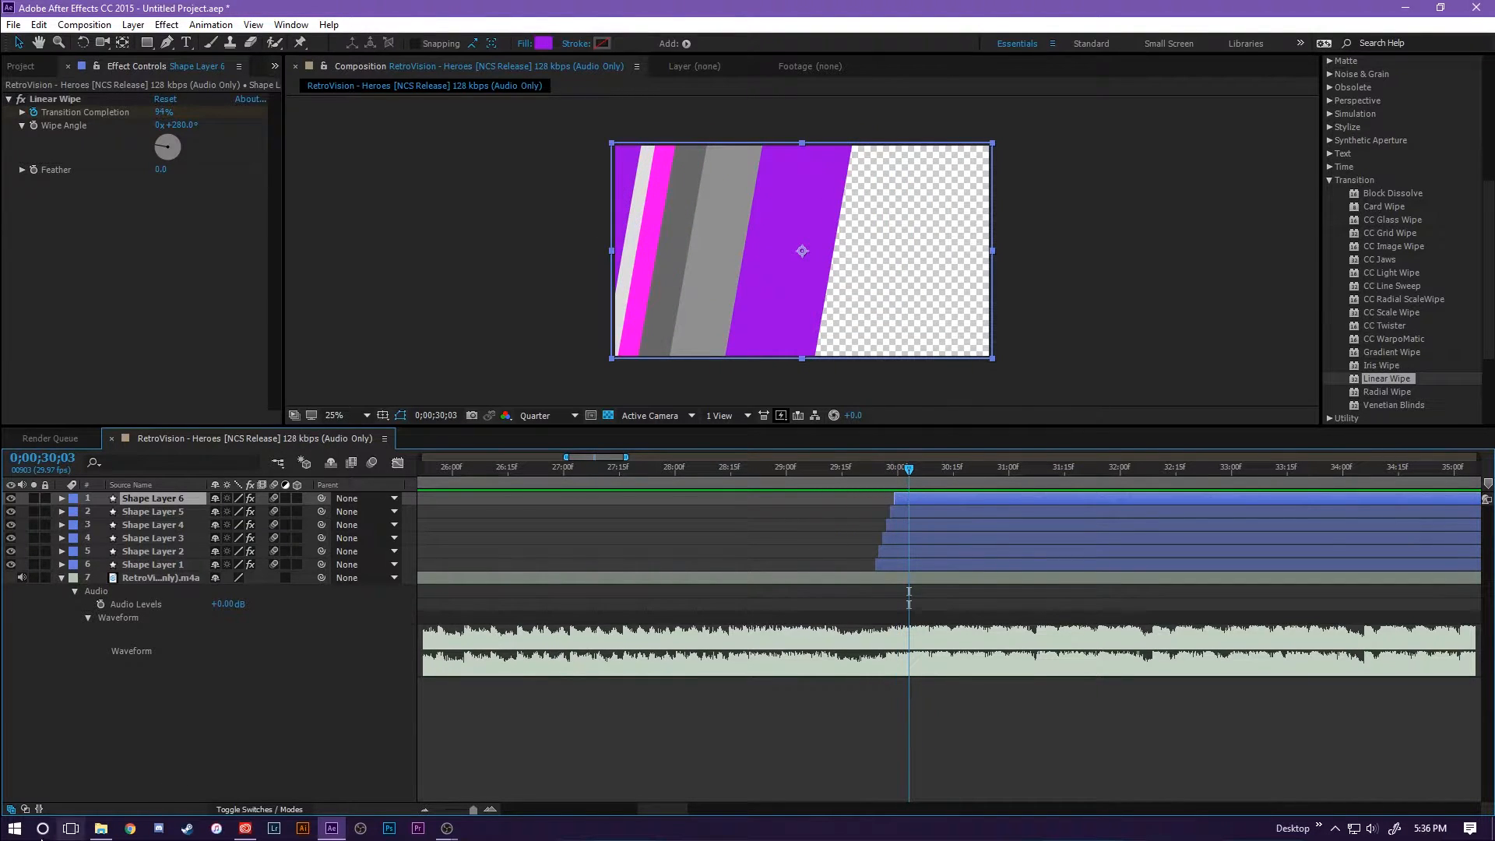
click(102, 828)
drag(687, 577, 169, 316)
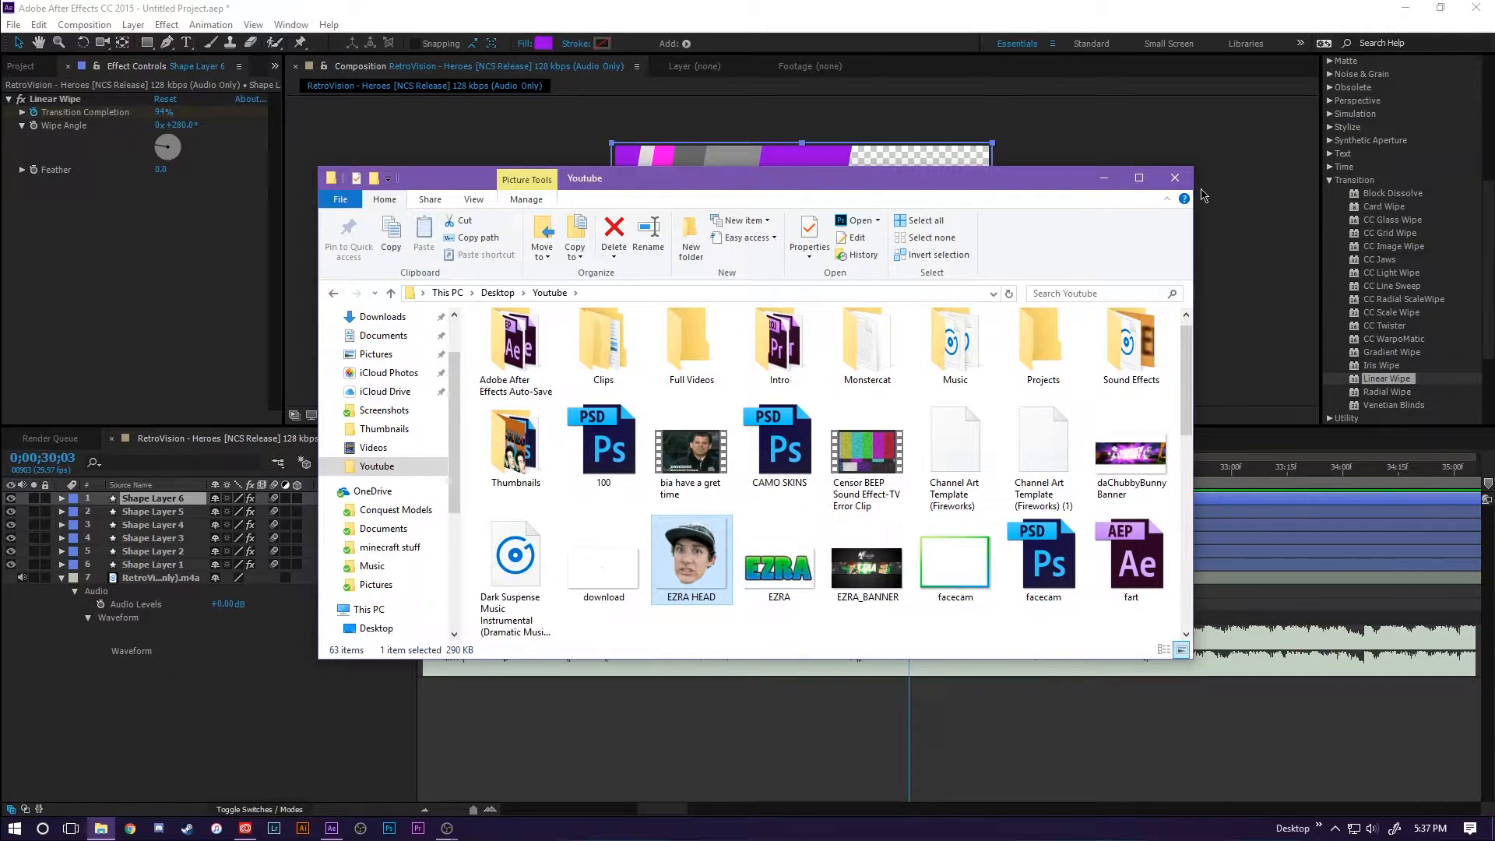
drag(709, 566, 160, 648)
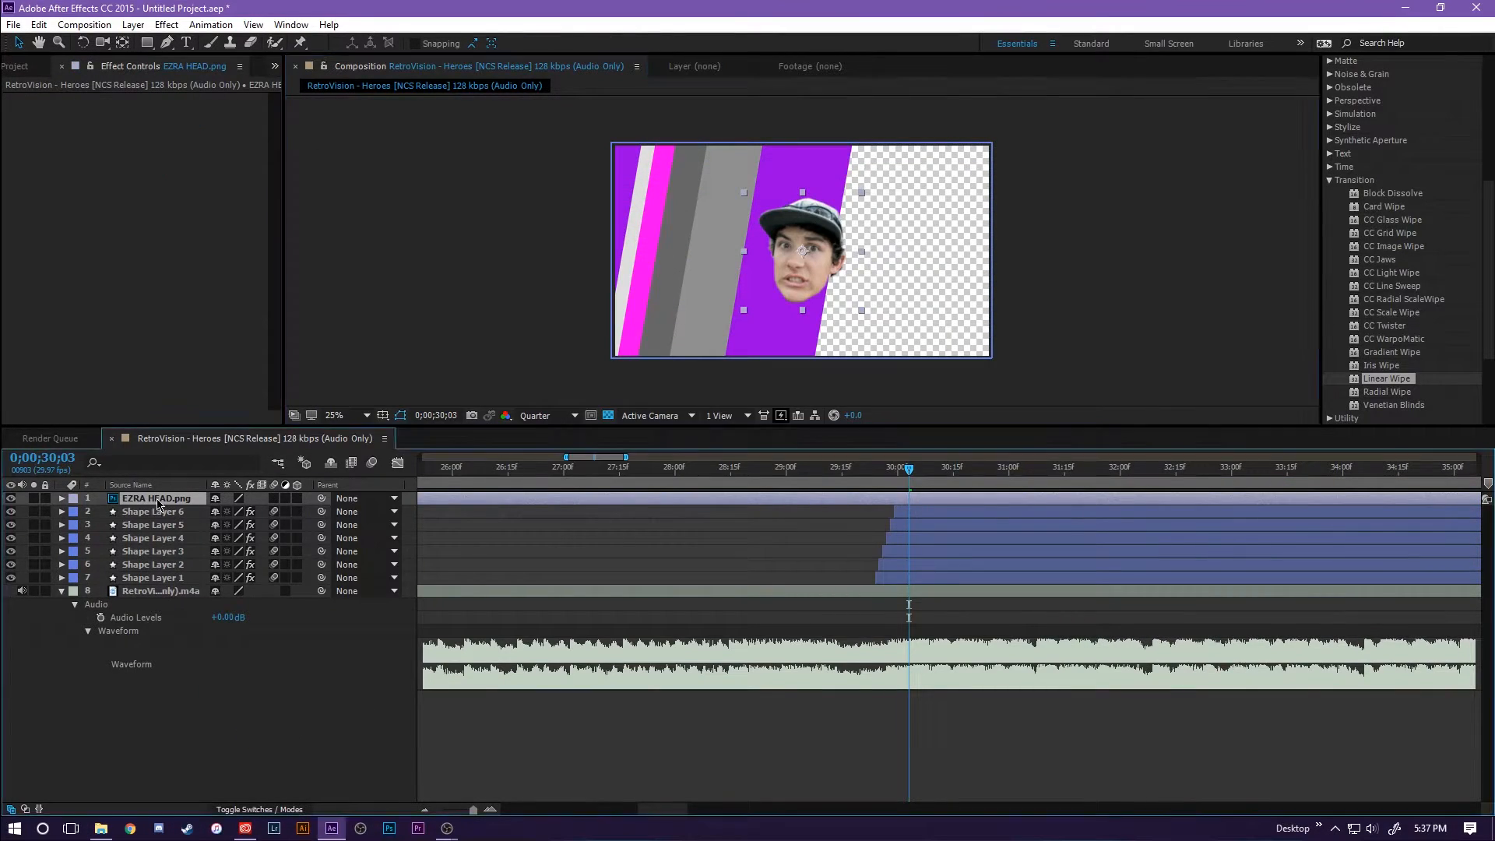
Trim the start of the head image layer to about 0;00;29;16, just before the shape layers begin
drag(910, 470, 910, 472)
drag(472, 809, 453, 810)
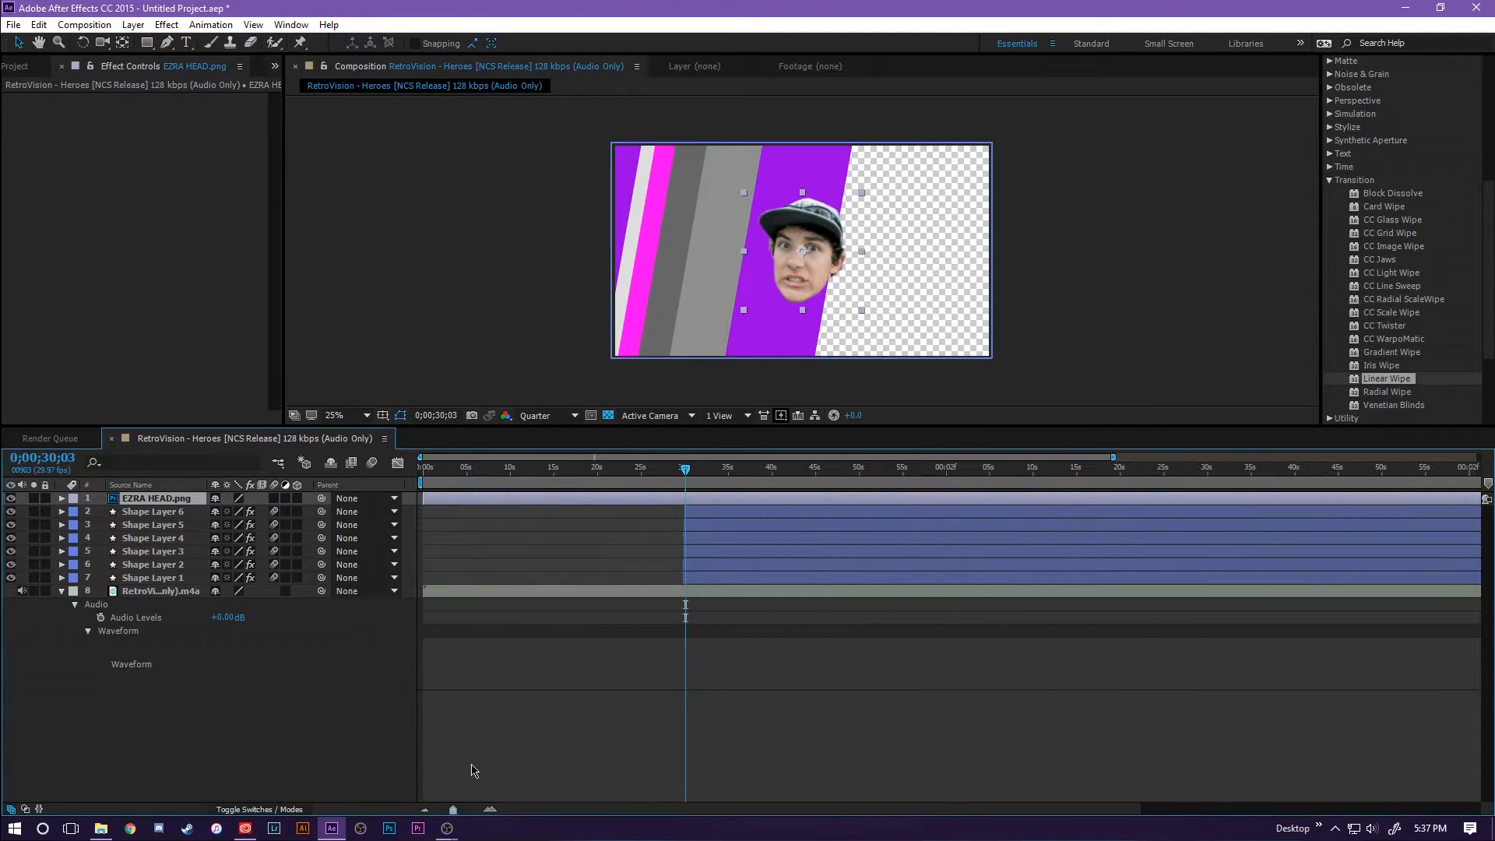
drag(506, 499, 682, 506)
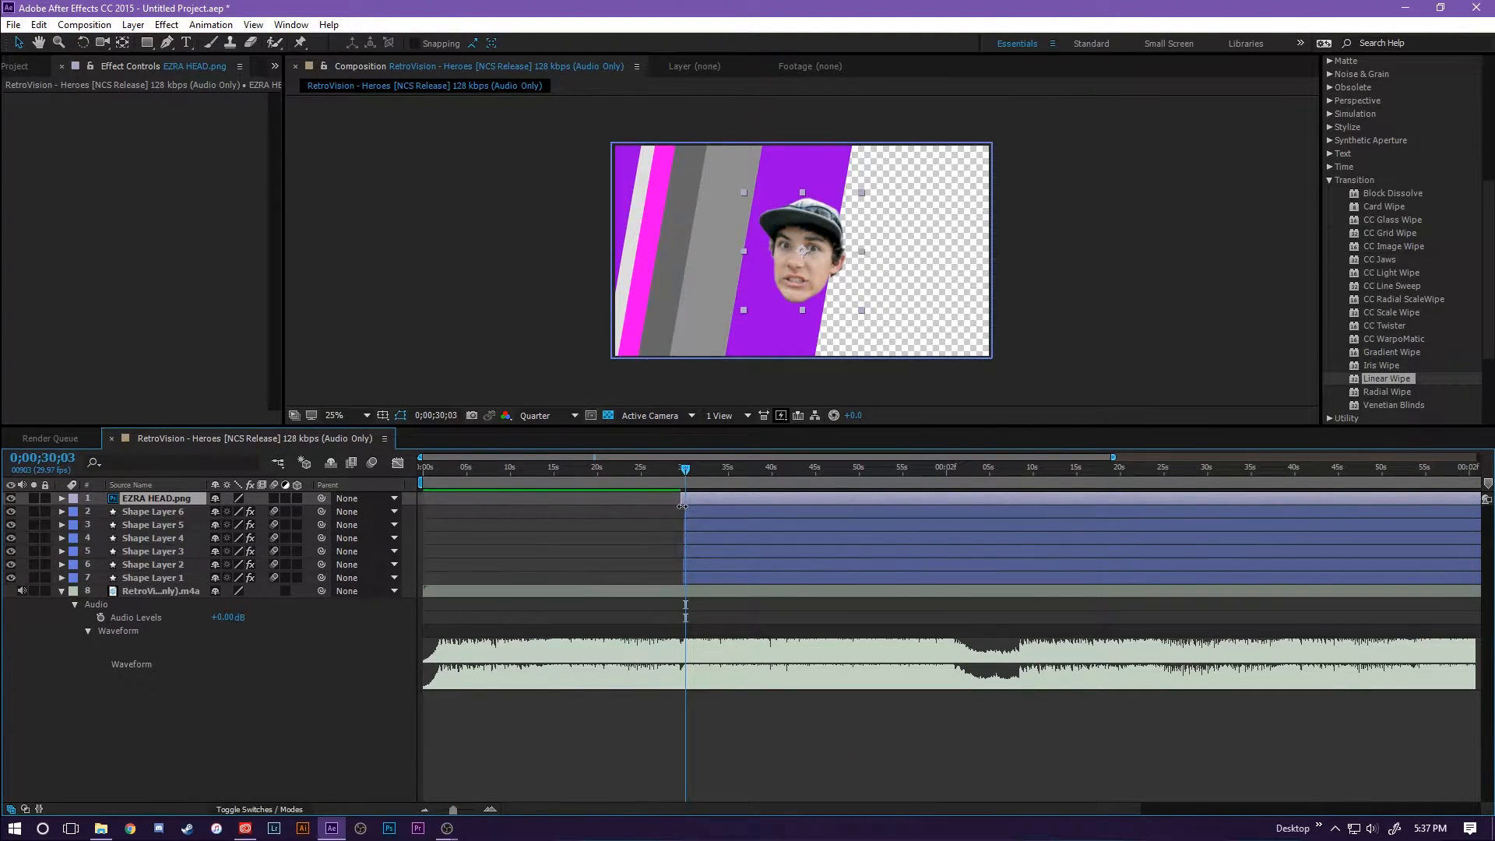
drag(454, 809, 473, 809)
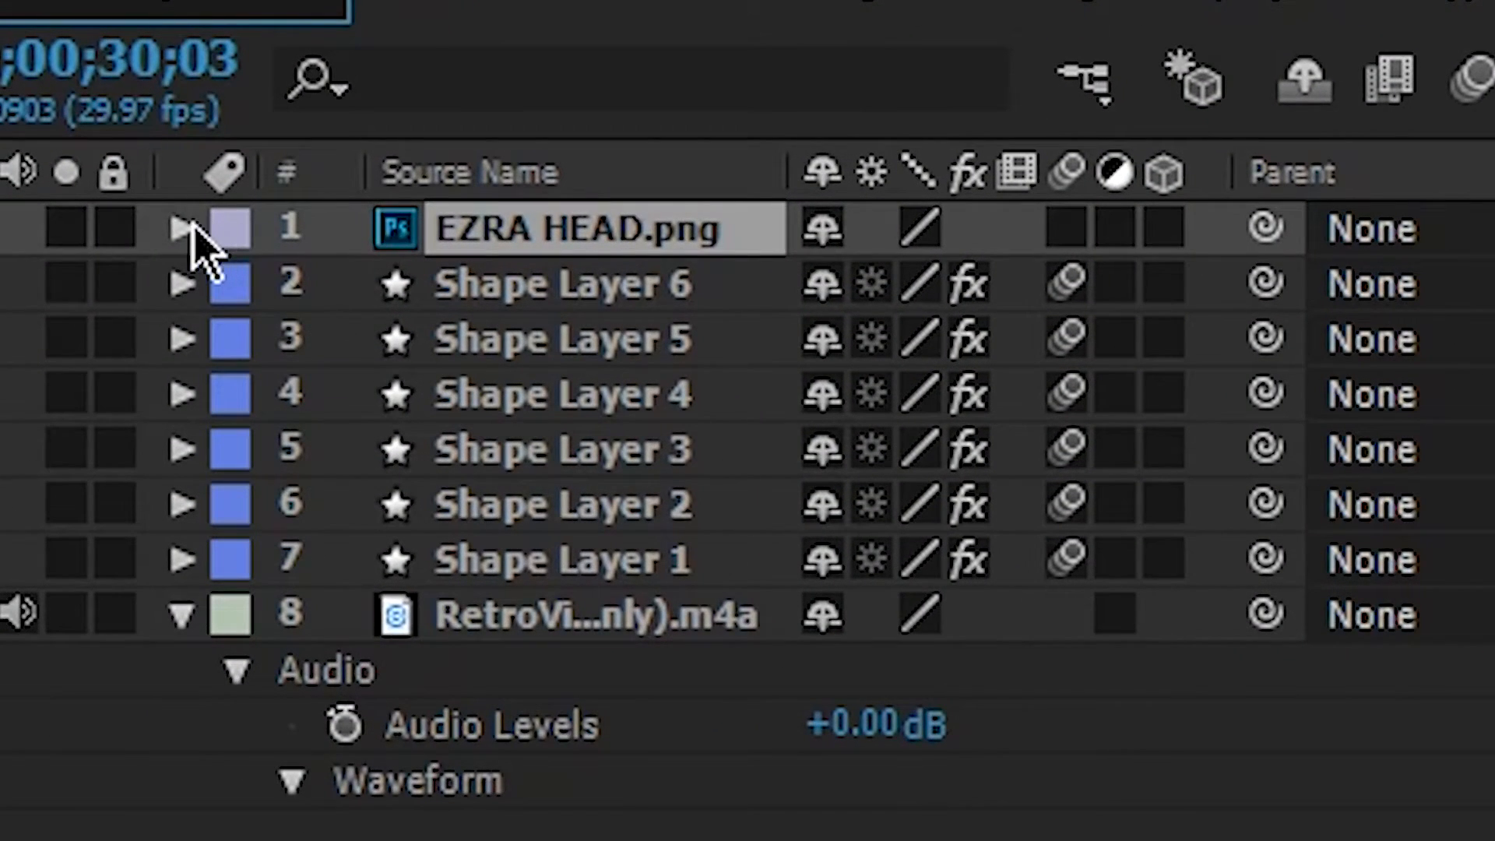
Add a Scale keyframe of 0% to the head layer at 0;00;30;03
click(62, 499)
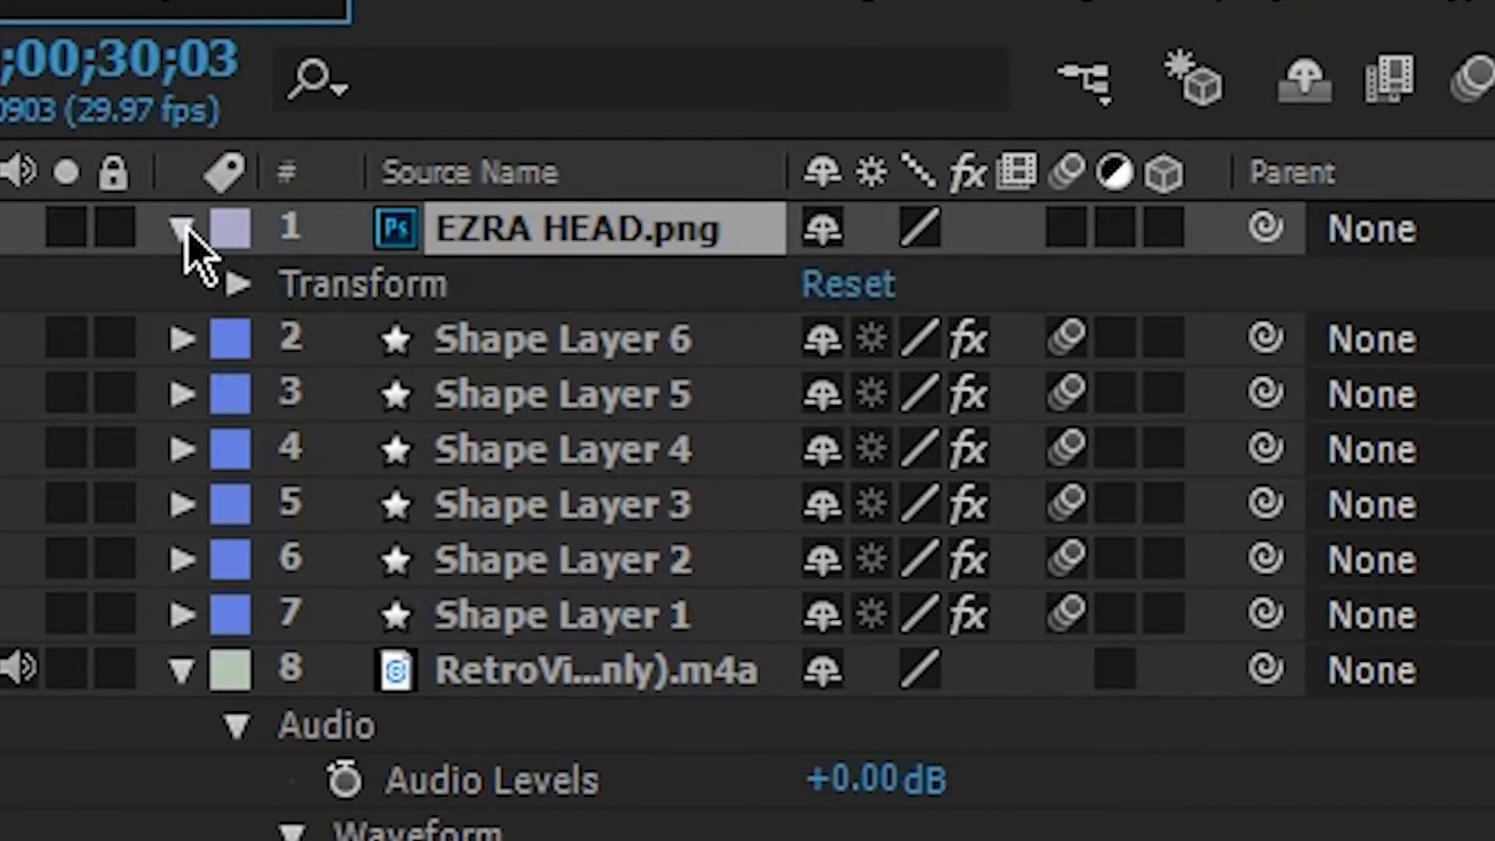
click(238, 284)
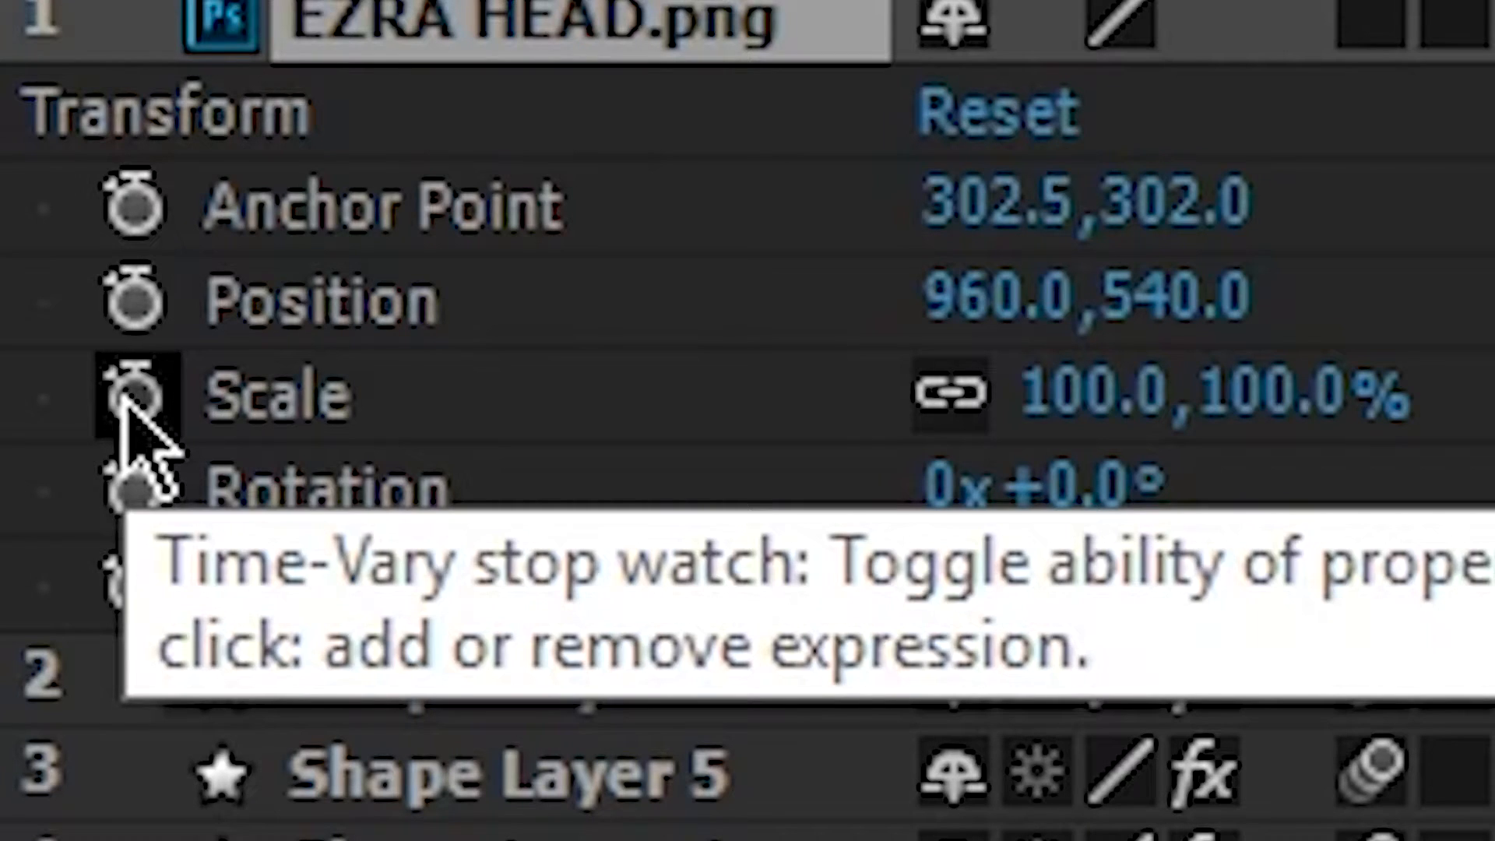
click(128, 397)
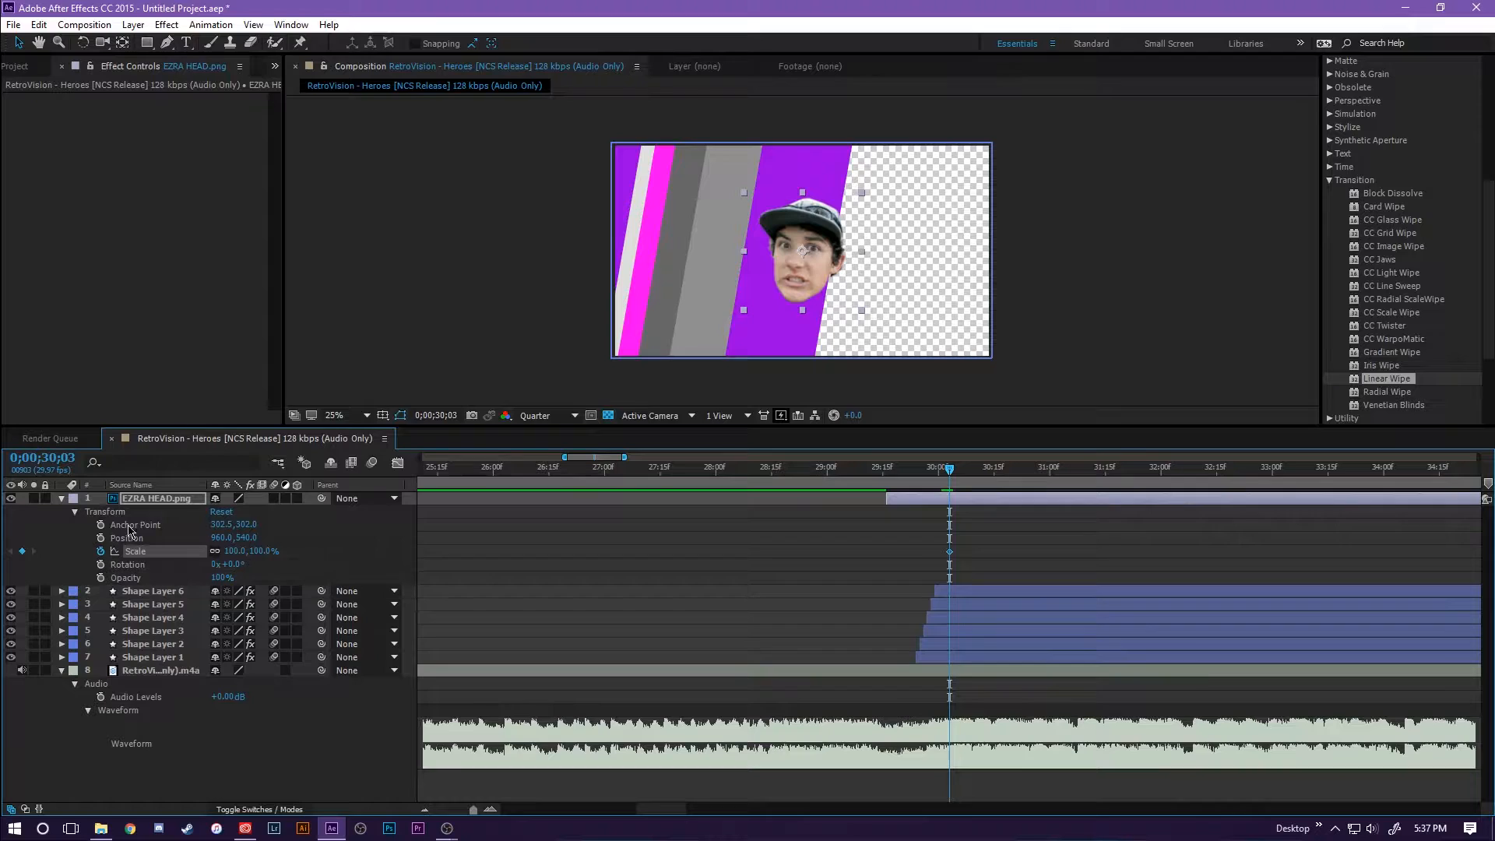
drag(231, 556, 169, 564)
click(246, 551)
text(0)
key(Return)
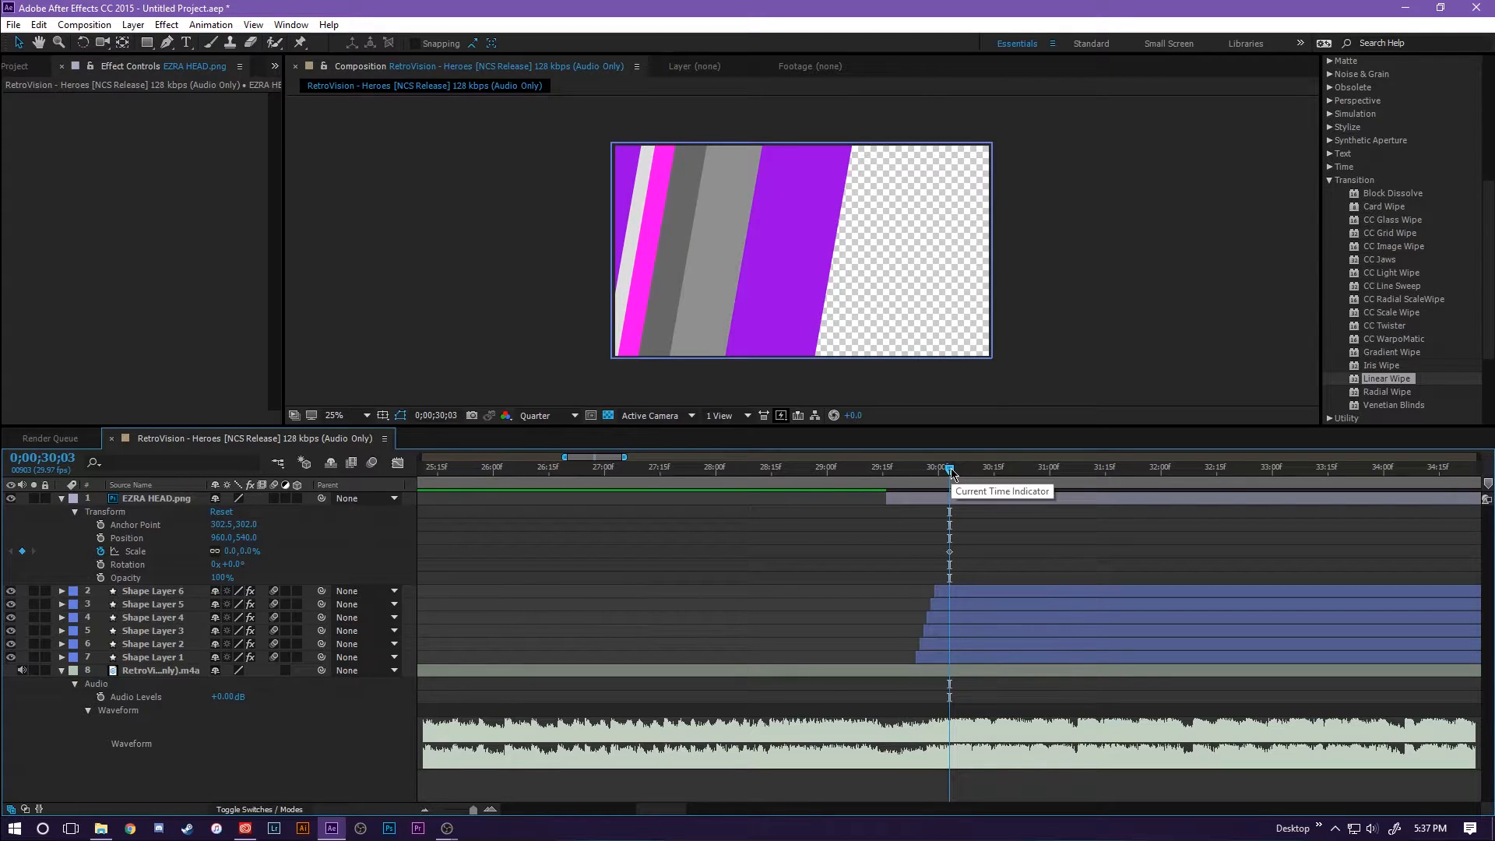
Add head Scale keyframes of 151% at 0;00;30;14, 113% at 0;00;30;20 and 141% at 0;00;30;24
drag(951, 473, 994, 477)
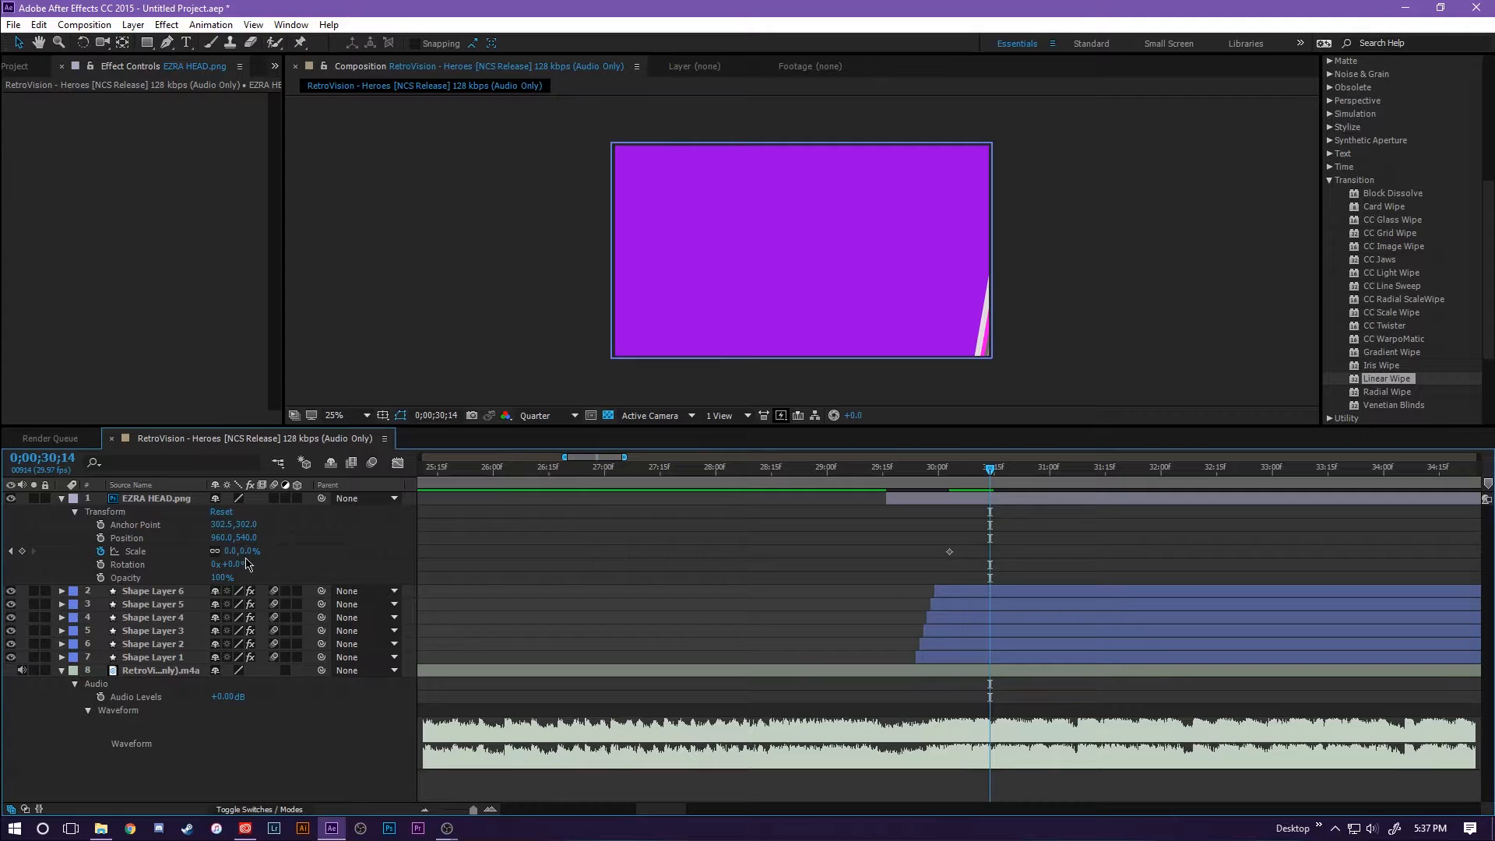
drag(241, 552, 375, 573)
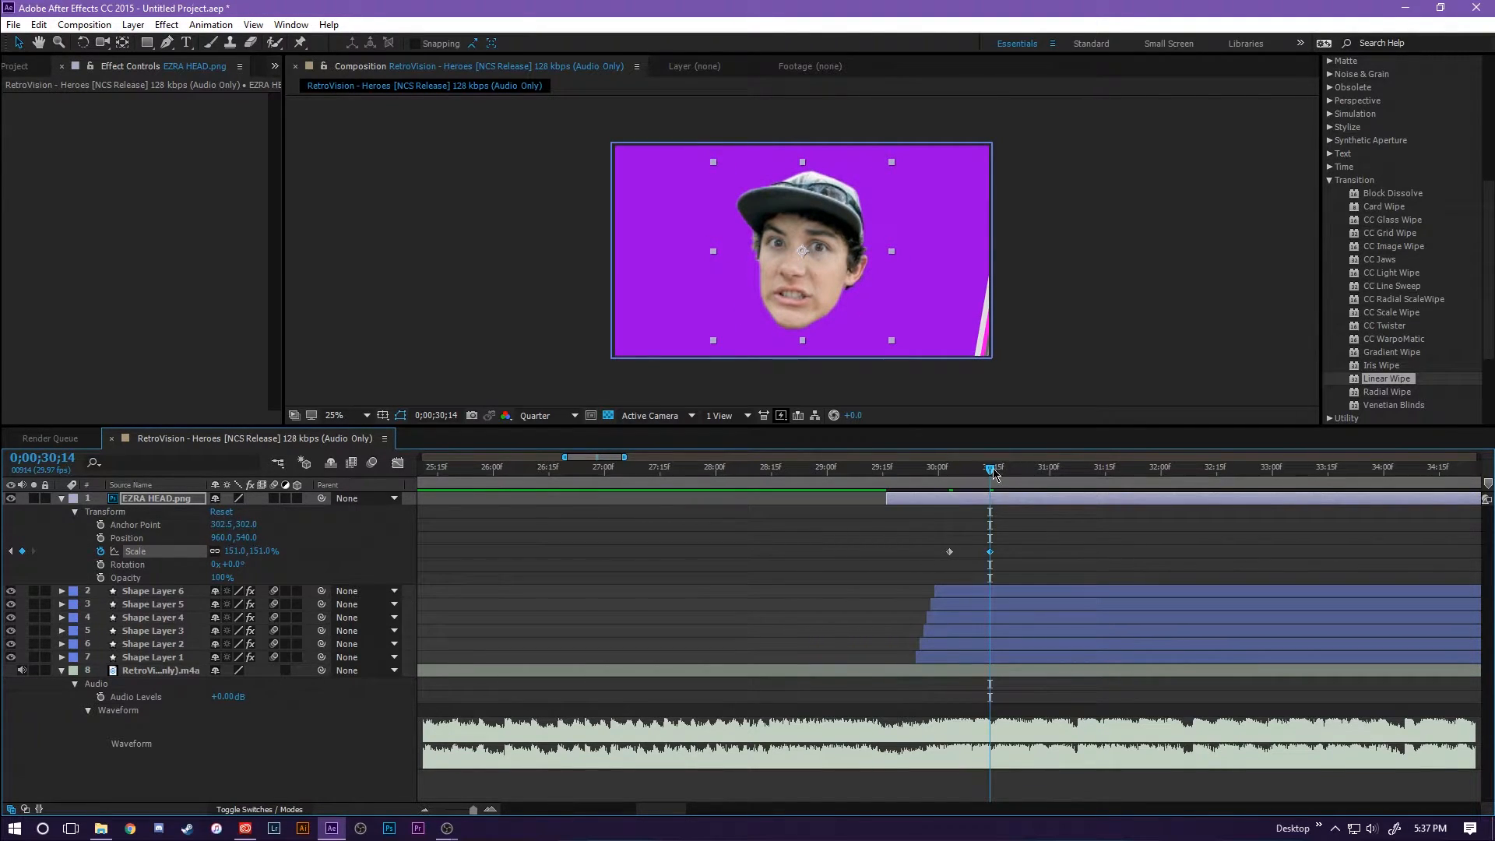
drag(992, 470, 1012, 469)
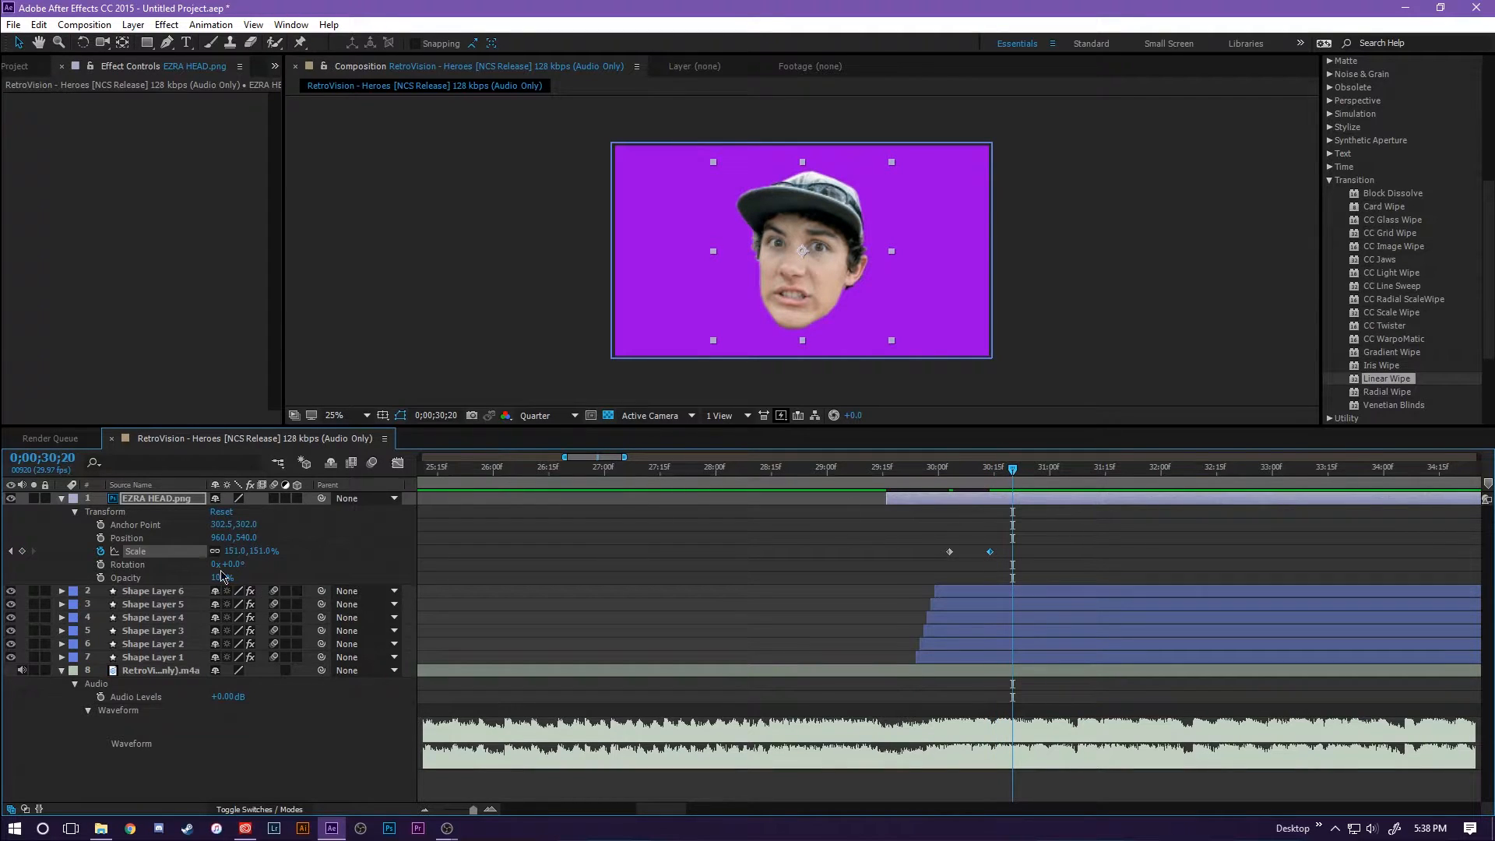
mouse_move(249, 552)
mouse_down()
mouse_move(216, 553)
mouse_move(234, 553)
mouse_up()
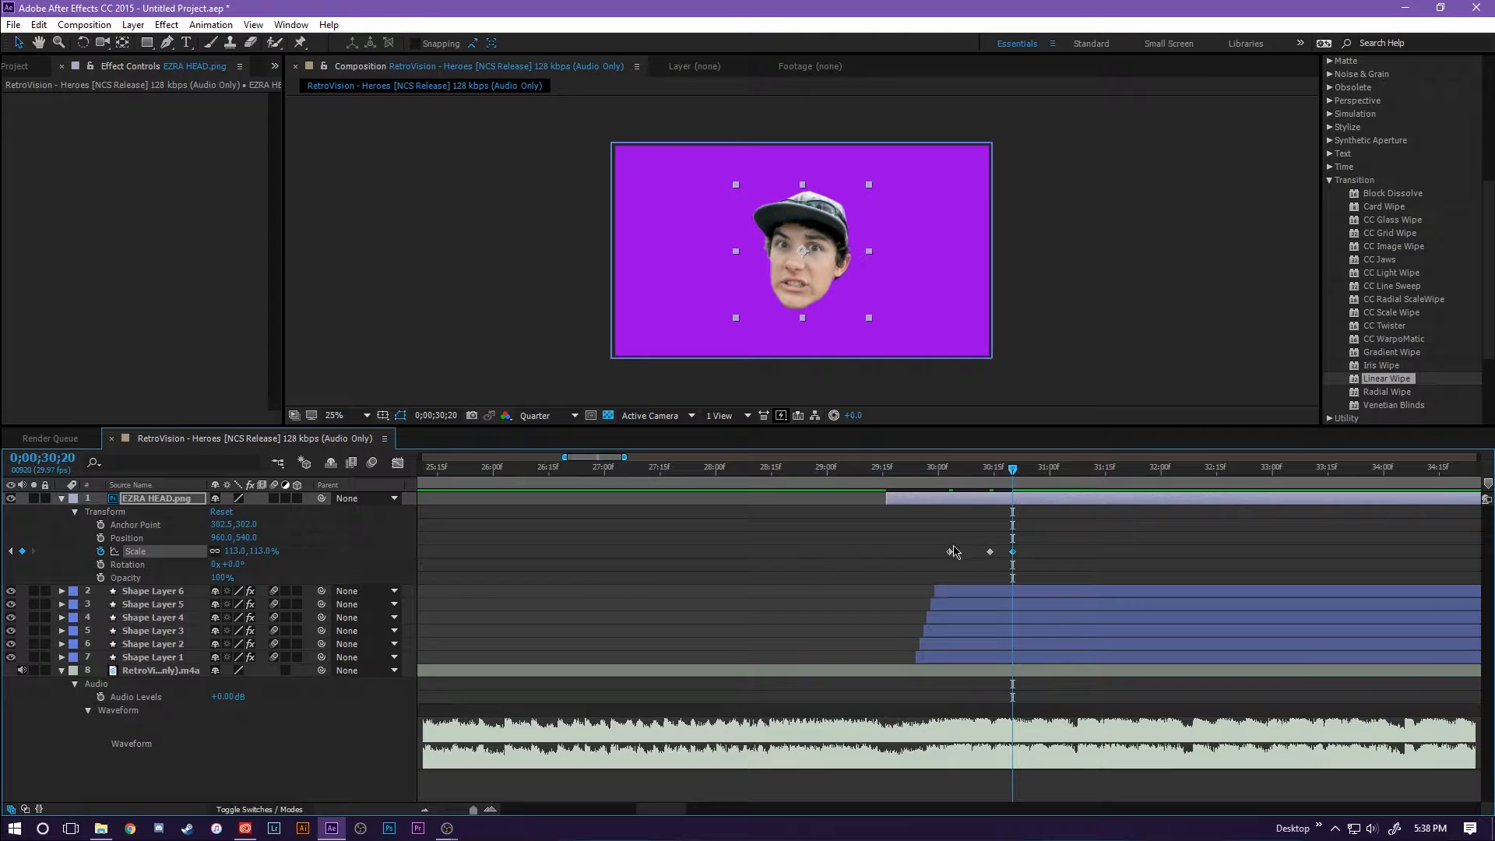
drag(1013, 469, 1028, 470)
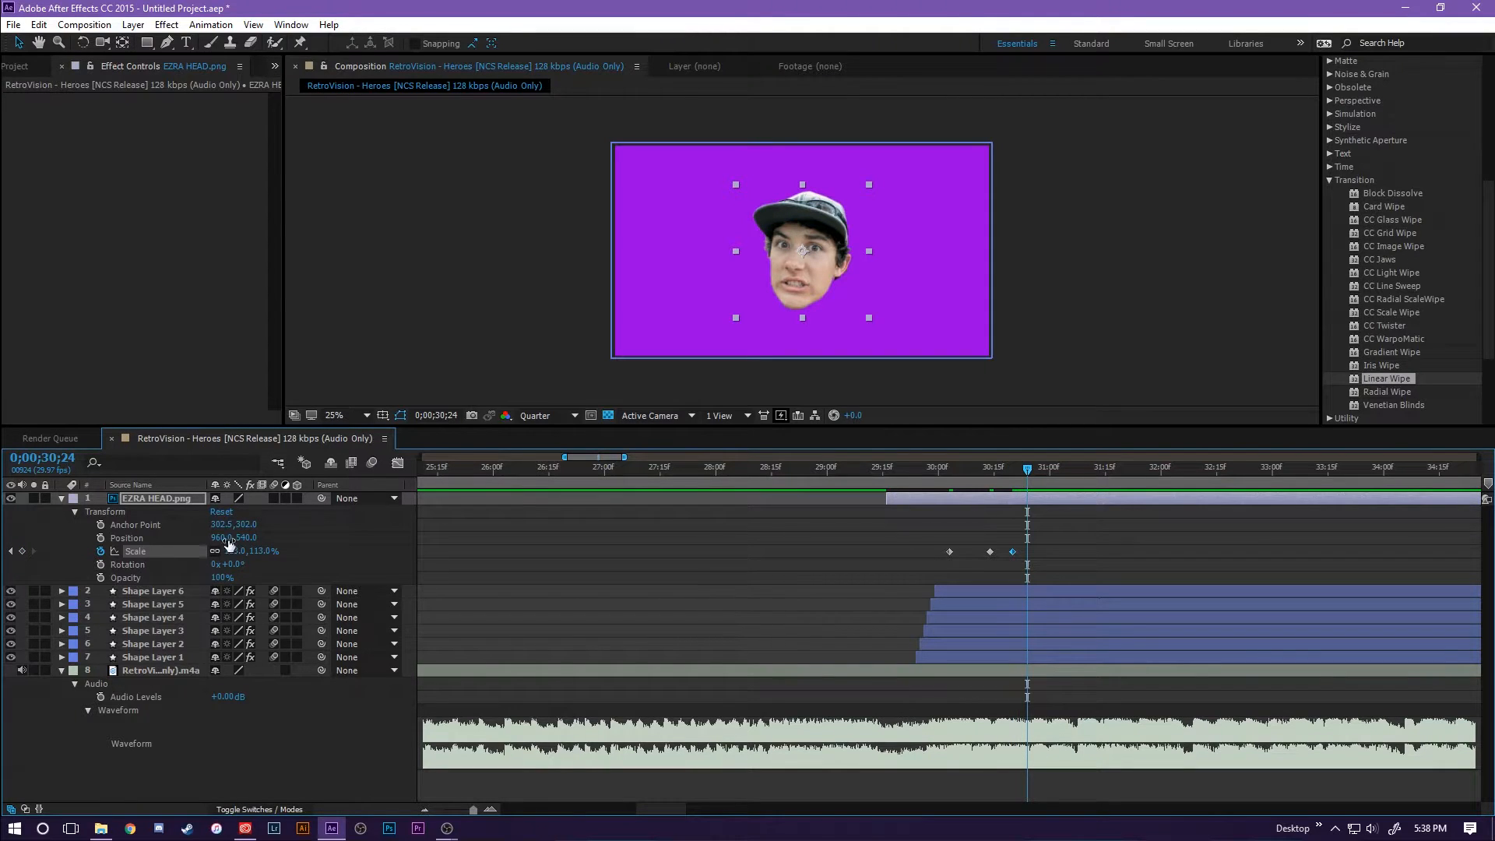
drag(236, 551, 1024, 559)
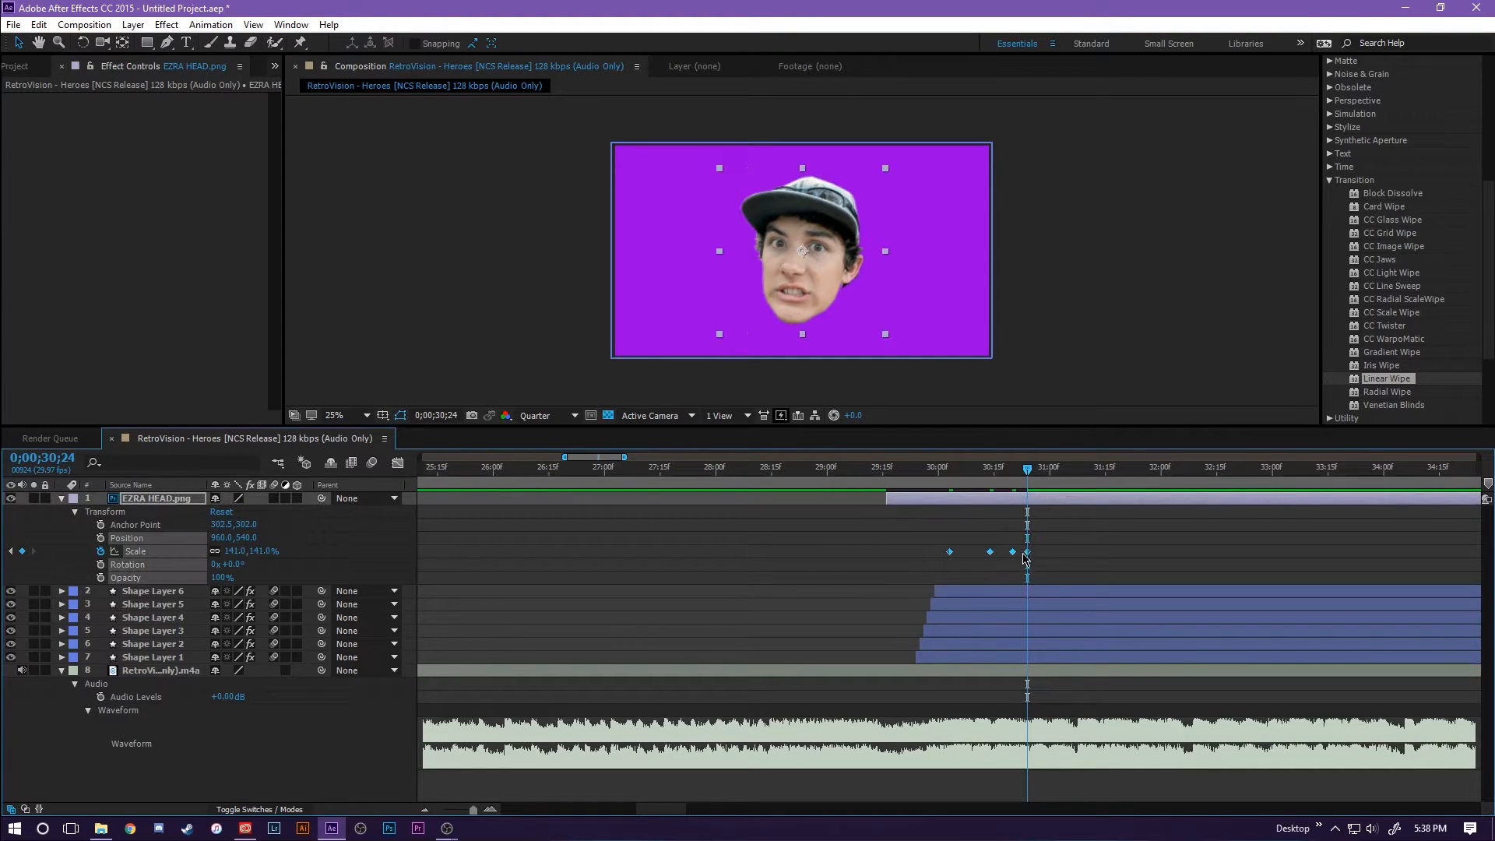
Apply Easy Ease to all four Scale keyframes of the head layer
right_click(1028, 554)
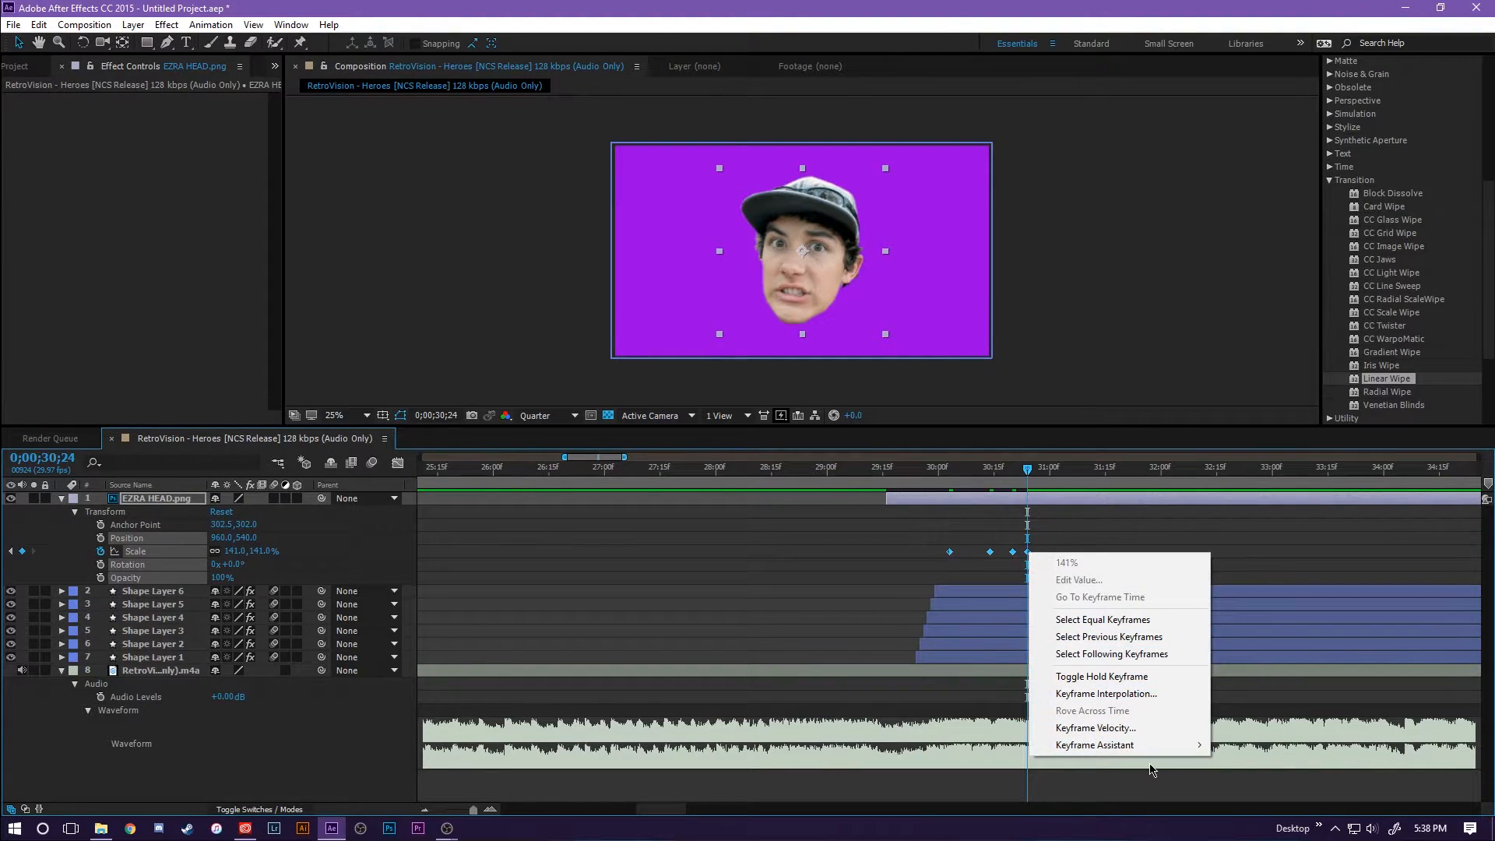
mouse_move(1172, 752)
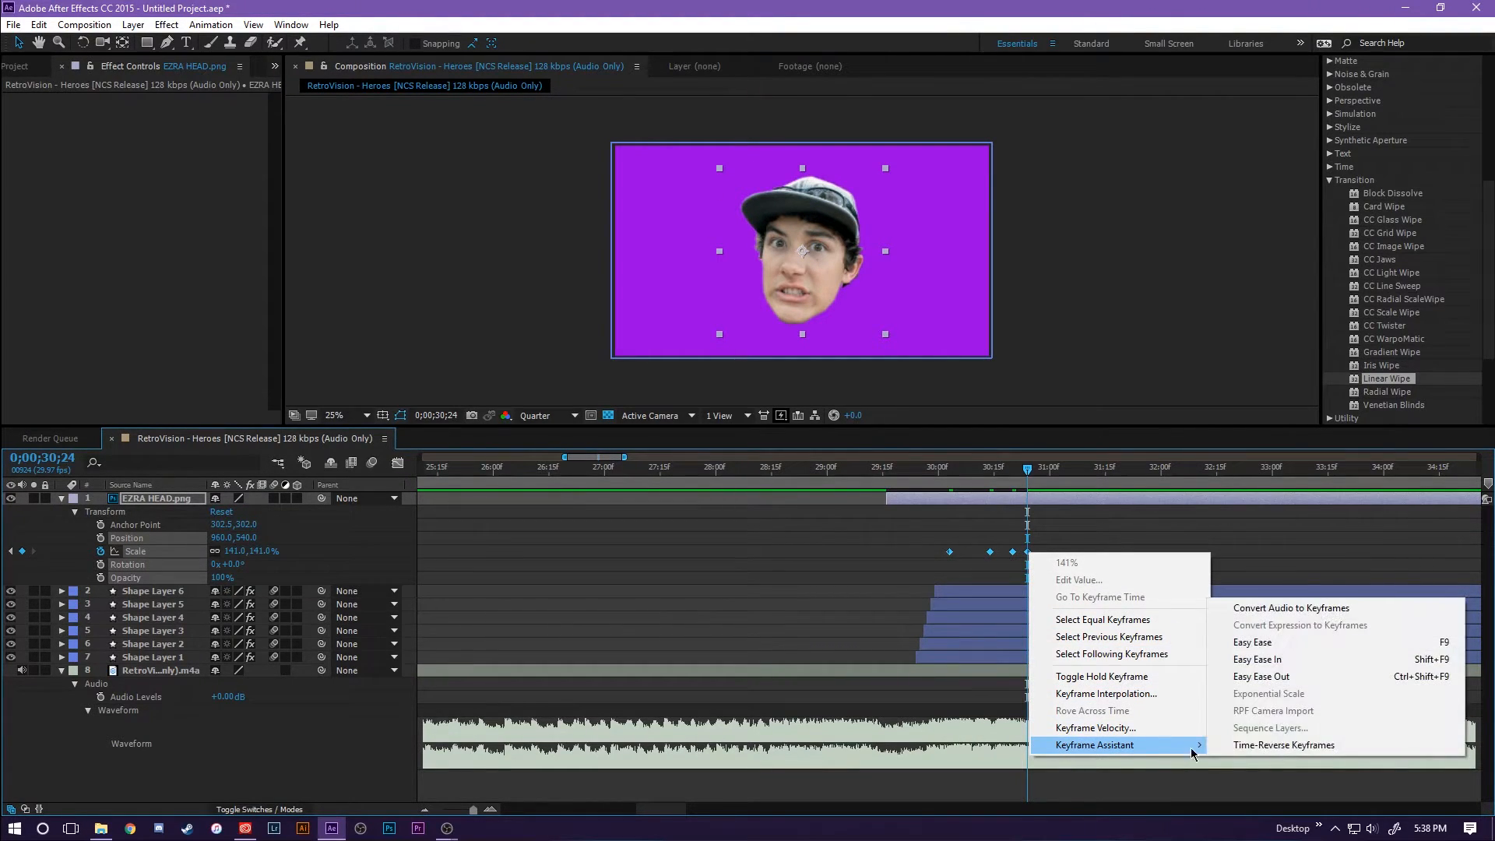
click(1267, 646)
Preview the eased head pop-in from 0;00;29;28 and again from 0;00;29;09, and enable motion blur for the head layer
drag(1028, 468, 949, 468)
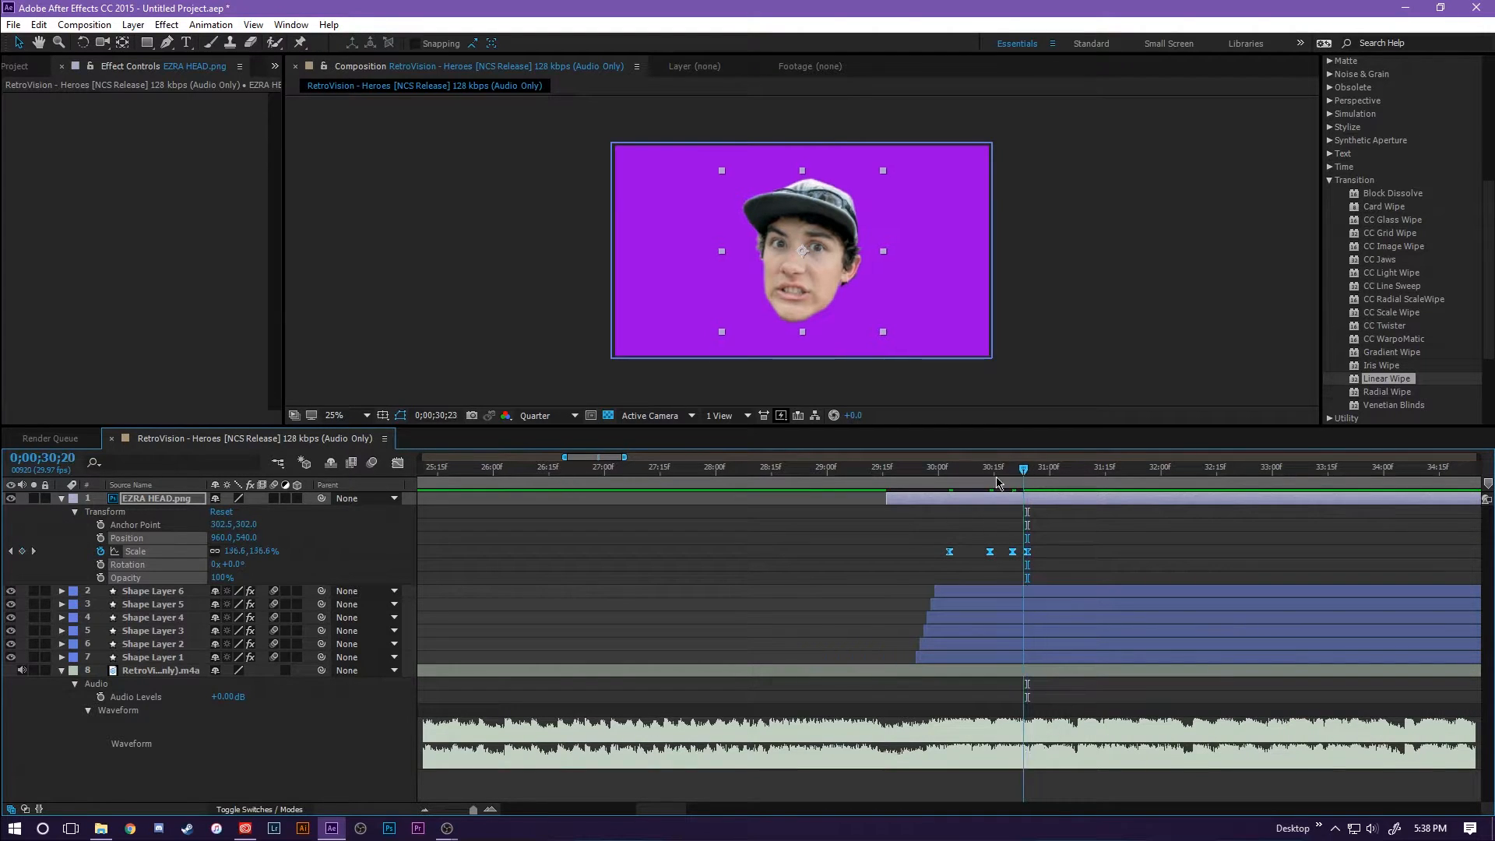
key(Page_Up)
key(Page_Up)
key(Page_Up)
key(Page_Up)
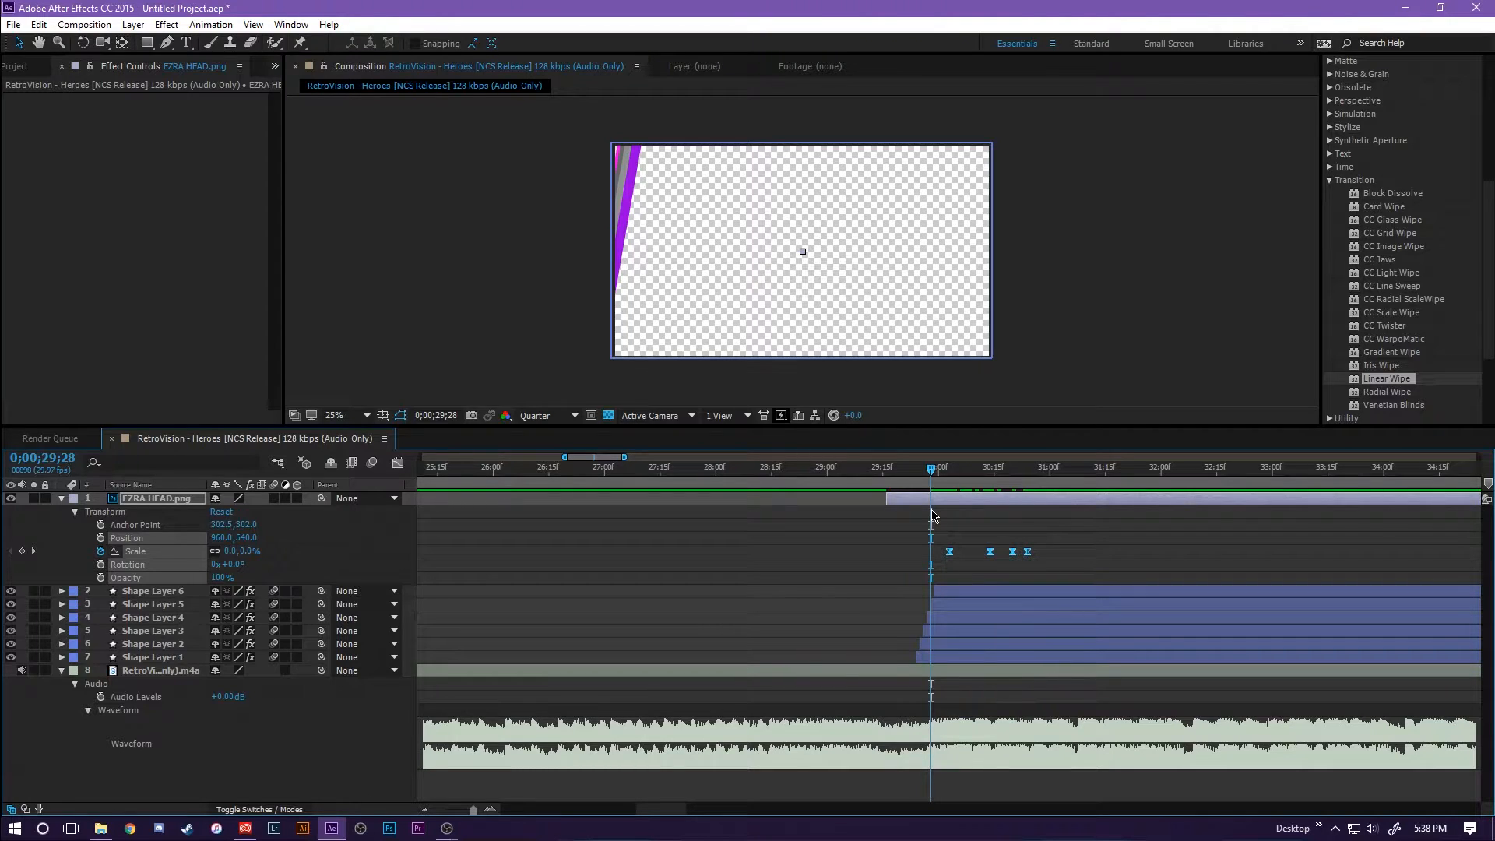
key(space)
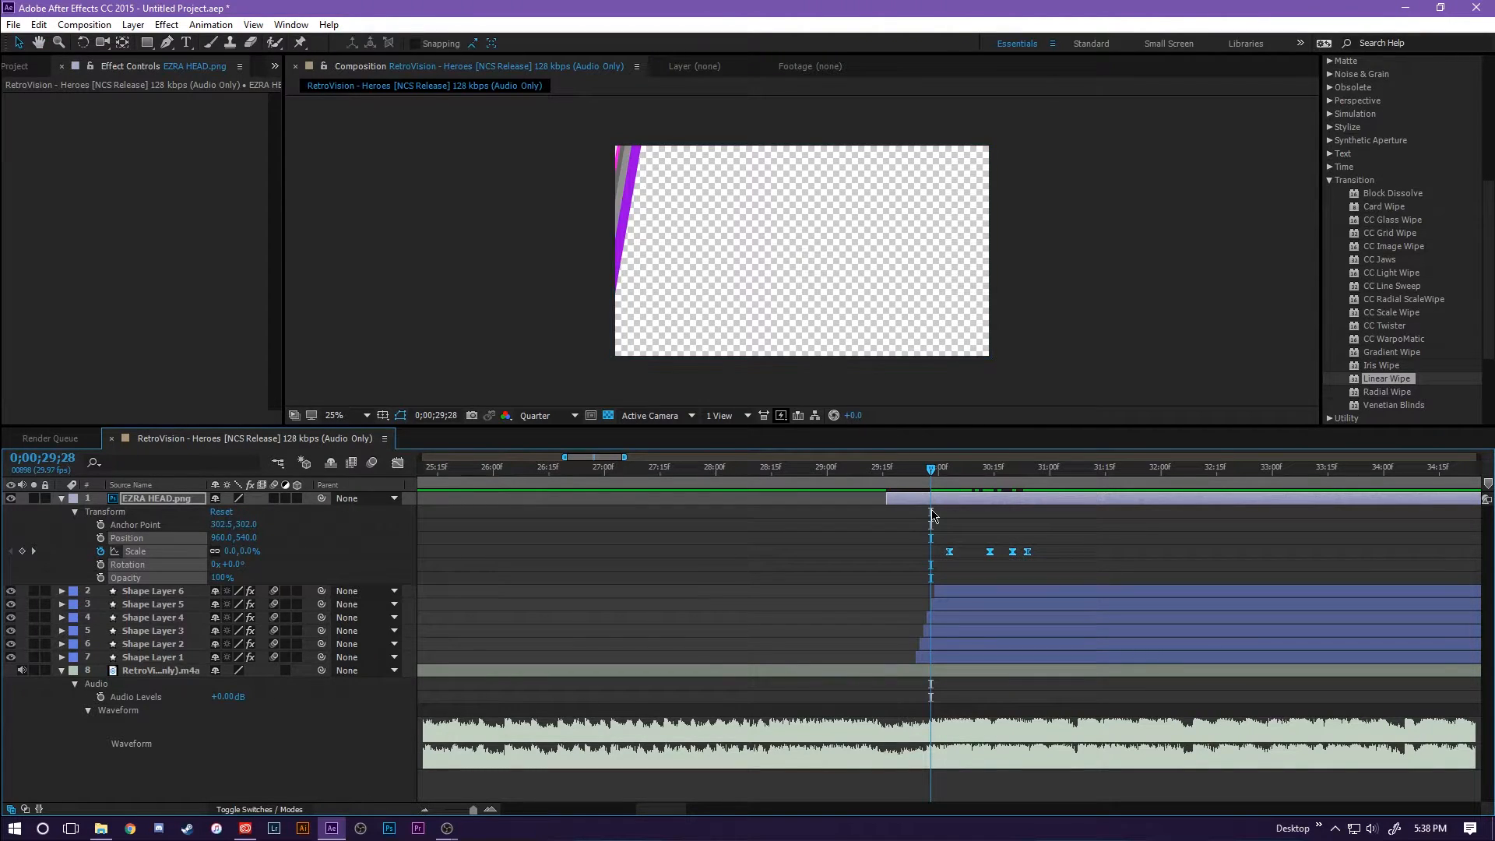
key(space)
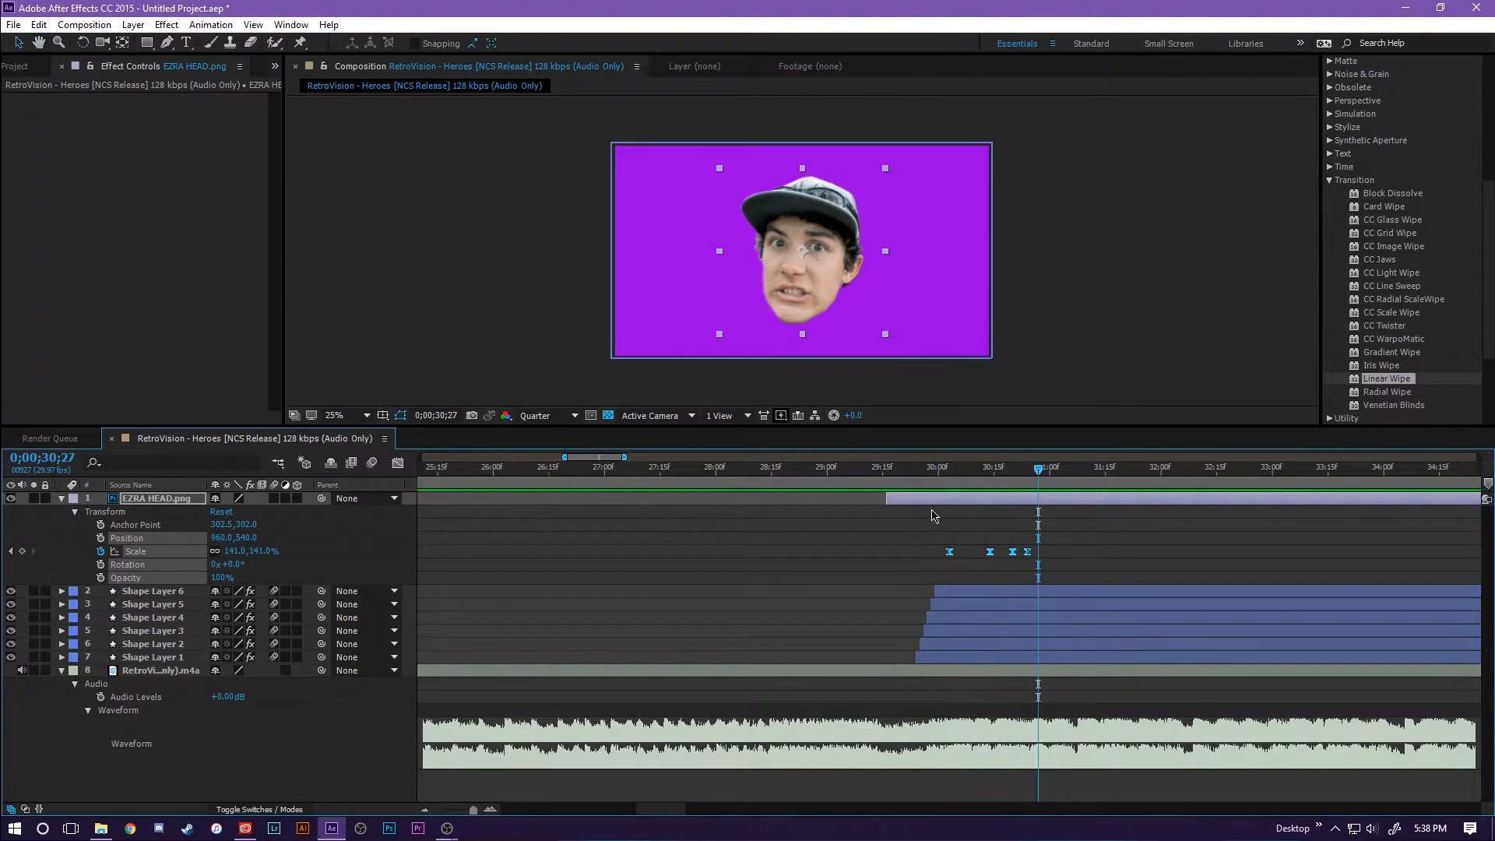
drag(1038, 471, 860, 511)
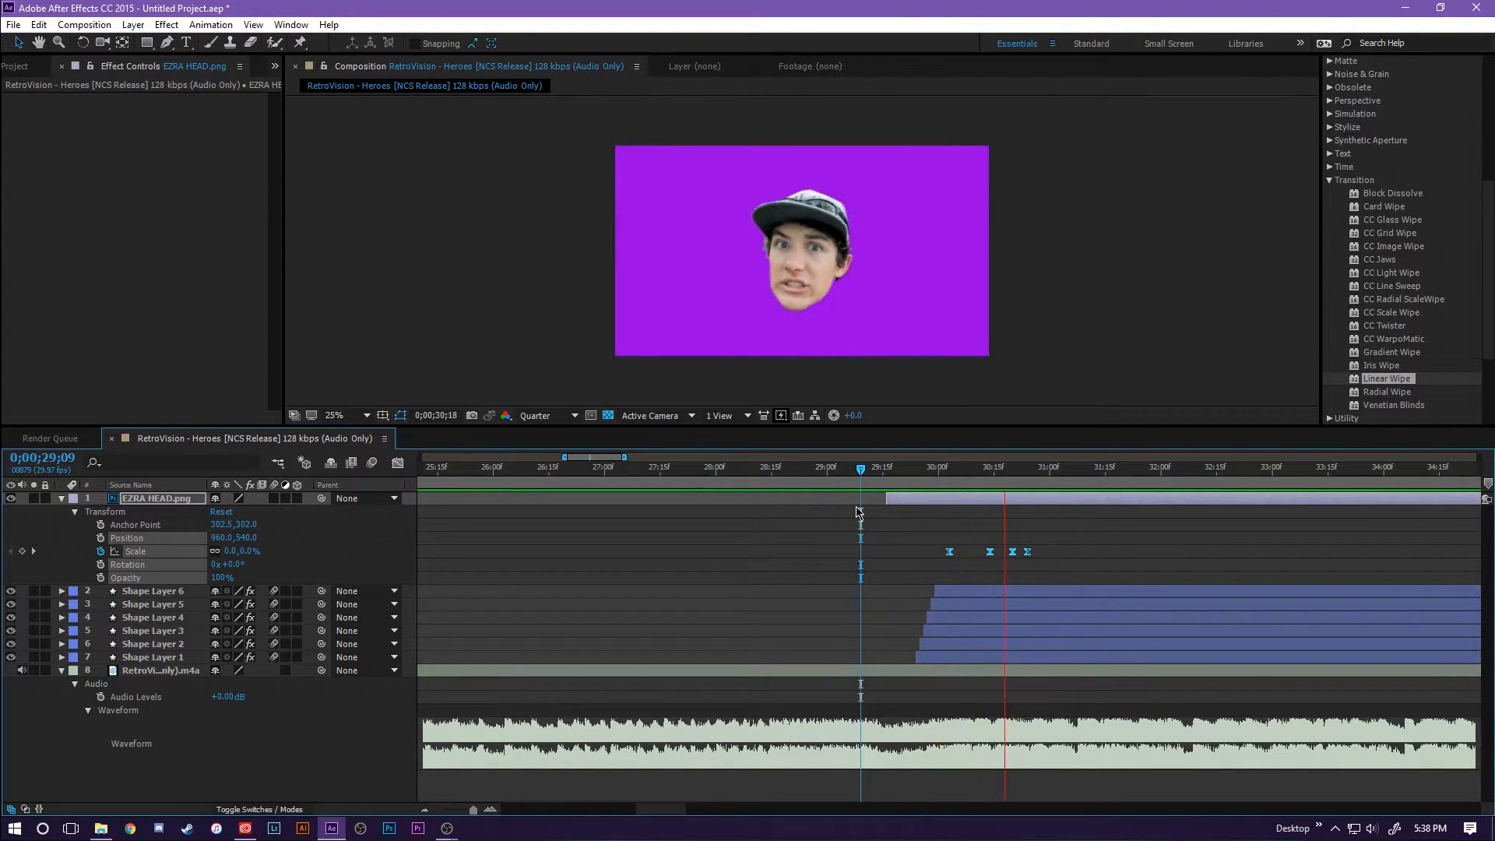
key(space)
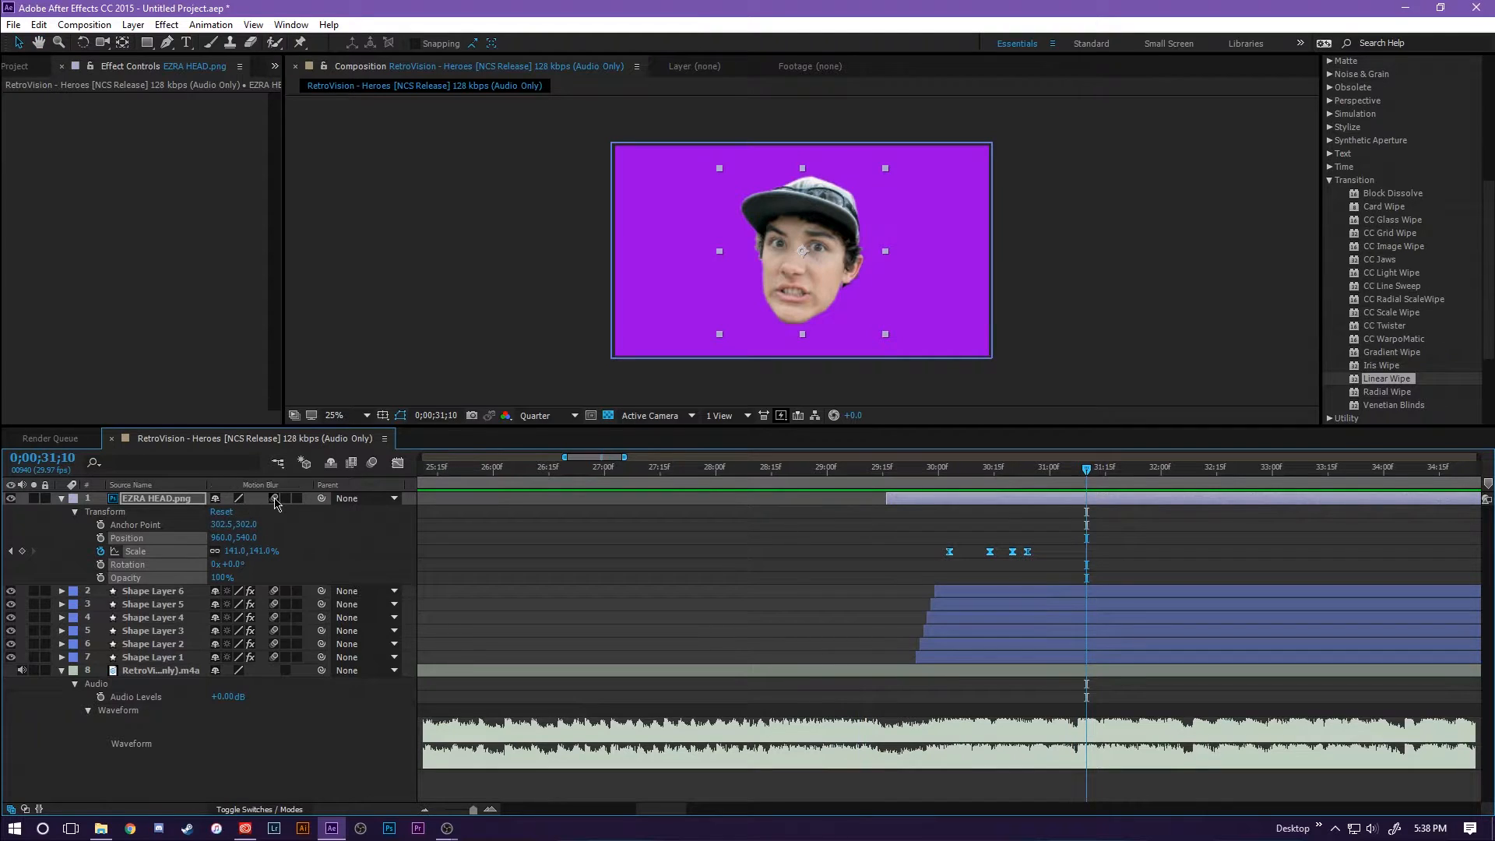
Search the effects for "drop" and apply Drop Shadow to the head layer
drag(1086, 469, 1047, 555)
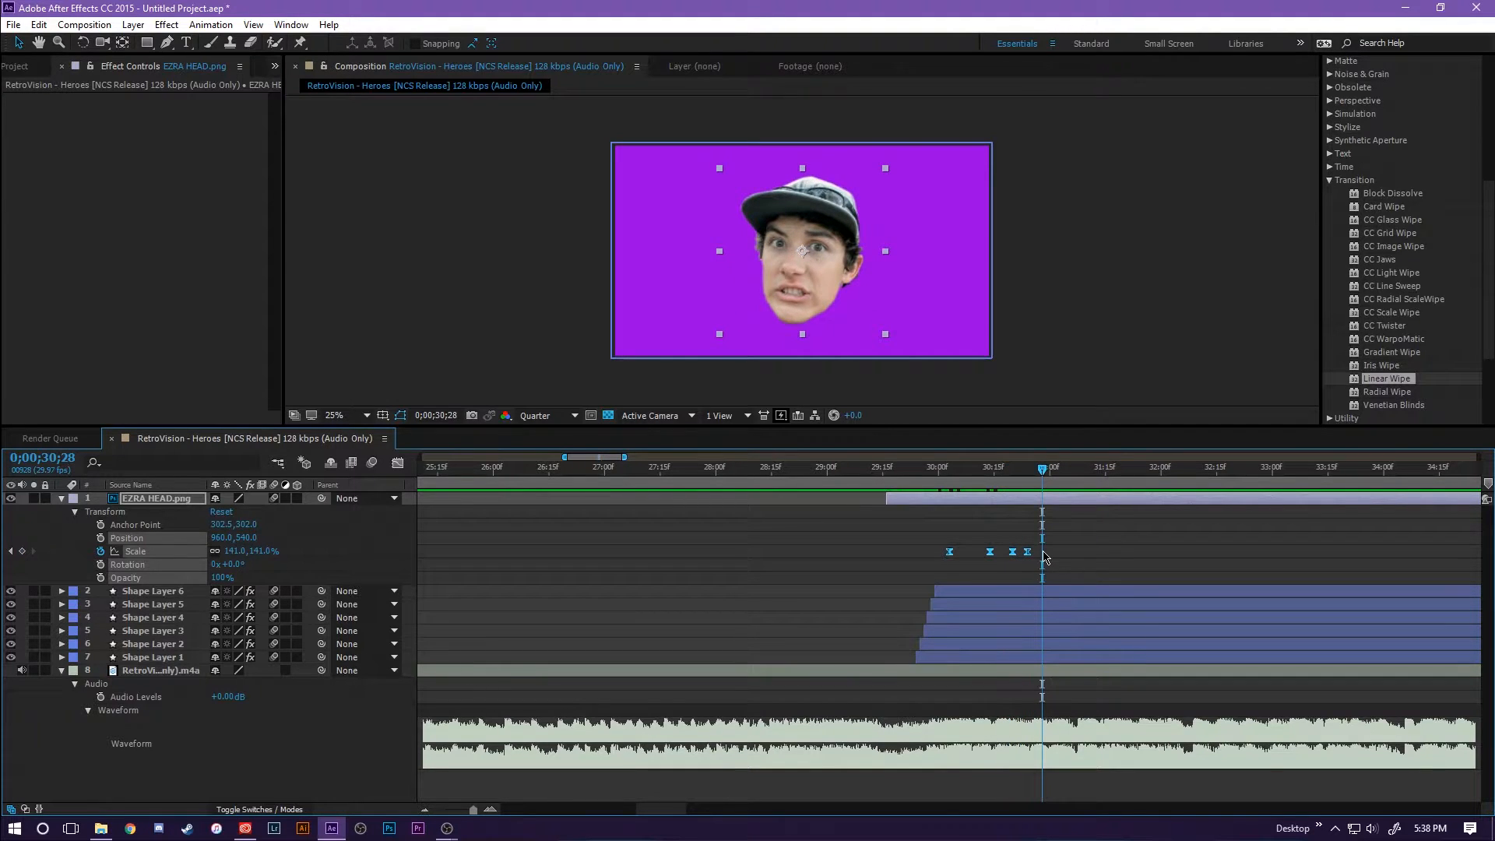
scroll(1371, 226, down, 1)
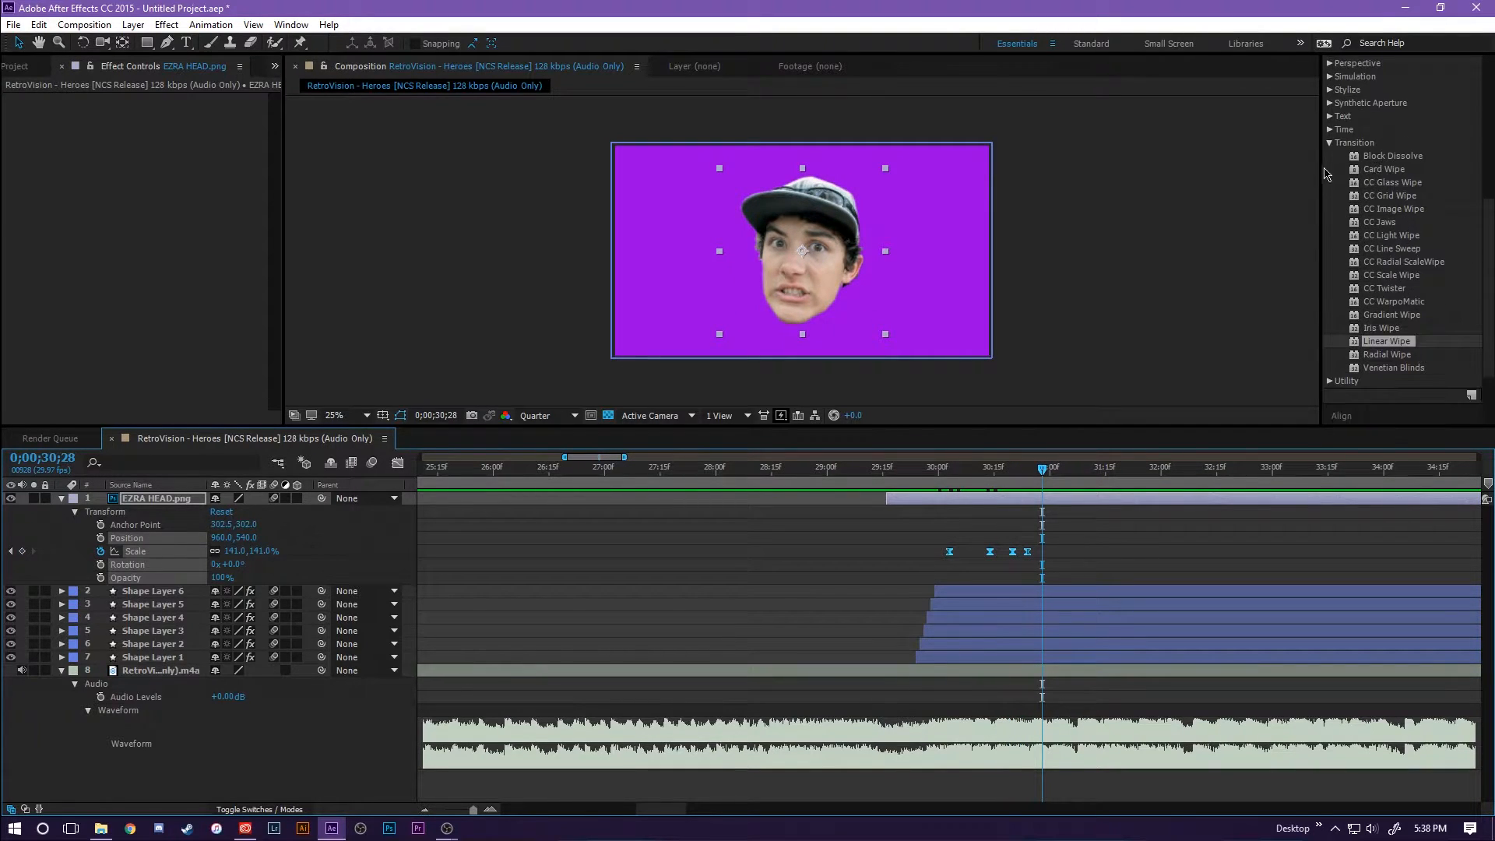
click(1331, 144)
click(1359, 137)
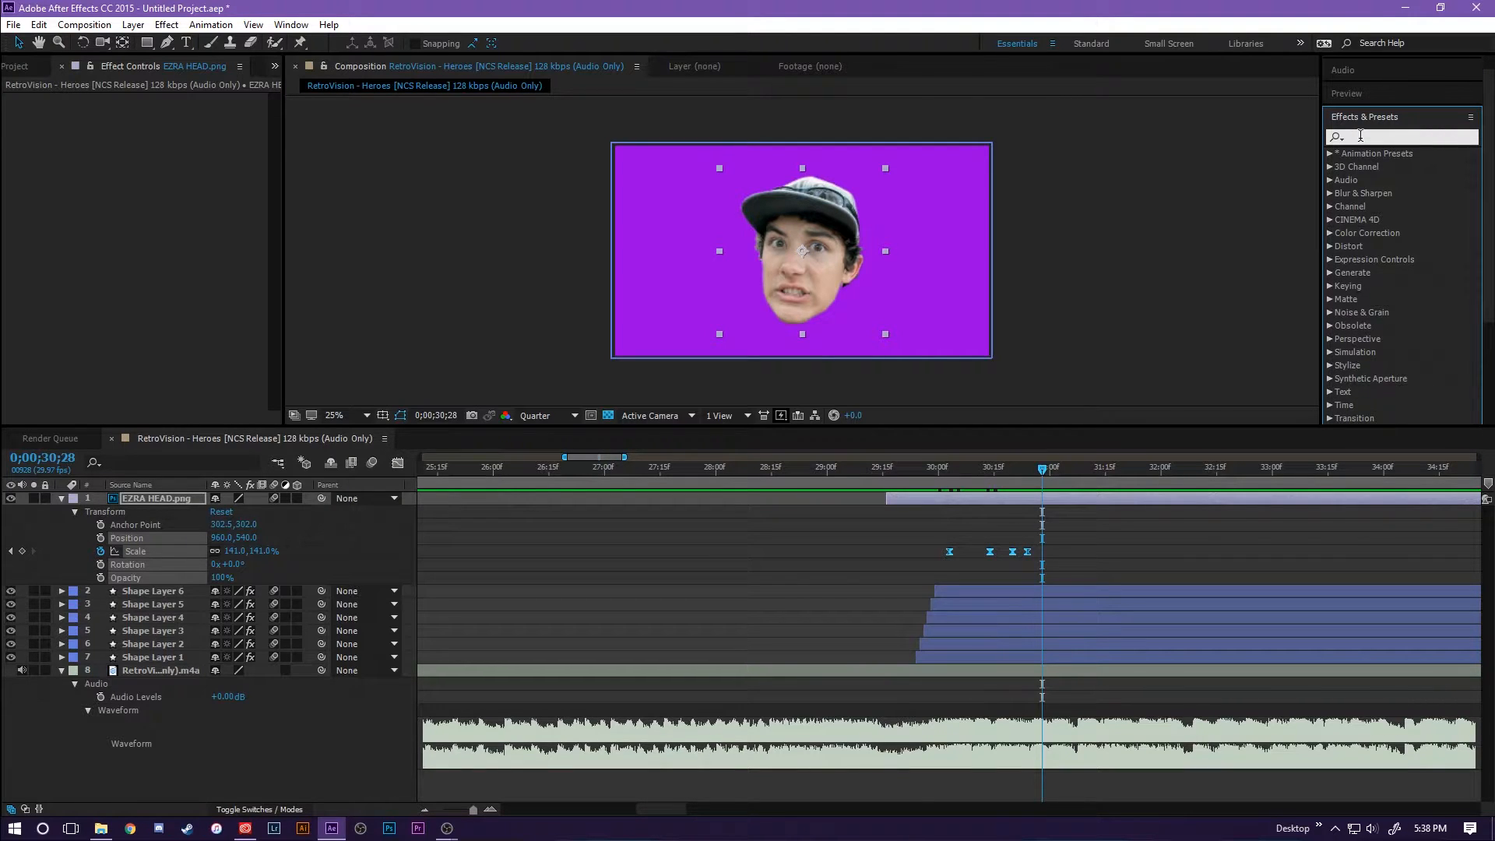
text(drop)
drag(1389, 299, 1009, 505)
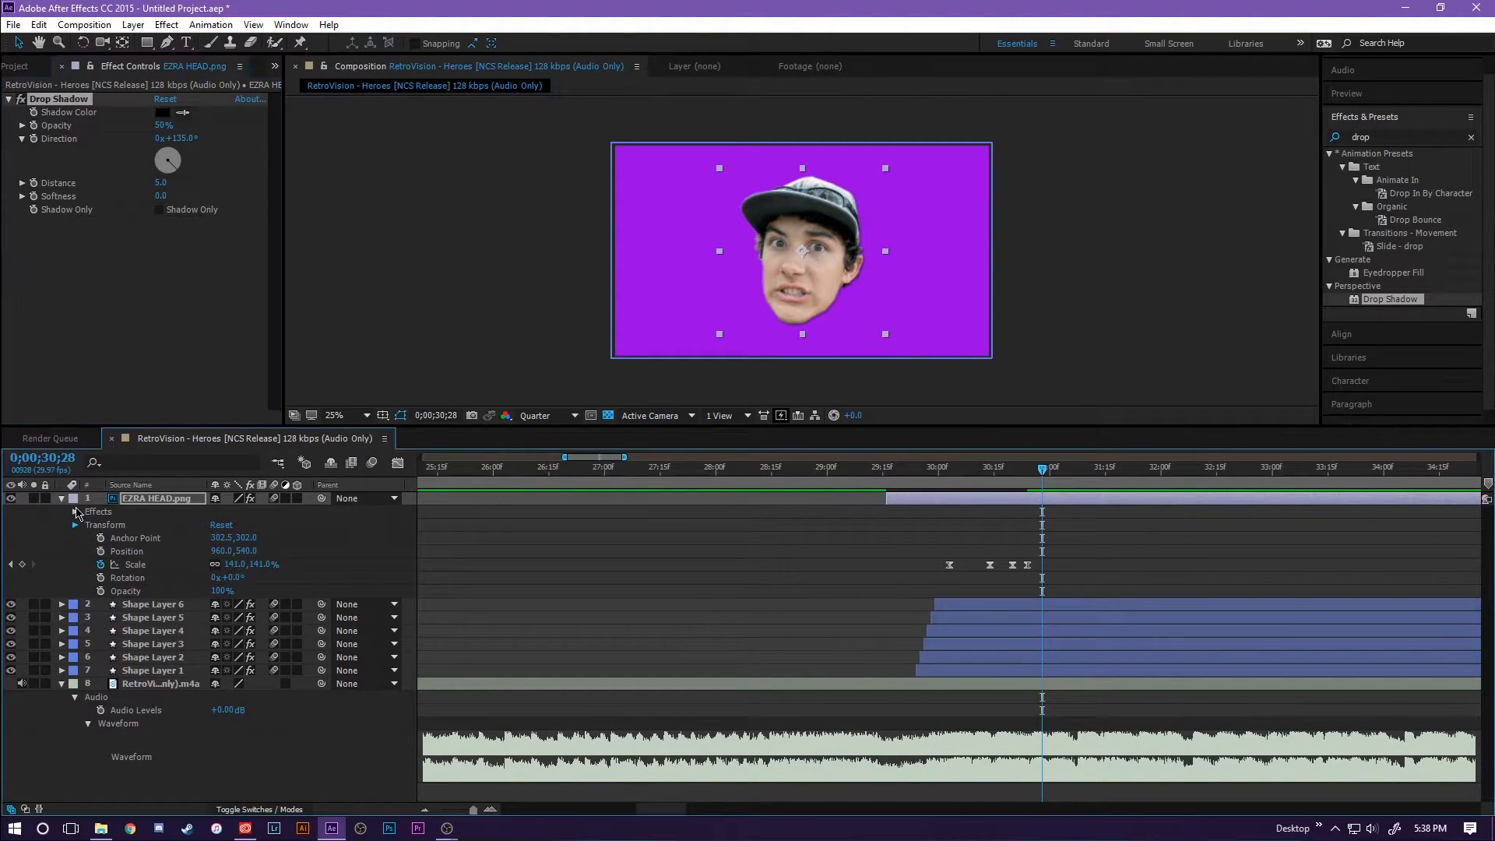
Set the head's Drop Shadow opacity to 80% and its softness to 102
click(74, 525)
click(75, 512)
click(88, 524)
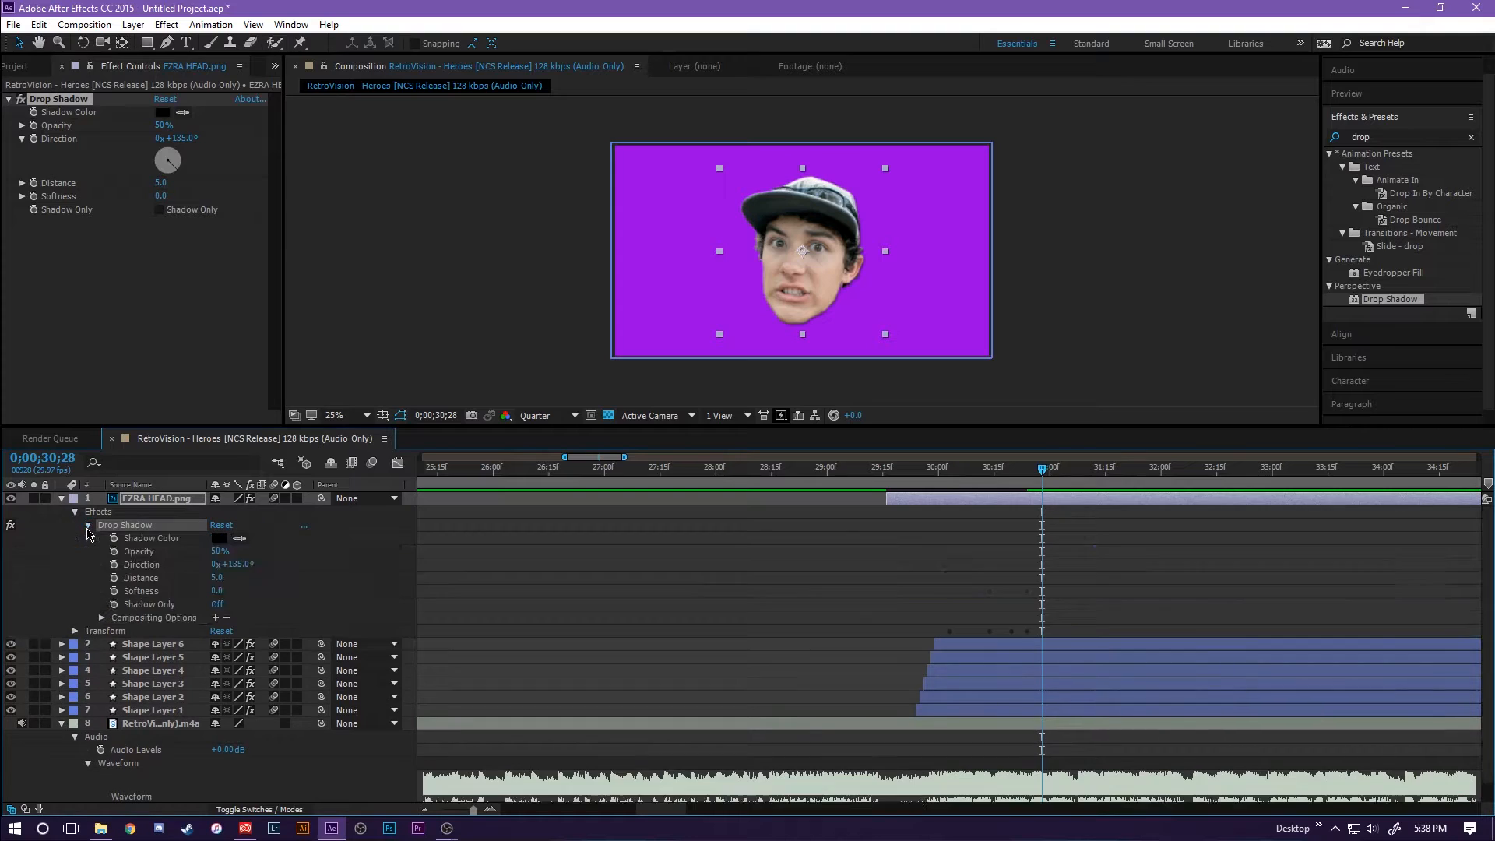
drag(214, 551, 303, 598)
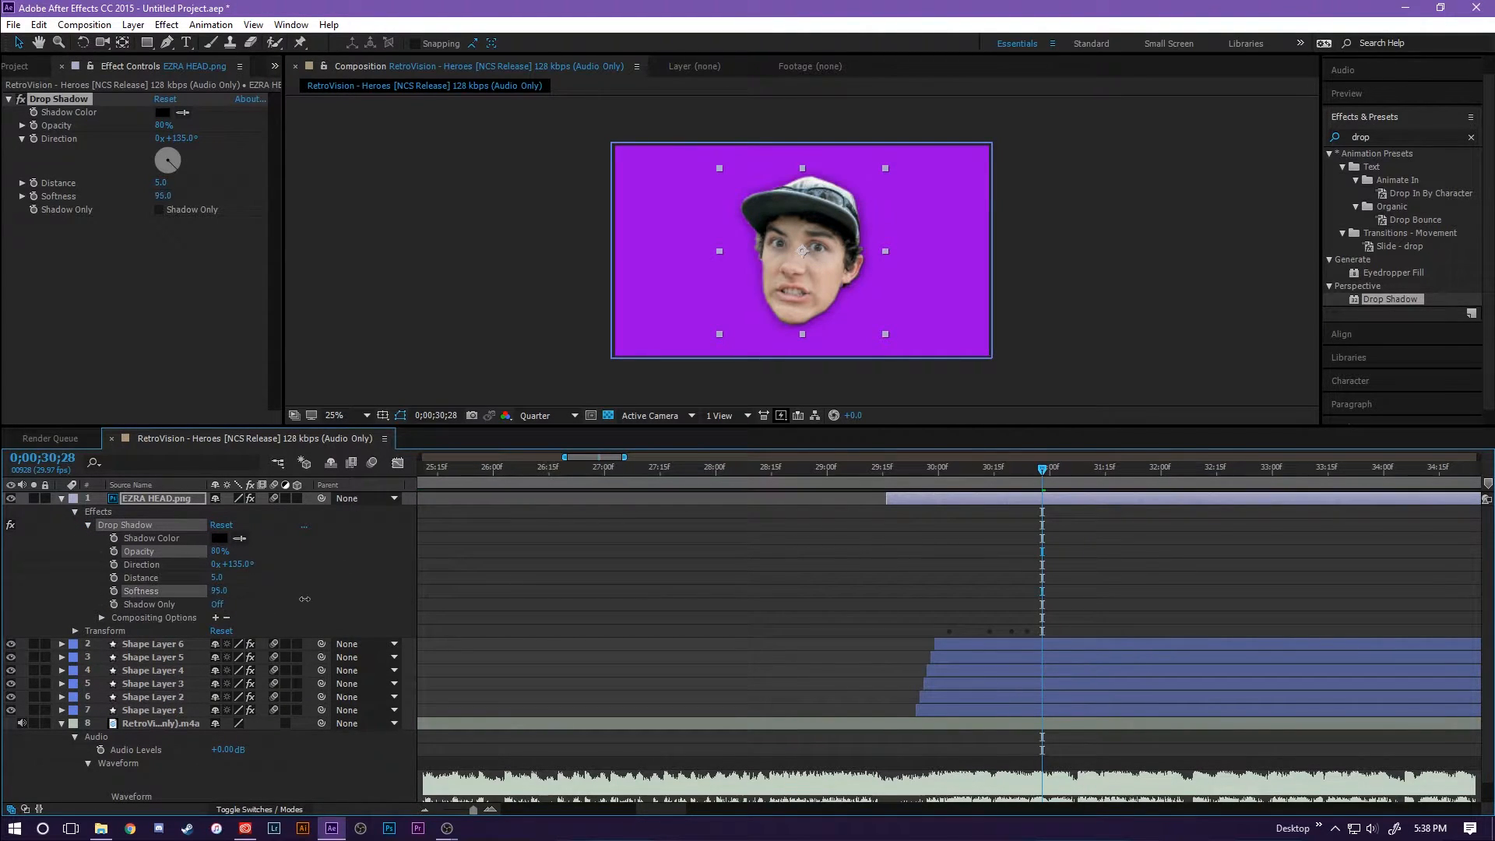
Preview the head pop-in with its drop shadow from 0;00;29;27
click(928, 488)
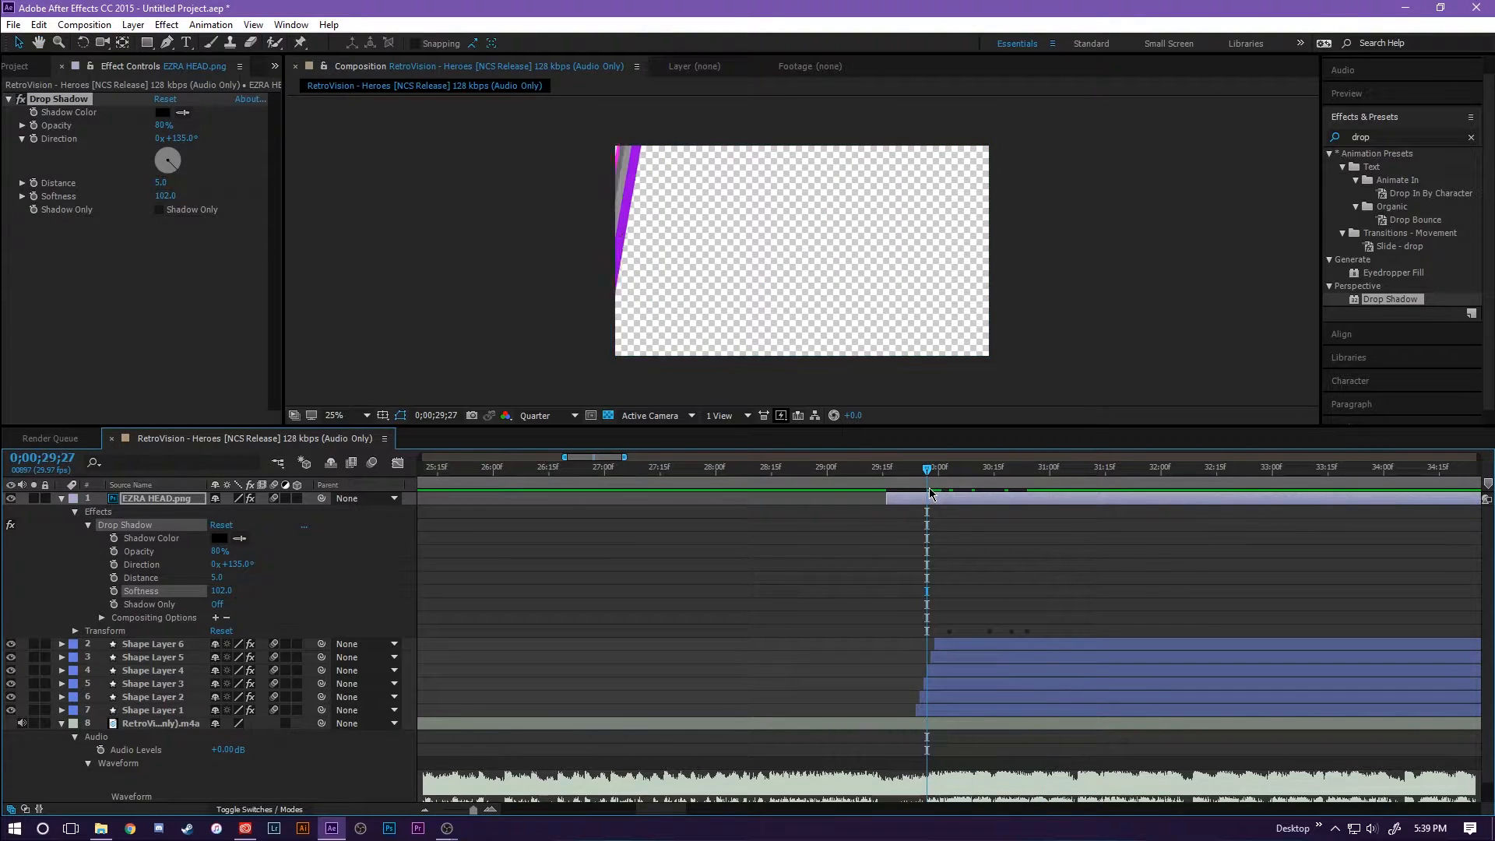
key(space)
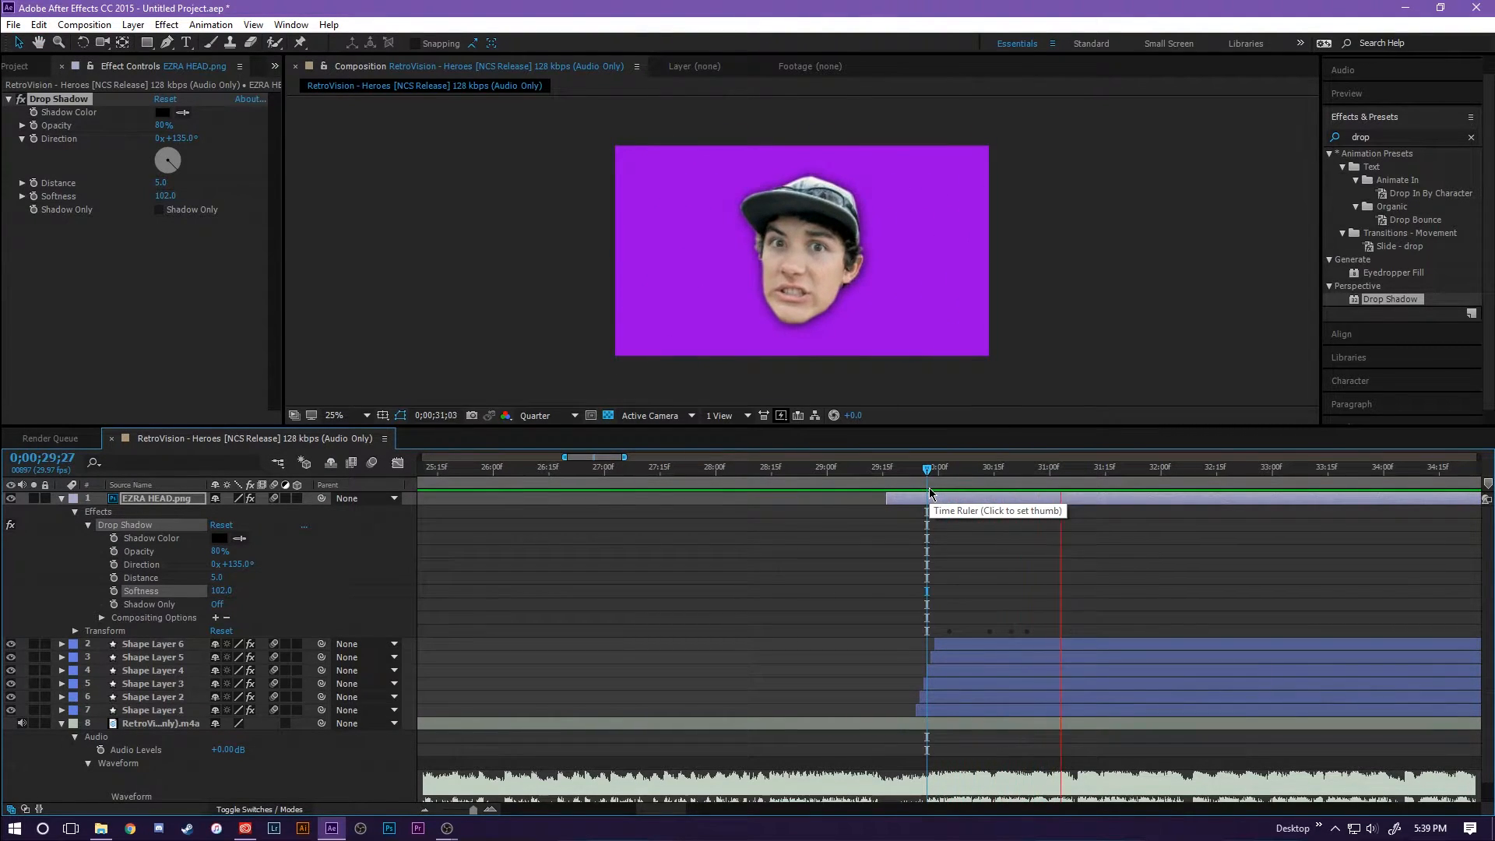
key(space)
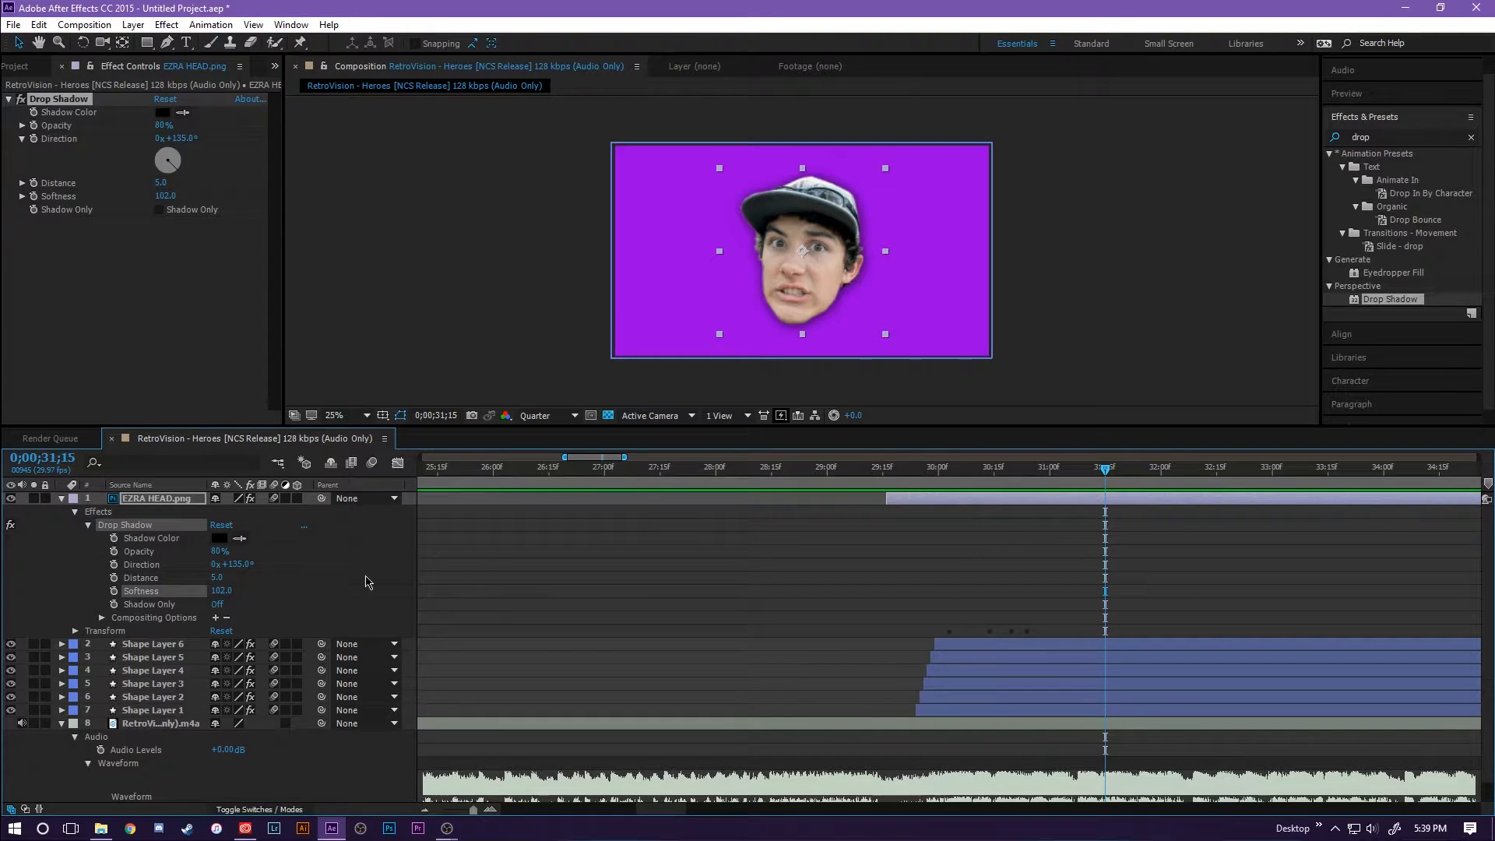
Create a new shape layer and place it directly below the head layer
right_click(379, 522)
mouse_move(492, 527)
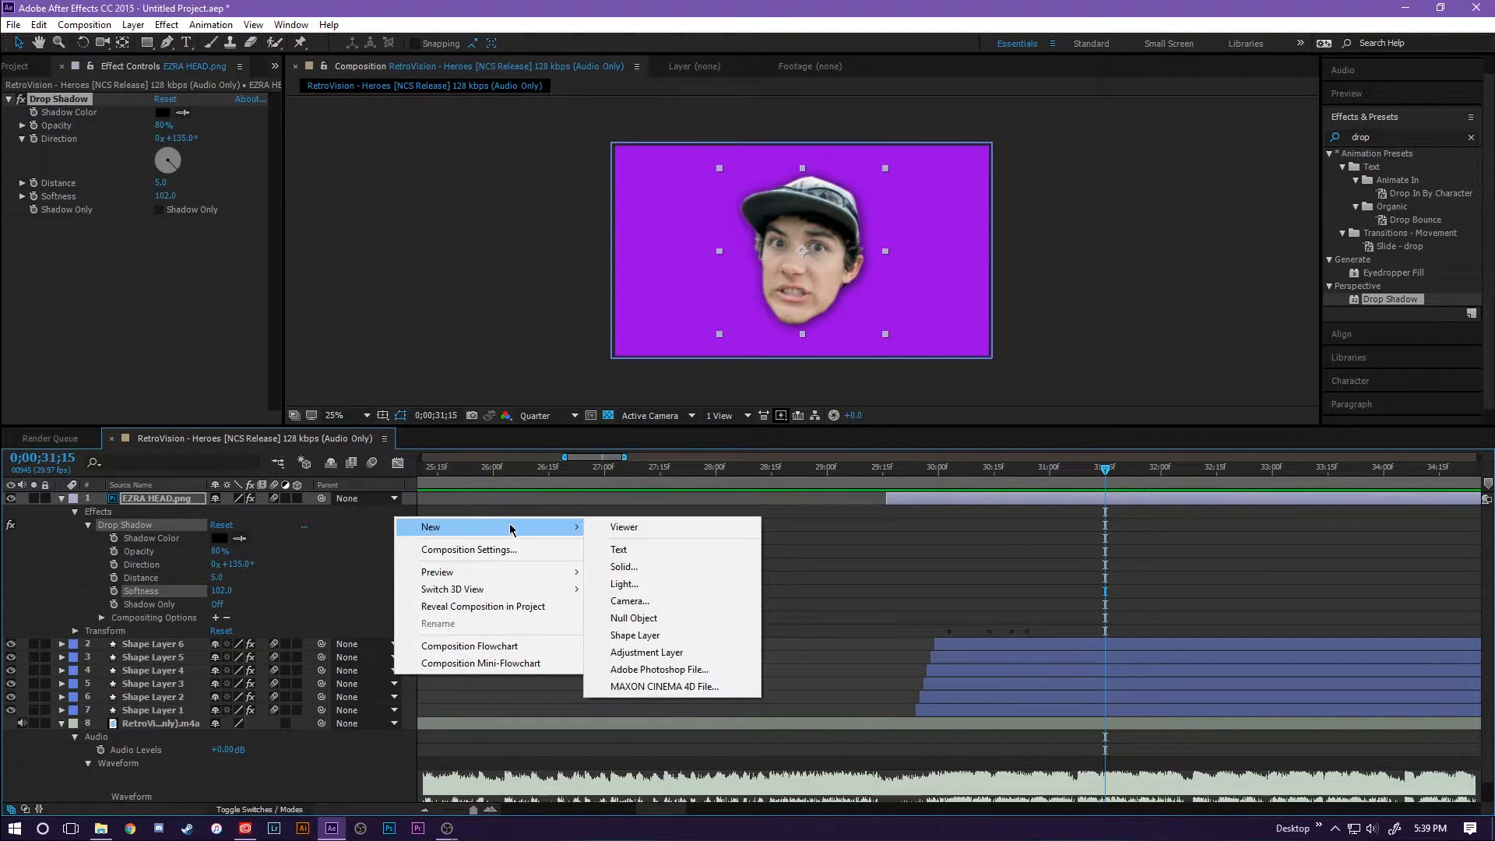
click(638, 635)
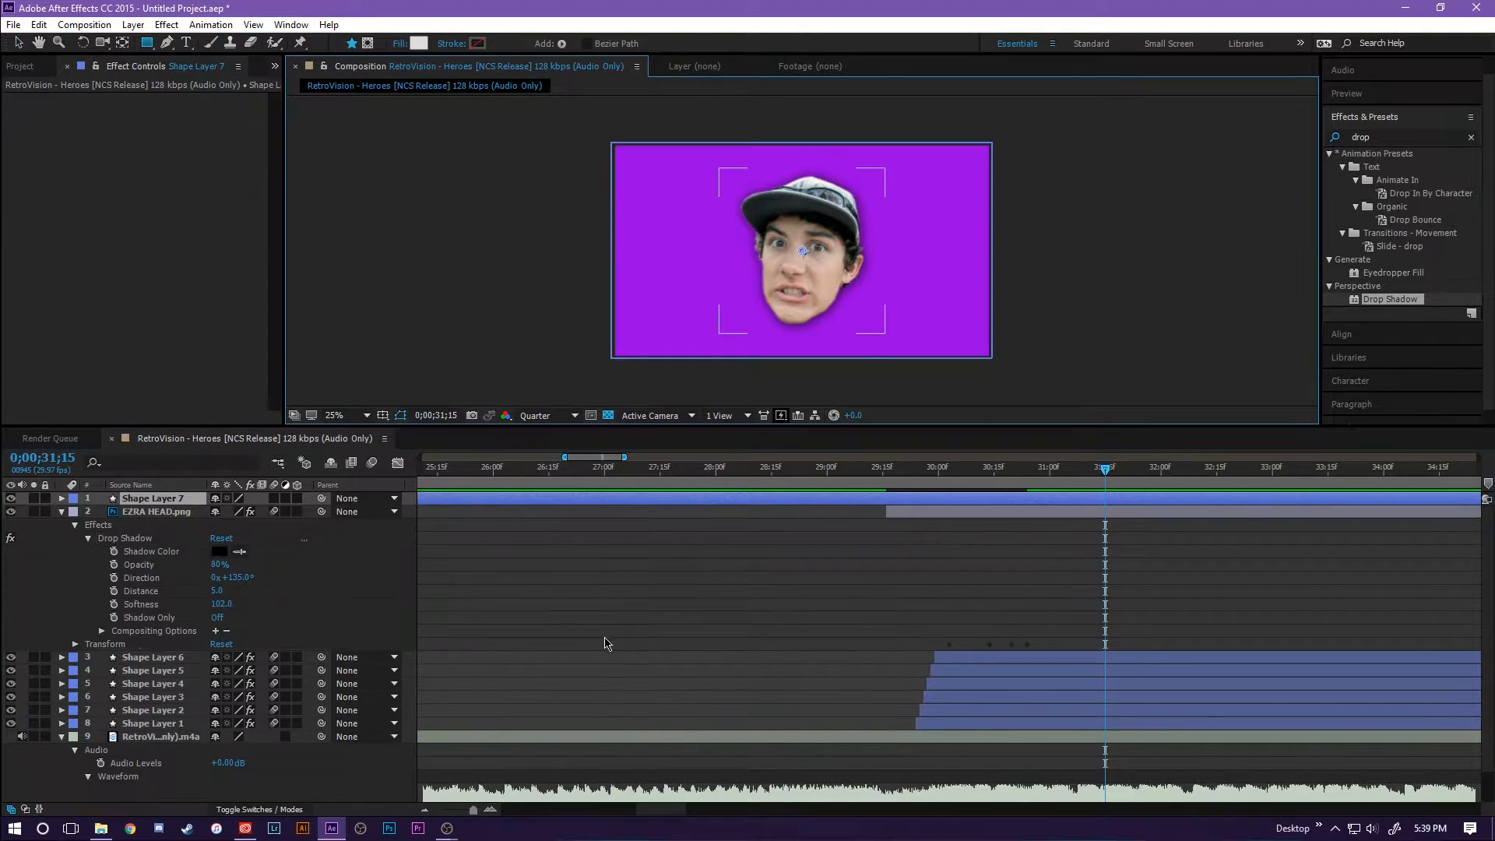
drag(161, 650, 161, 649)
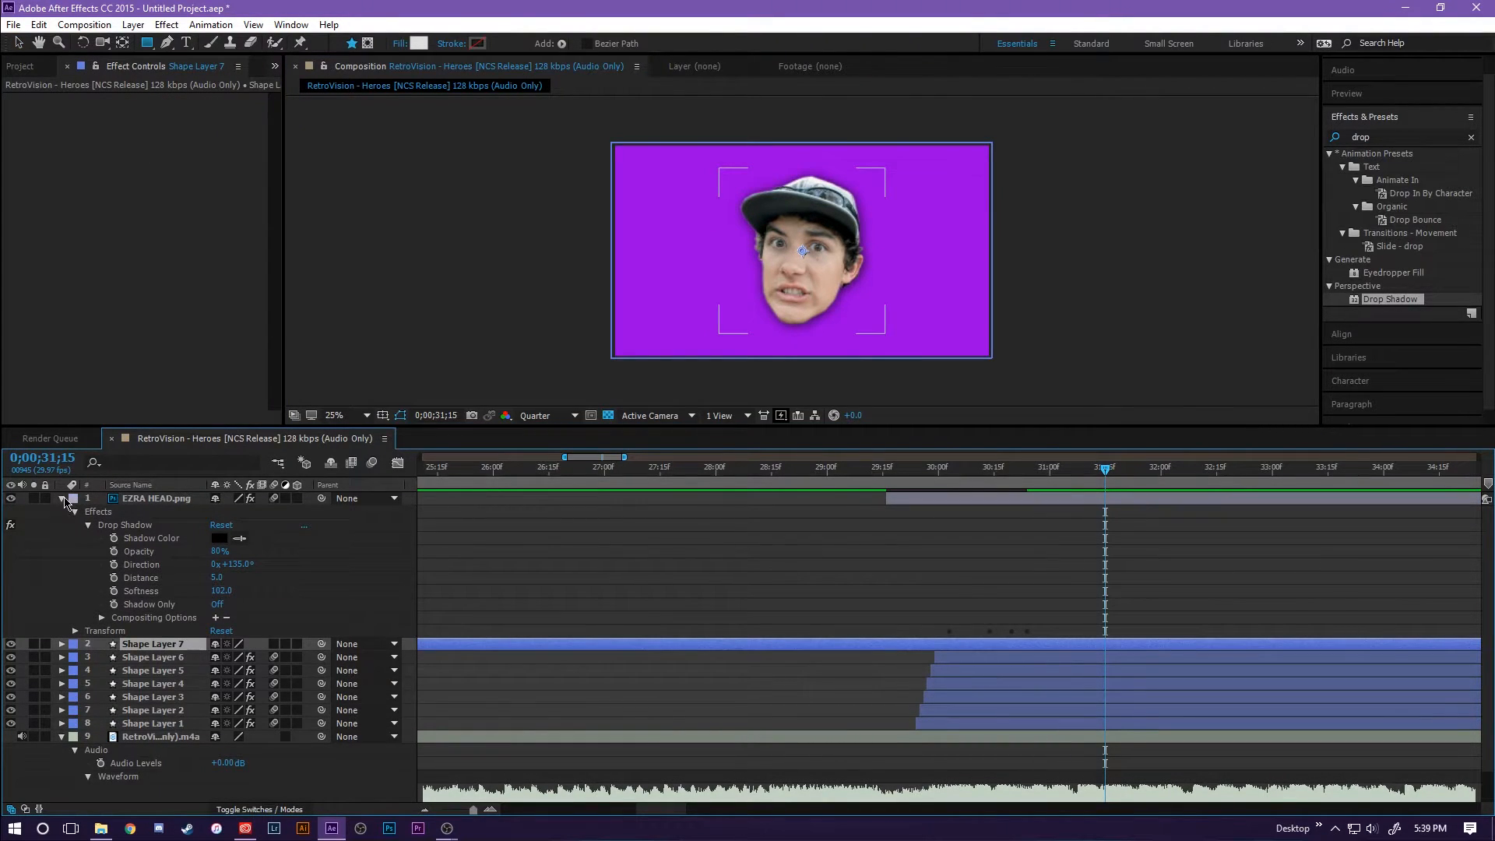
click(62, 499)
click(63, 513)
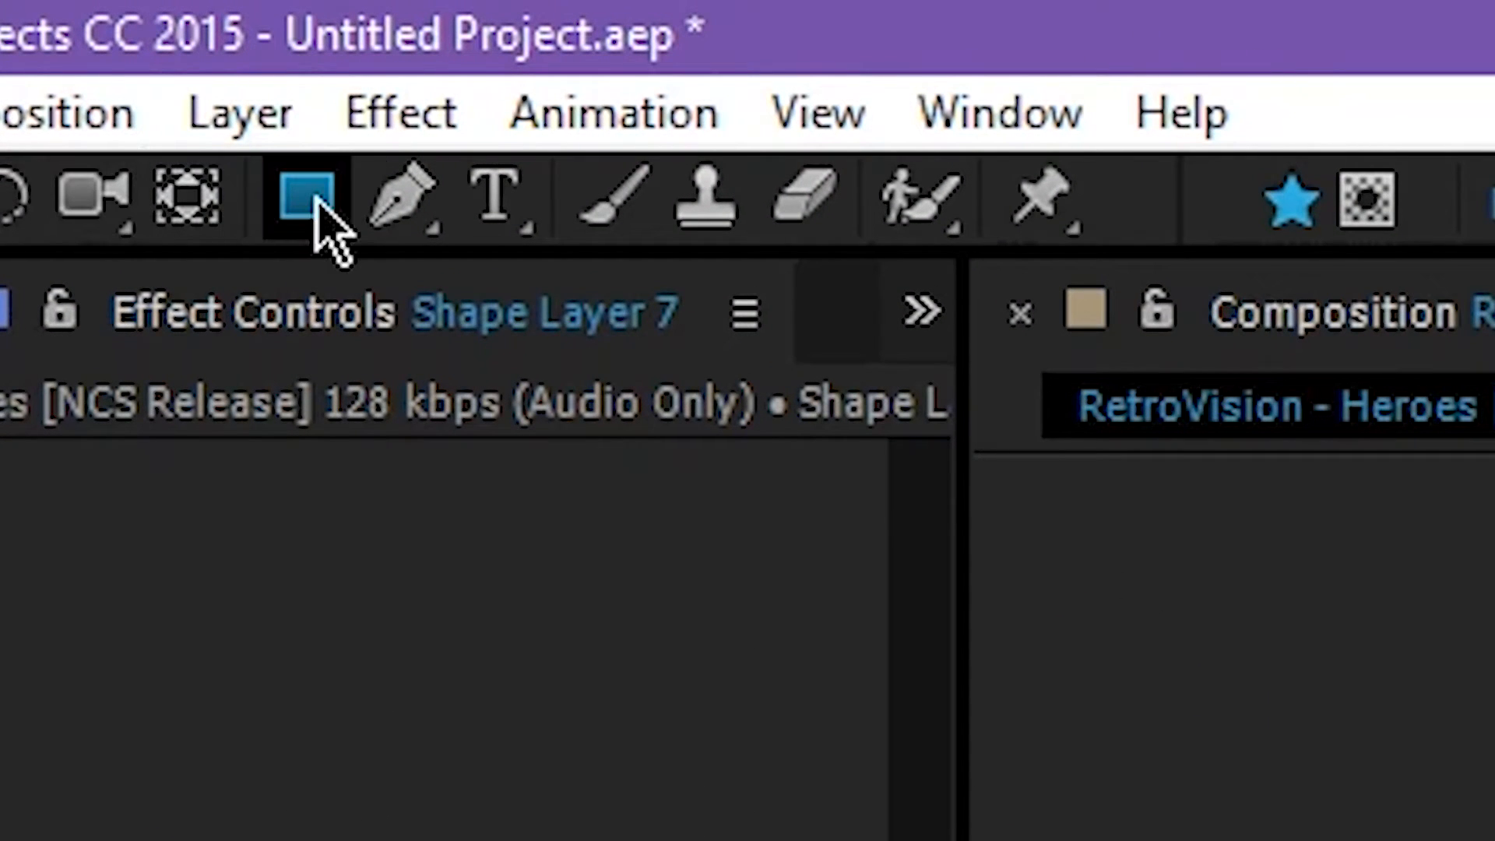
Draw a light grey circle with the Ellipse Tool on the new shape layer and scale it to frame the head
click(285, 212)
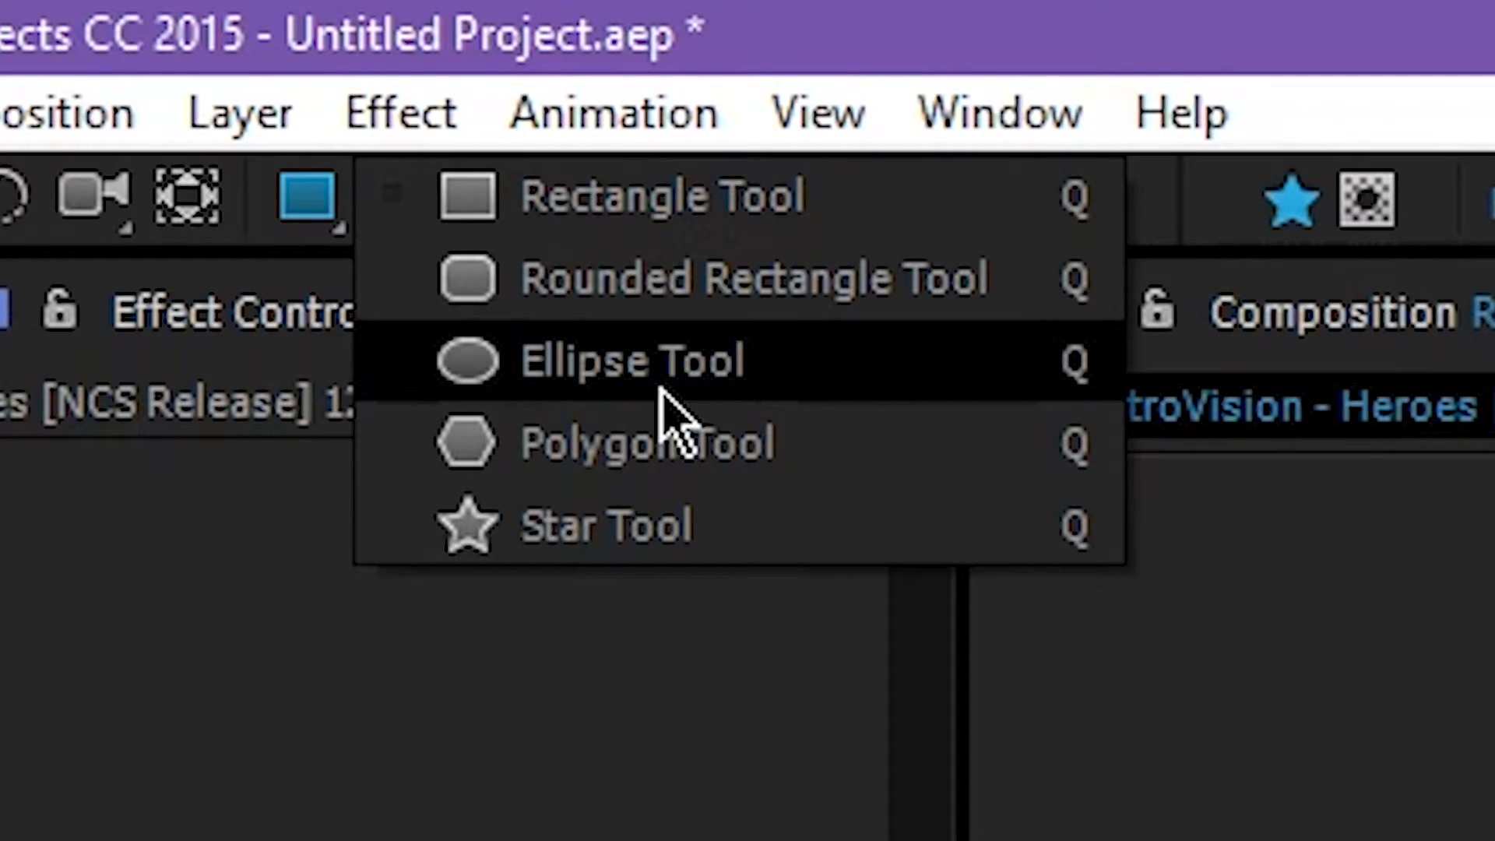
click(684, 378)
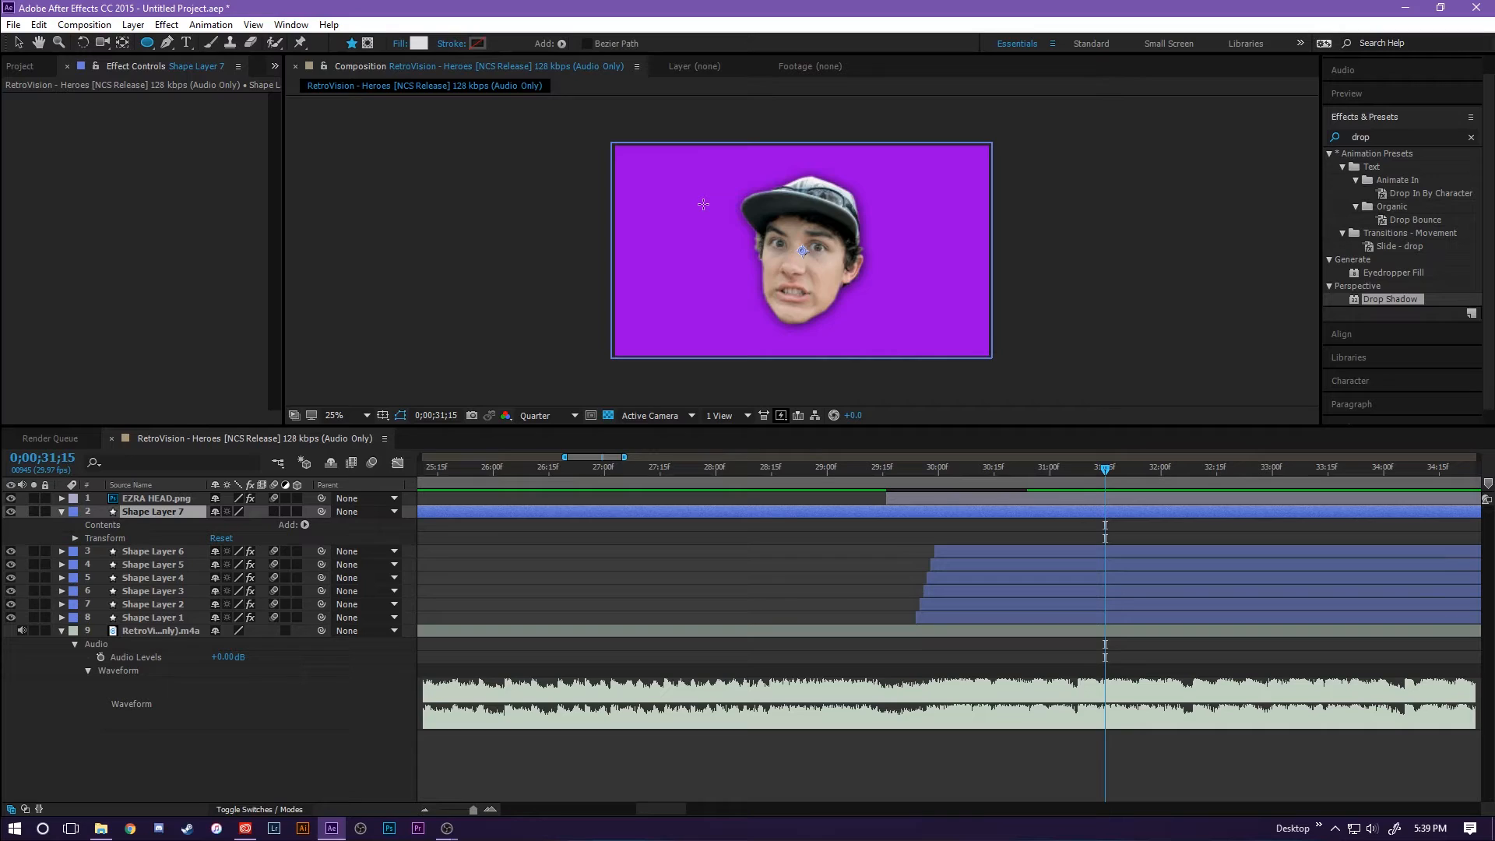
drag(703, 204, 944, 446)
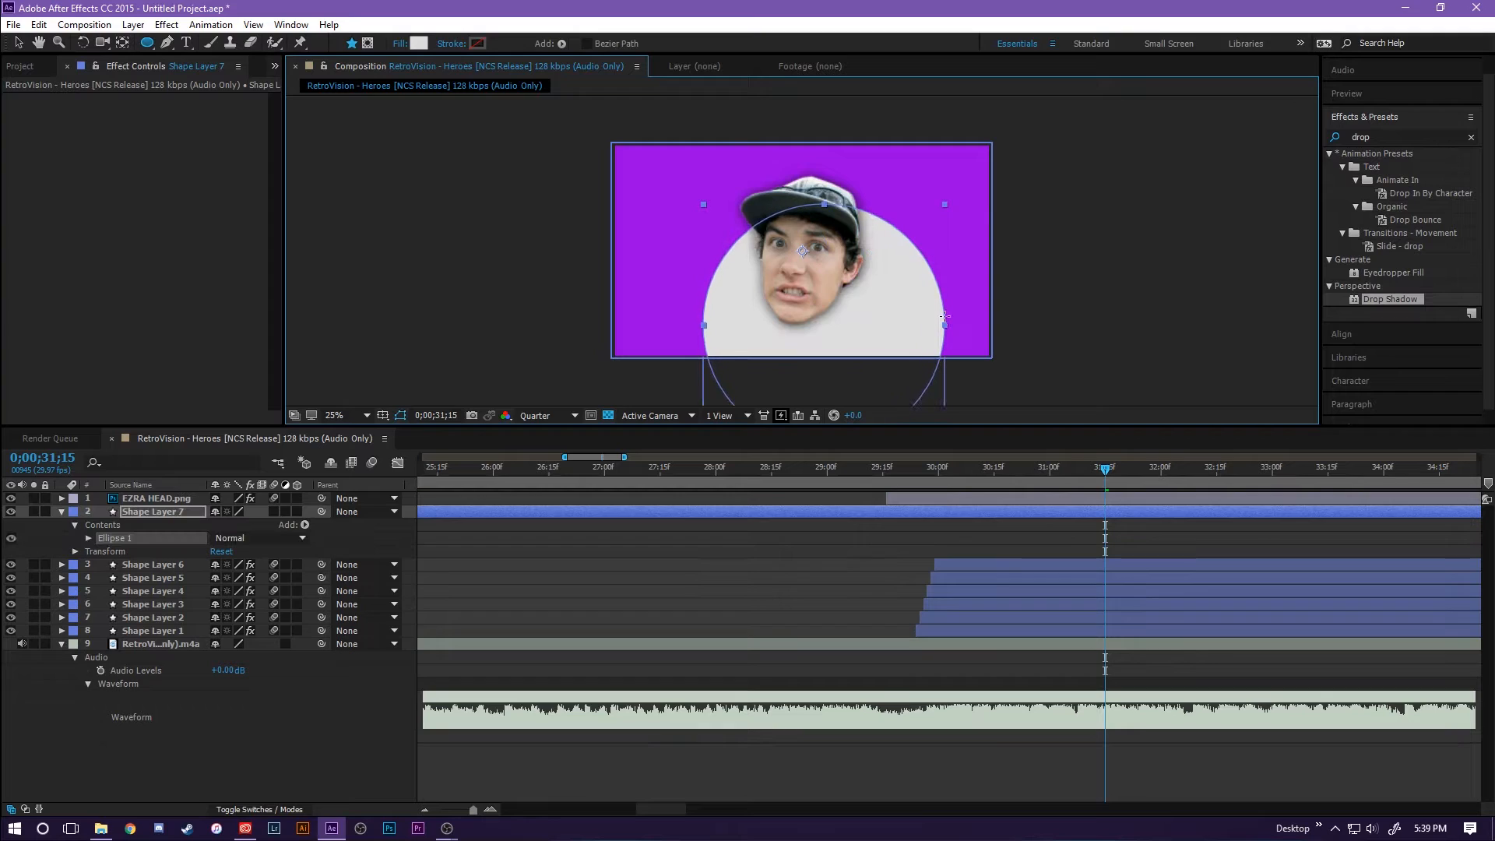
click(19, 42)
drag(874, 345, 861, 283)
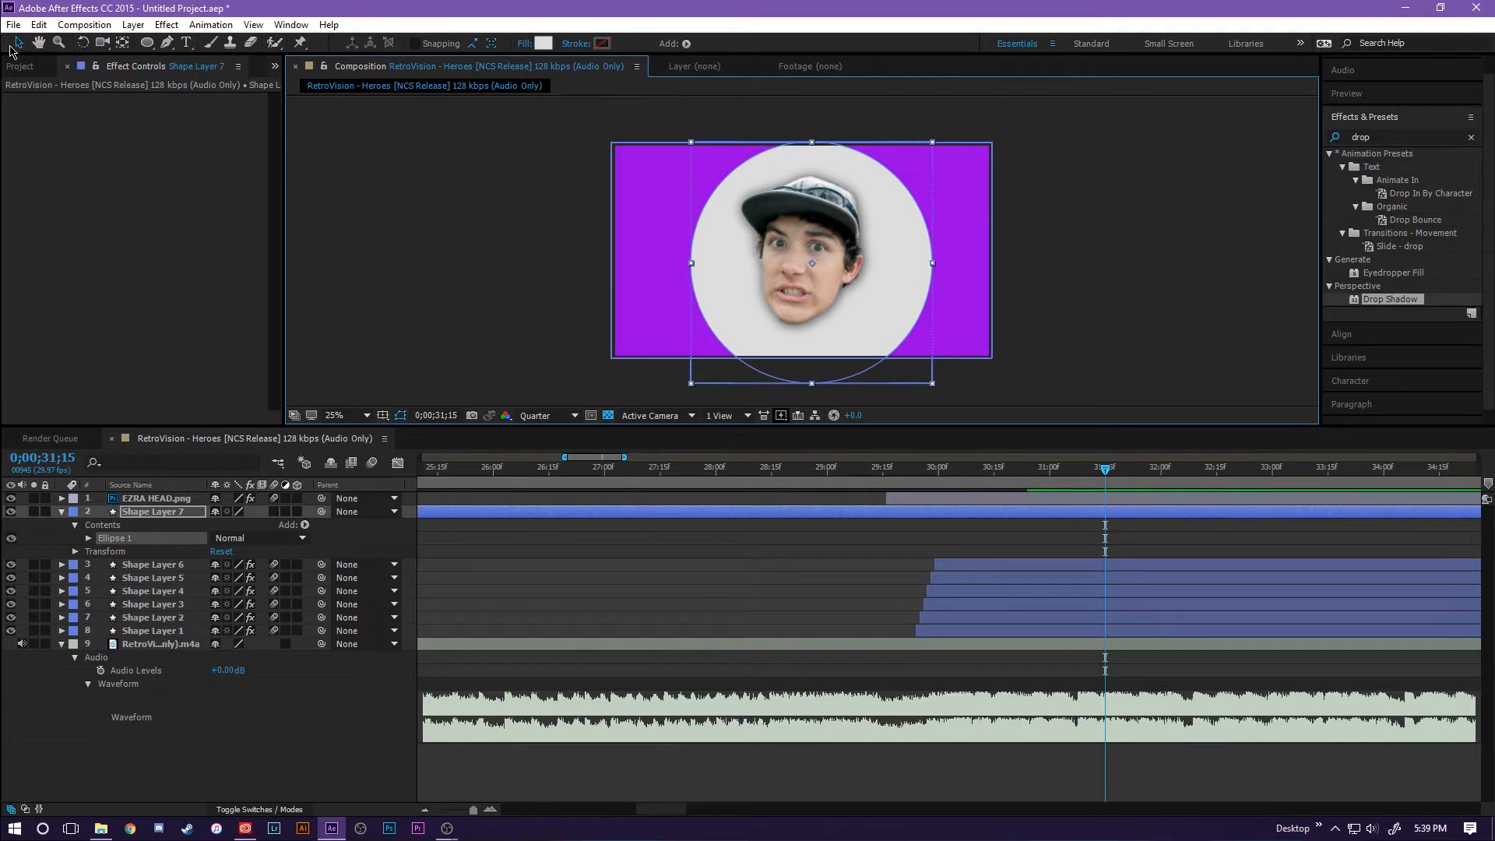
drag(935, 385, 863, 308)
Align the circle to the horizontal and vertical center of the composition
click(1355, 336)
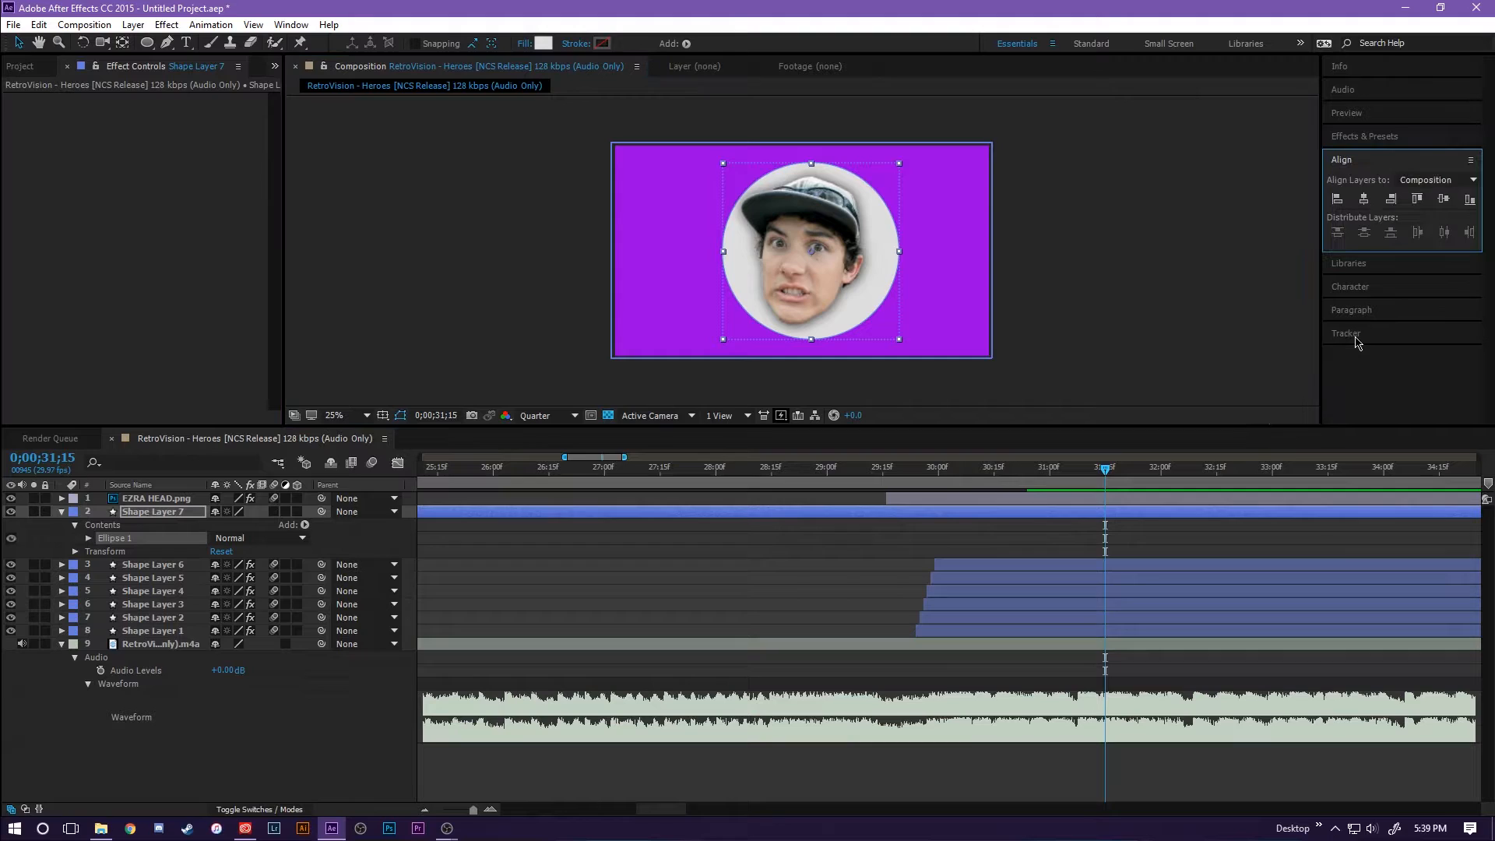
click(1364, 200)
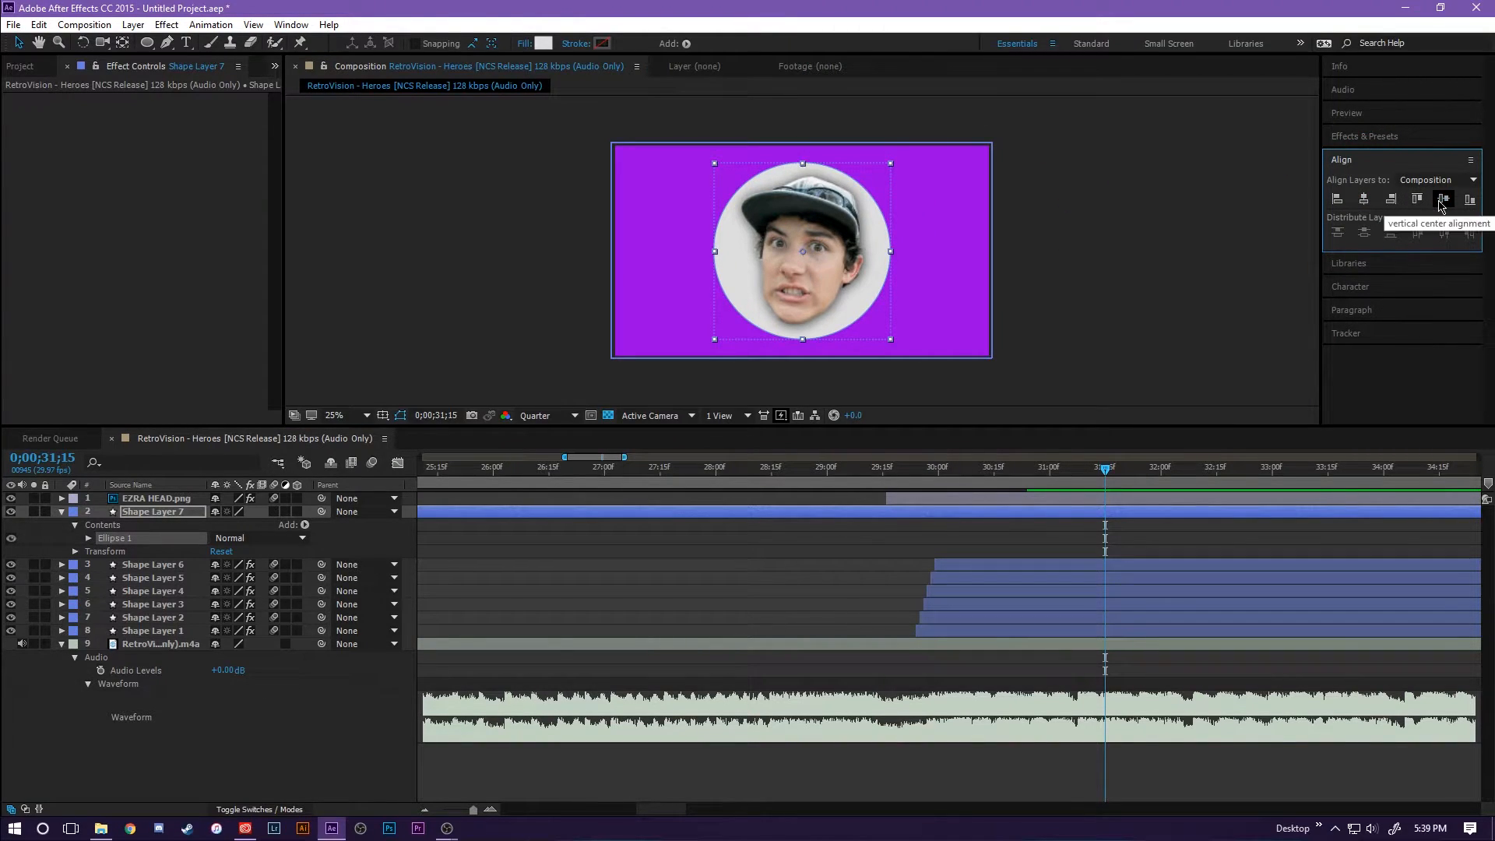
click(19, 42)
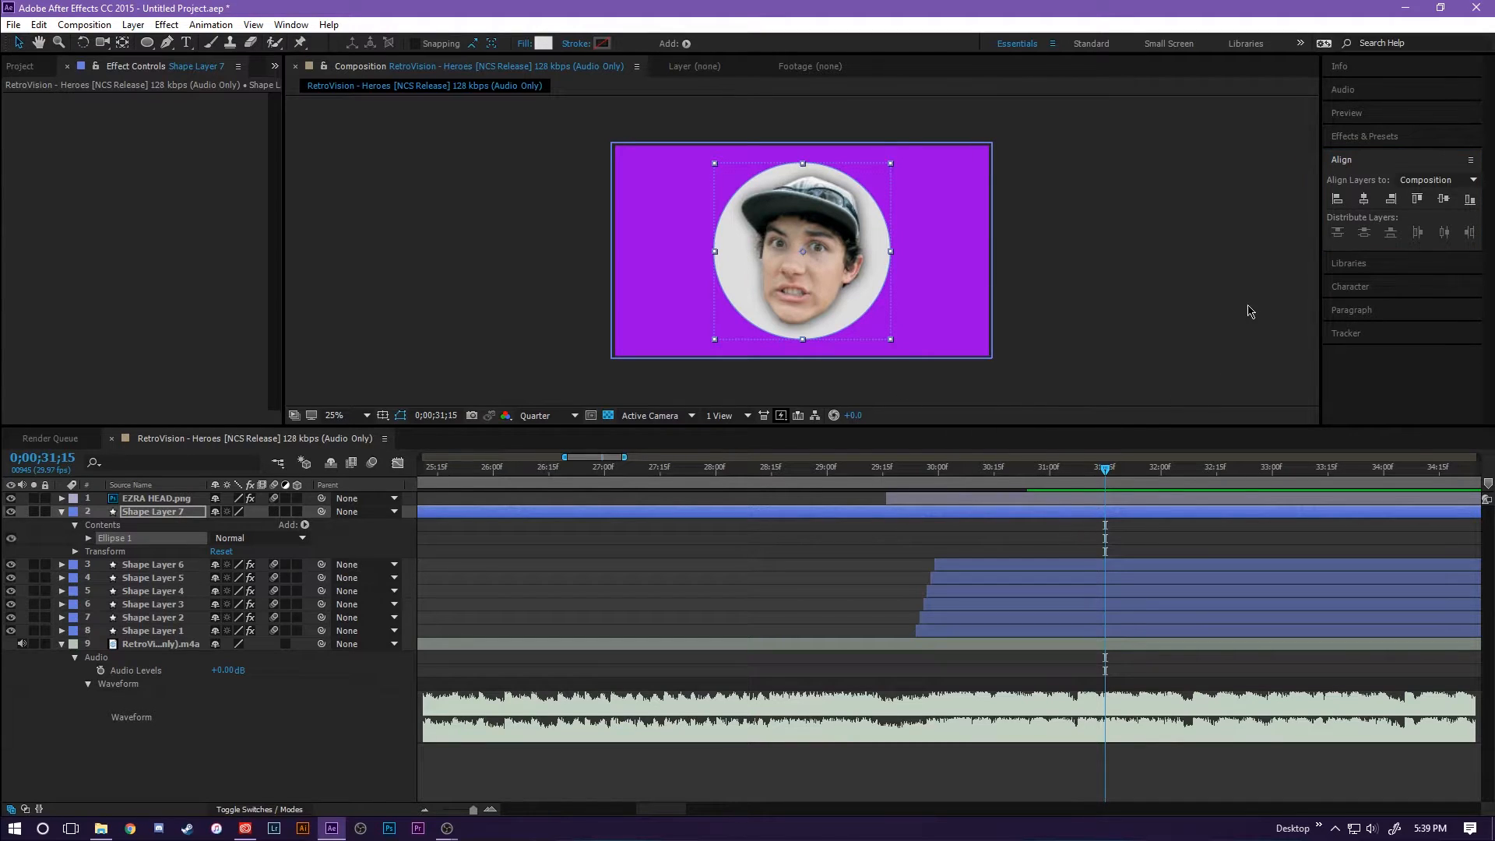
Clear the effects search and apply the Radial Wipe transition to the circle's shape layer
click(1346, 137)
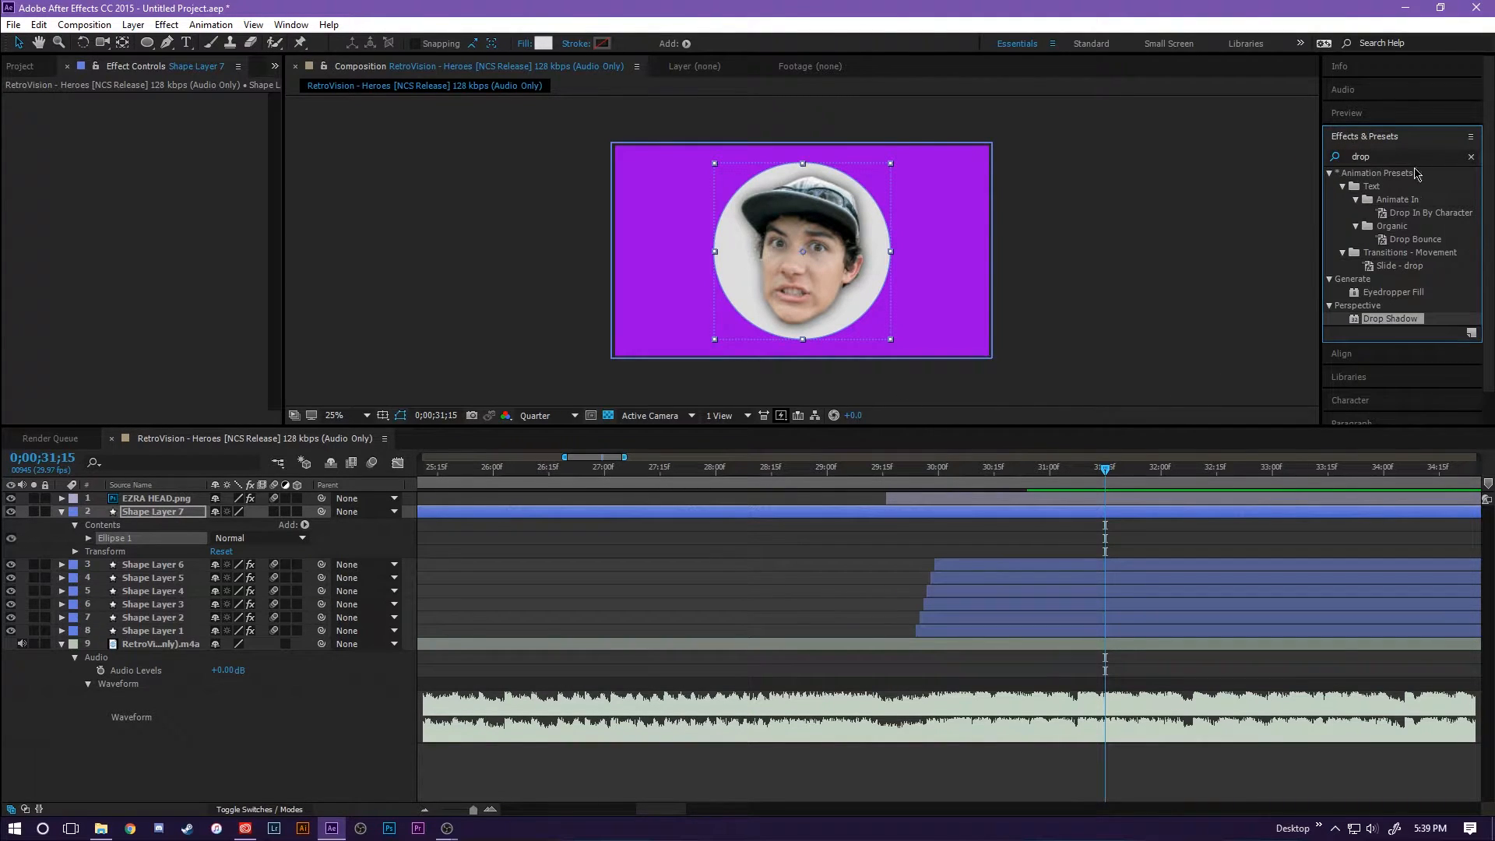
click(1471, 158)
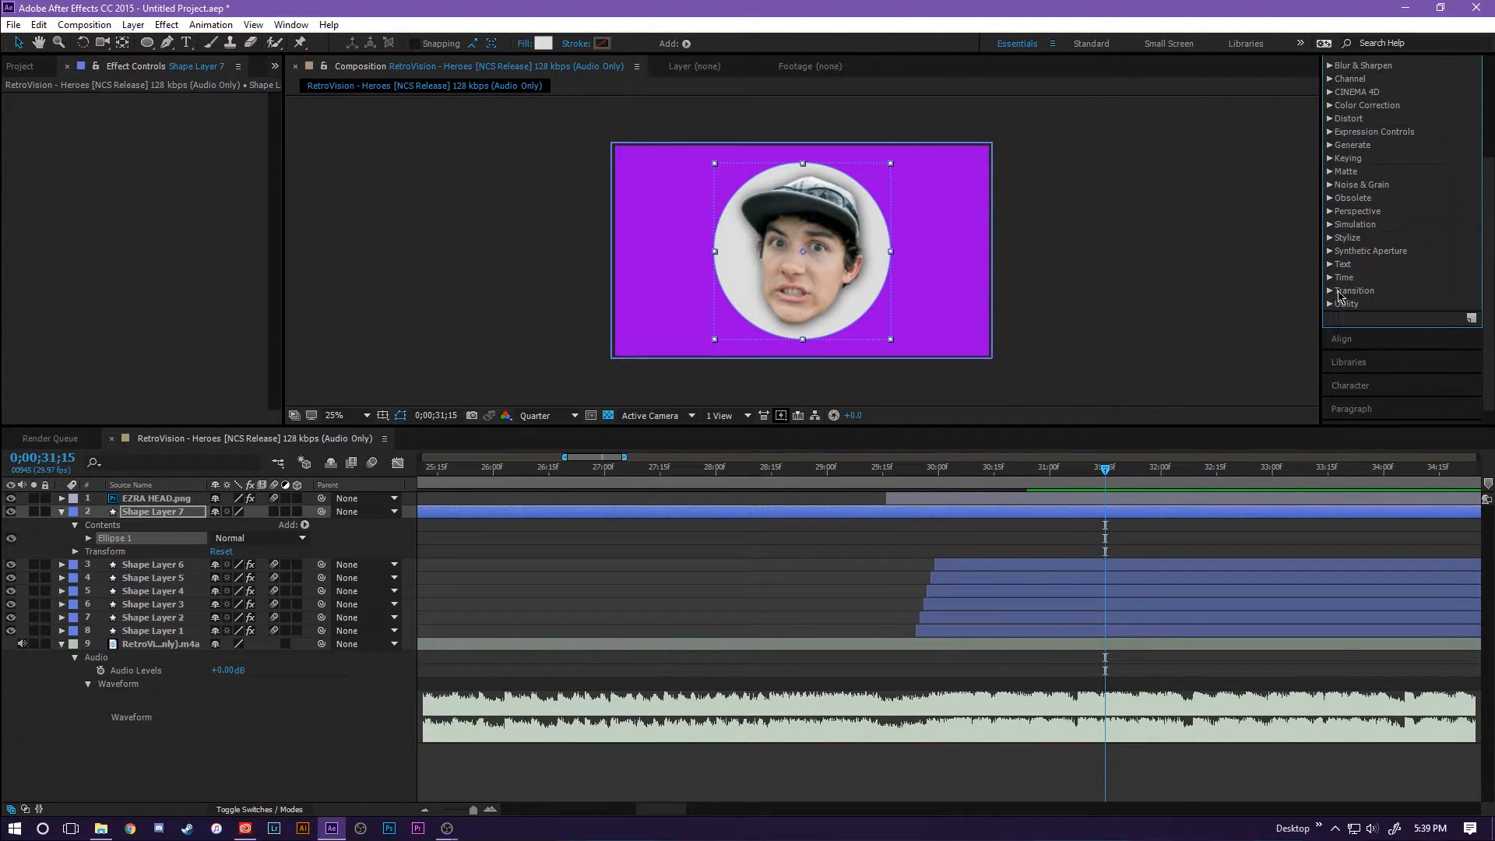
click(1330, 292)
scroll(1400, 314, down, 3)
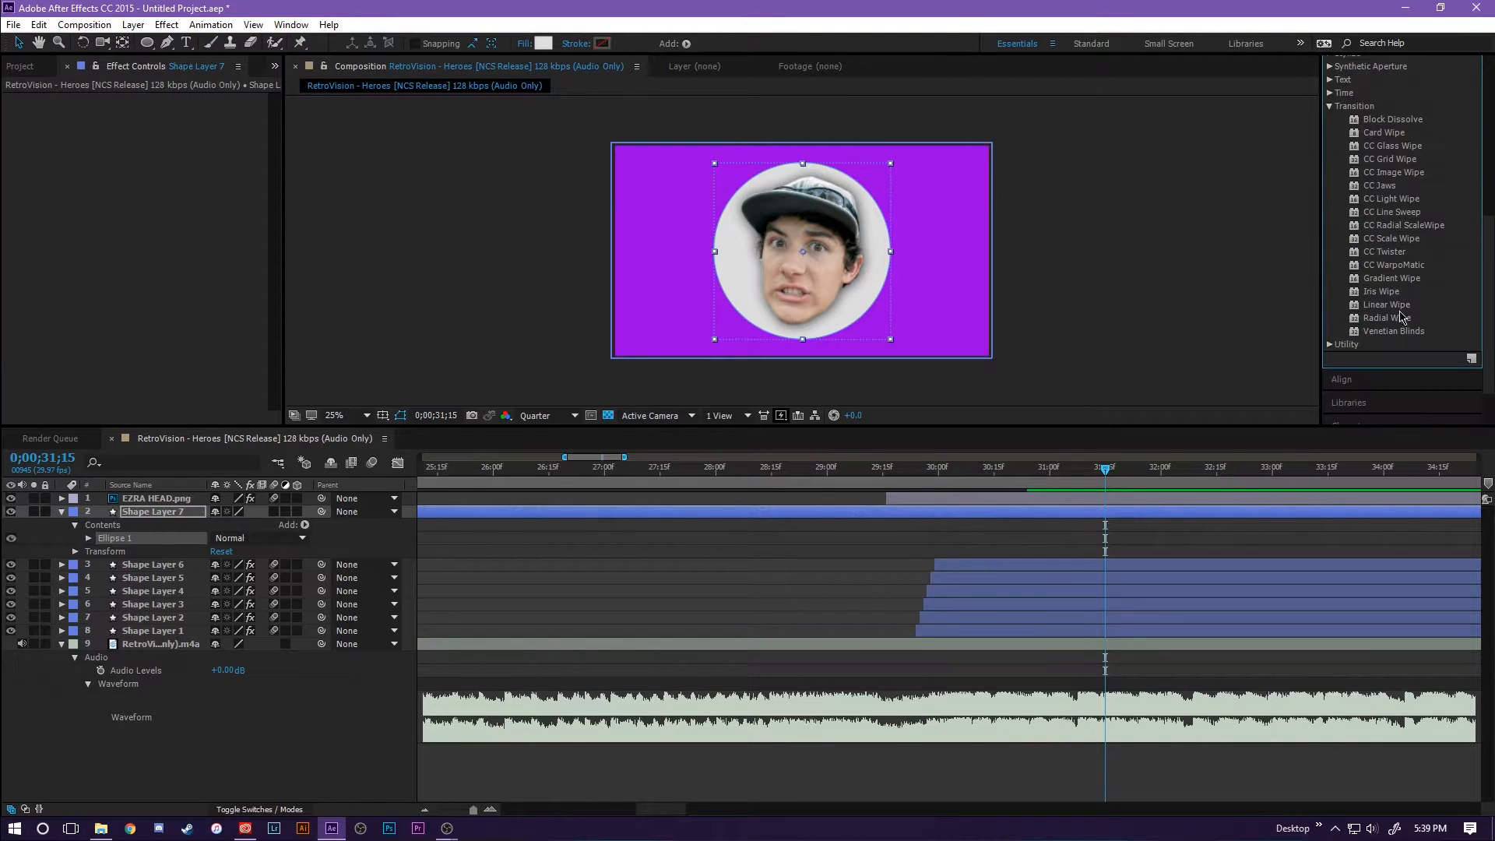
drag(1394, 319, 988, 515)
Add a Radial Wipe Transition Completion keyframe of 100% to the circle layer at 0;00;30;05
drag(1107, 469, 958, 489)
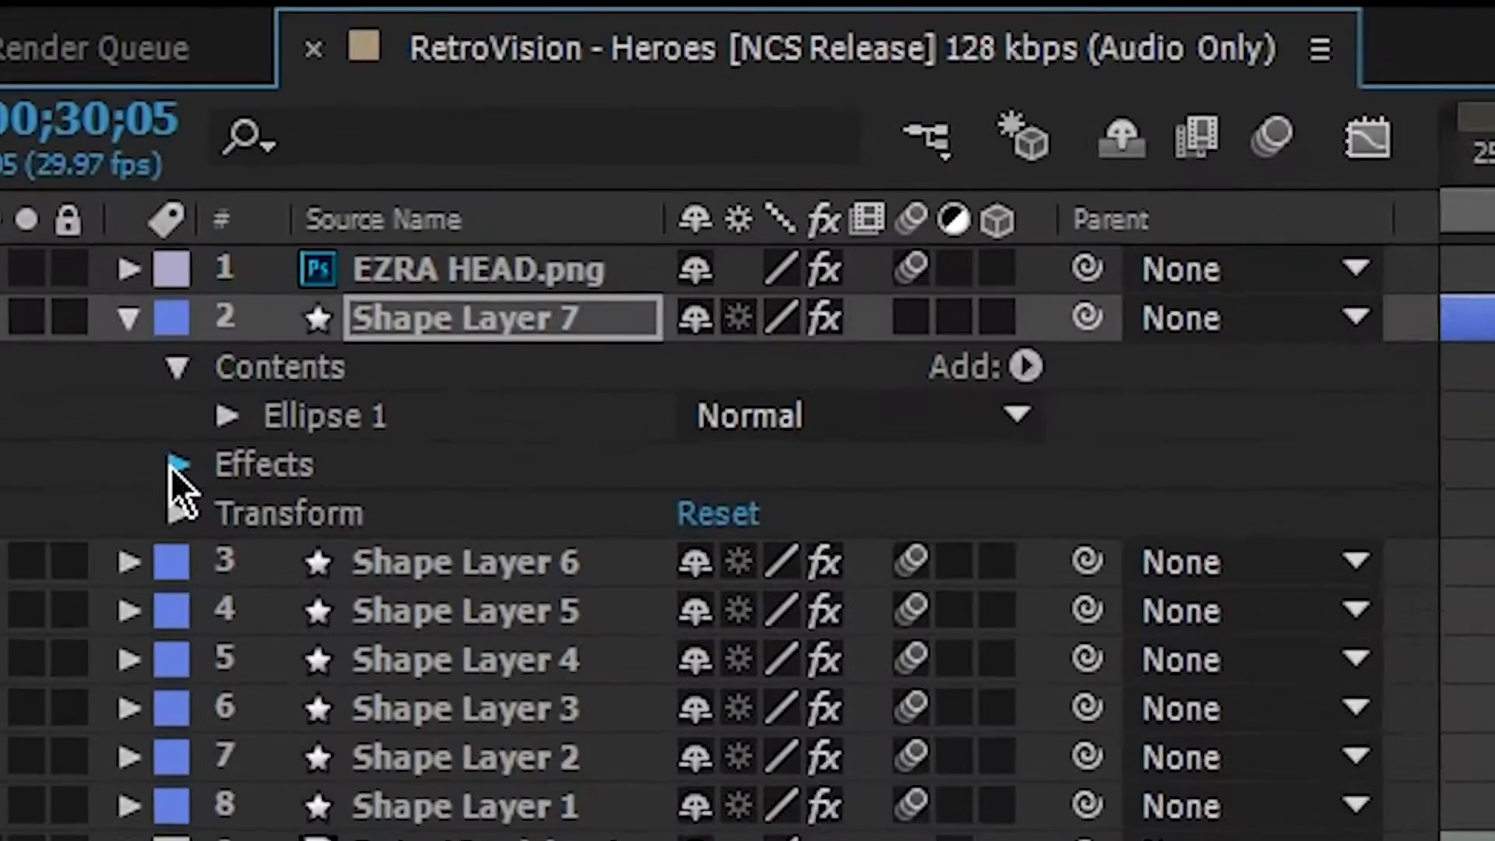
click(75, 552)
click(89, 564)
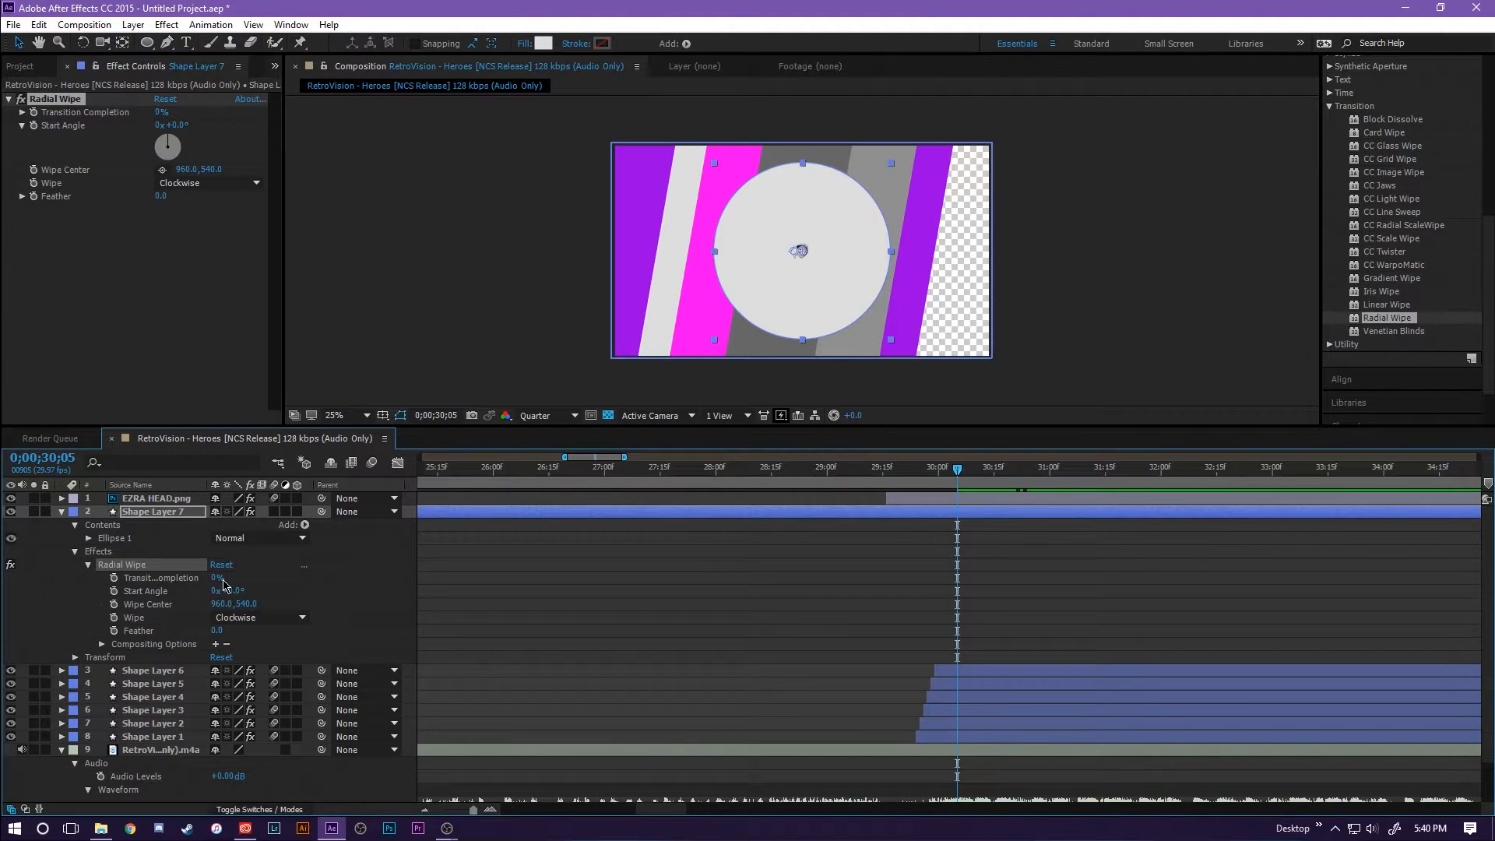
drag(216, 580, 313, 581)
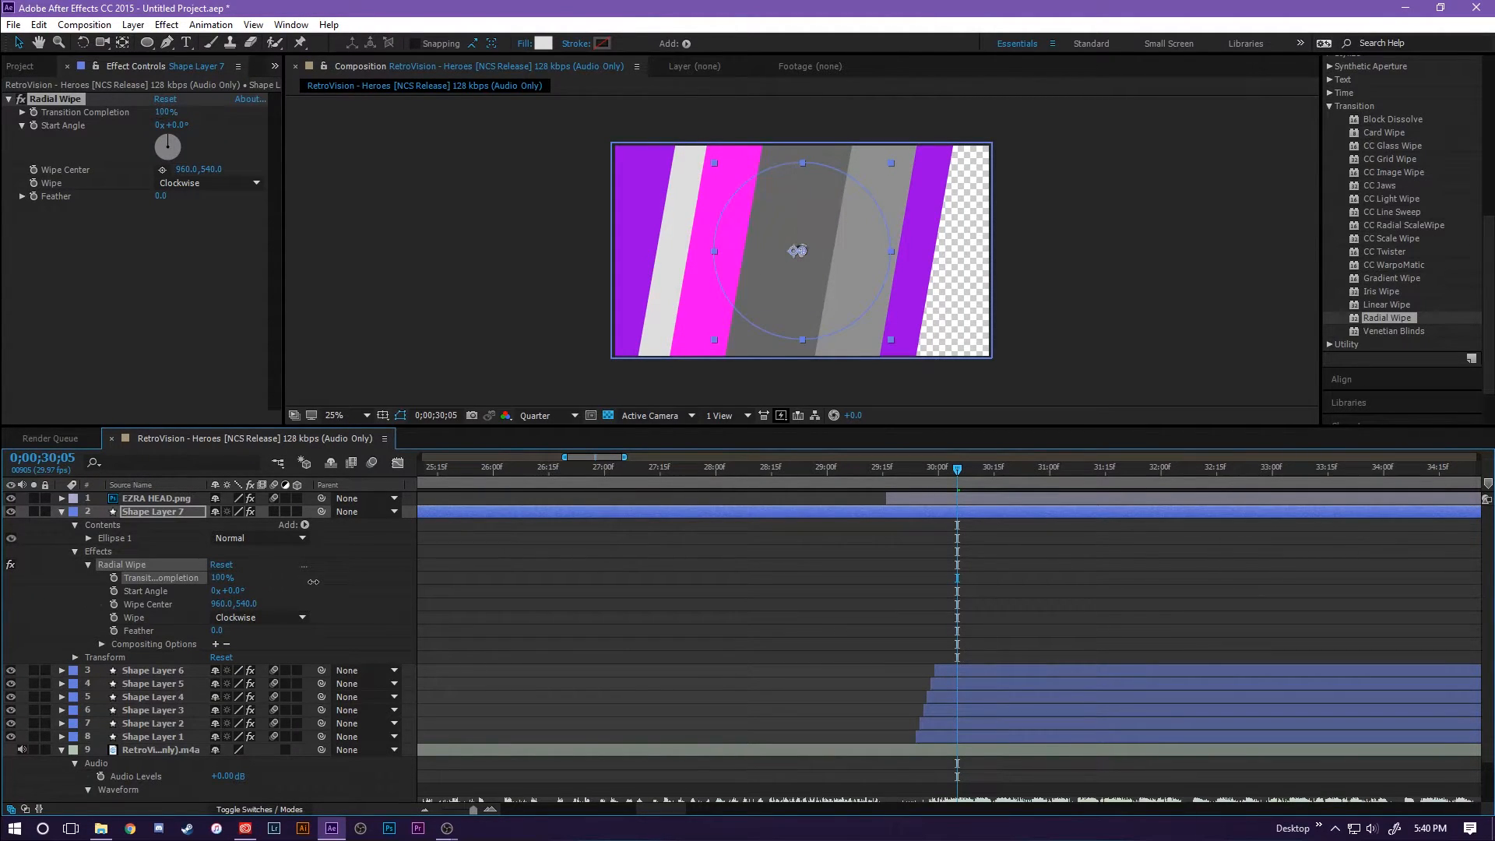
click(113, 578)
Add a Transition Completion keyframe of 0% at 0;00;30;17 and preview the circle's wipe from 0;00;29;25
drag(962, 473, 1002, 482)
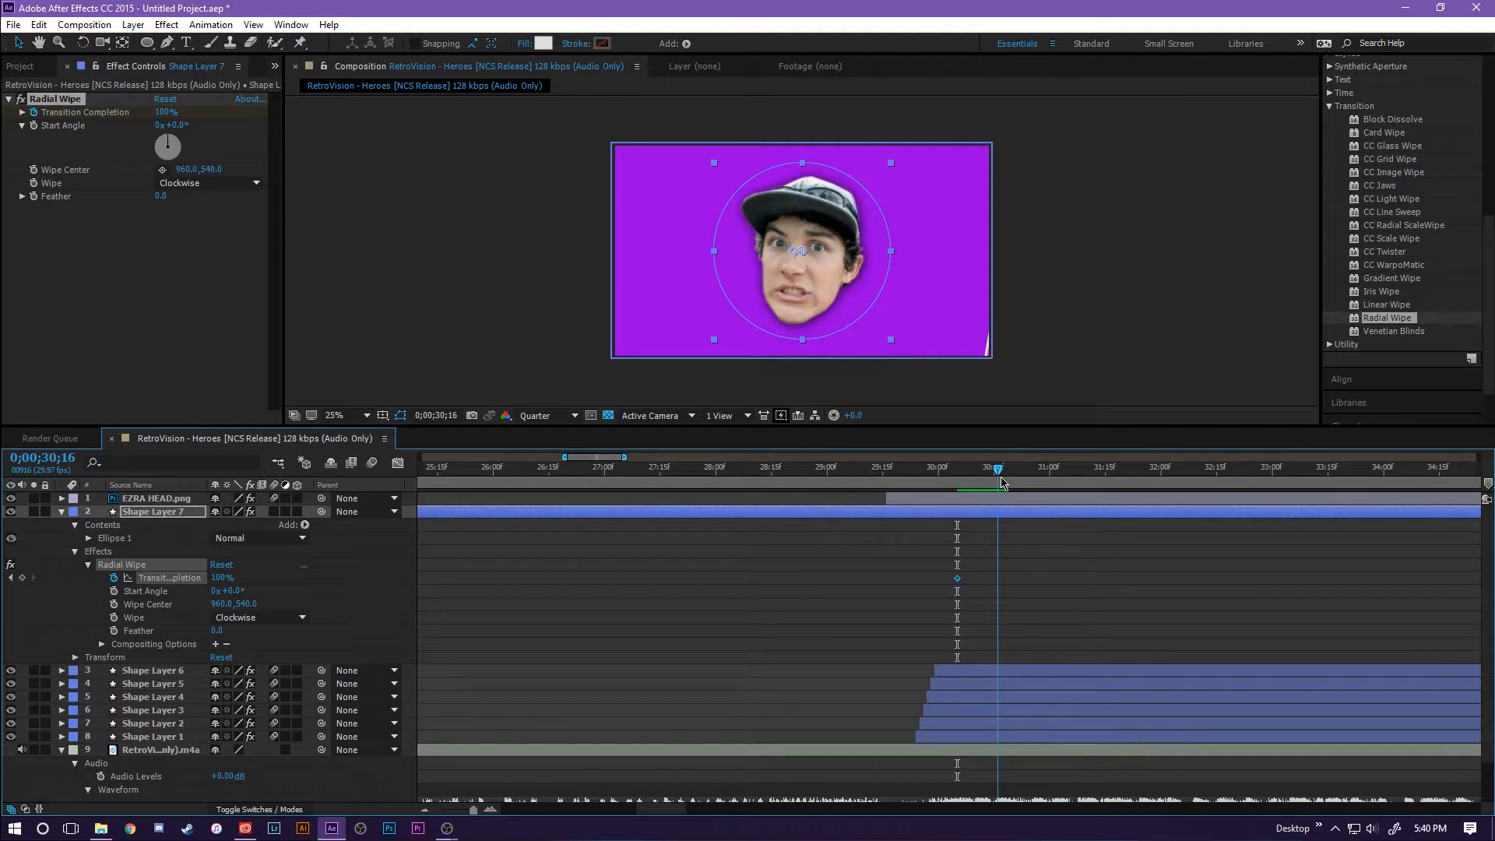
drag(220, 578, 212, 578)
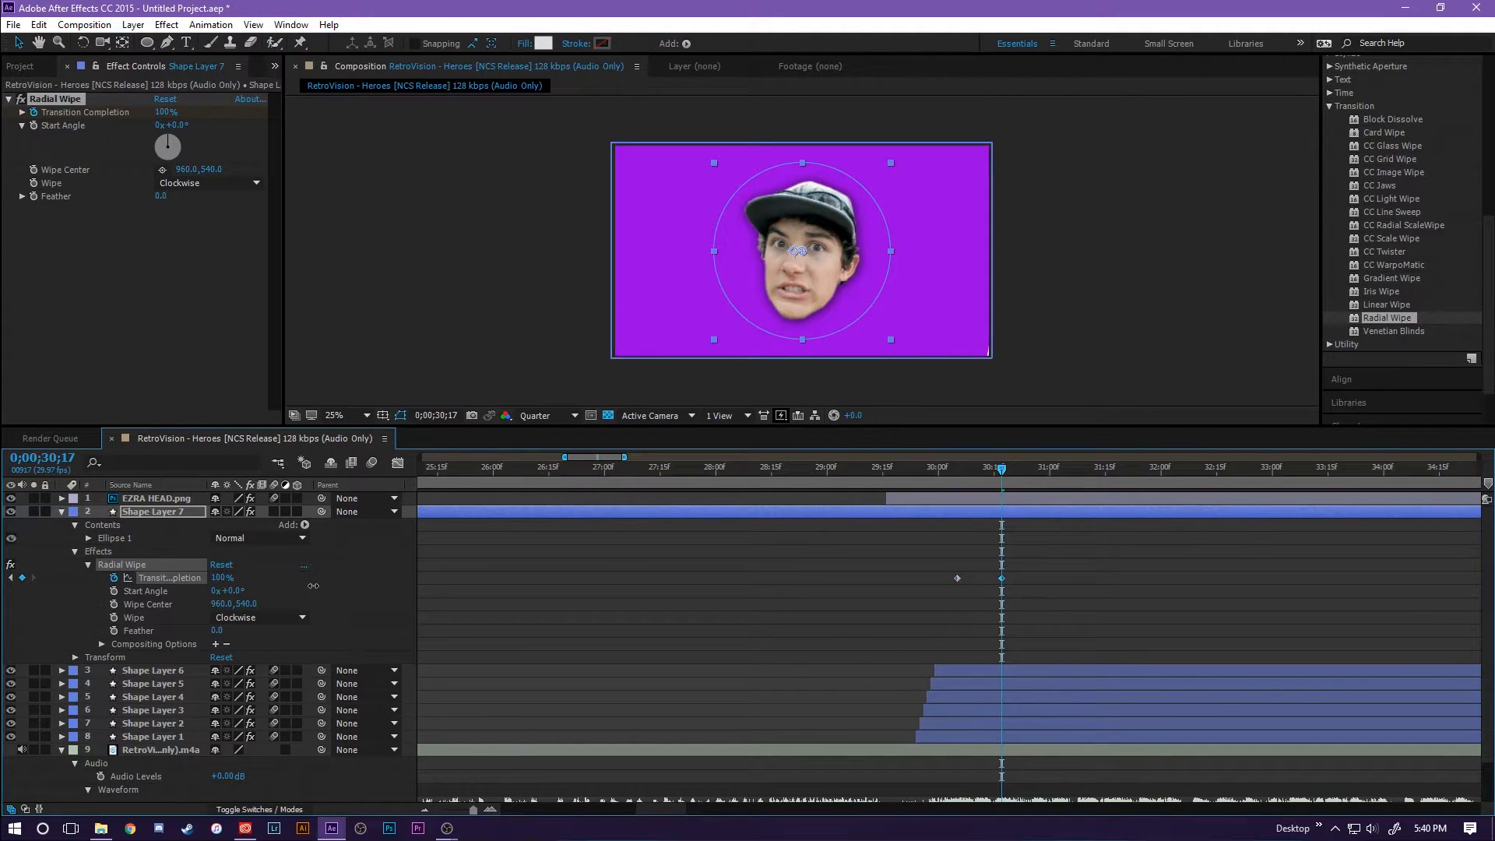
drag(412, 594, 162, 584)
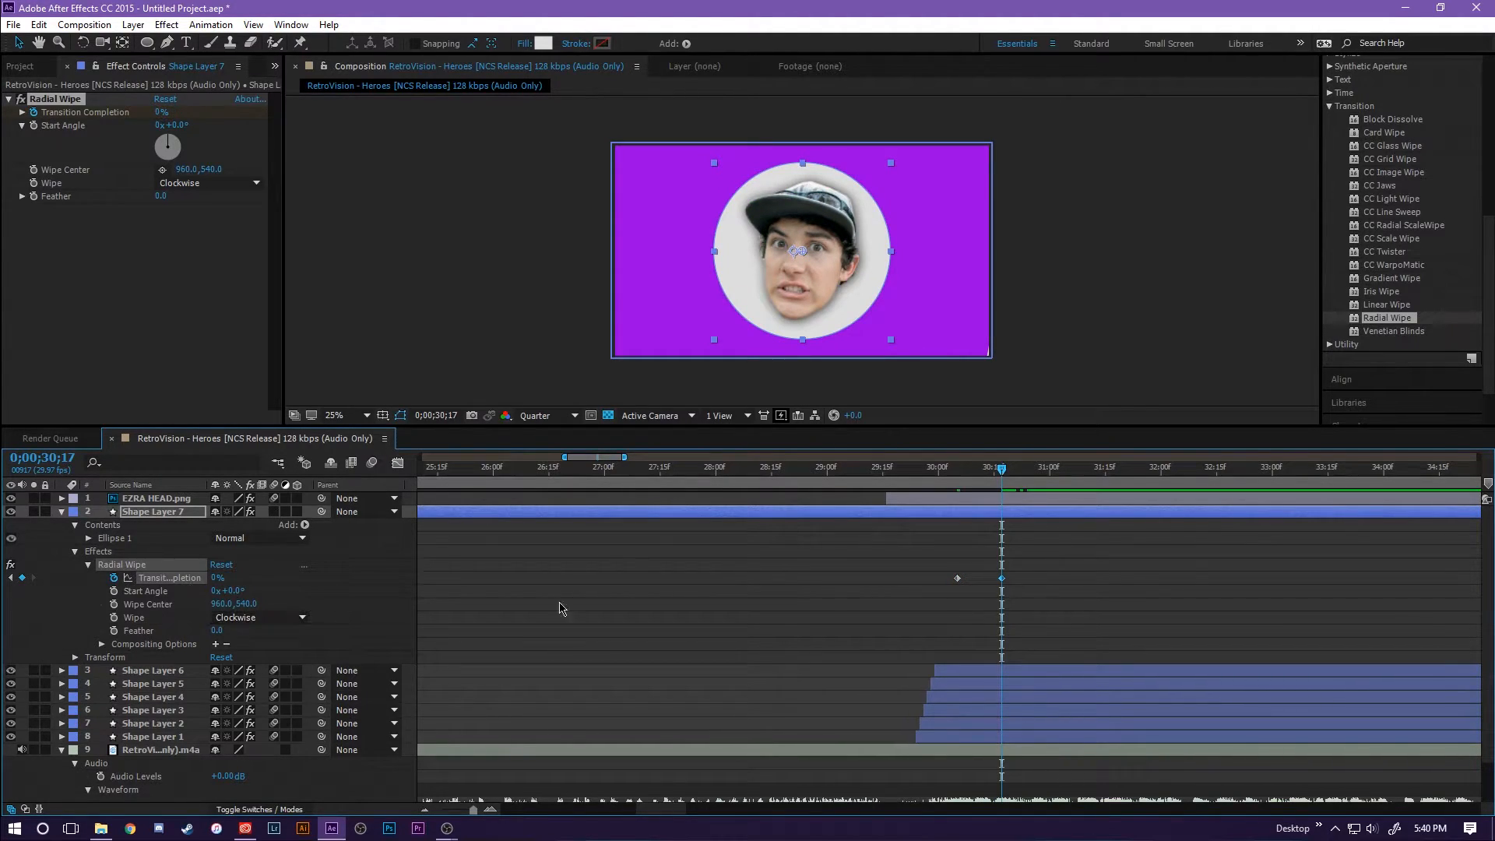
drag(1002, 482, 928, 482)
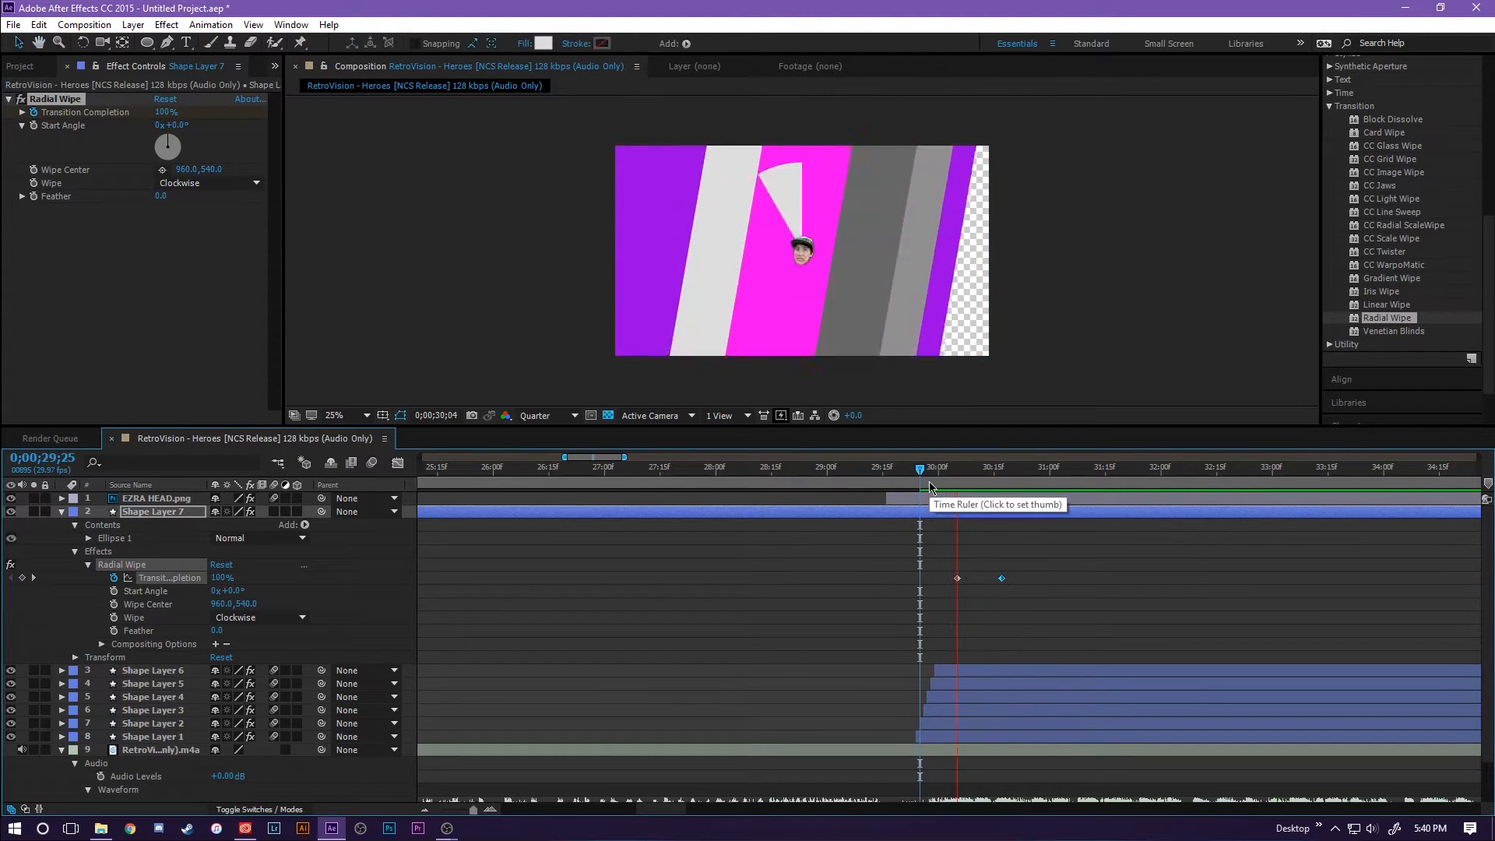
key(space)
Apply Easy Ease to both Transition Completion keyframes of the circle's Radial Wipe
drag(1052, 481, 996, 583)
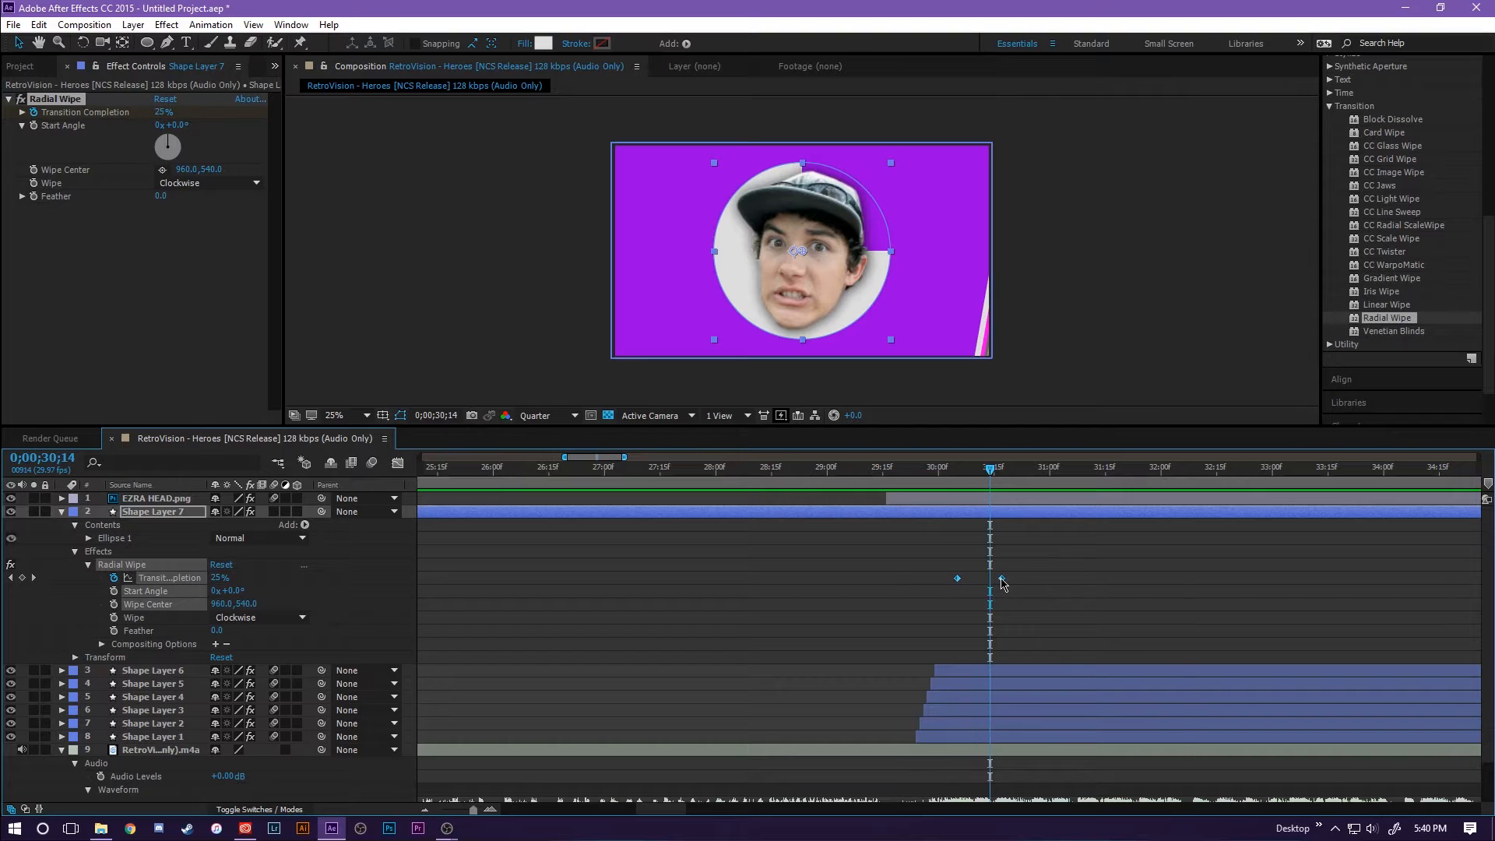
right_click(1001, 583)
mouse_move(1133, 770)
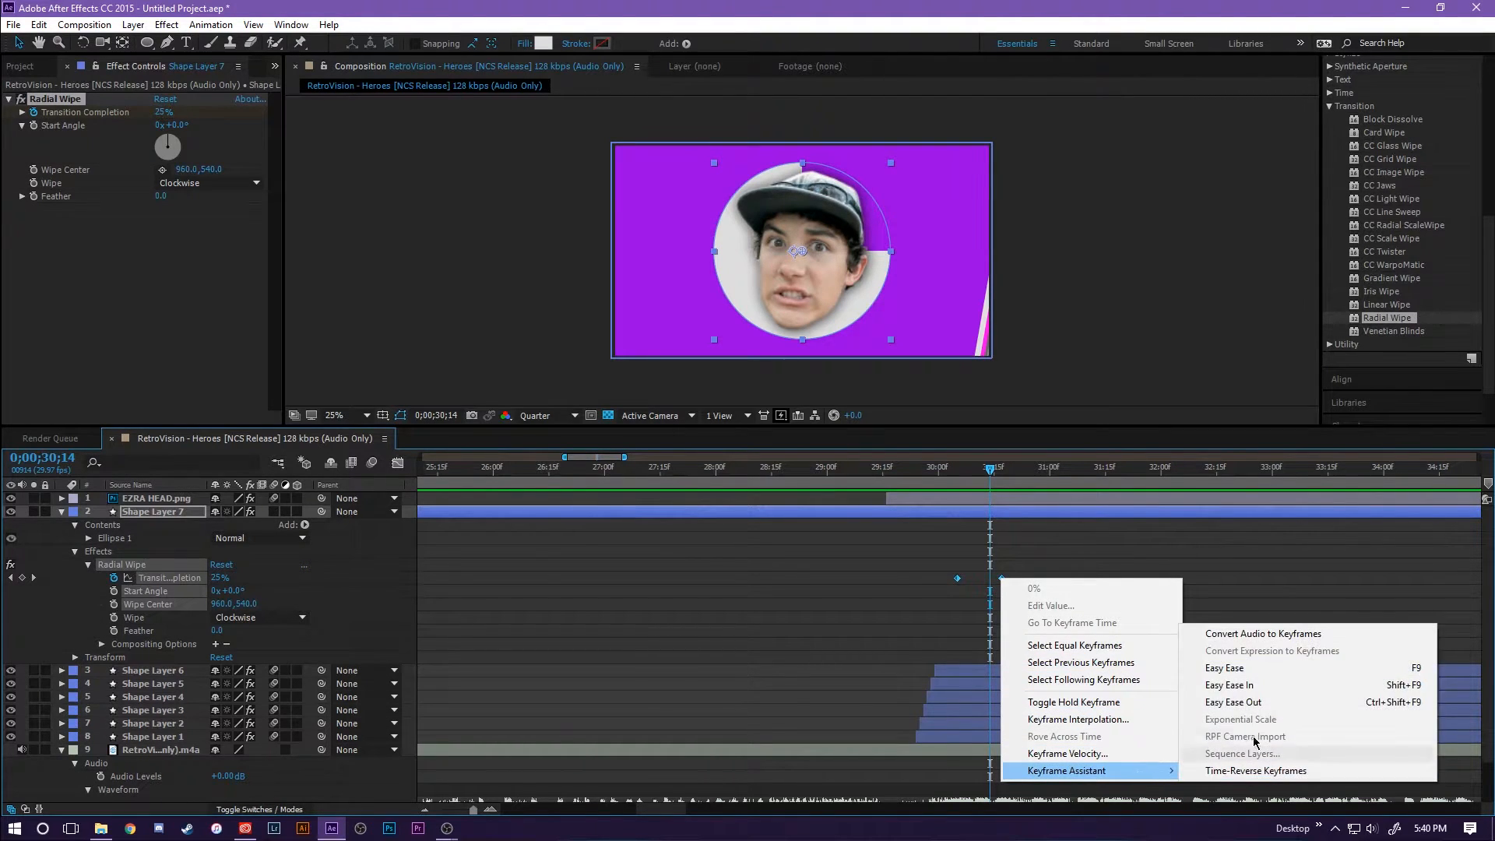
click(1242, 667)
Preview the eased circle wipe twice, the second time from 0;00;29;28, and collapse the circle layer's properties
drag(930, 472, 919, 486)
key(space)
key(space)
drag(1044, 471, 932, 498)
key(space)
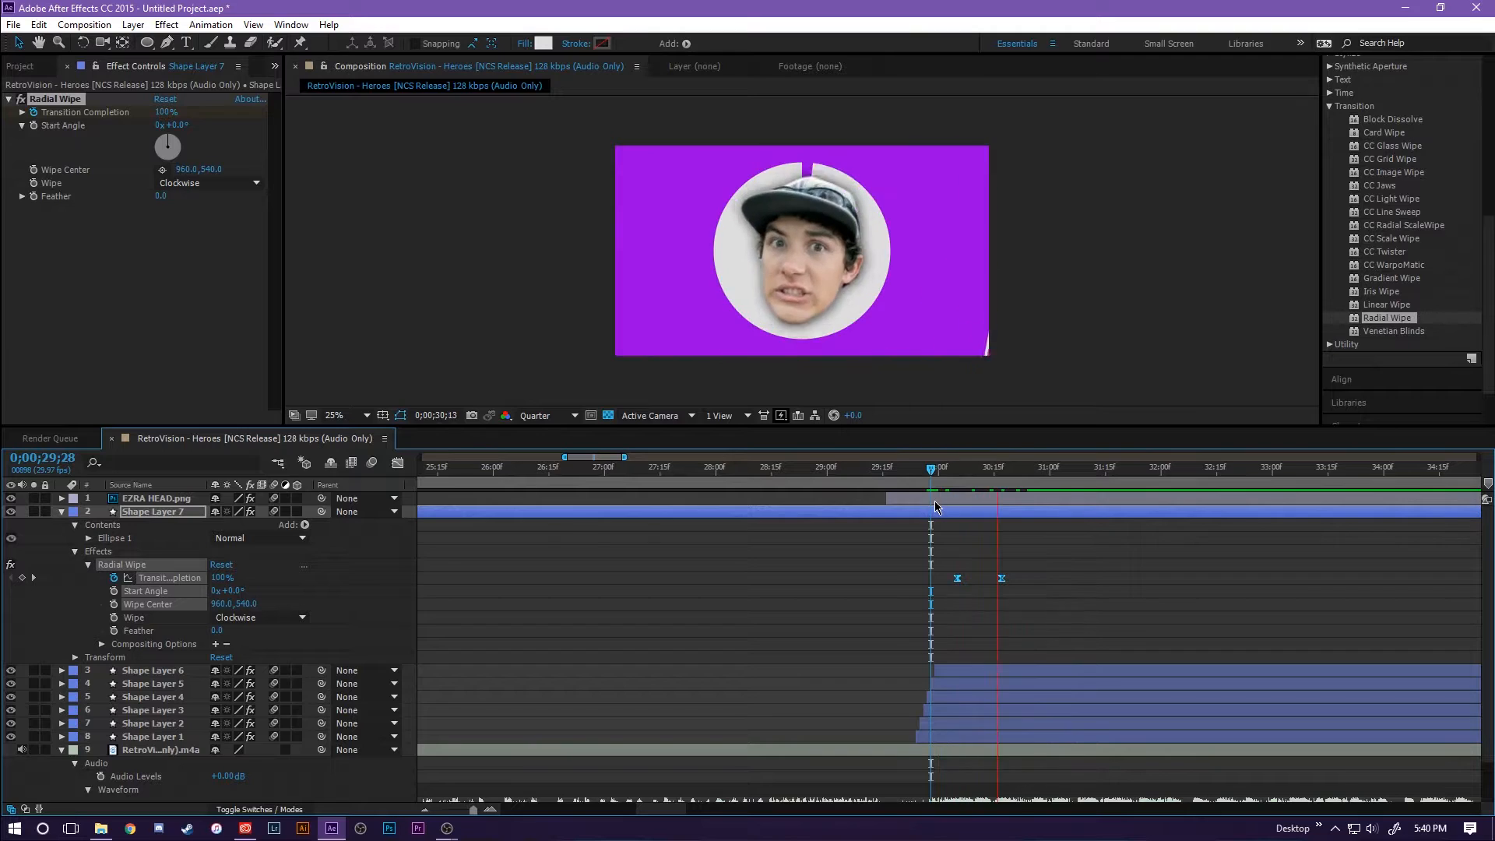
key(space)
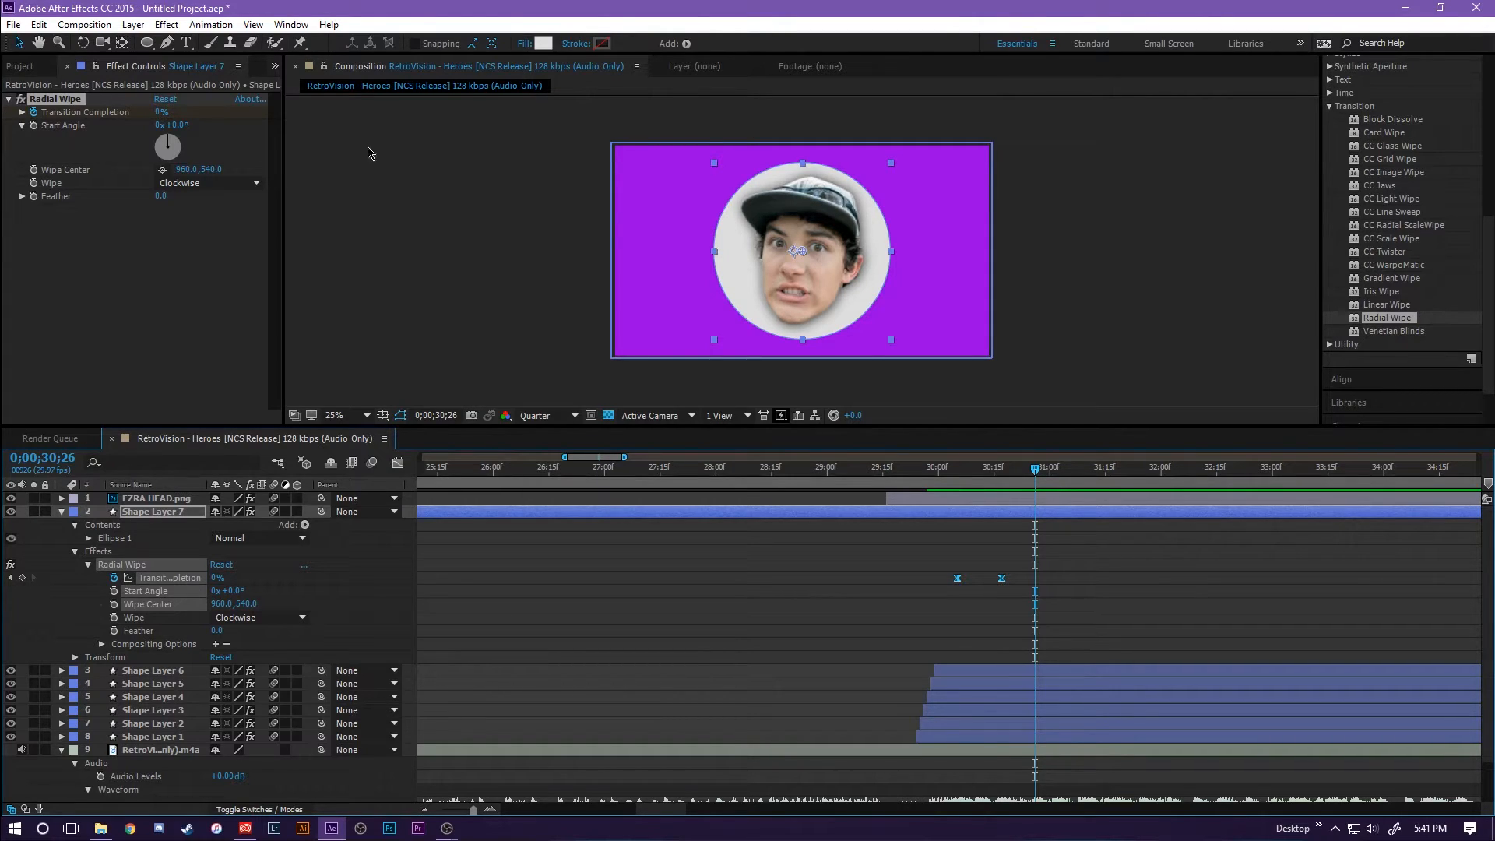
click(61, 512)
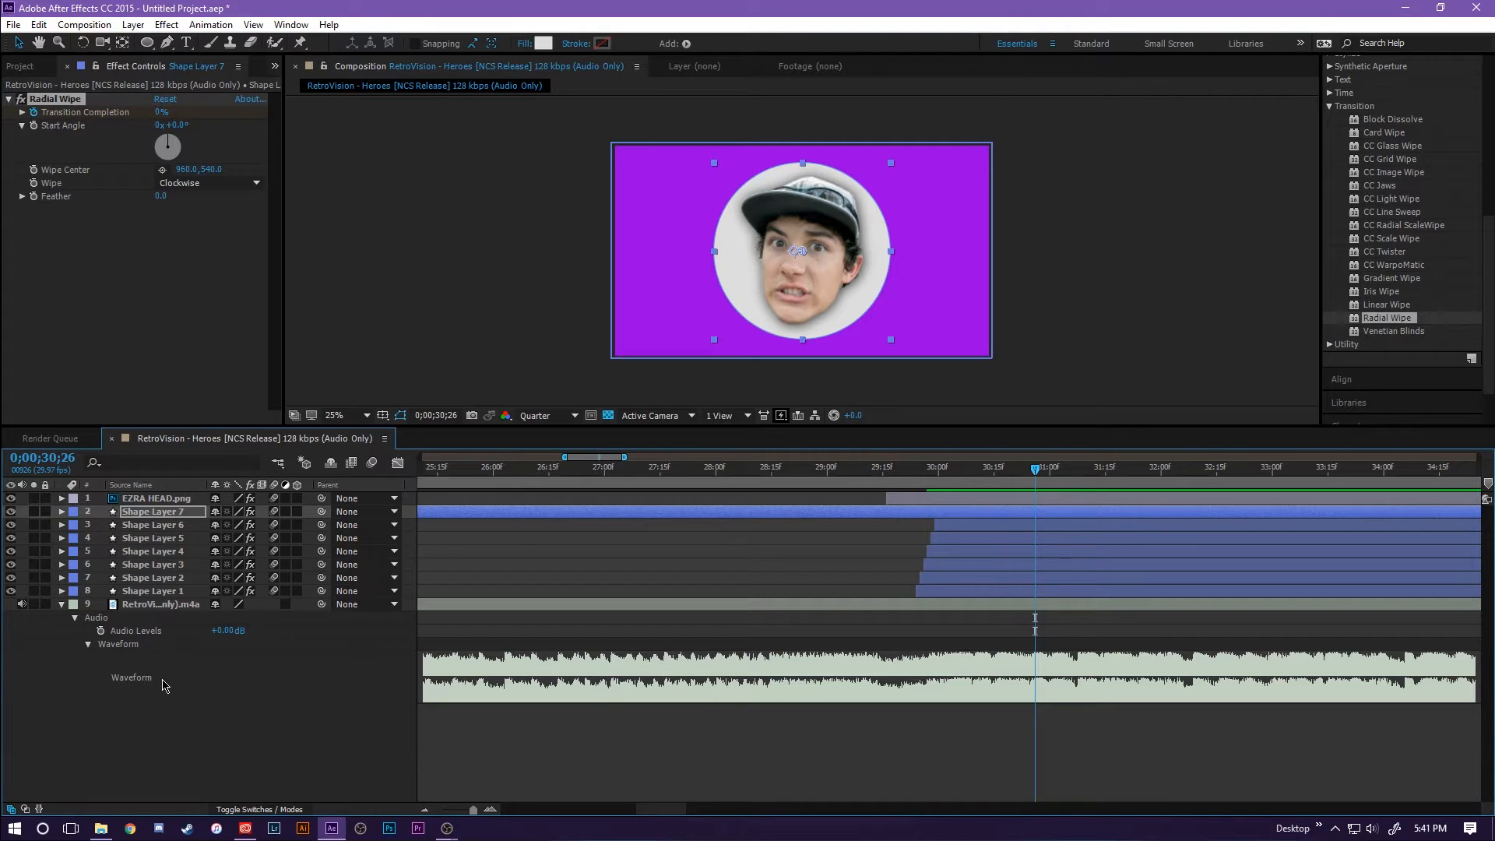
Convert the RetroVision music layer's audio to keyframes
right_click(171, 609)
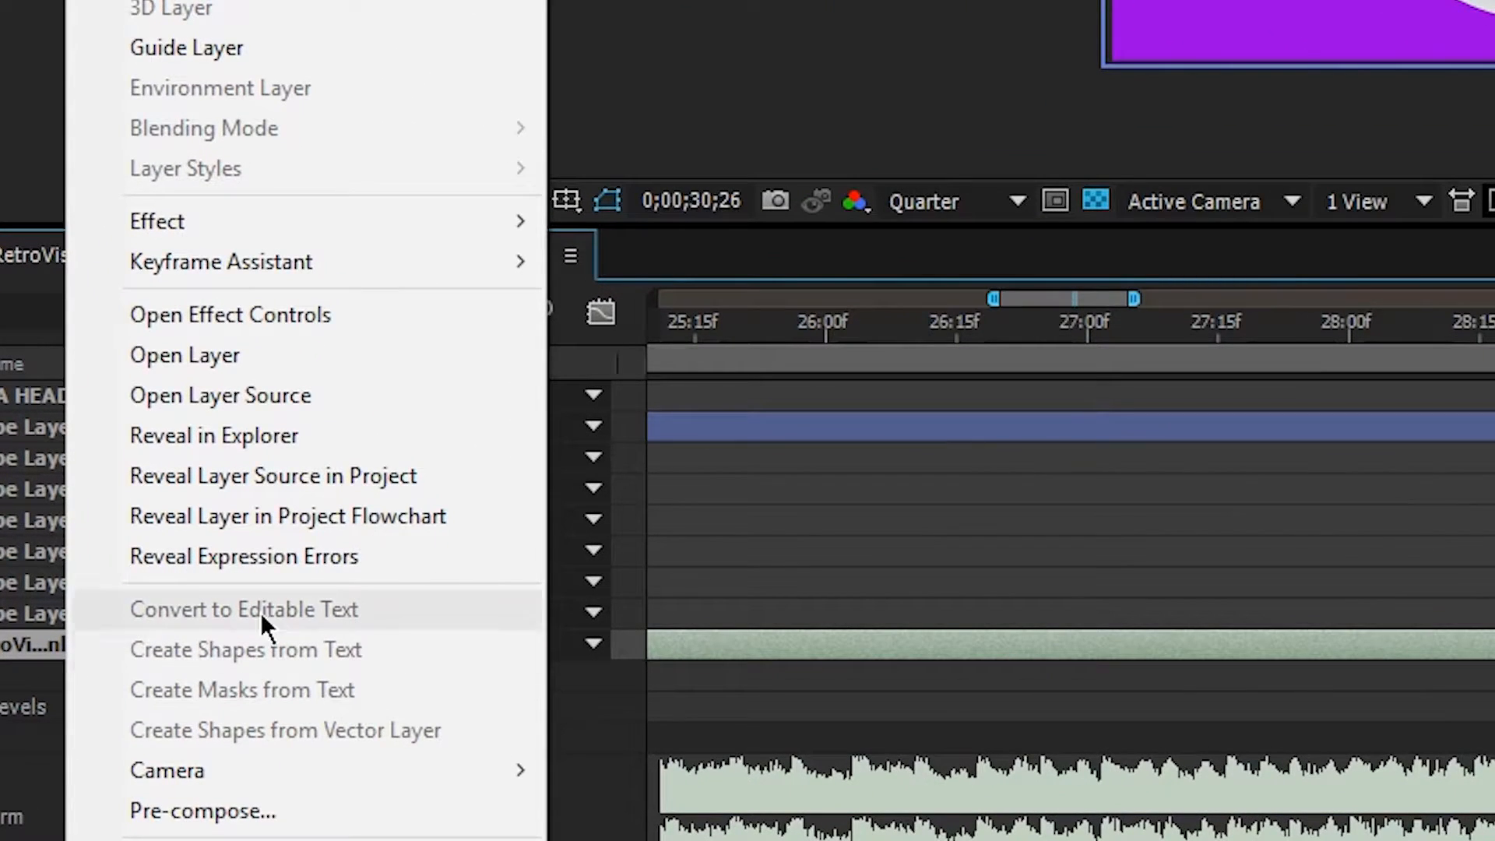
mouse_move(456, 264)
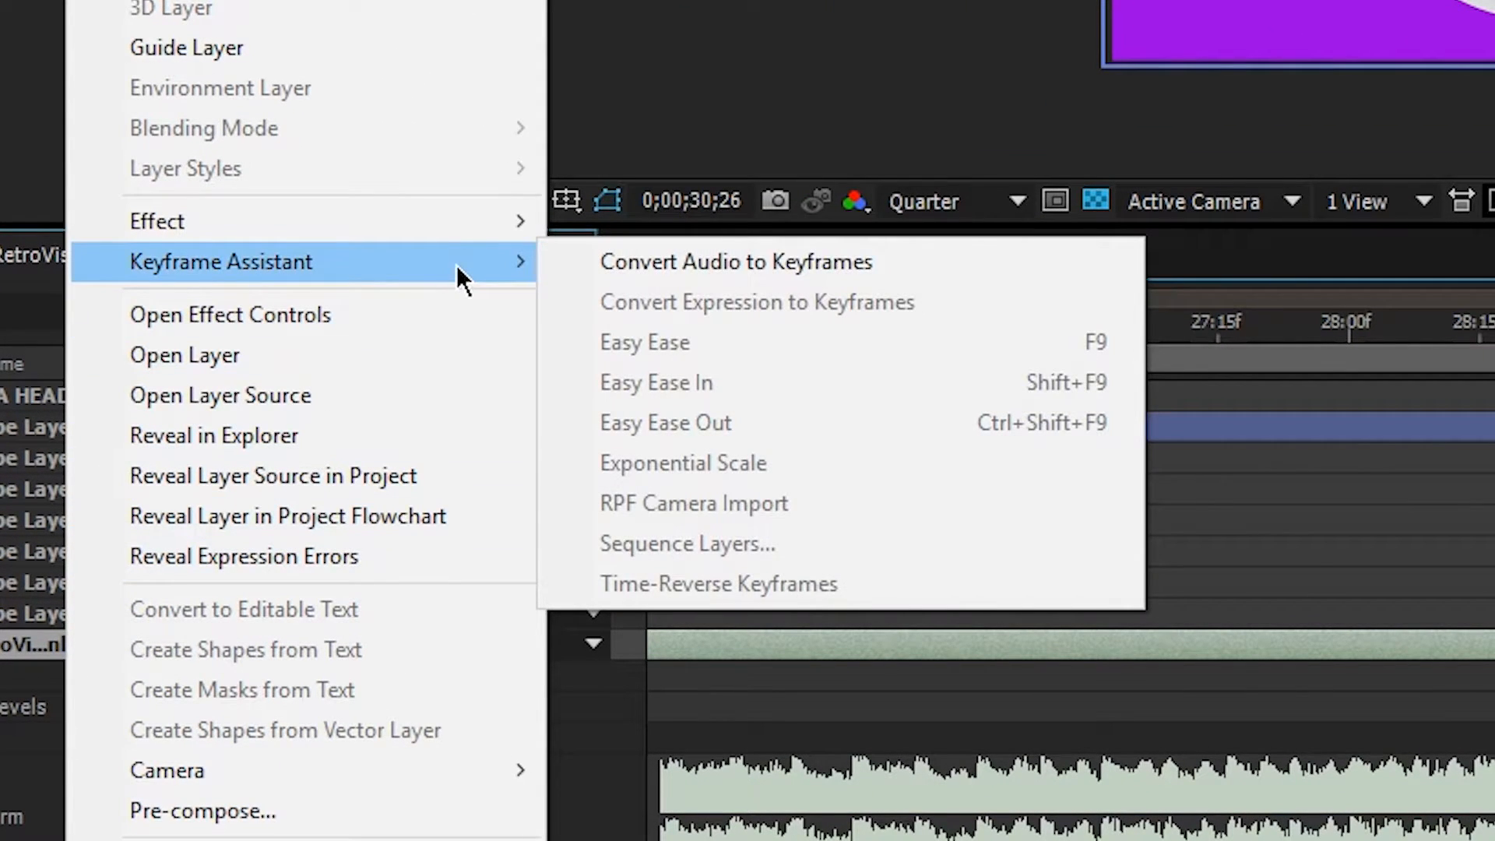
click(678, 269)
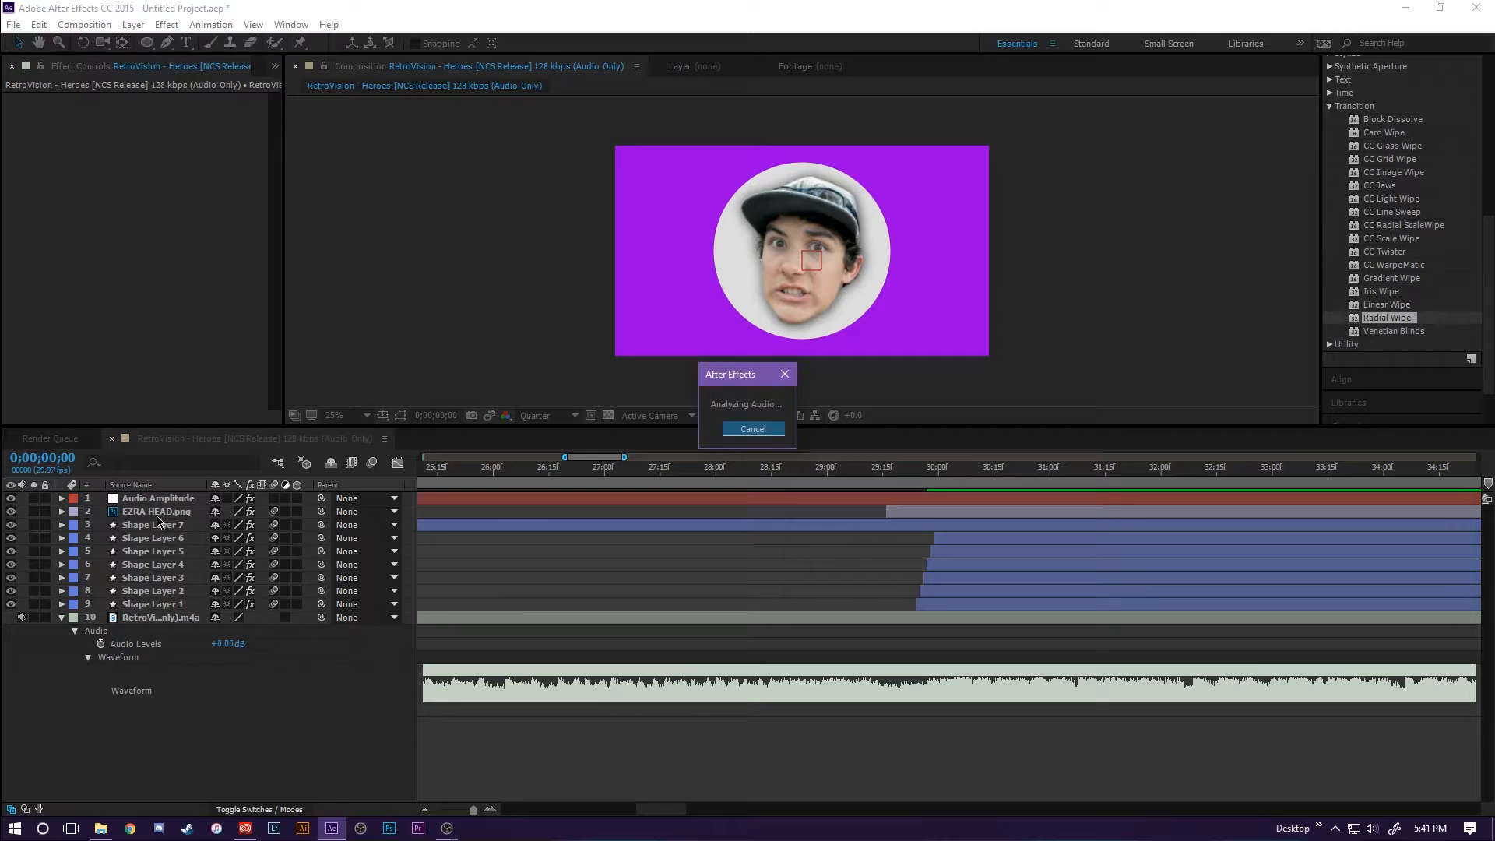
click(14, 397)
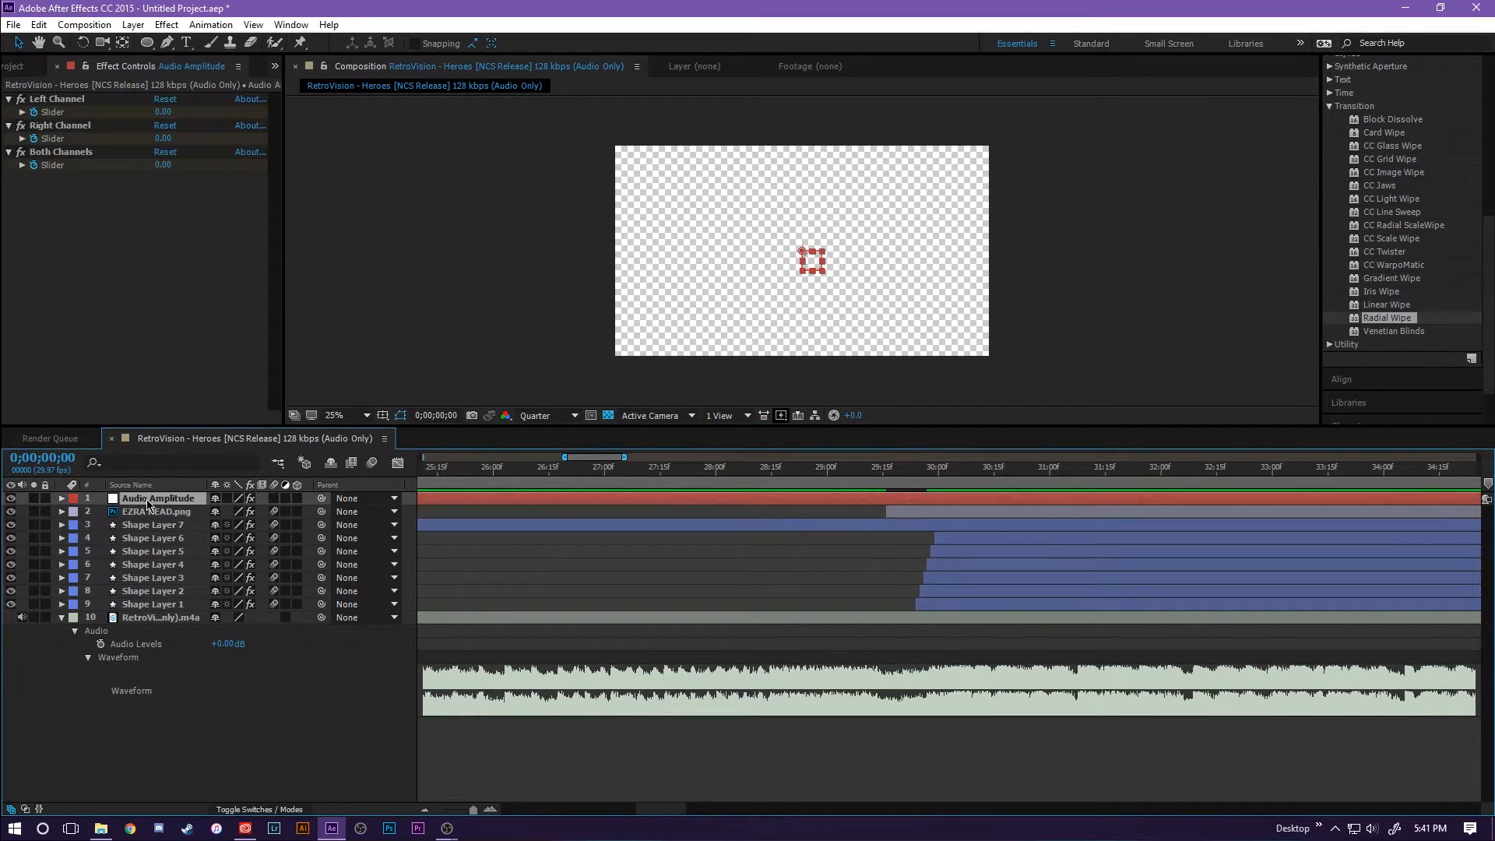
Delete the Left Channel and Right Channel effects from the Audio Amplitude layer
click(62, 498)
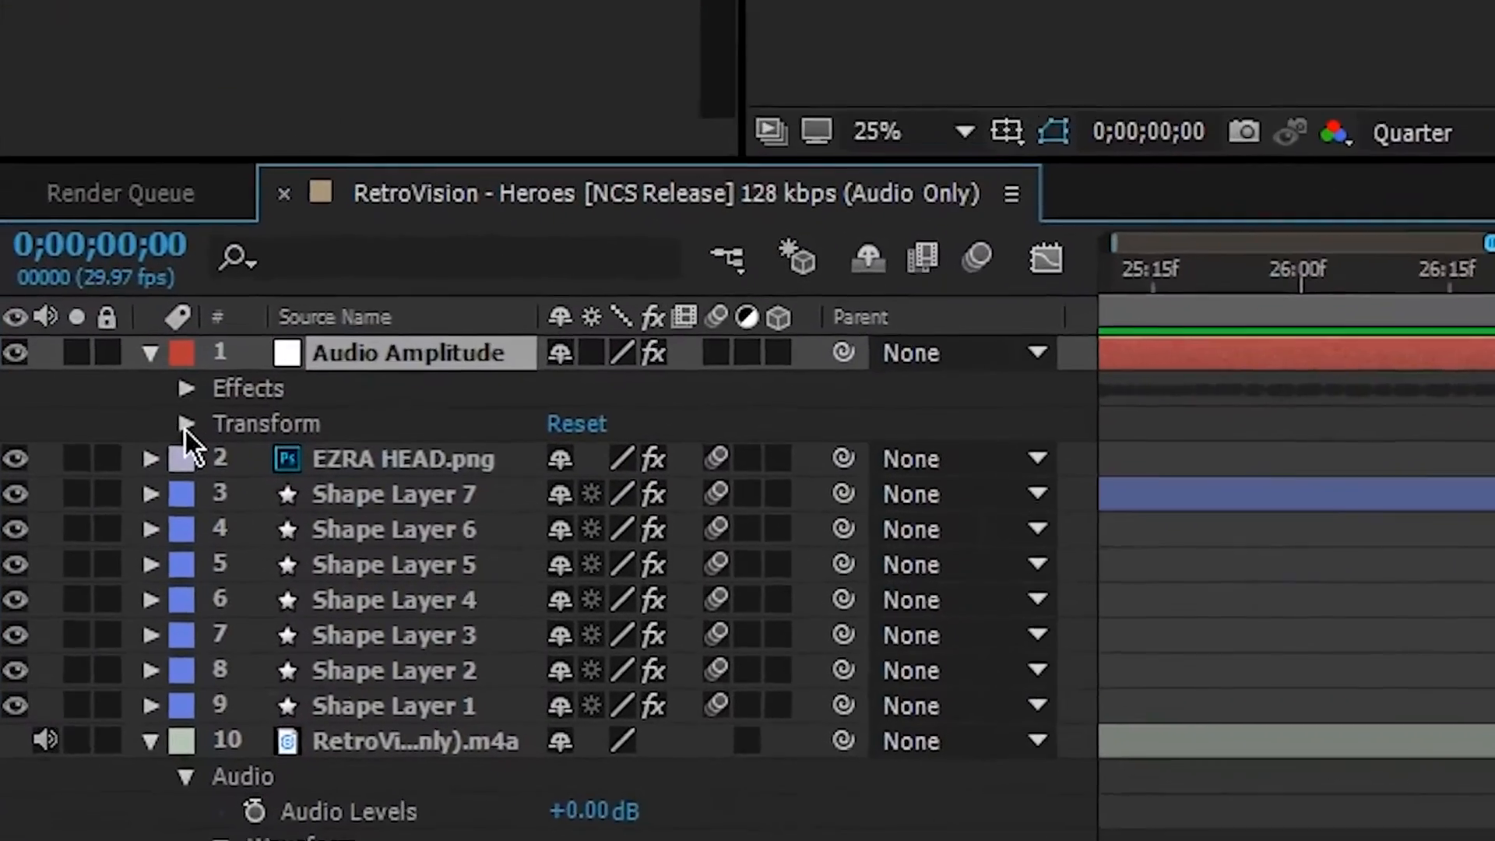
click(102, 499)
click(102, 499)
click(102, 481)
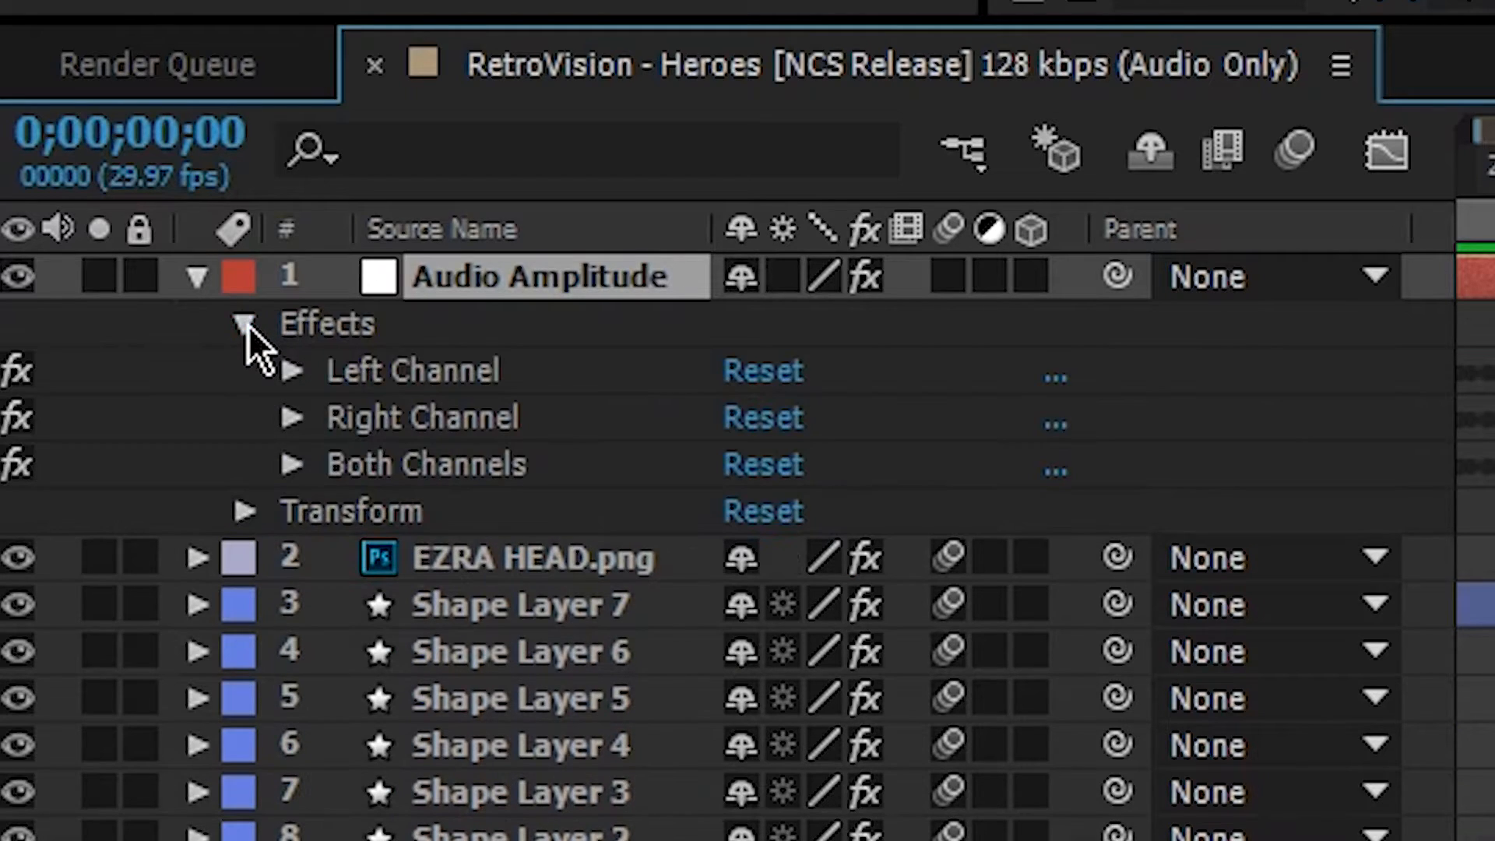
click(419, 369)
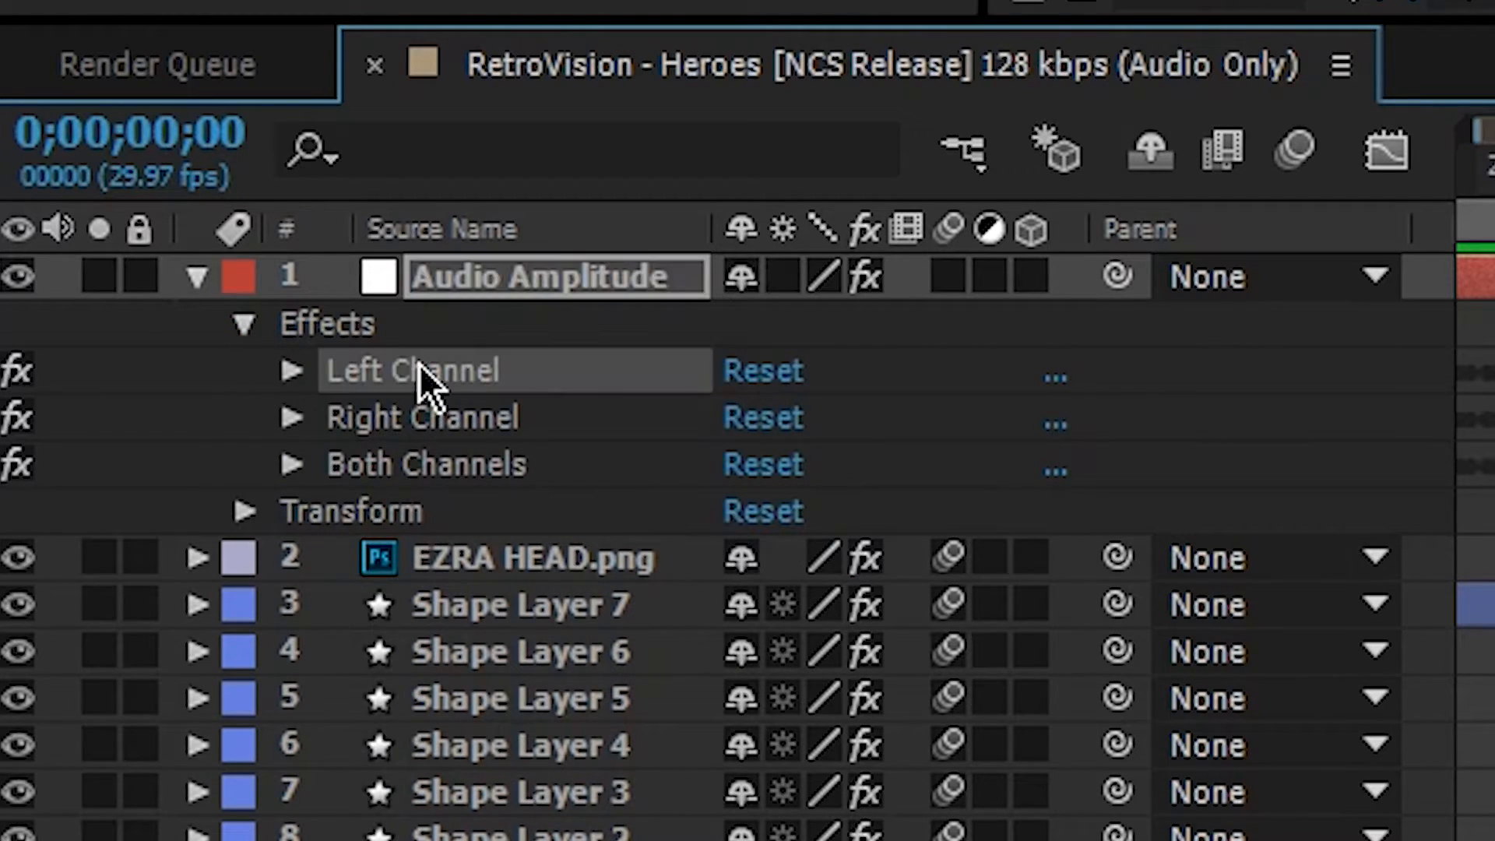
shift+click(438, 411)
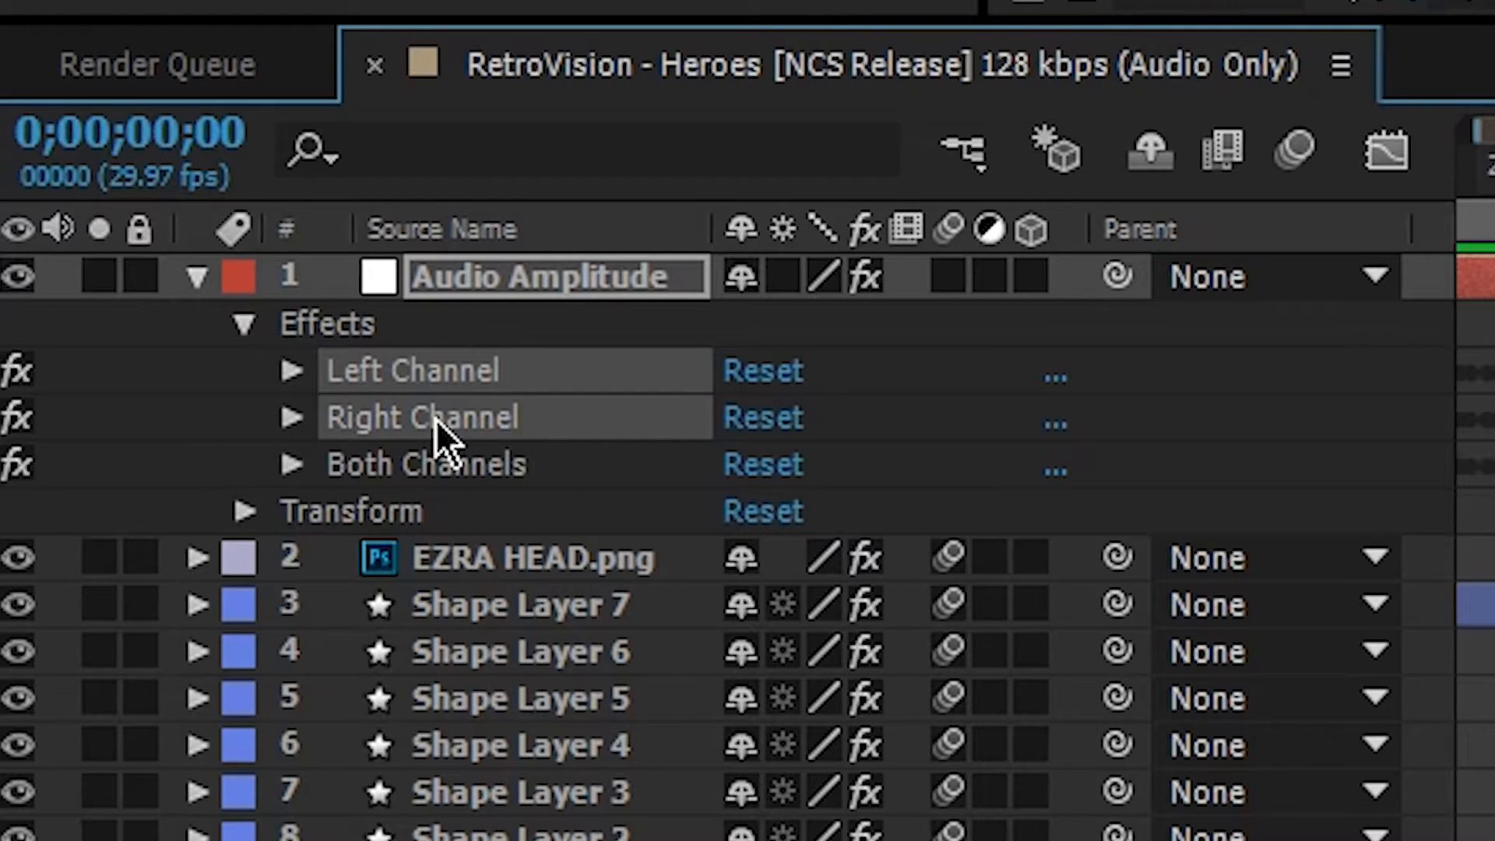
key(Delete)
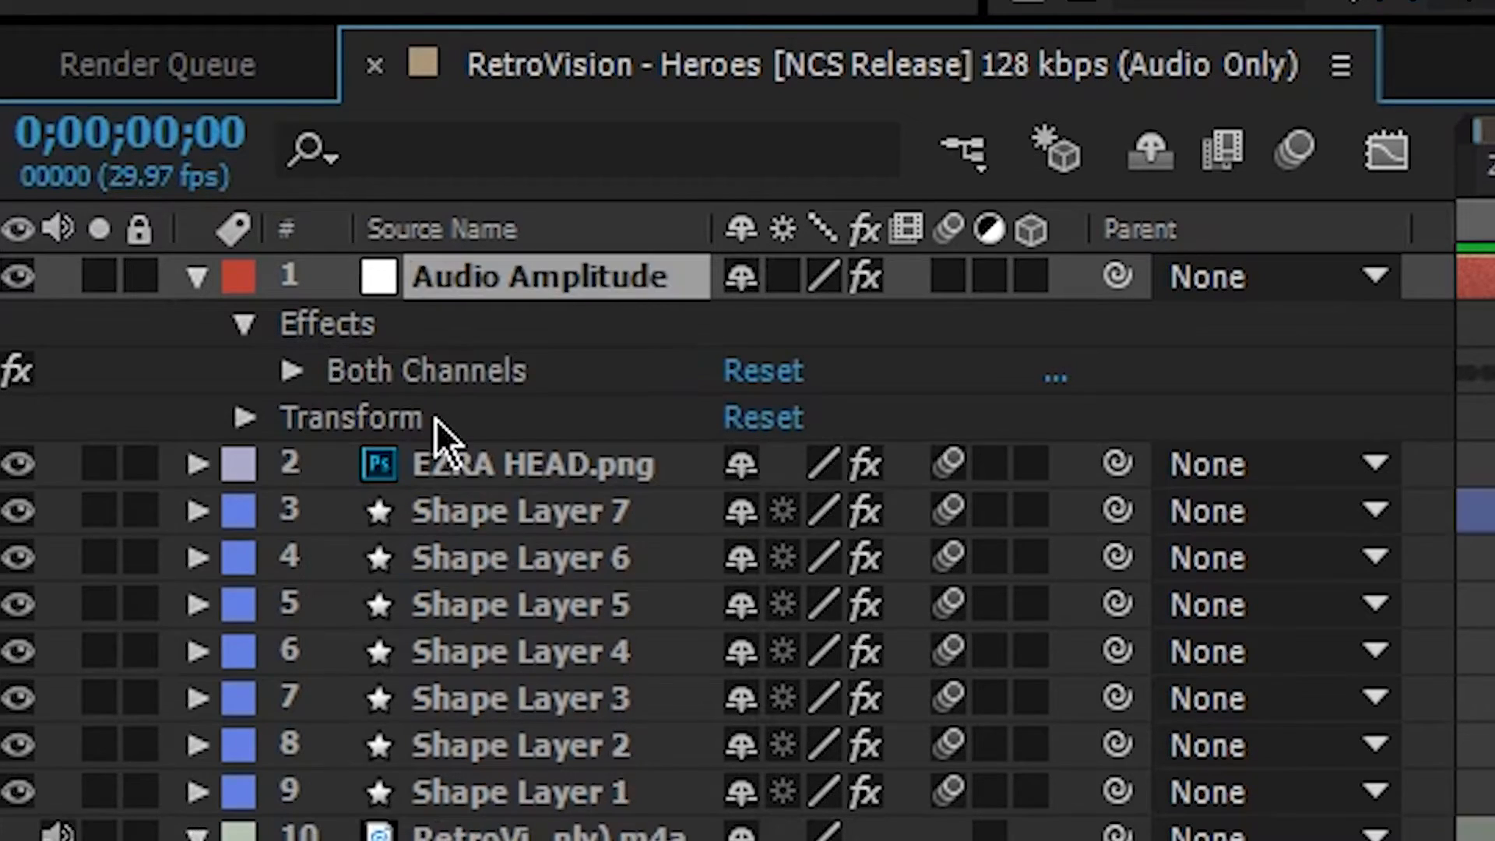
Add an expression to the Slider of Both Channels, show its graph and clear the default expression text
click(292, 368)
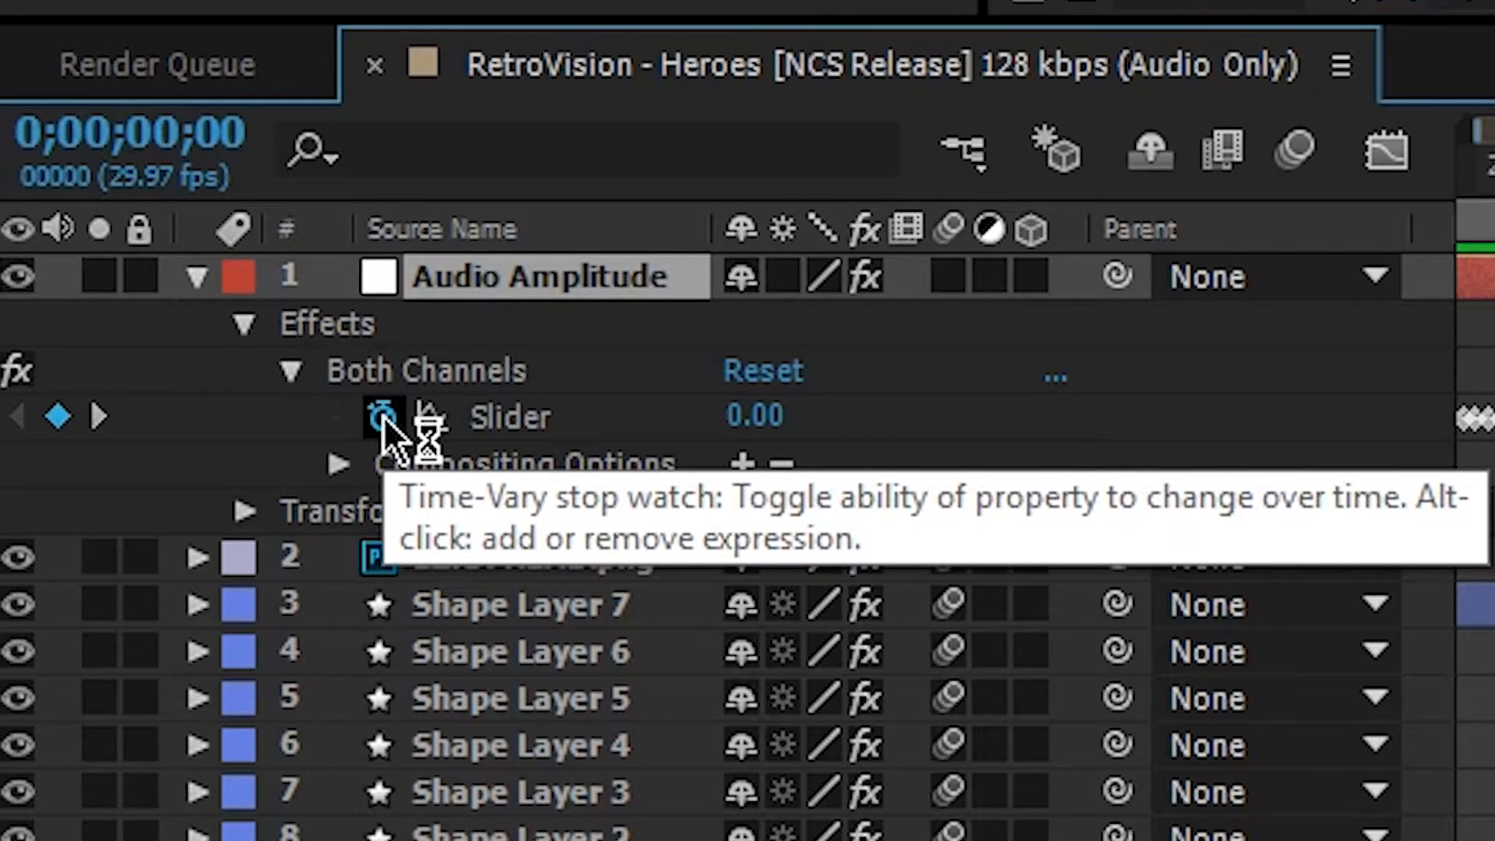
alt+click(381, 417)
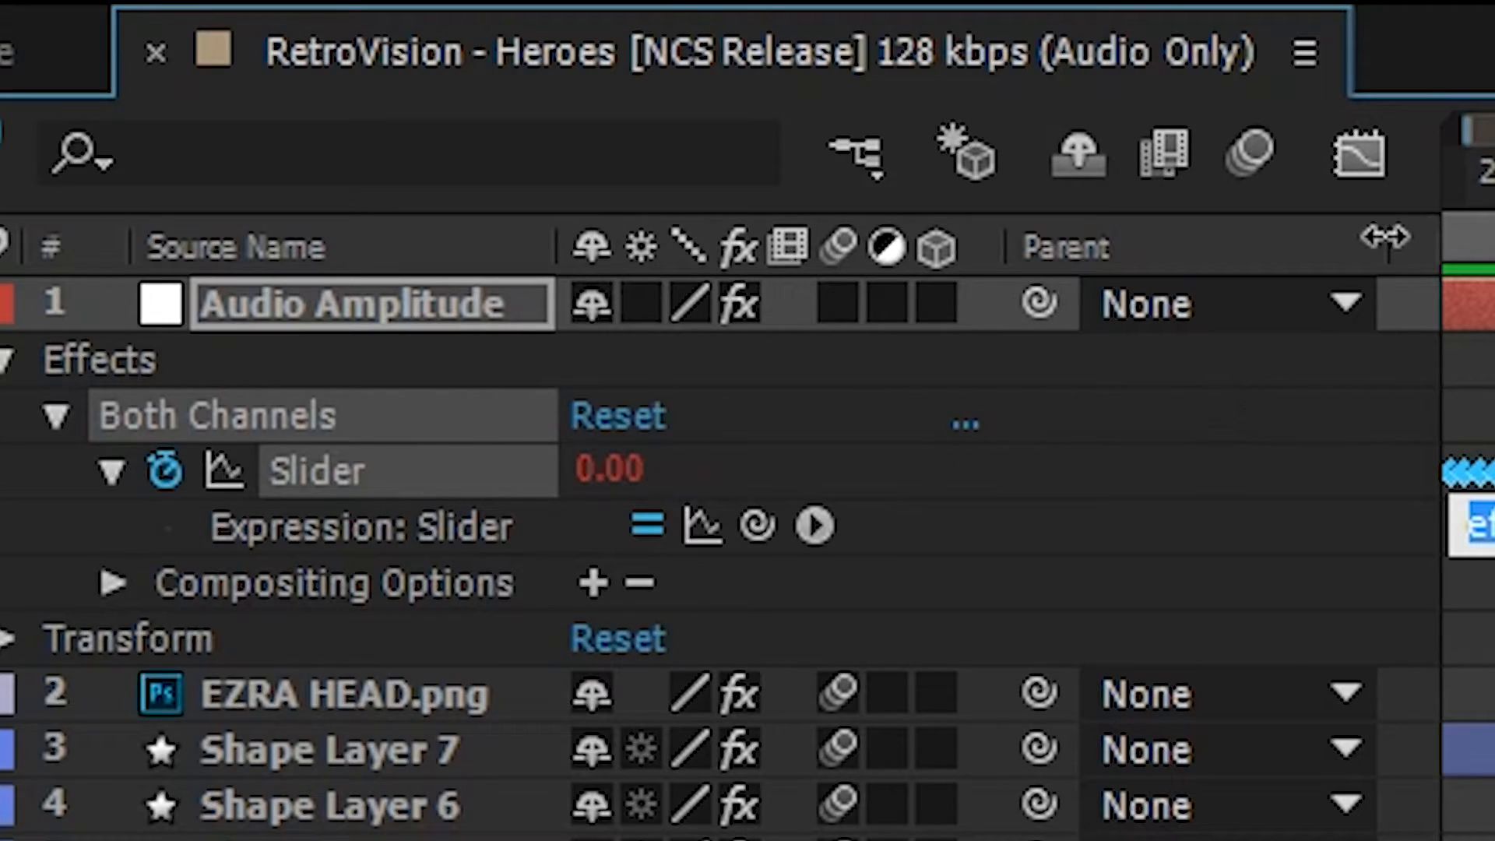
click(1361, 156)
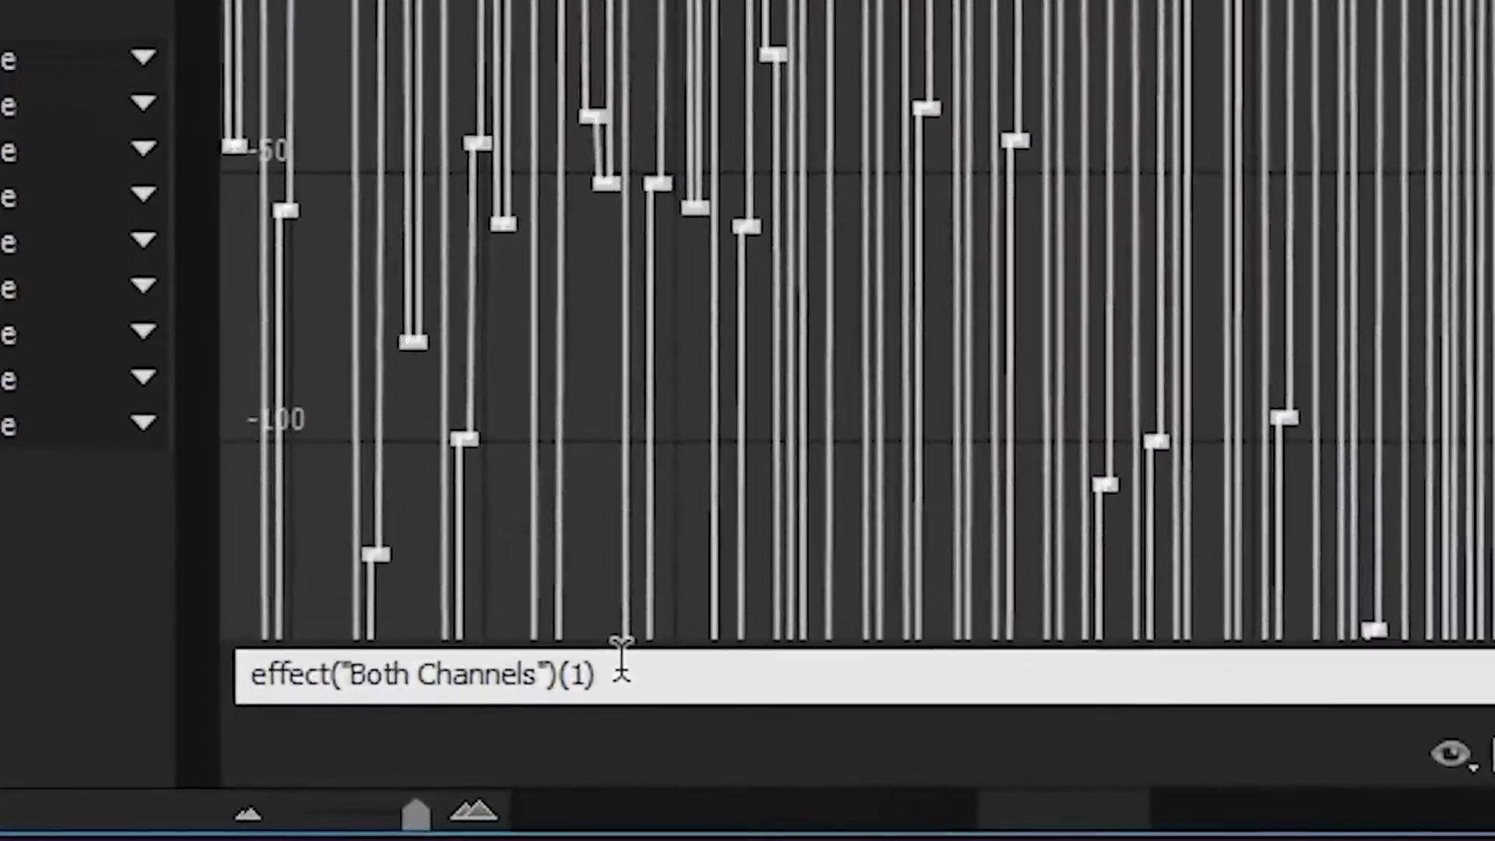
key(BackSpace)
key(BackSpace)
key(BackSpace)
key(BackSpace)
key(BackSpace)
key(BackSpace)
key(BackSpace)
key(BackSpace)
key(BackSpace)
key(BackSpace)
key(BackSpace)
key(BackSpace)
key(BackSpace)
key(BackSpace)
key(BackSpace)
key(BackSpace)
key(BackSpace)
key(BackSpace)
key(BackSpace)
key(BackSpace)
key(BackSpace)
key(BackSpace)
key(BackSpace)
key(BackSpace)
key(BackSpace)
key(BackSpace)
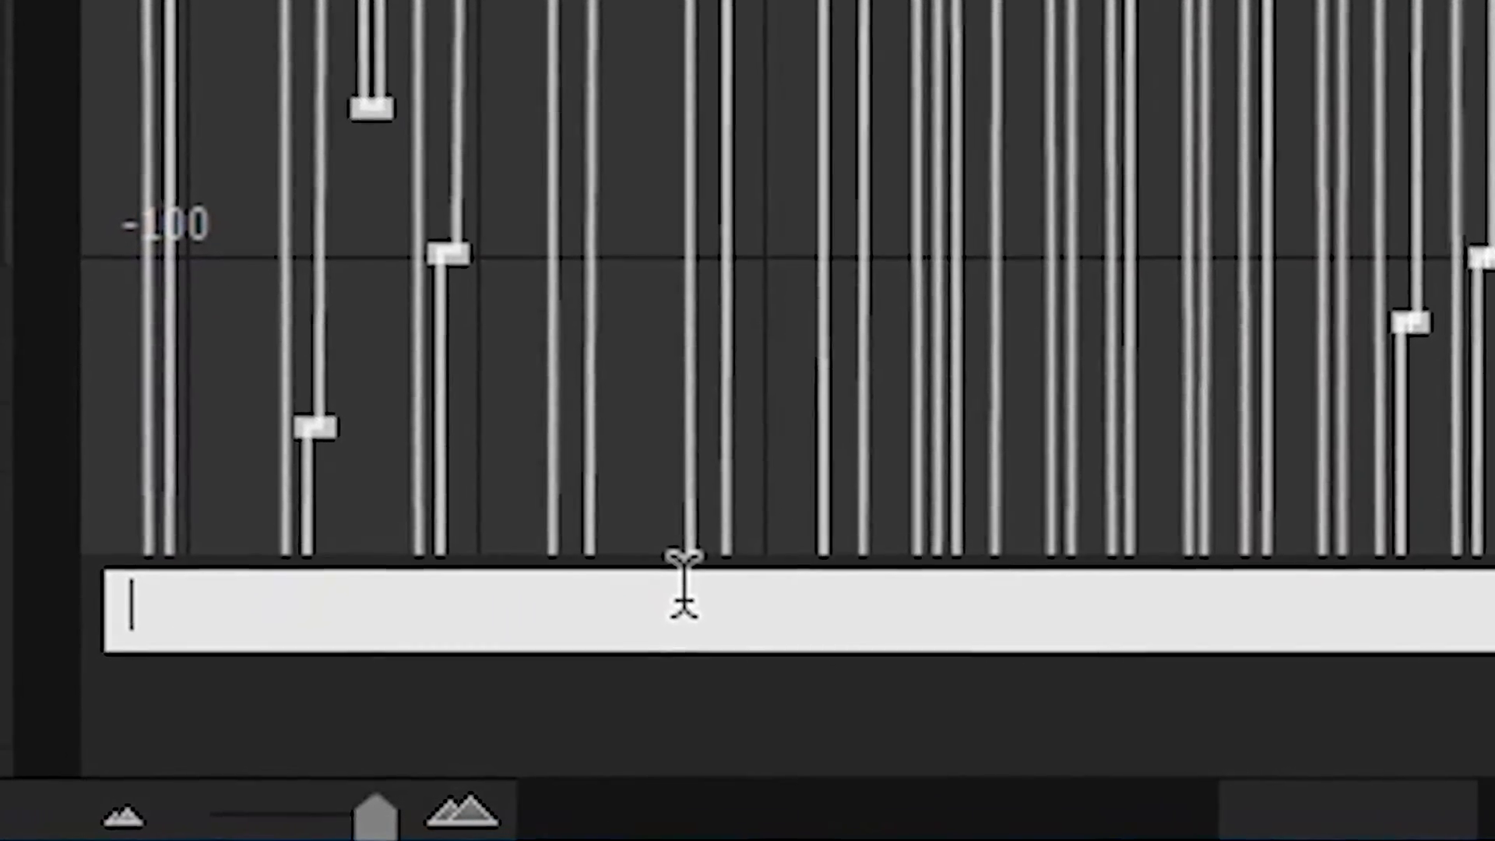
Enter the expression value(linear,-30,80,70,100) for the Both Channels Slider, close the graph view and move to 0;00;26;13
text(value)
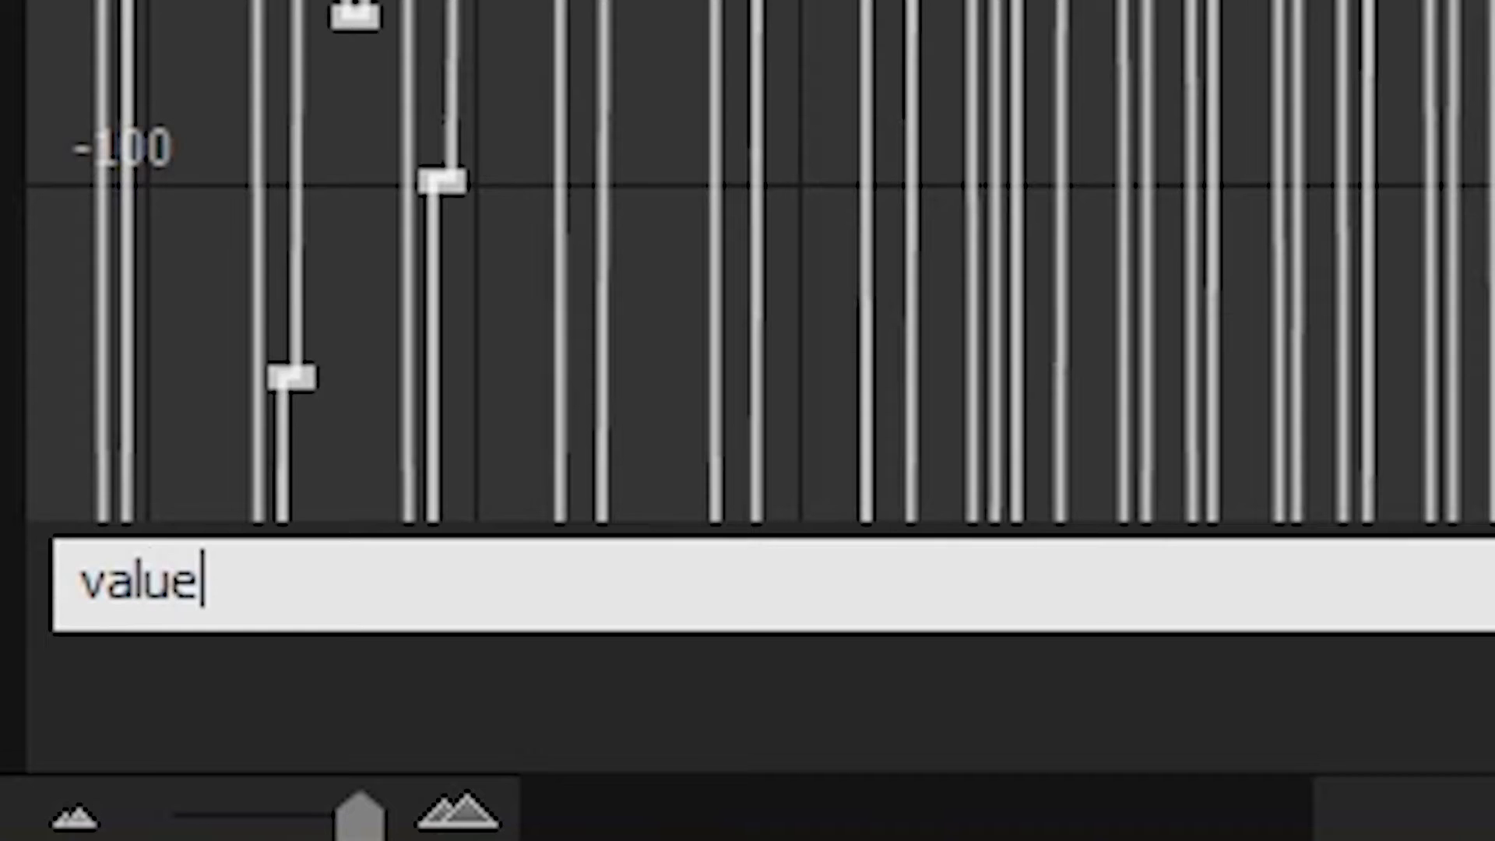
text(()
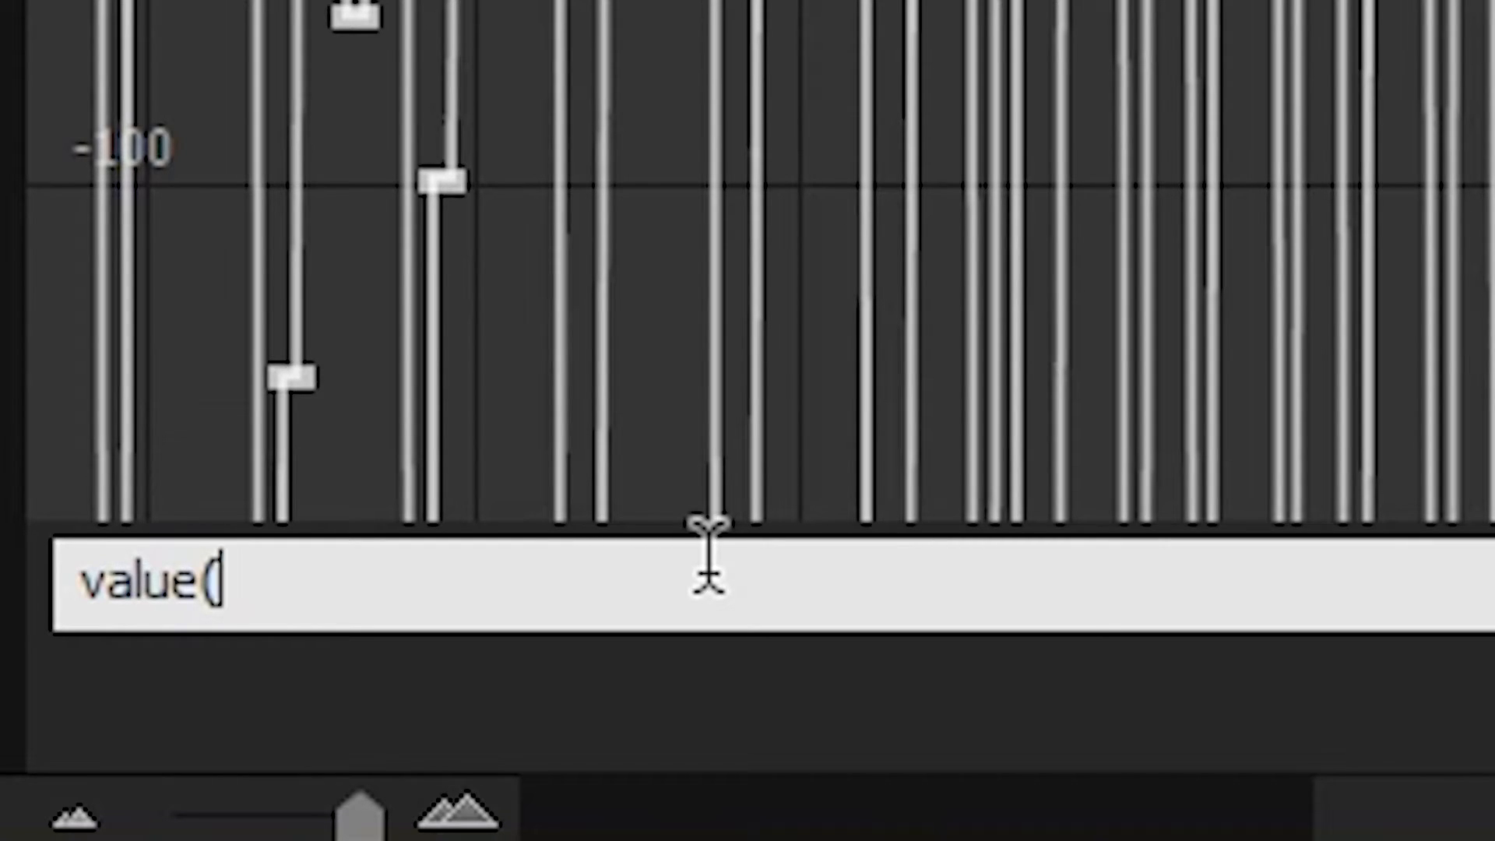
text(linear)
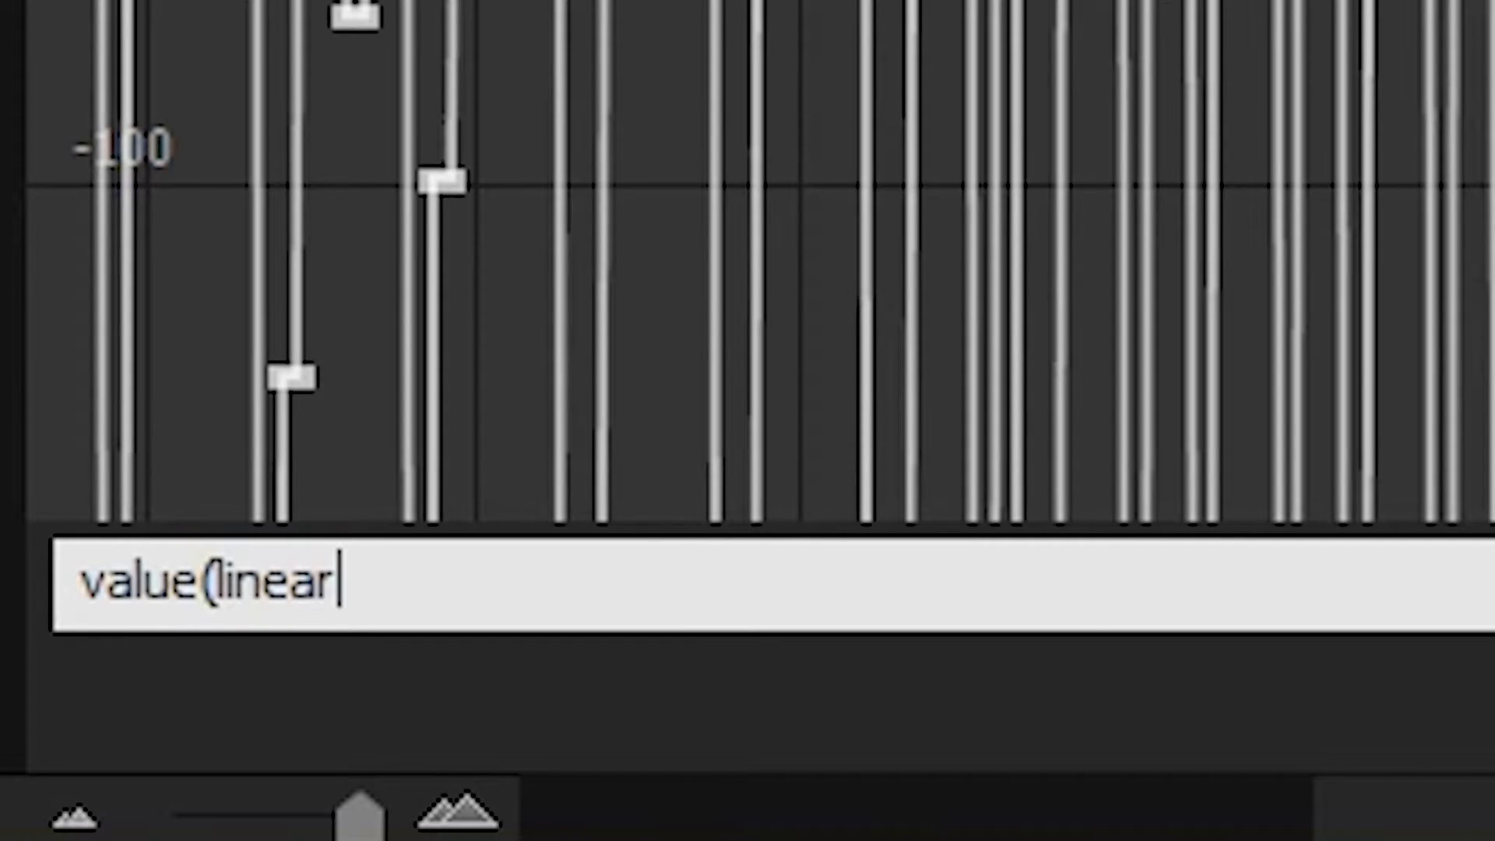
text(,)
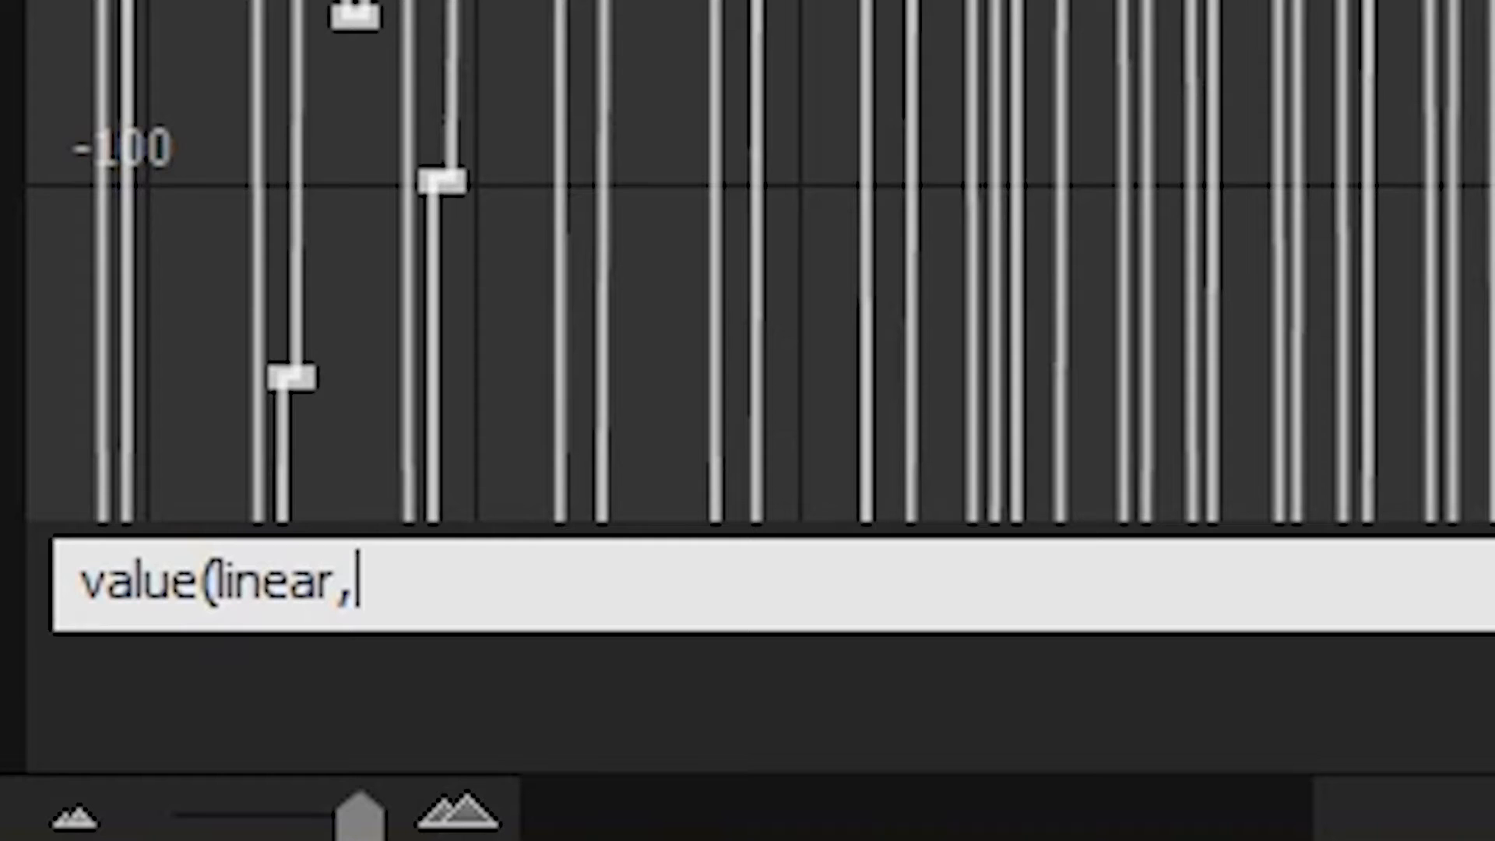
scroll(803, 224, down, 10)
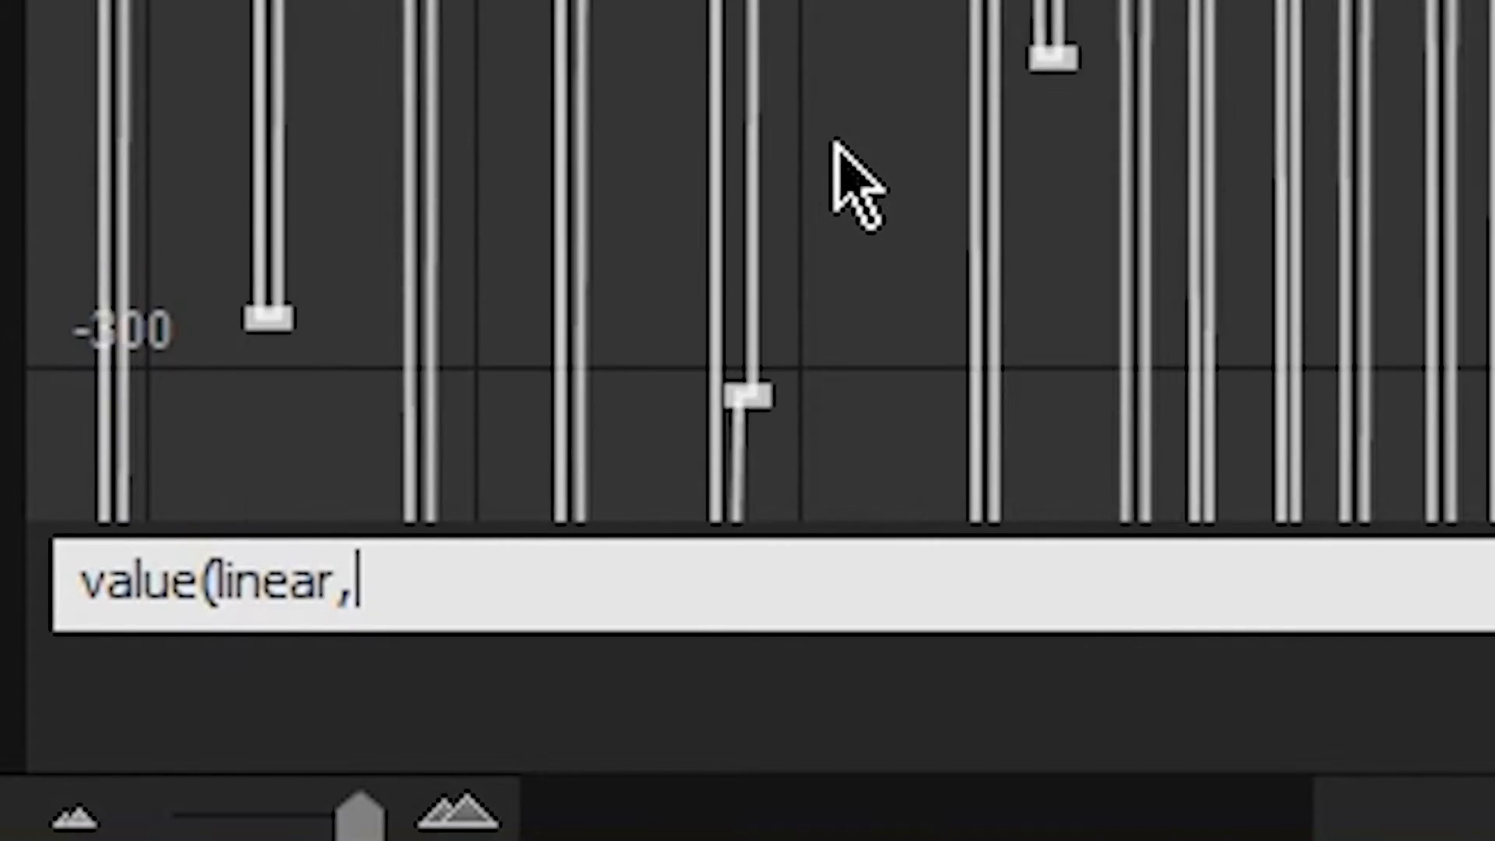
scroll(1300, 105, down, 5)
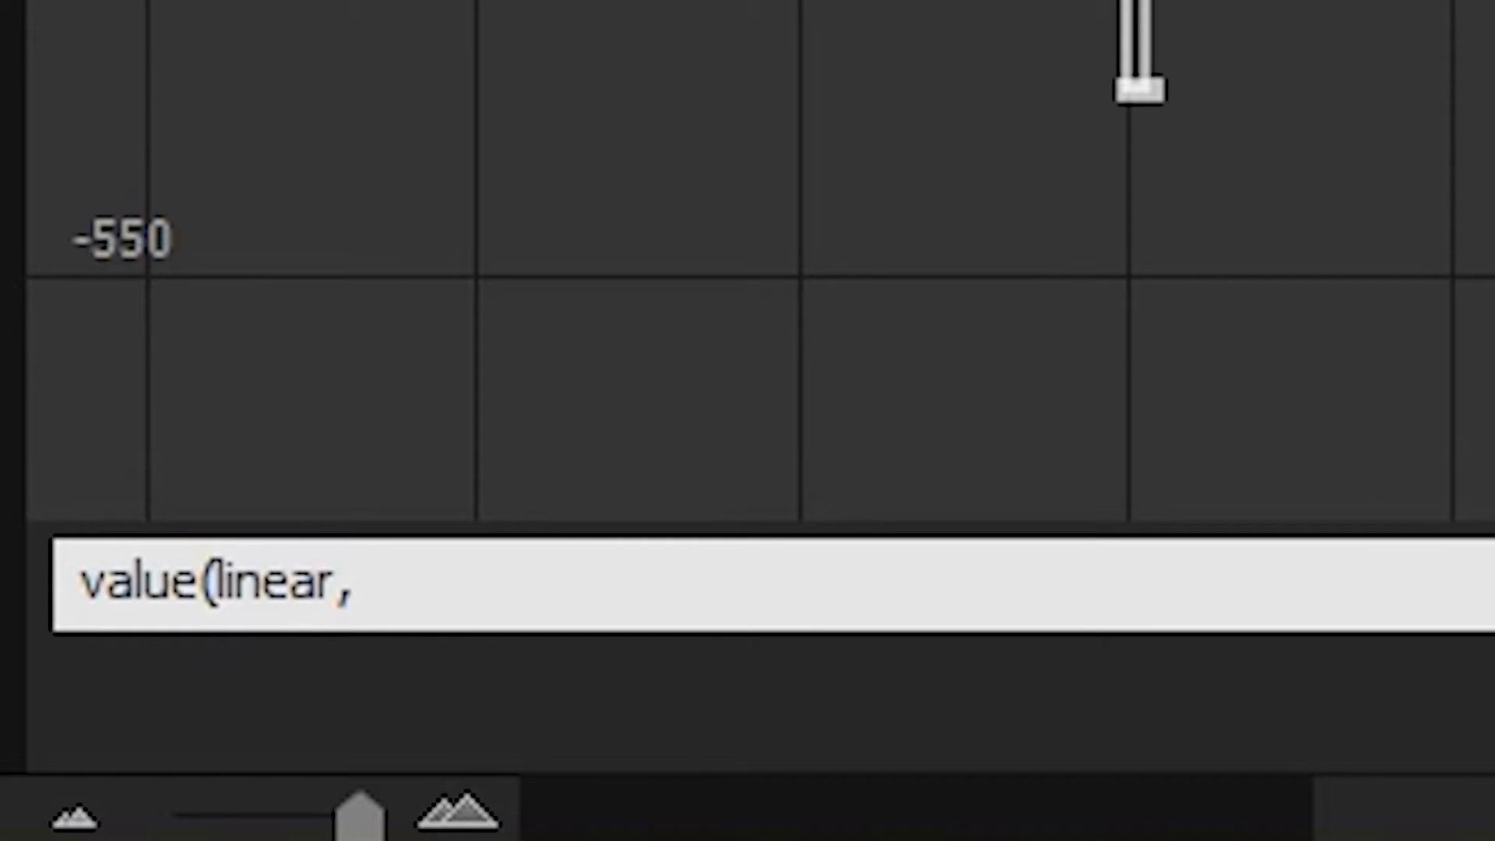
scroll(759, 263, up, 3)
scroll(748, 265, up, 5)
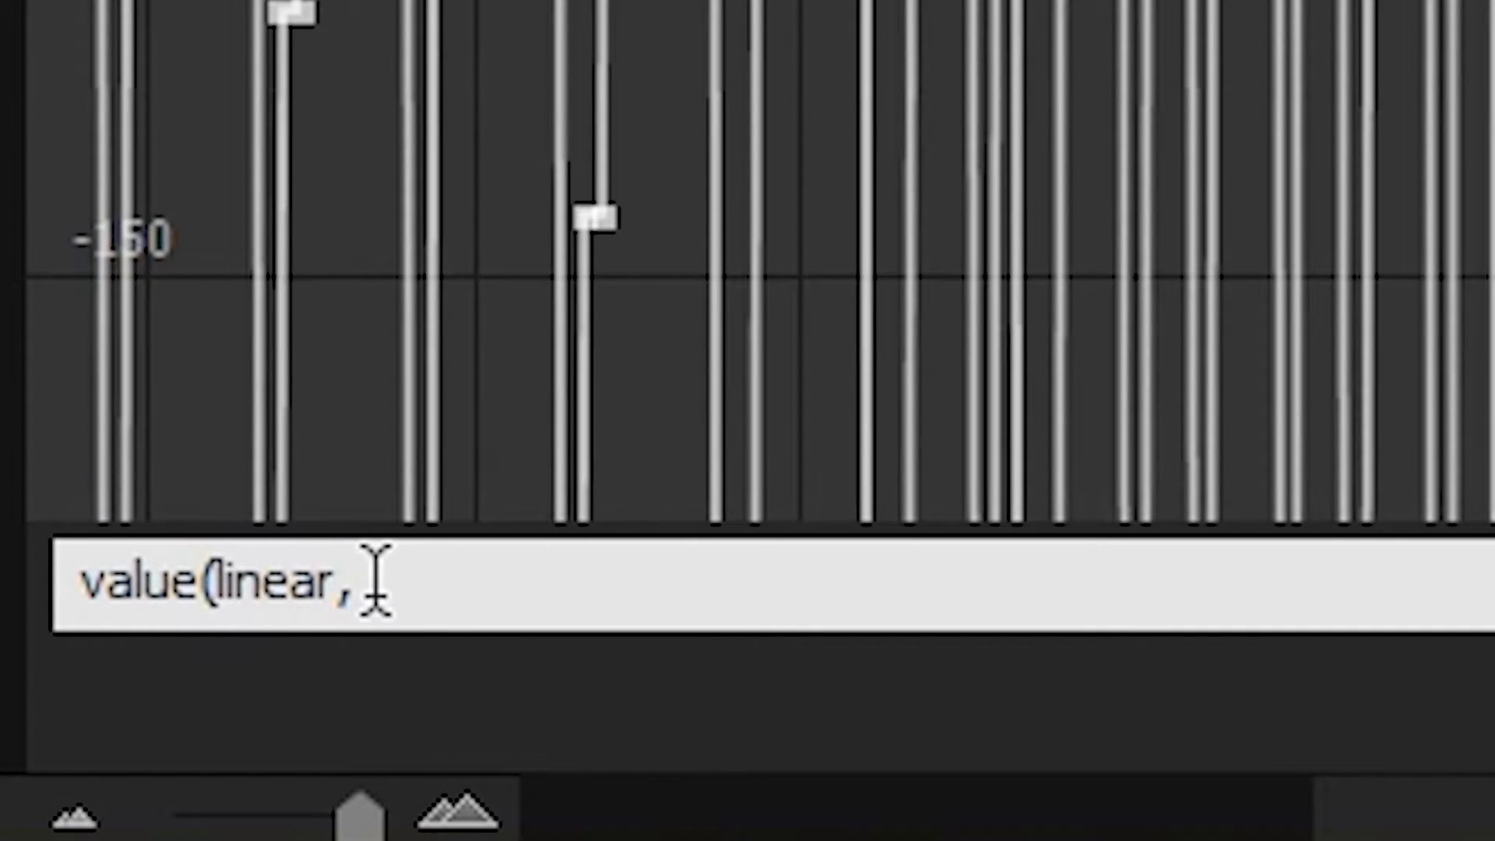
text(-30)
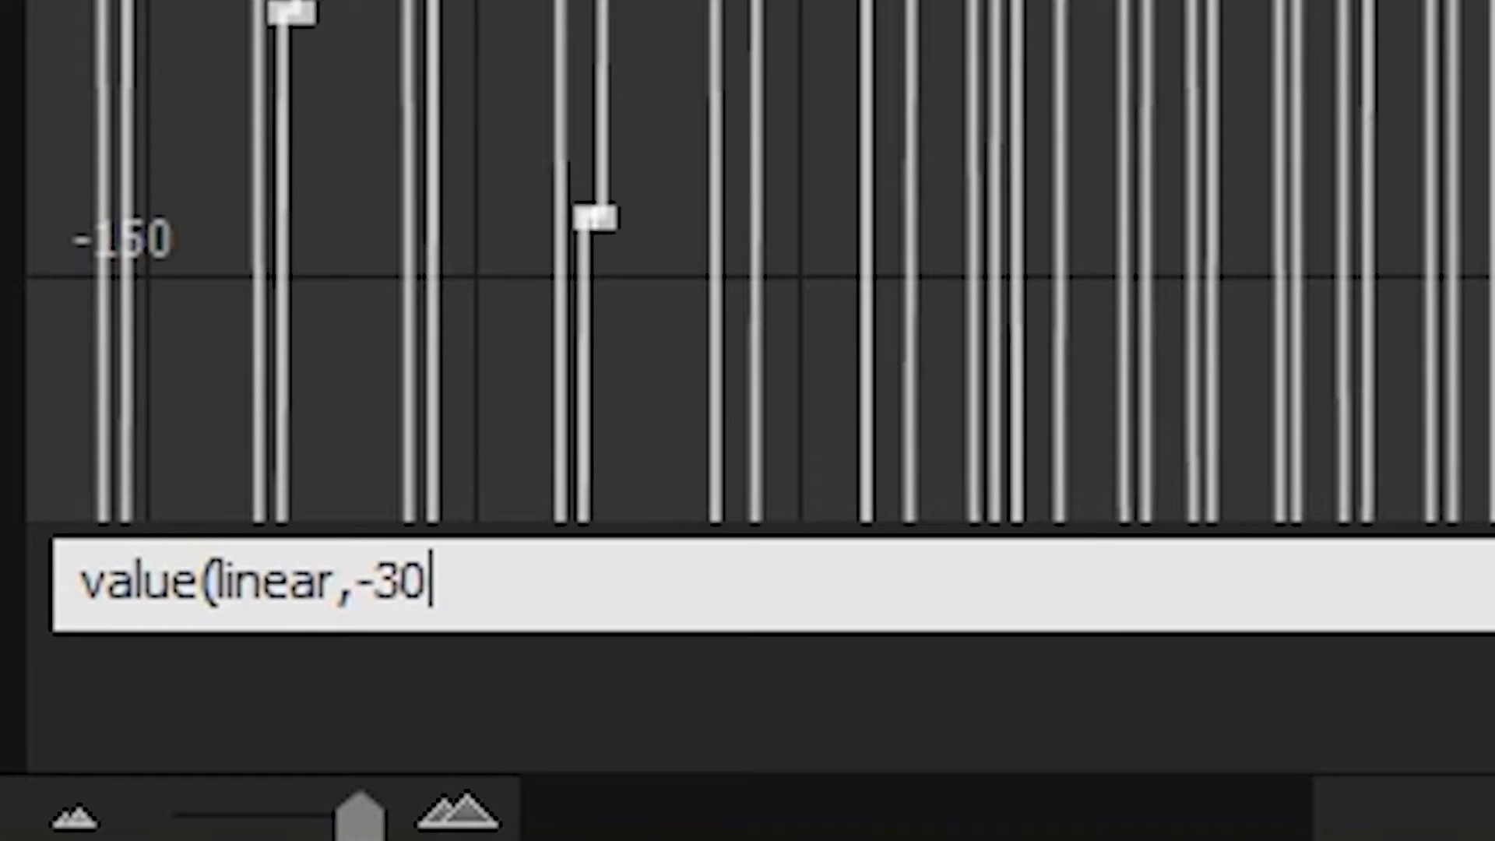
text(,)
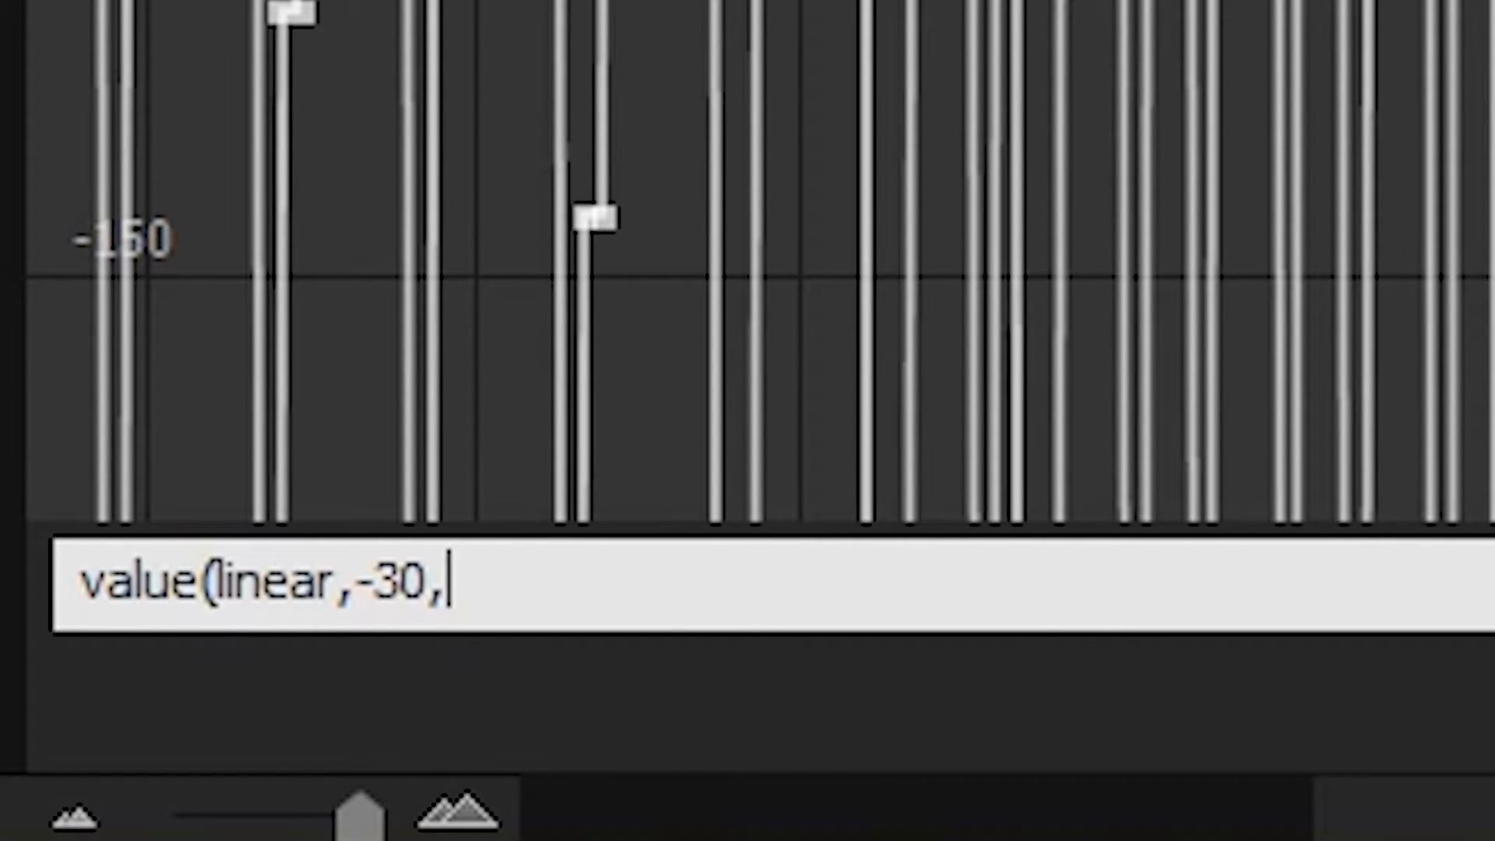
text(80,)
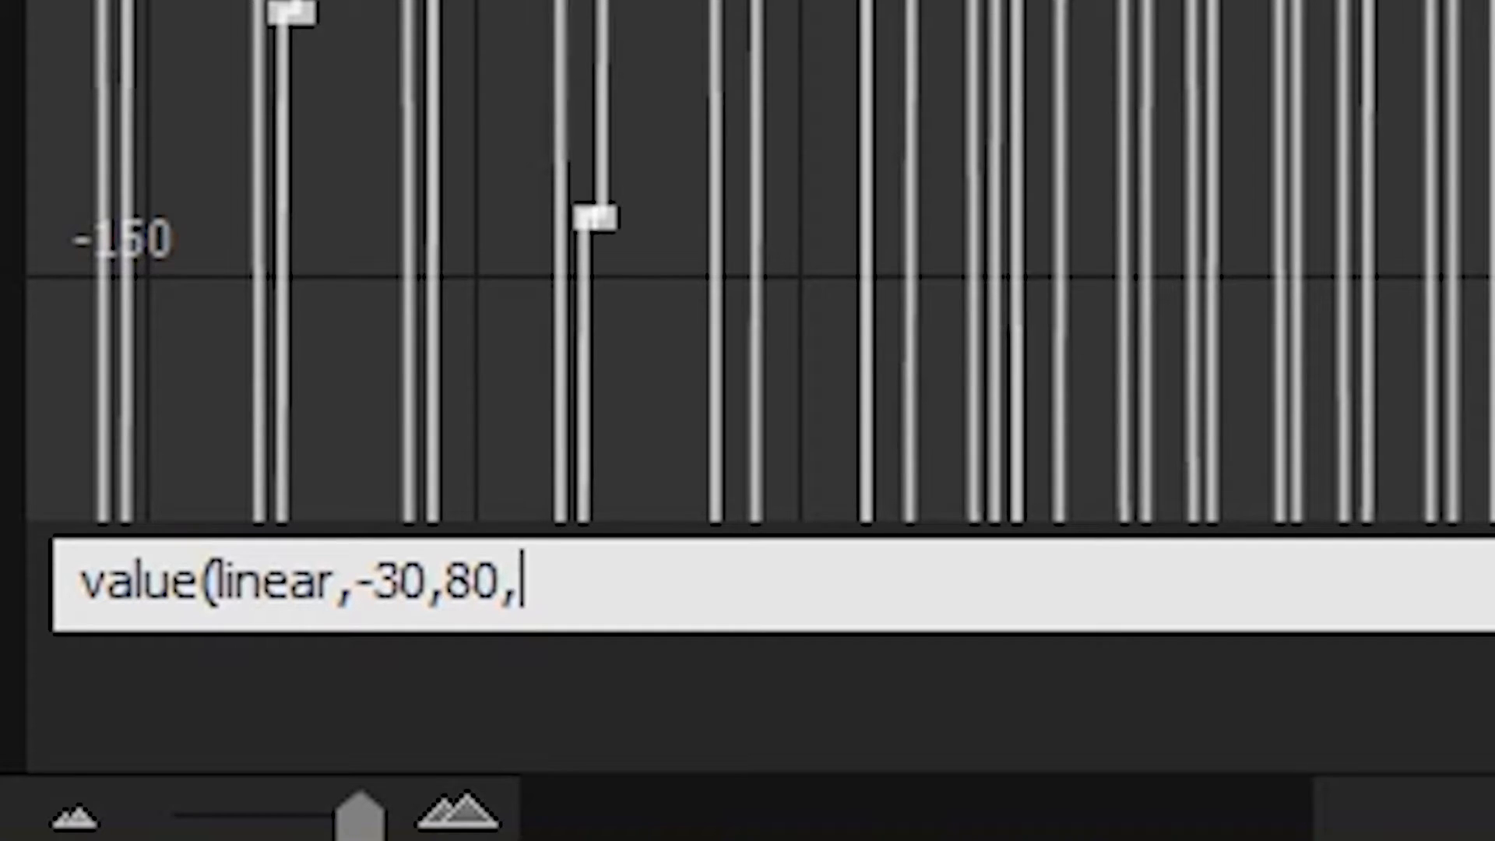
text(70,)
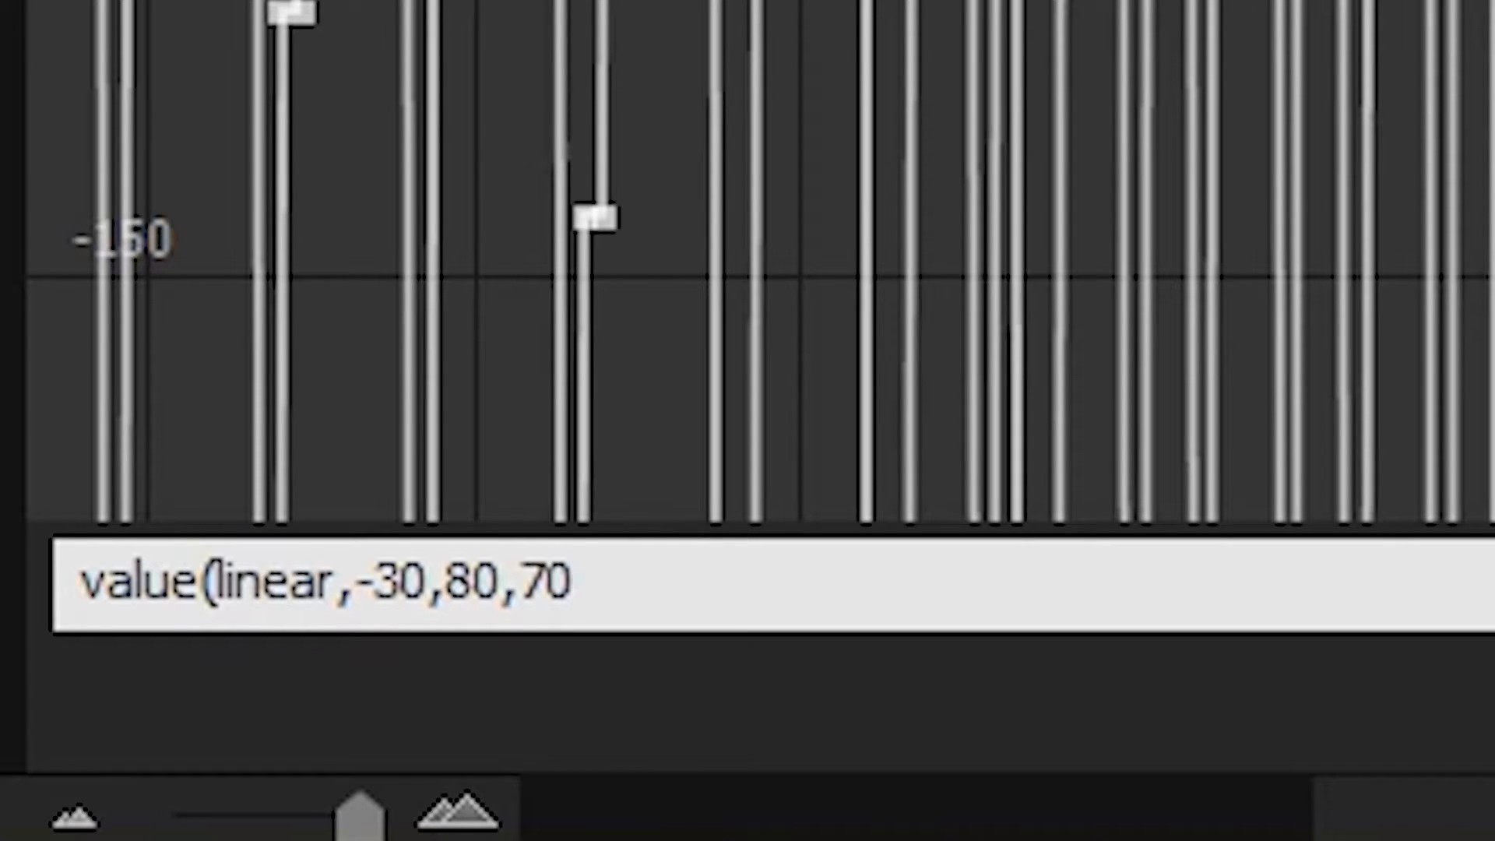
text(100)
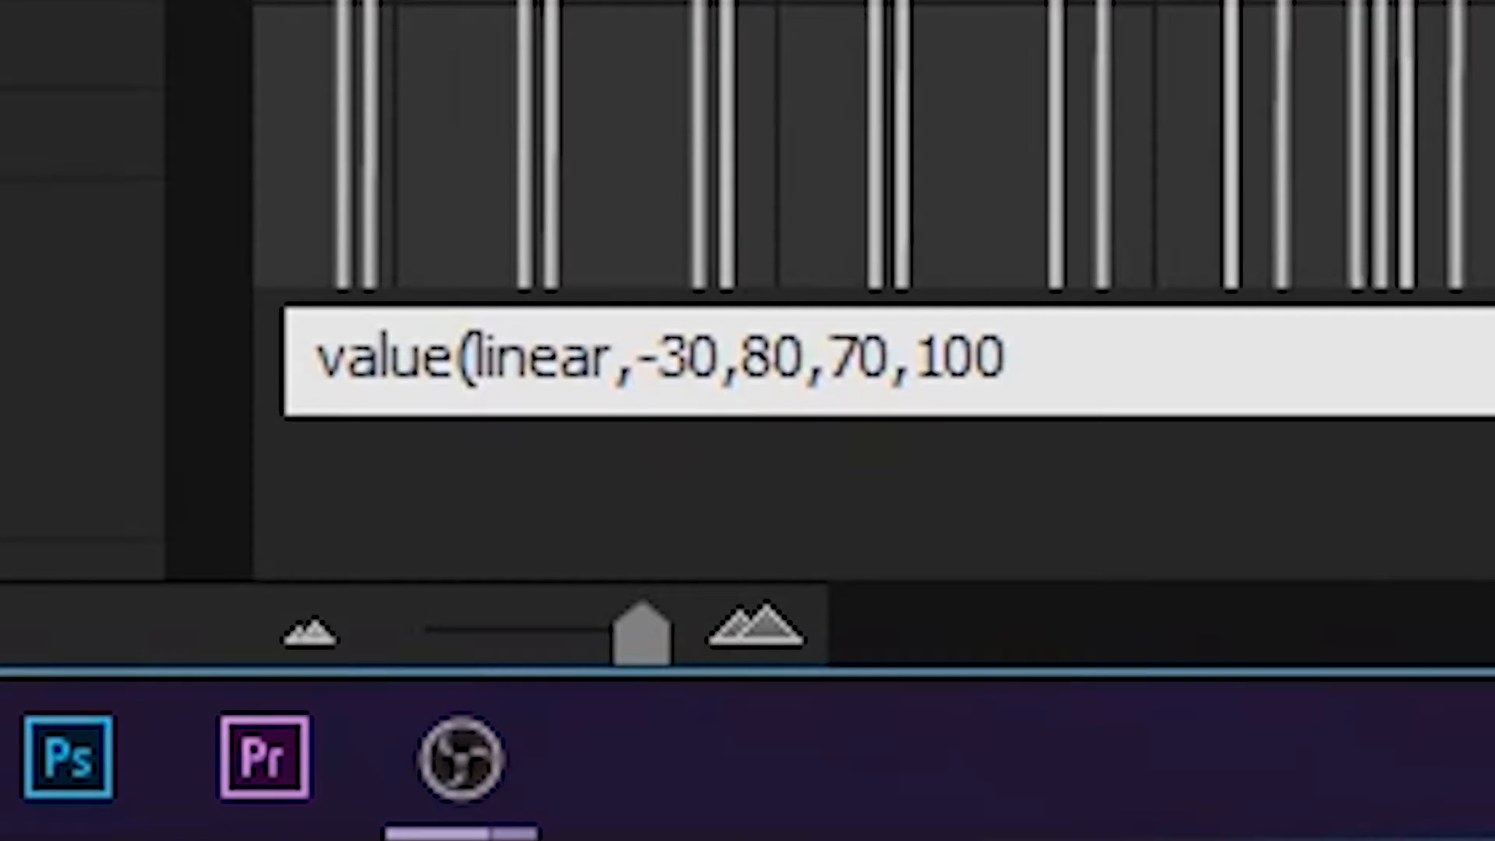
text())
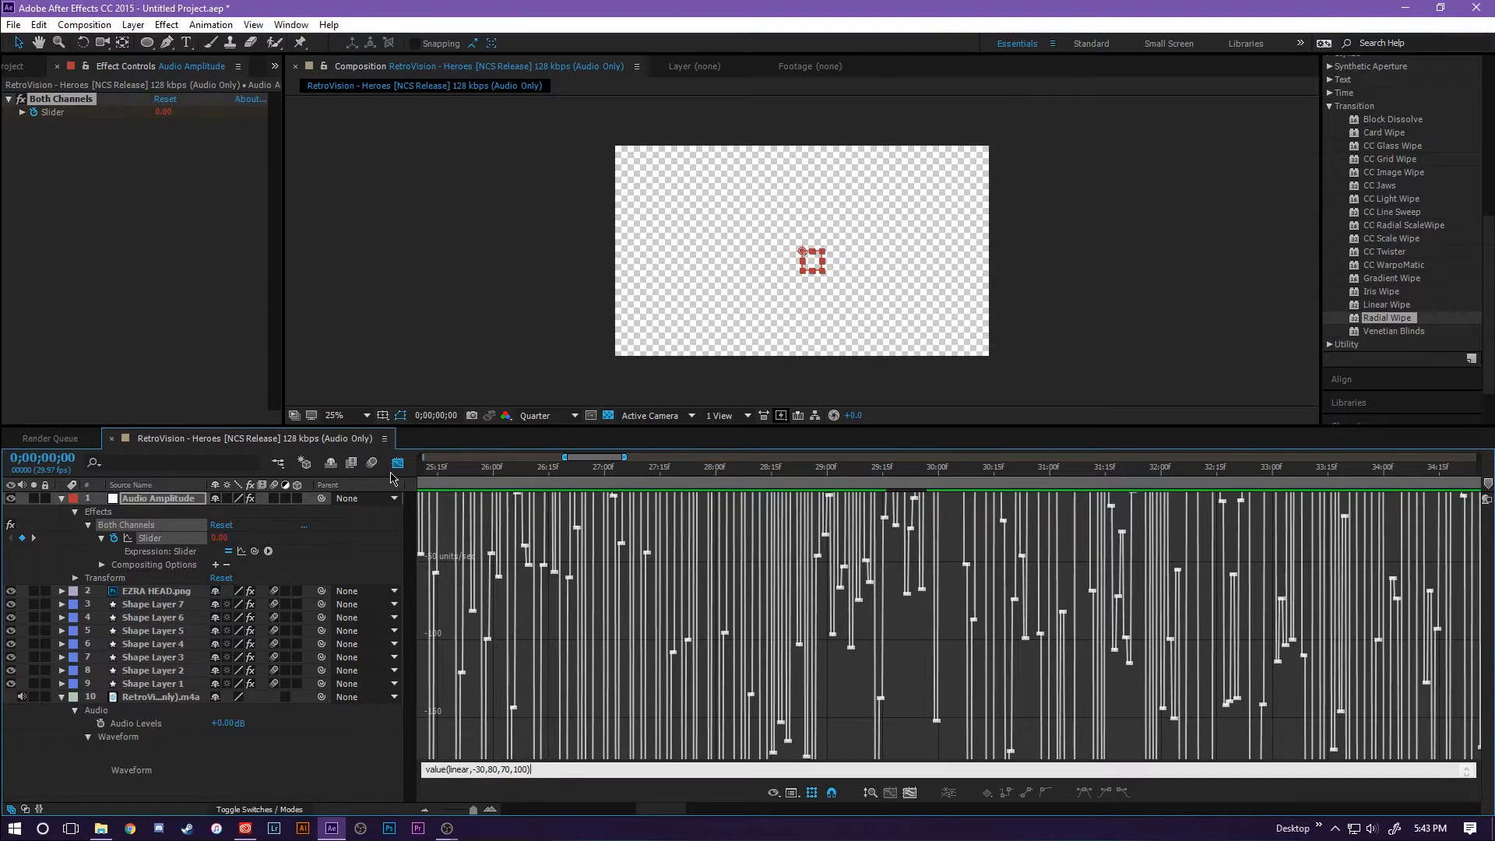
click(395, 470)
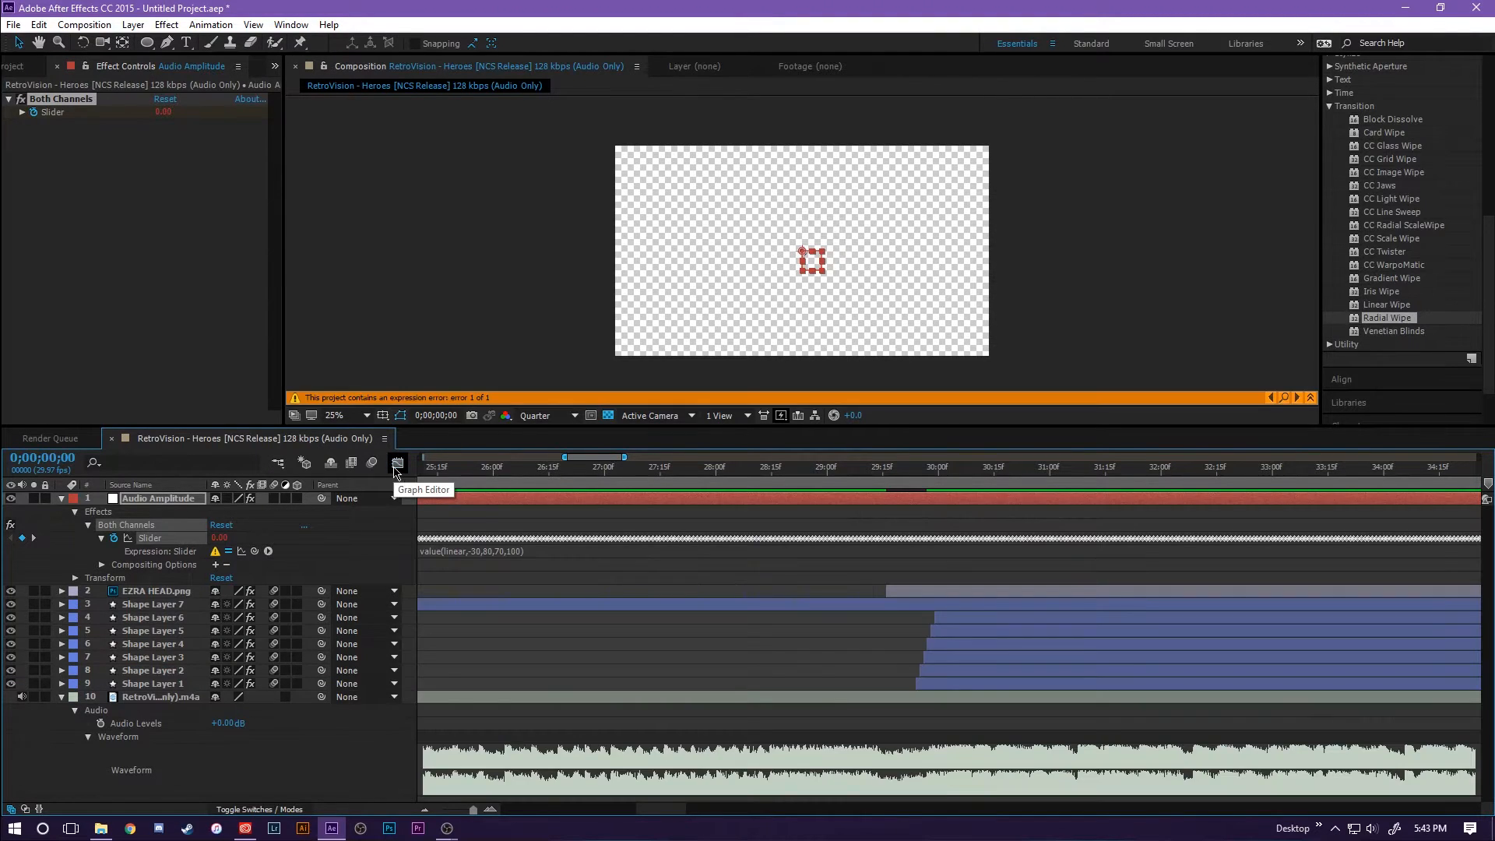
drag(695, 475, 544, 527)
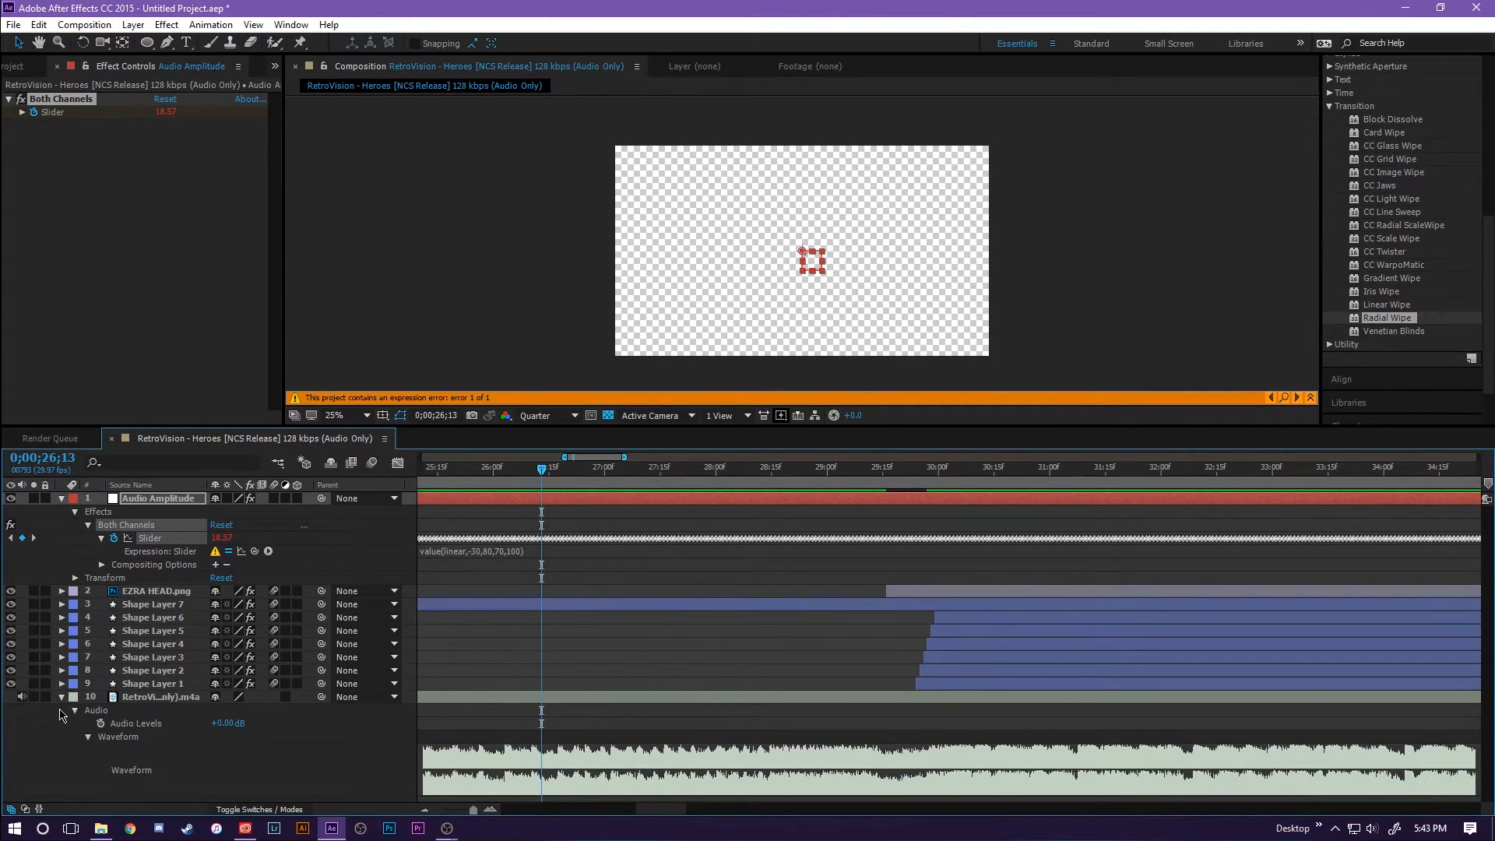
Link Shape Layer 7's Scale by expression to Audio Amplitude's Both Channels Slider and preview the result from 0;00;29;07
click(62, 605)
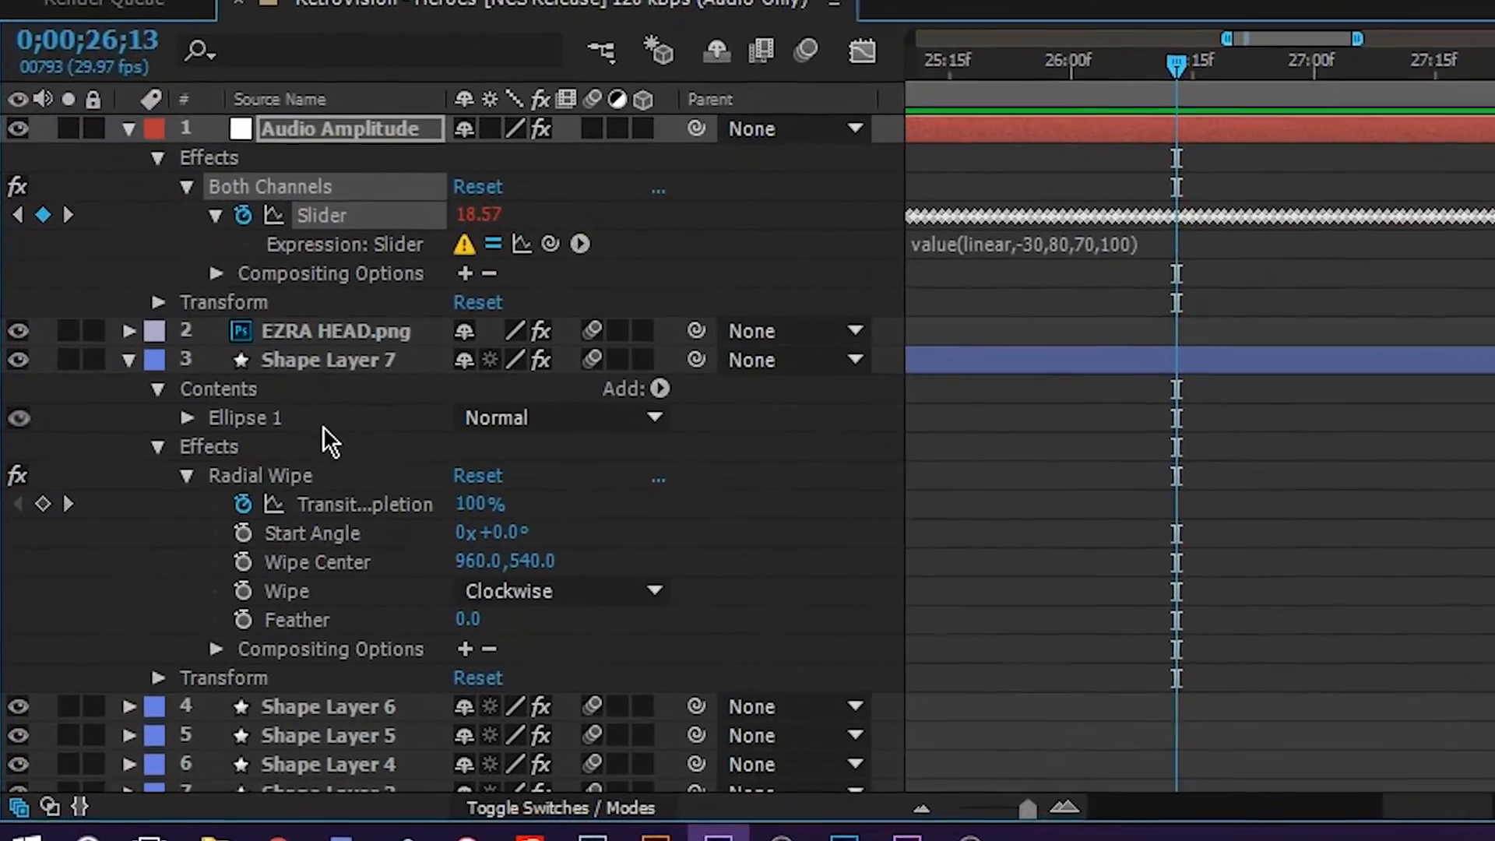
scroll(263, 370, down, 3)
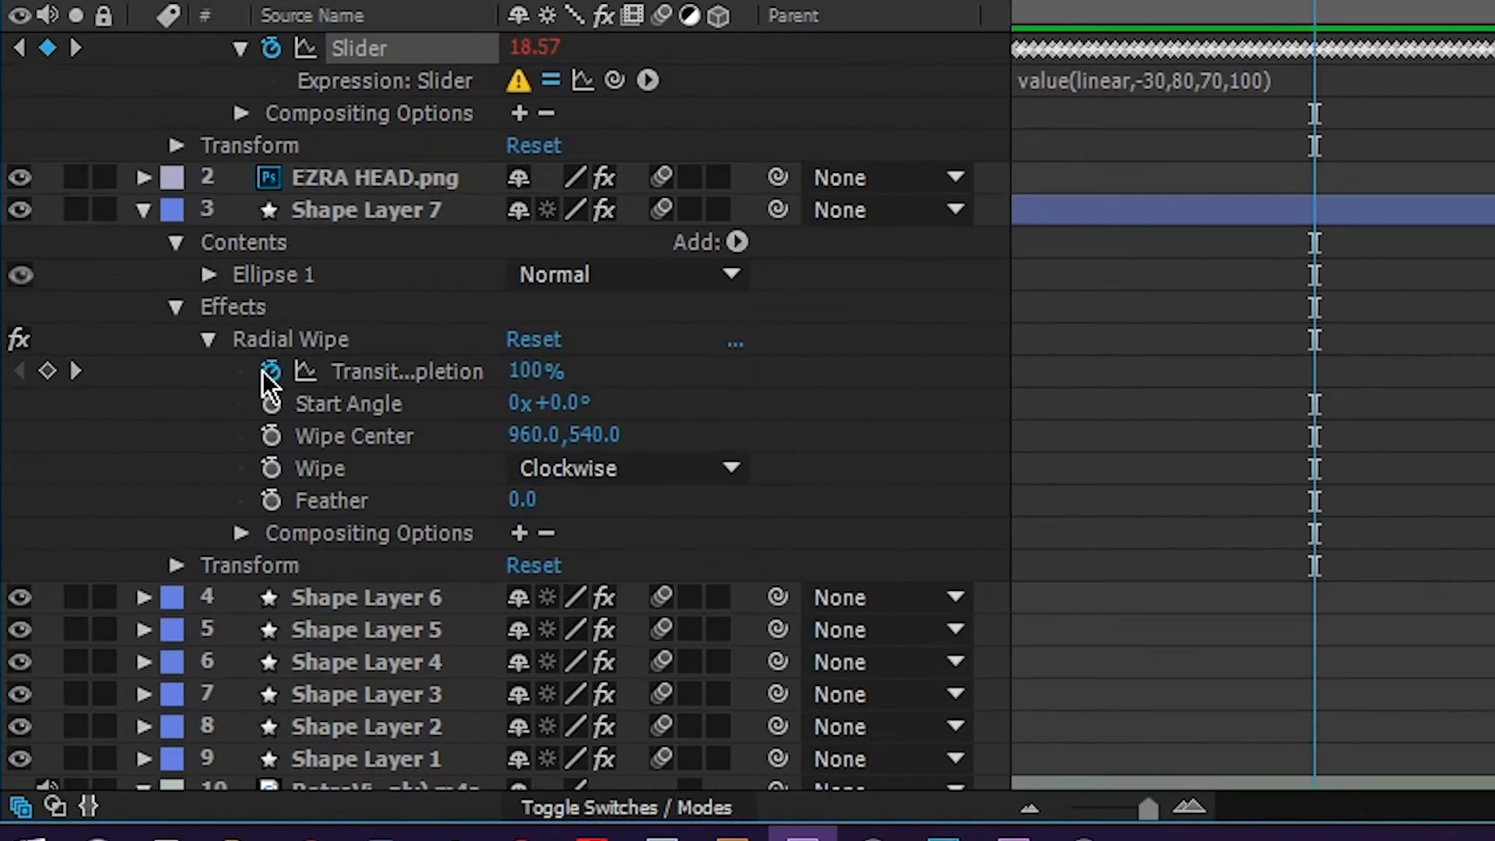
click(175, 306)
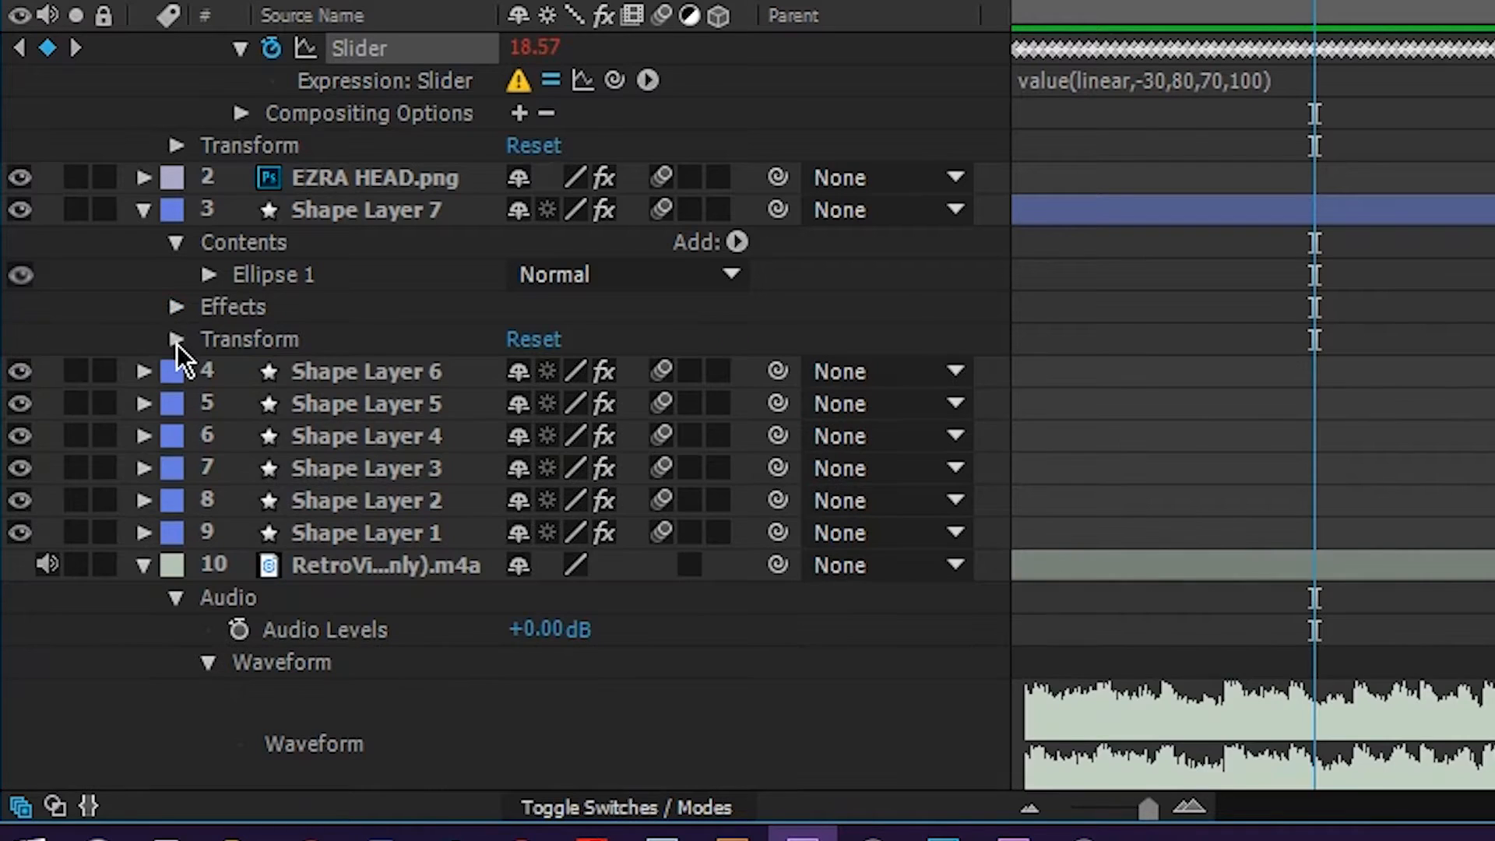
click(176, 340)
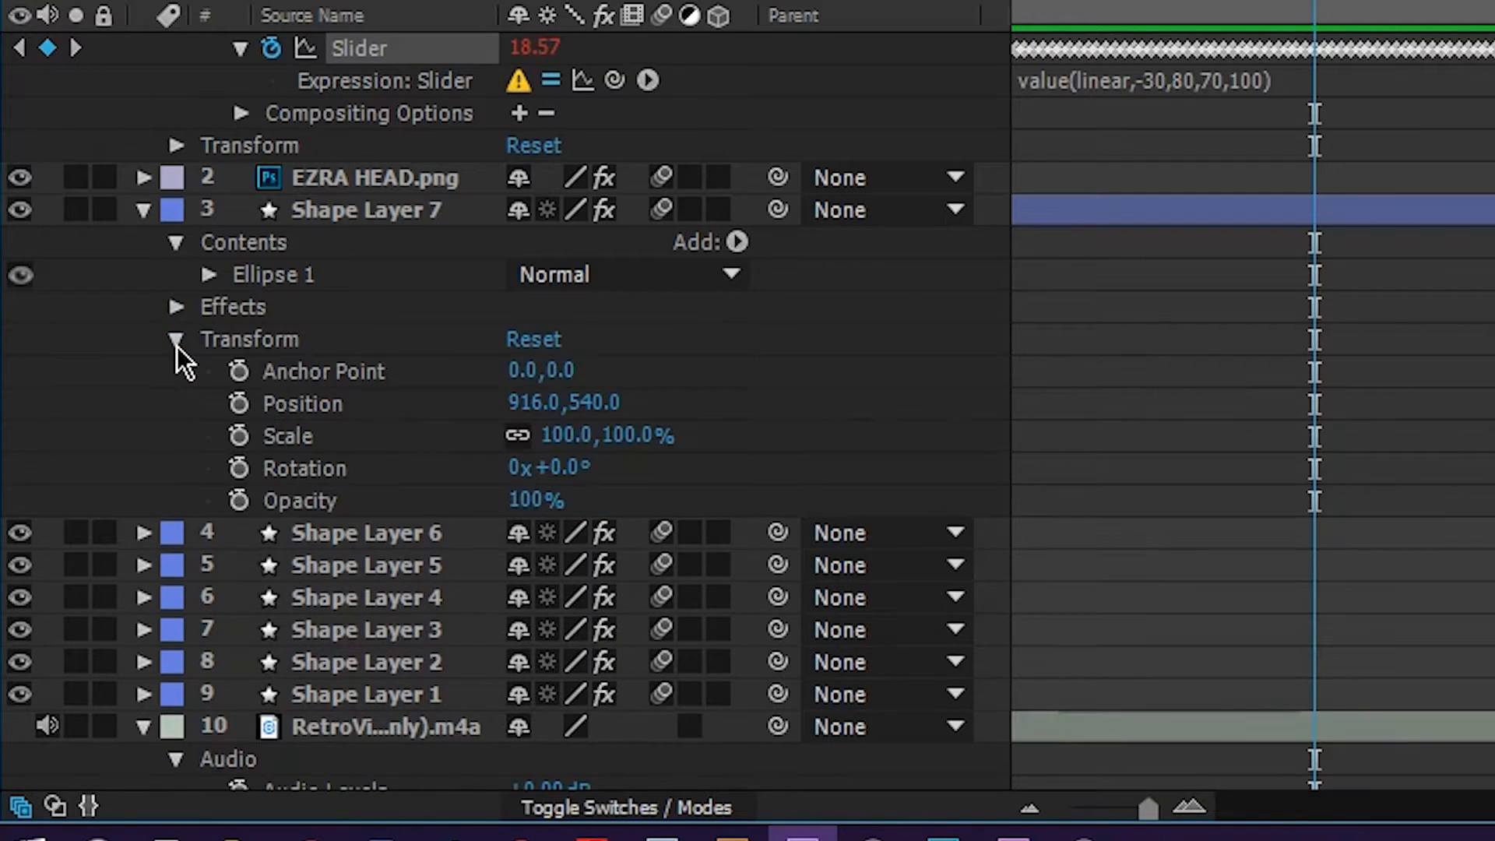
alt+click(238, 436)
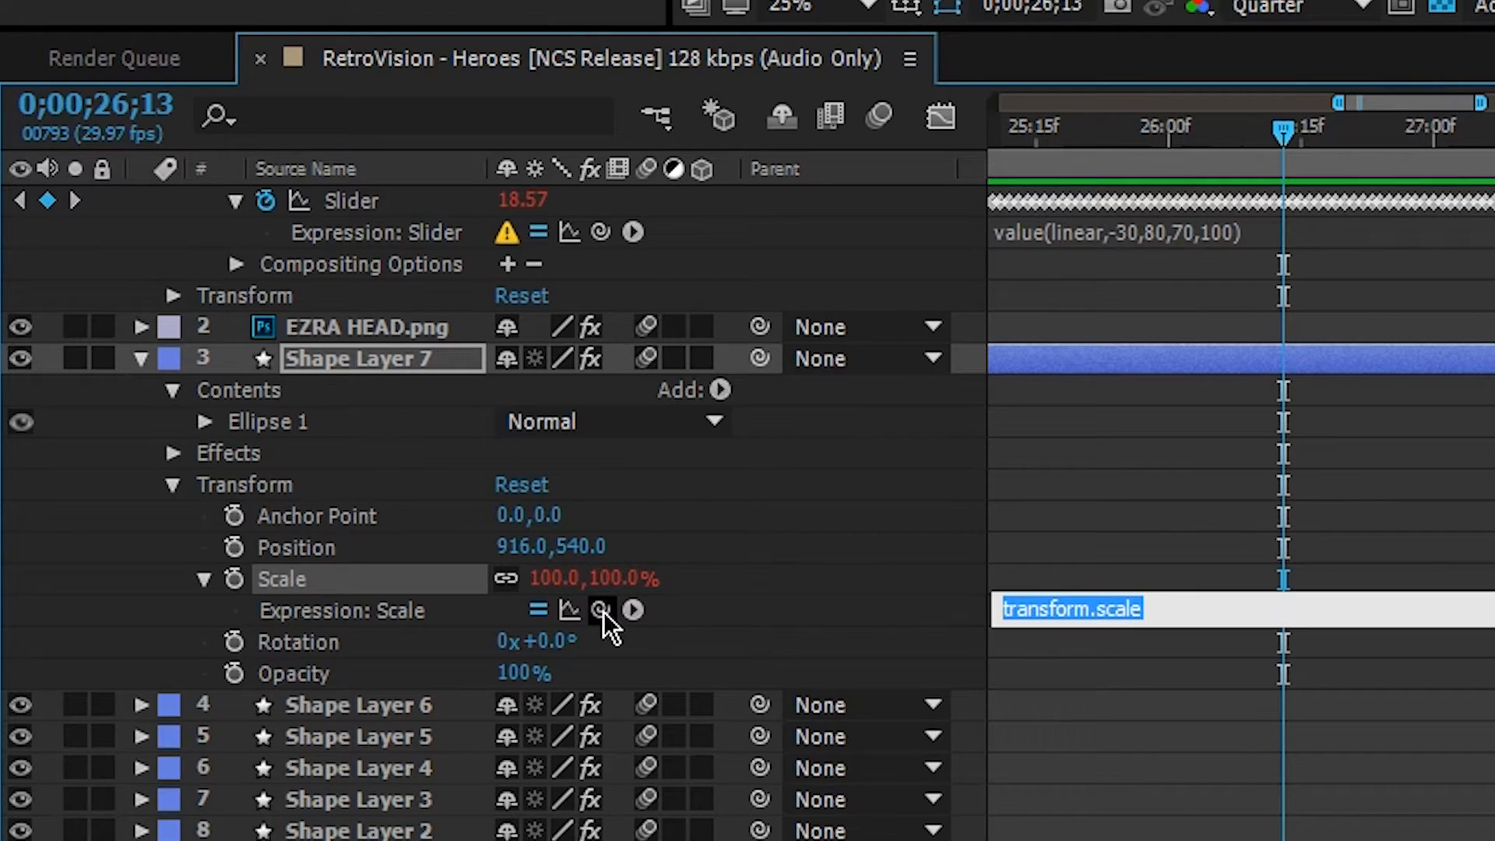
drag(604, 610, 365, 341)
drag(601, 686, 348, 296)
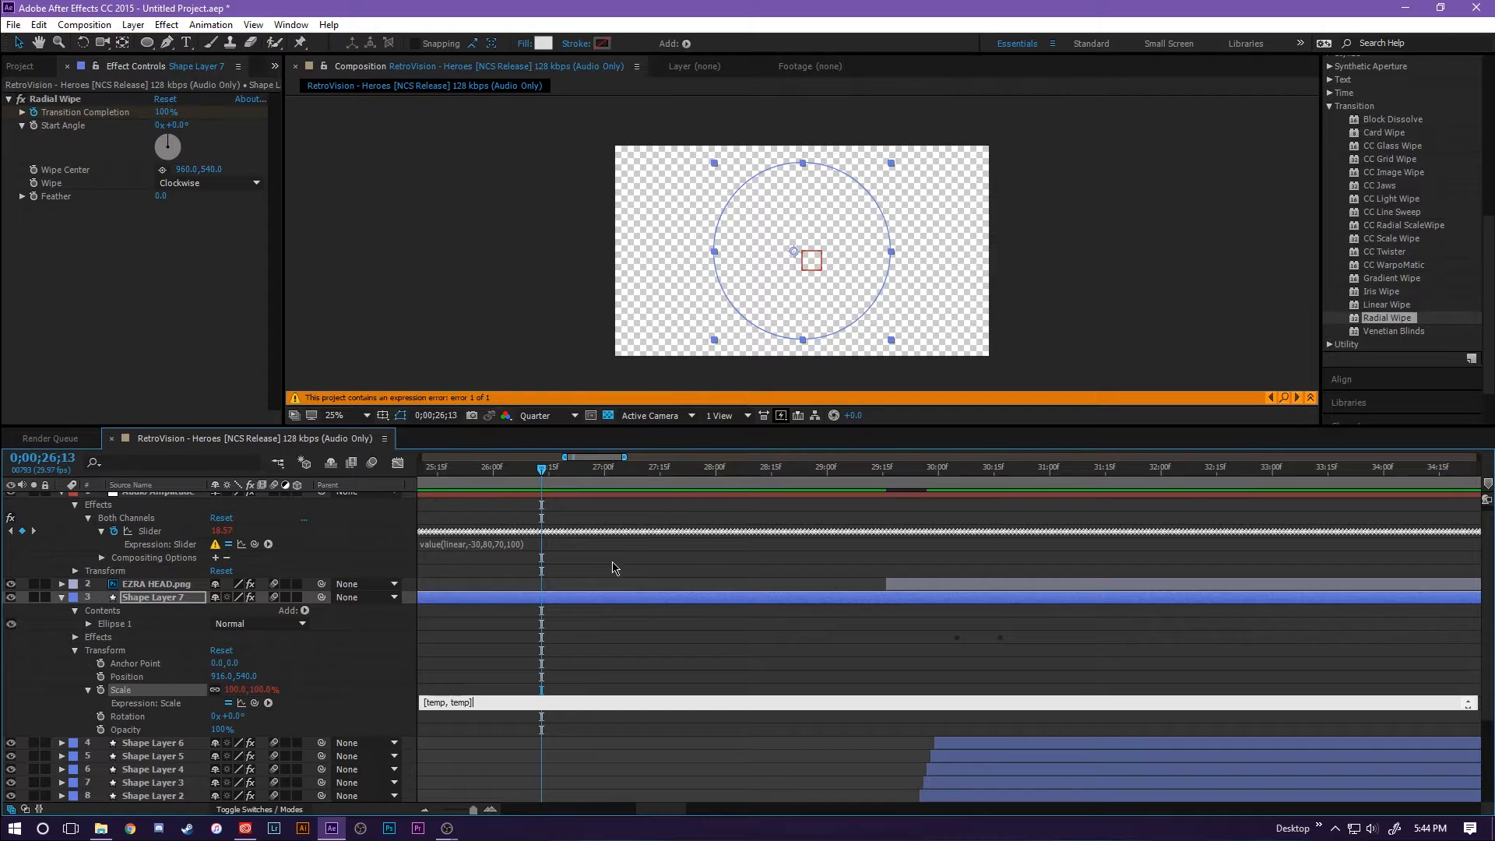
drag(728, 470, 851, 505)
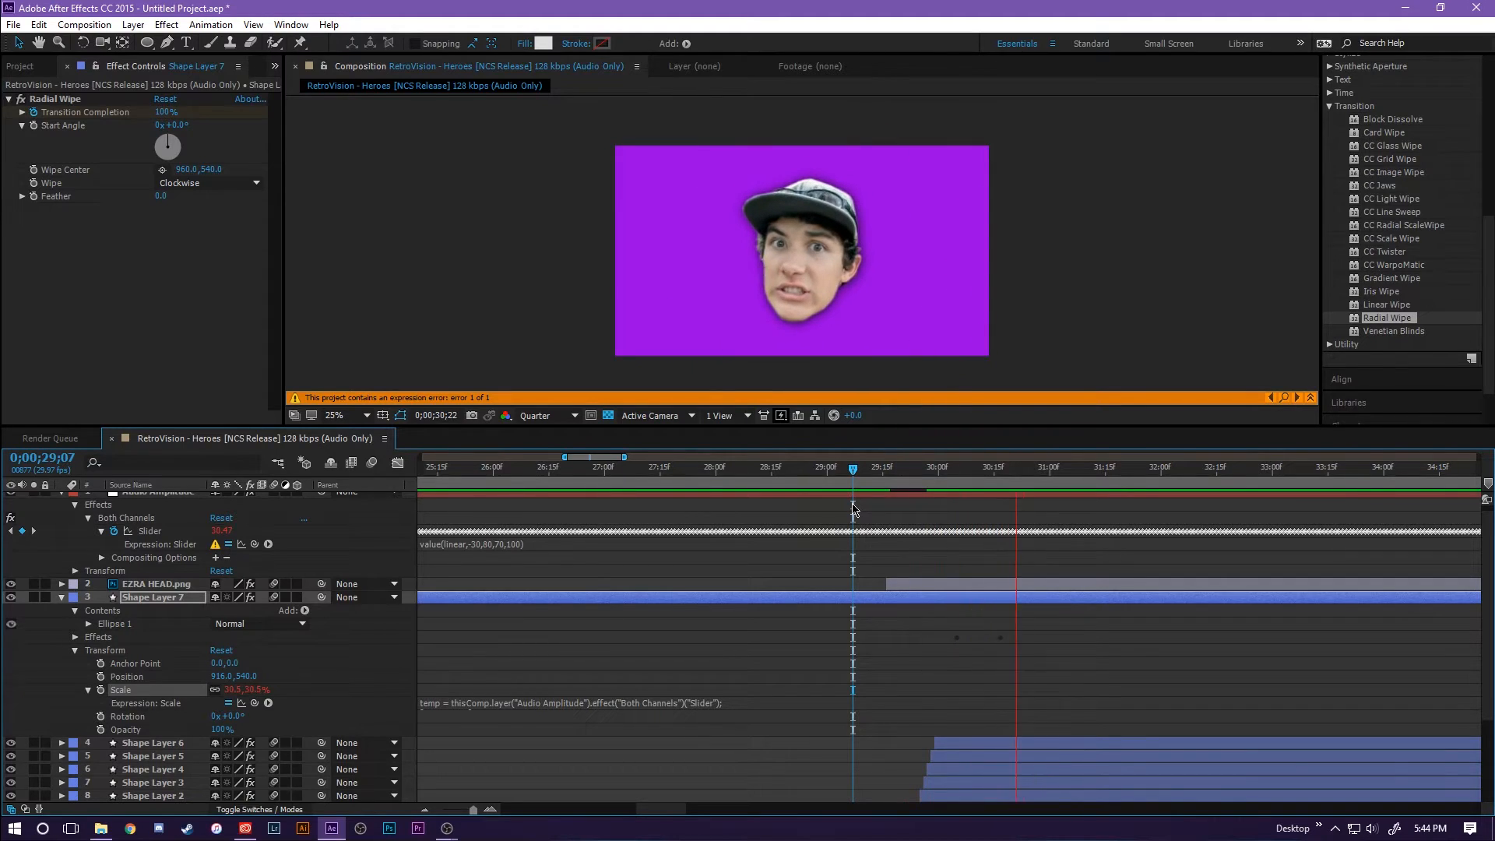
Change the Both Channels Slider expression to value(linear,-100,100,120,200) and move the current time to 0;00;32;00
key(space)
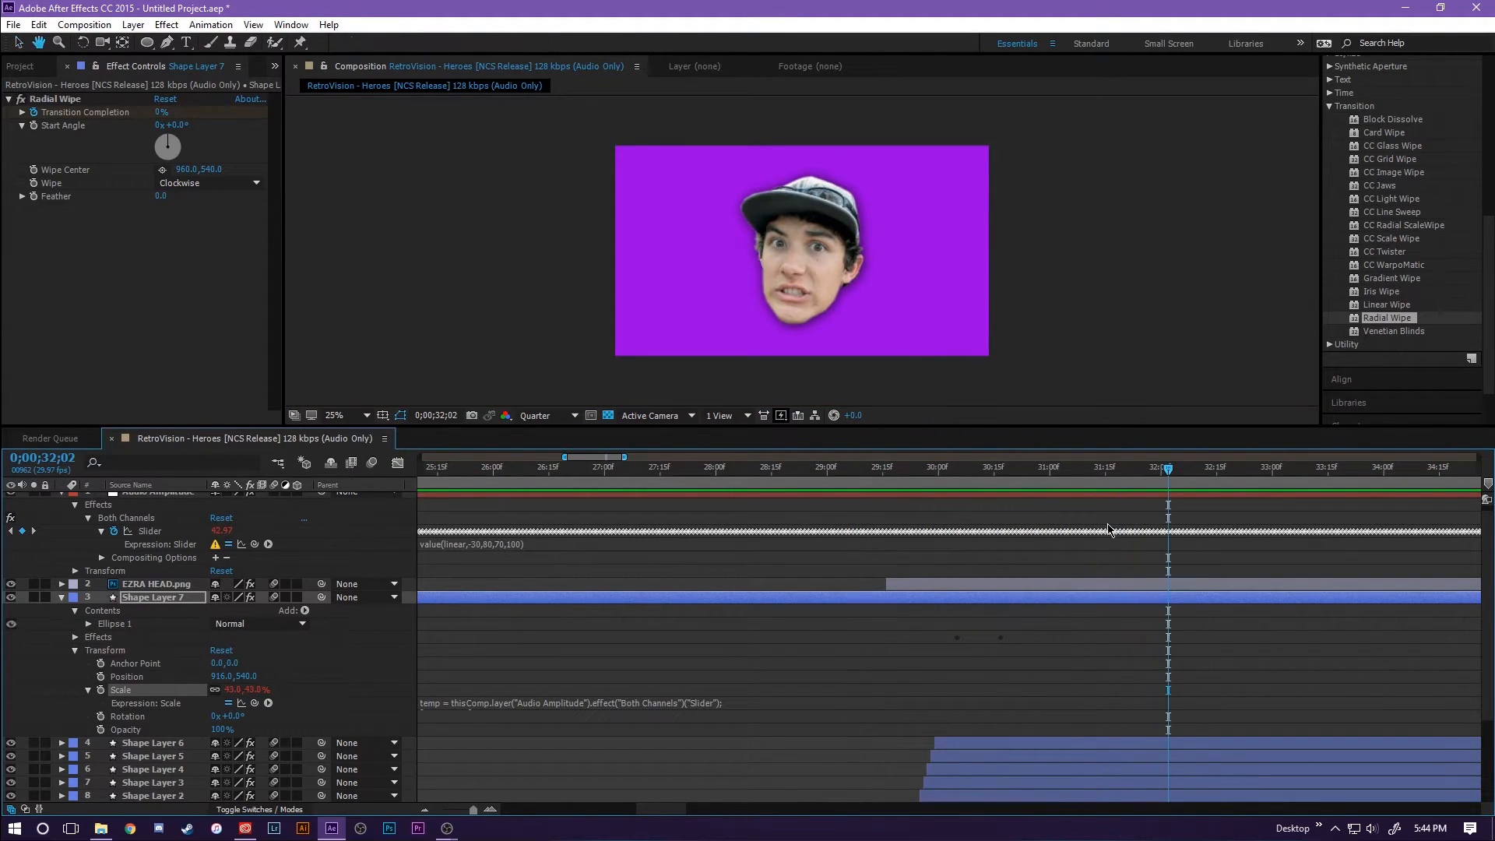
drag(1168, 469, 1116, 493)
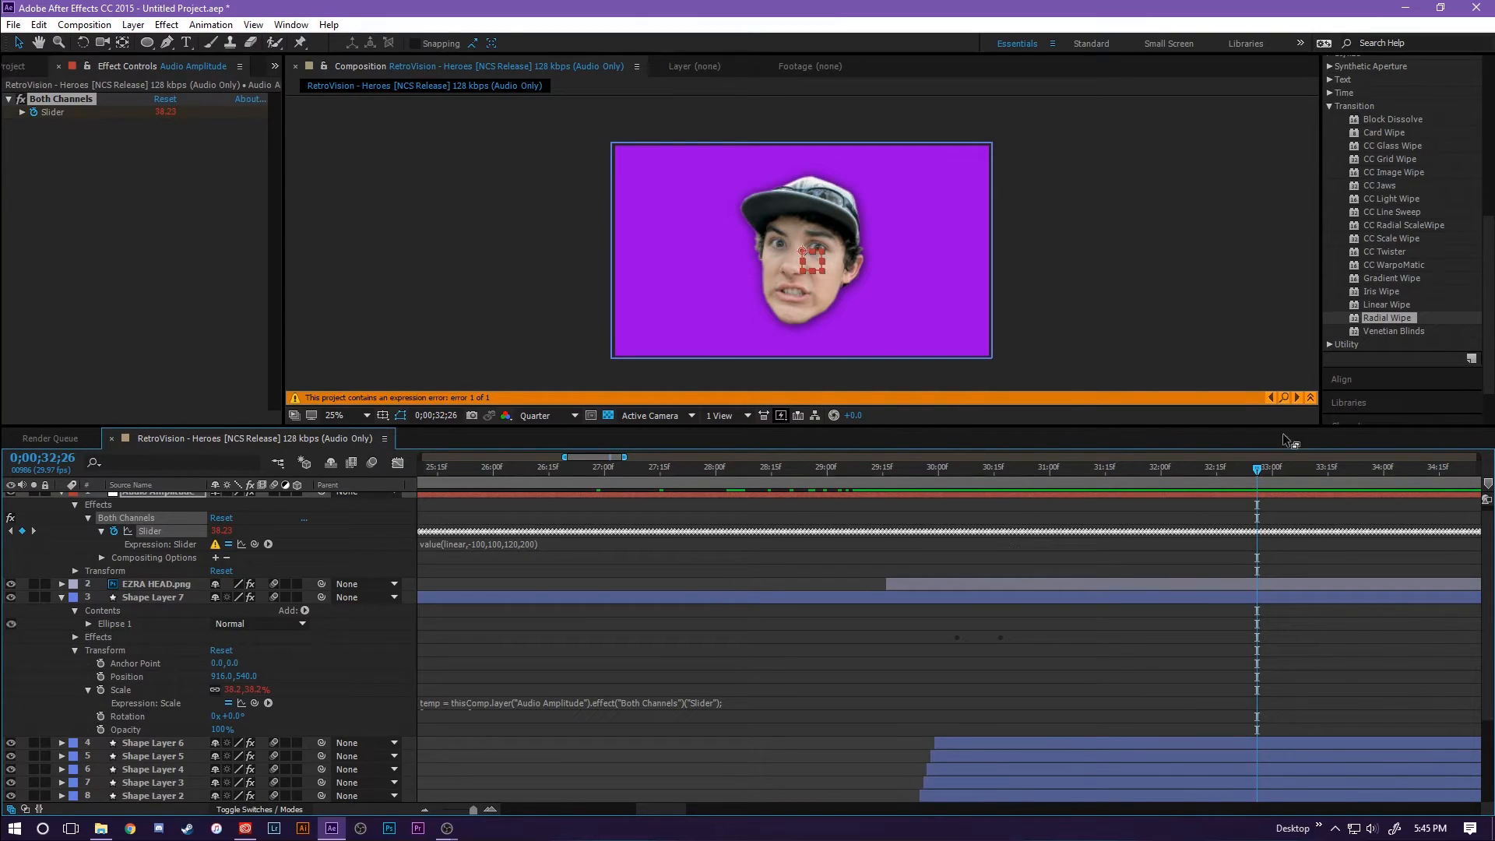
drag(1256, 468, 1161, 513)
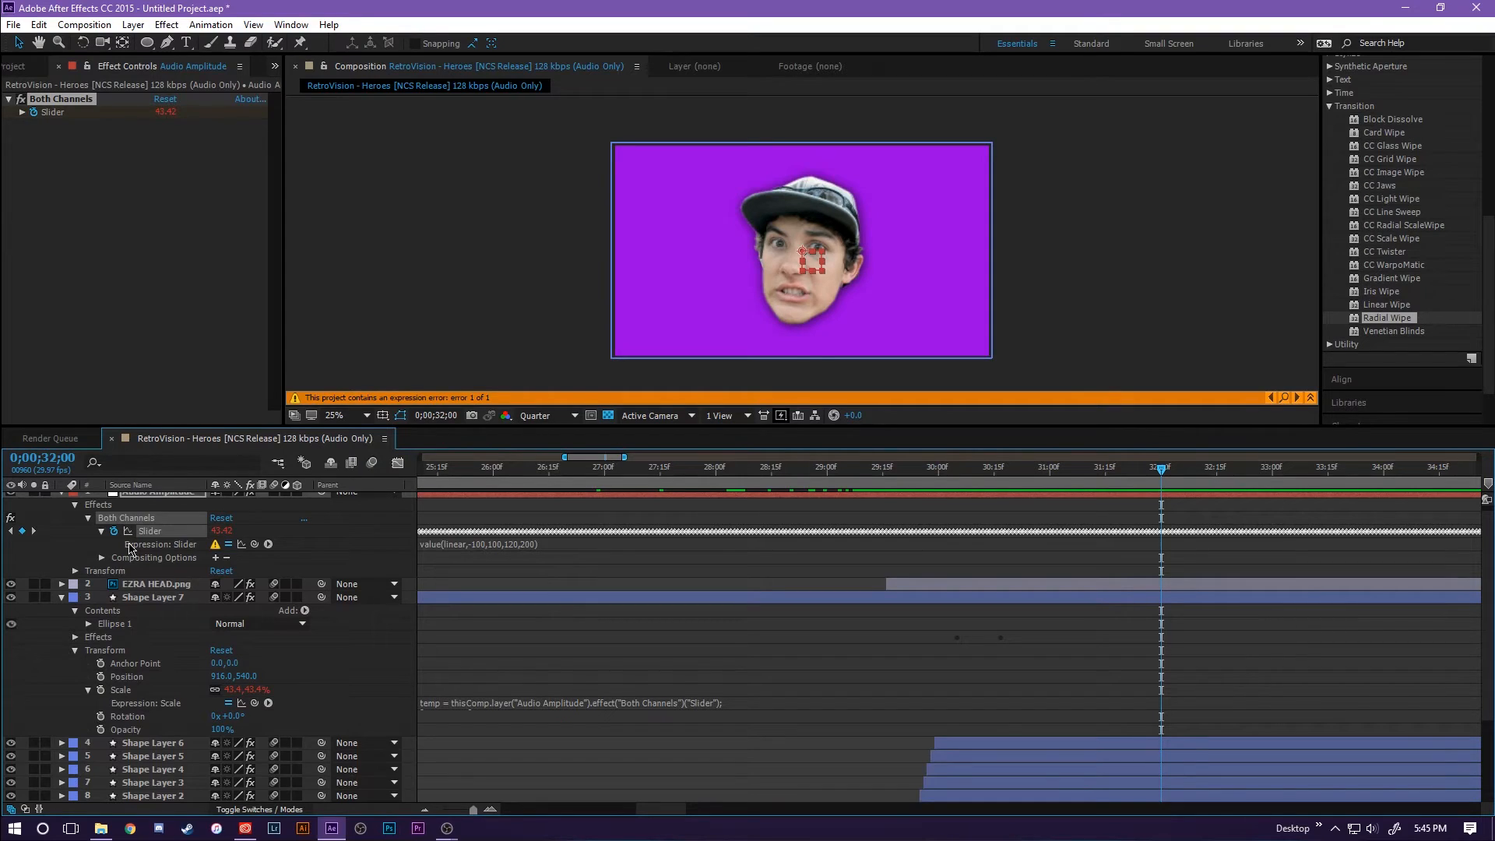
Collapse Shape Layer 7's properties and parent the EZRA HEAD.png layer to Shape Layer 7
scroll(224, 580, up, 1)
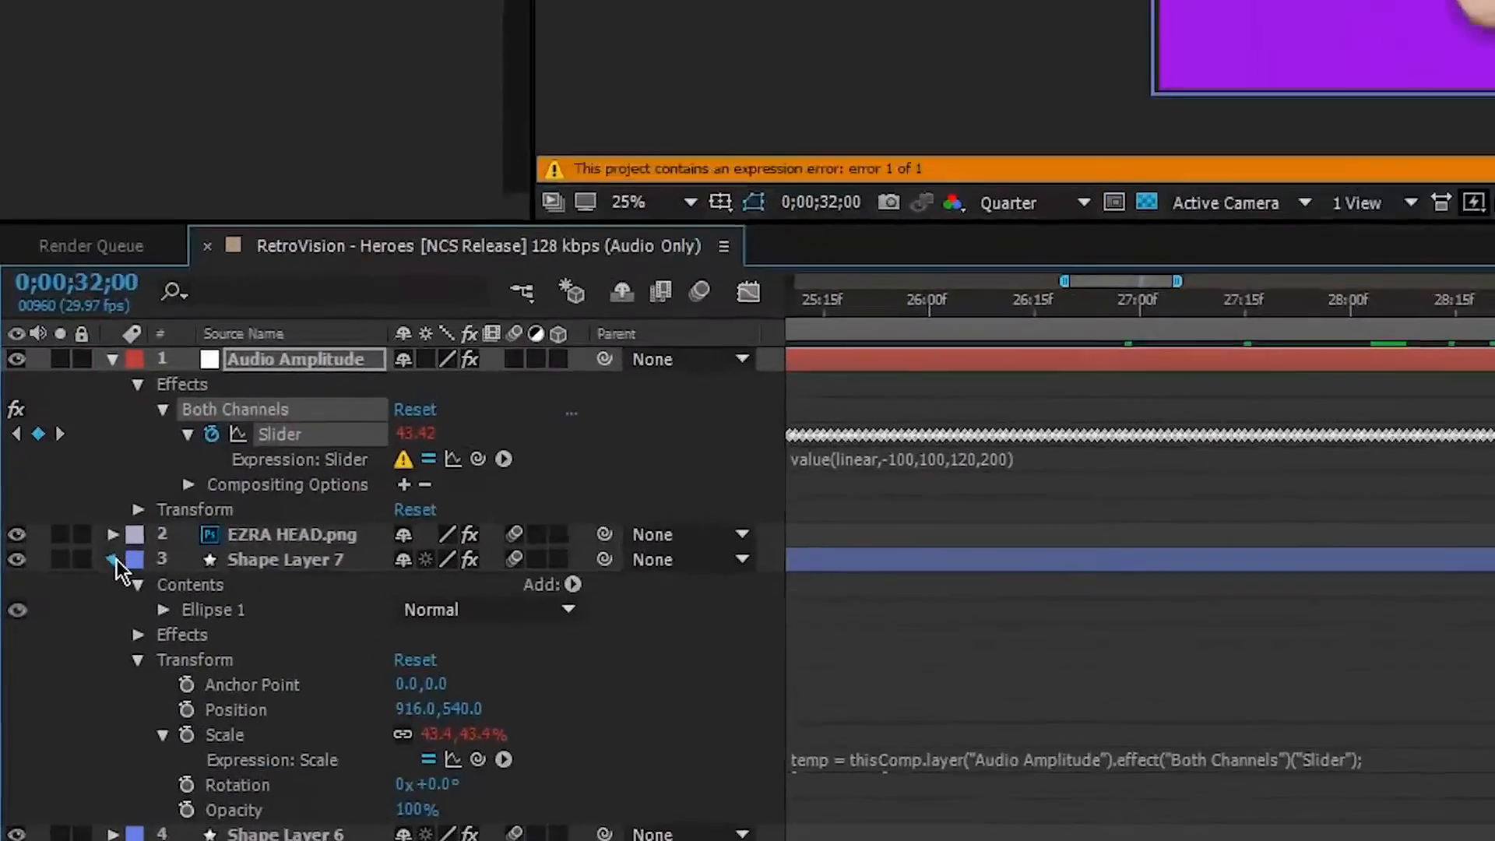
click(62, 604)
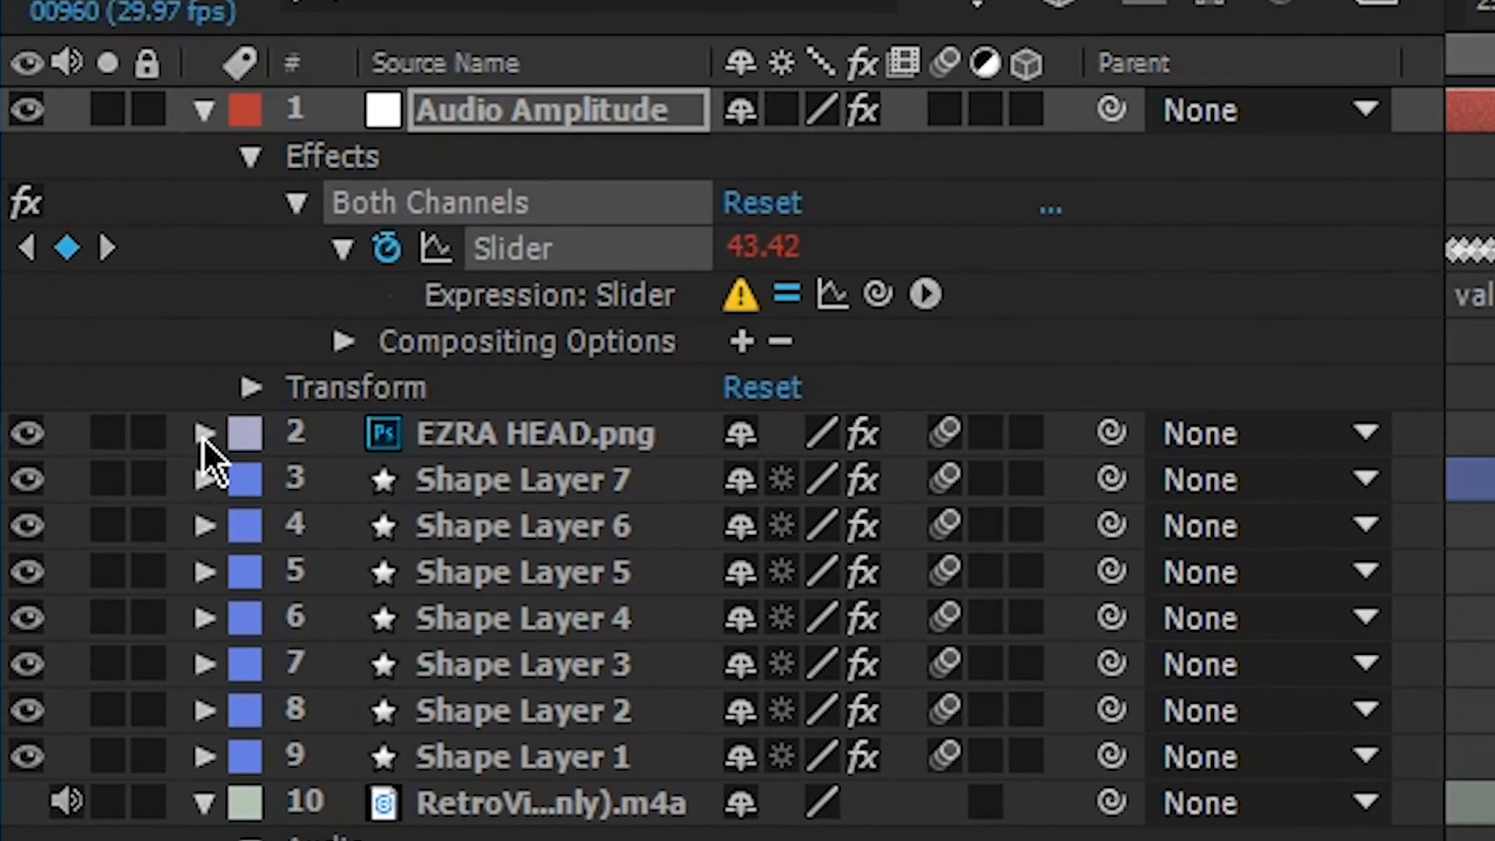
click(177, 464)
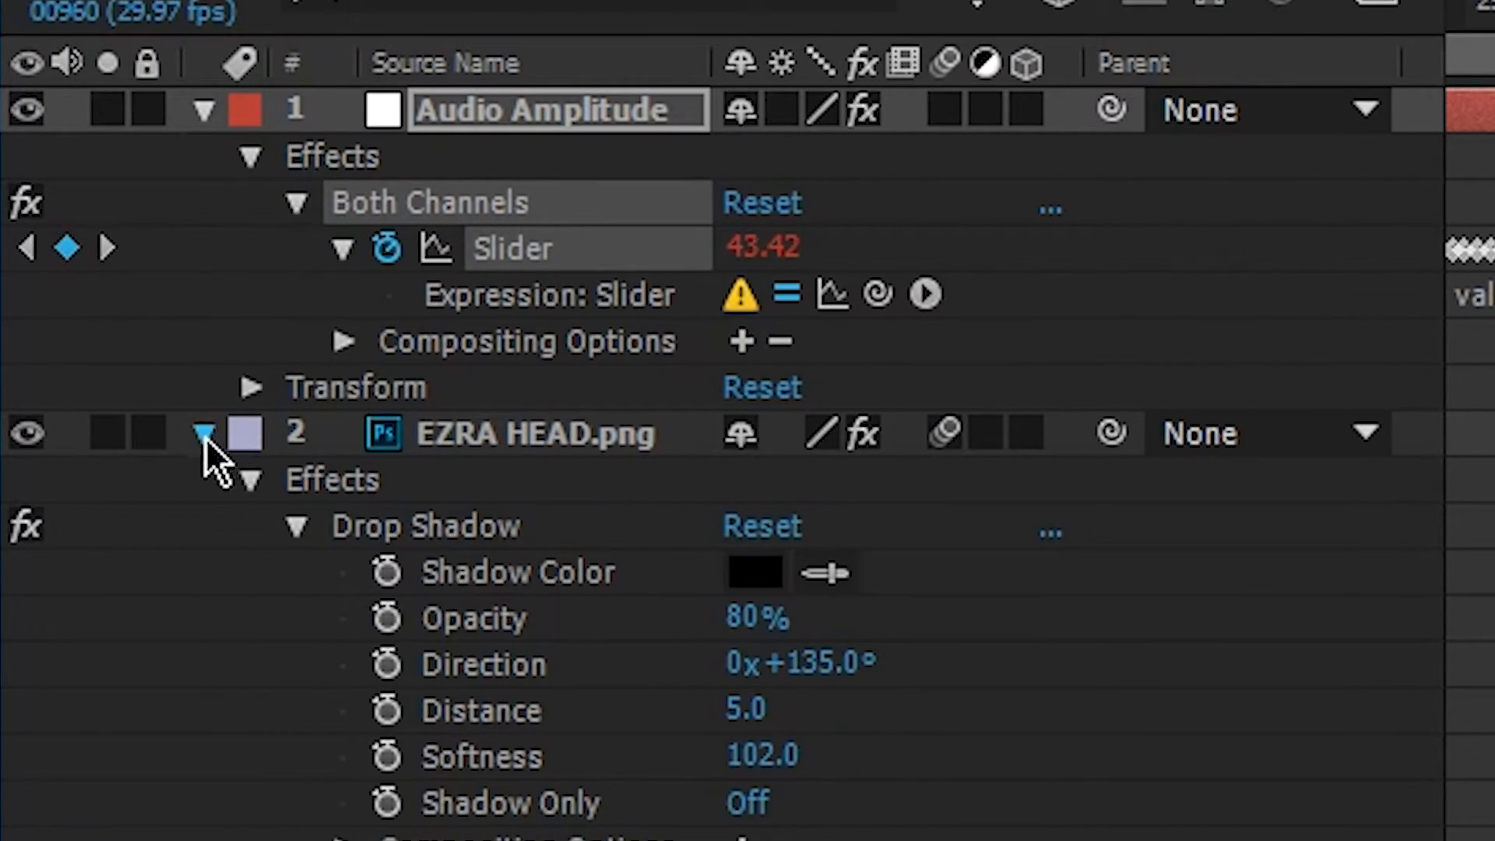
click(206, 437)
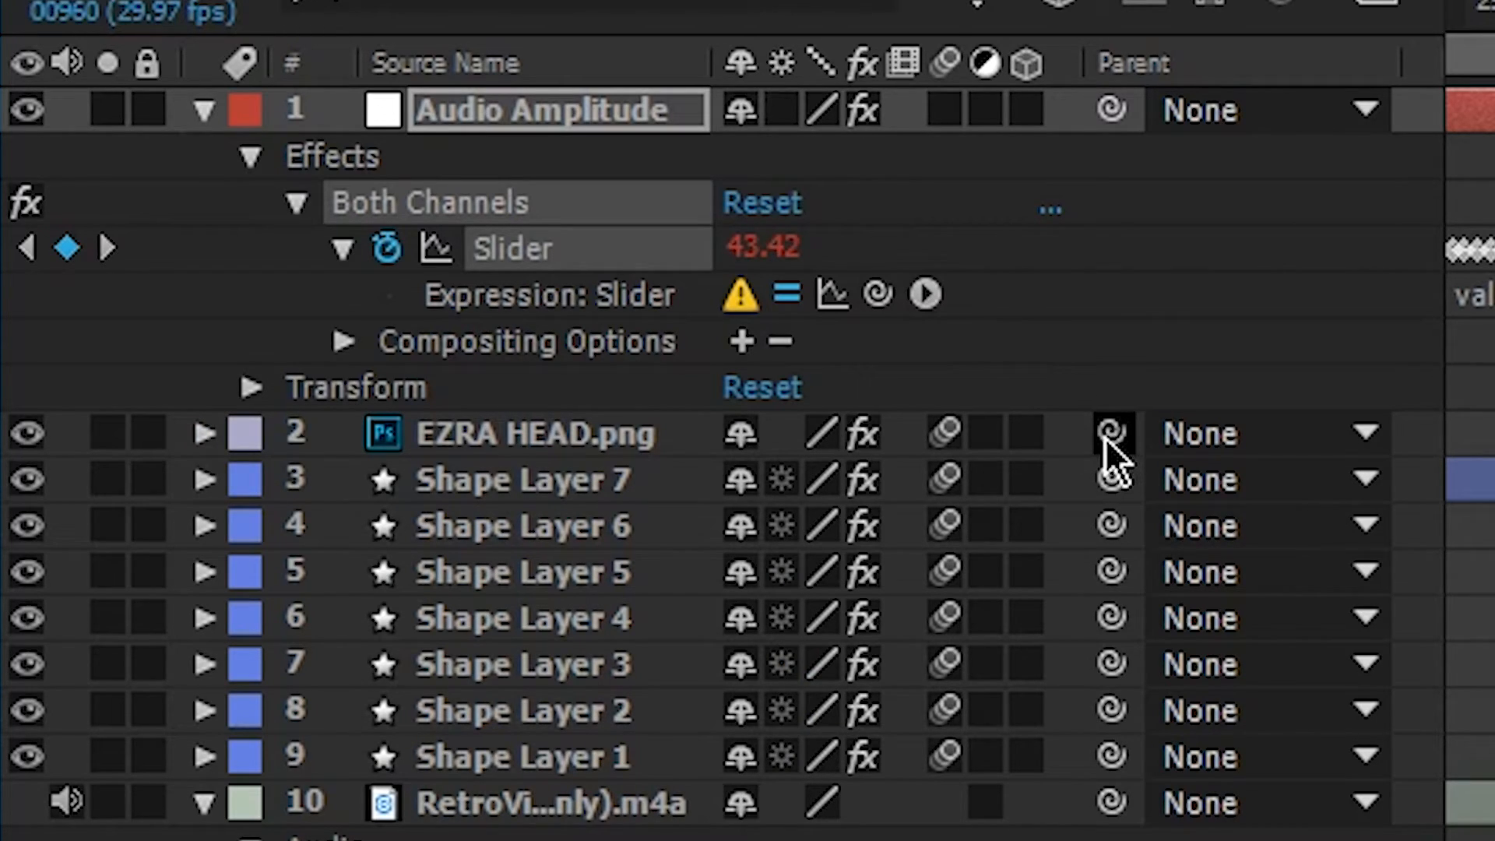
drag(1114, 440, 563, 481)
Preview the parented head's pulsing with the music from 0;00;29;14
click(1132, 476)
drag(1133, 483, 1123, 484)
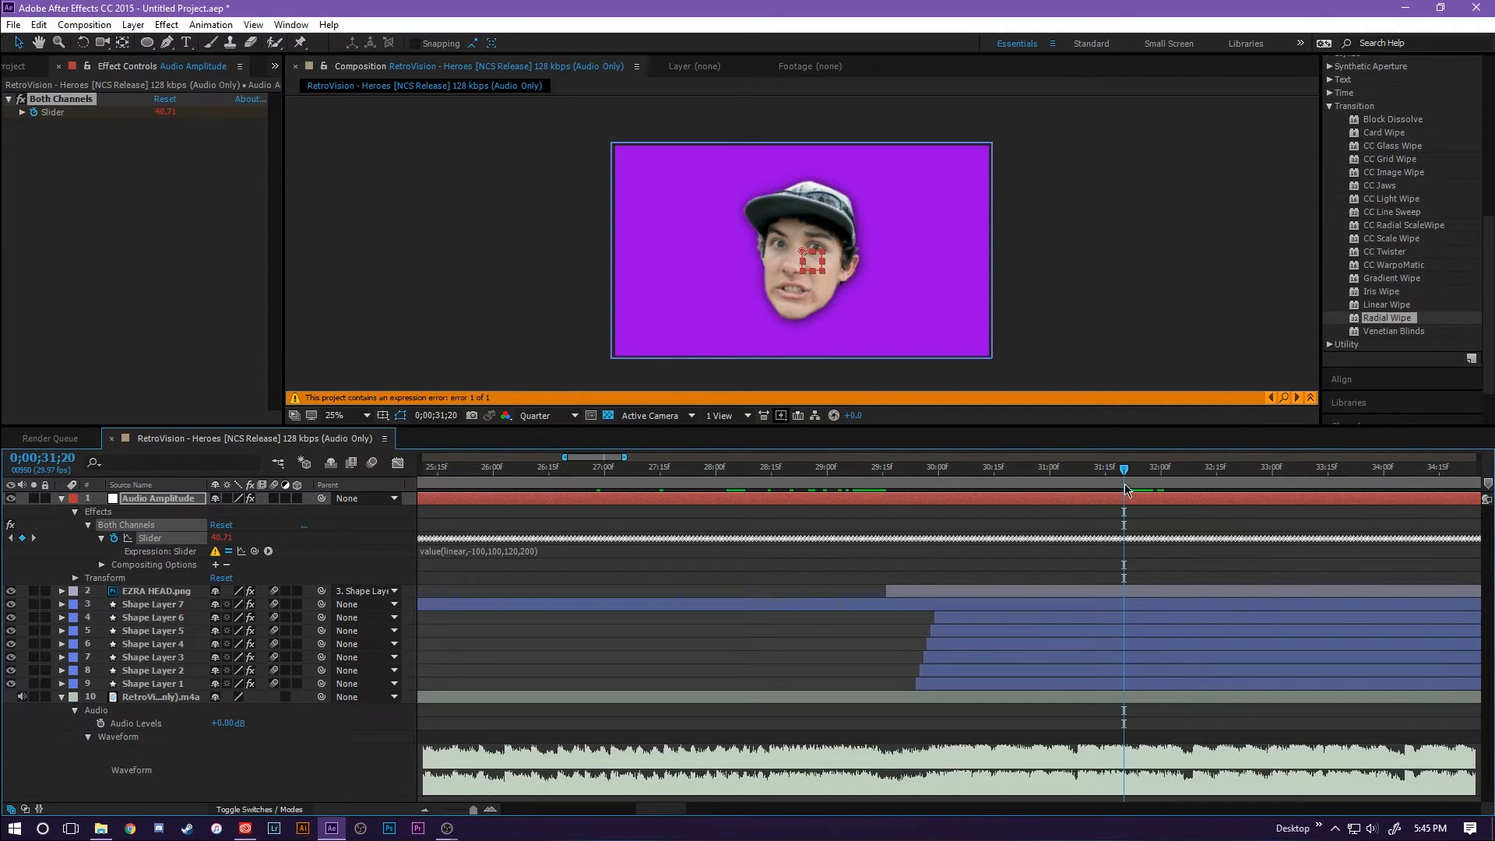
click(878, 470)
key(space)
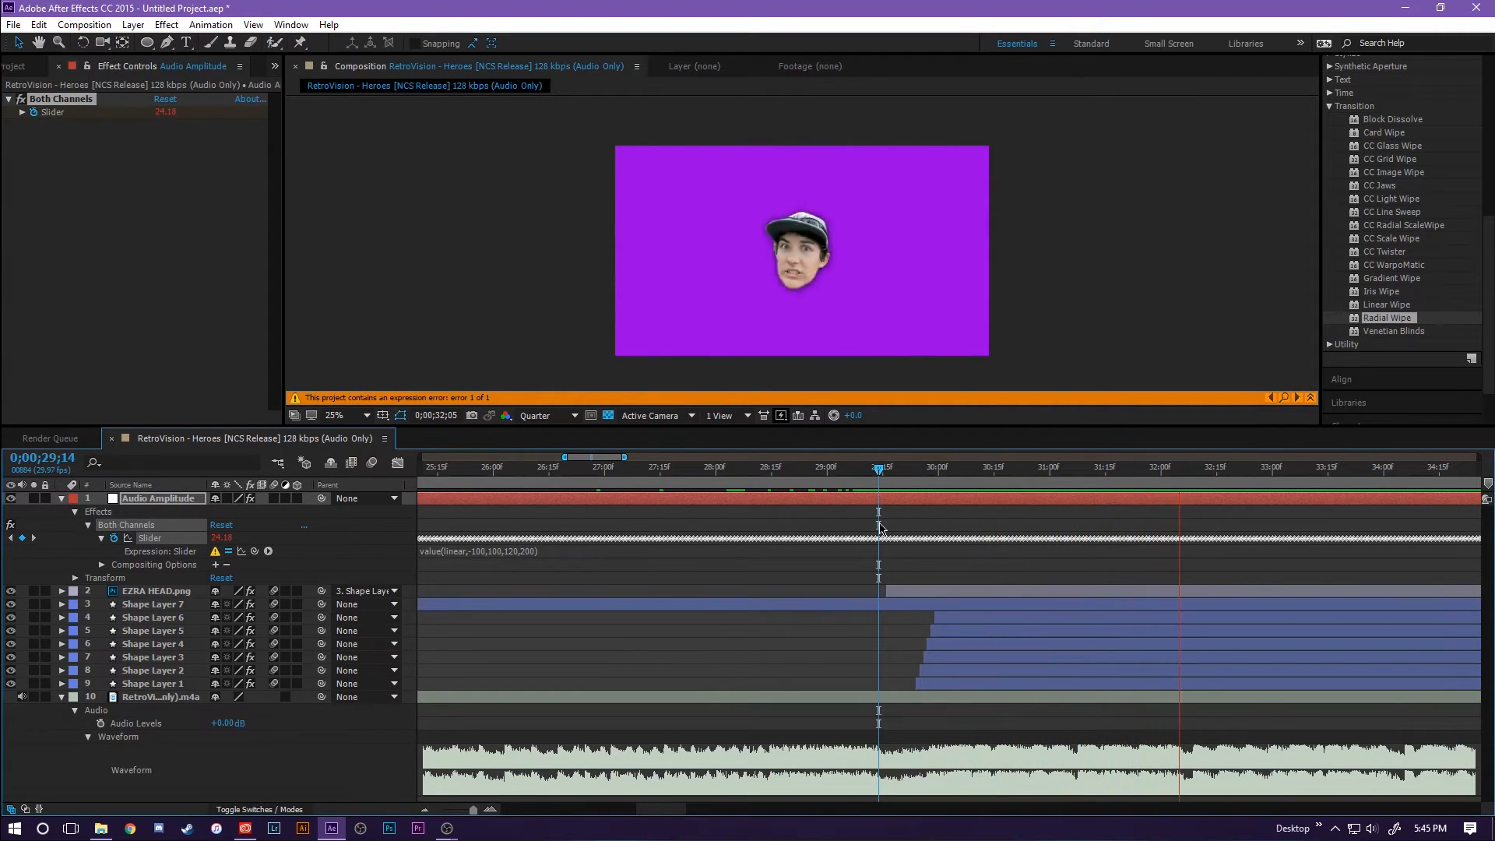
key(space)
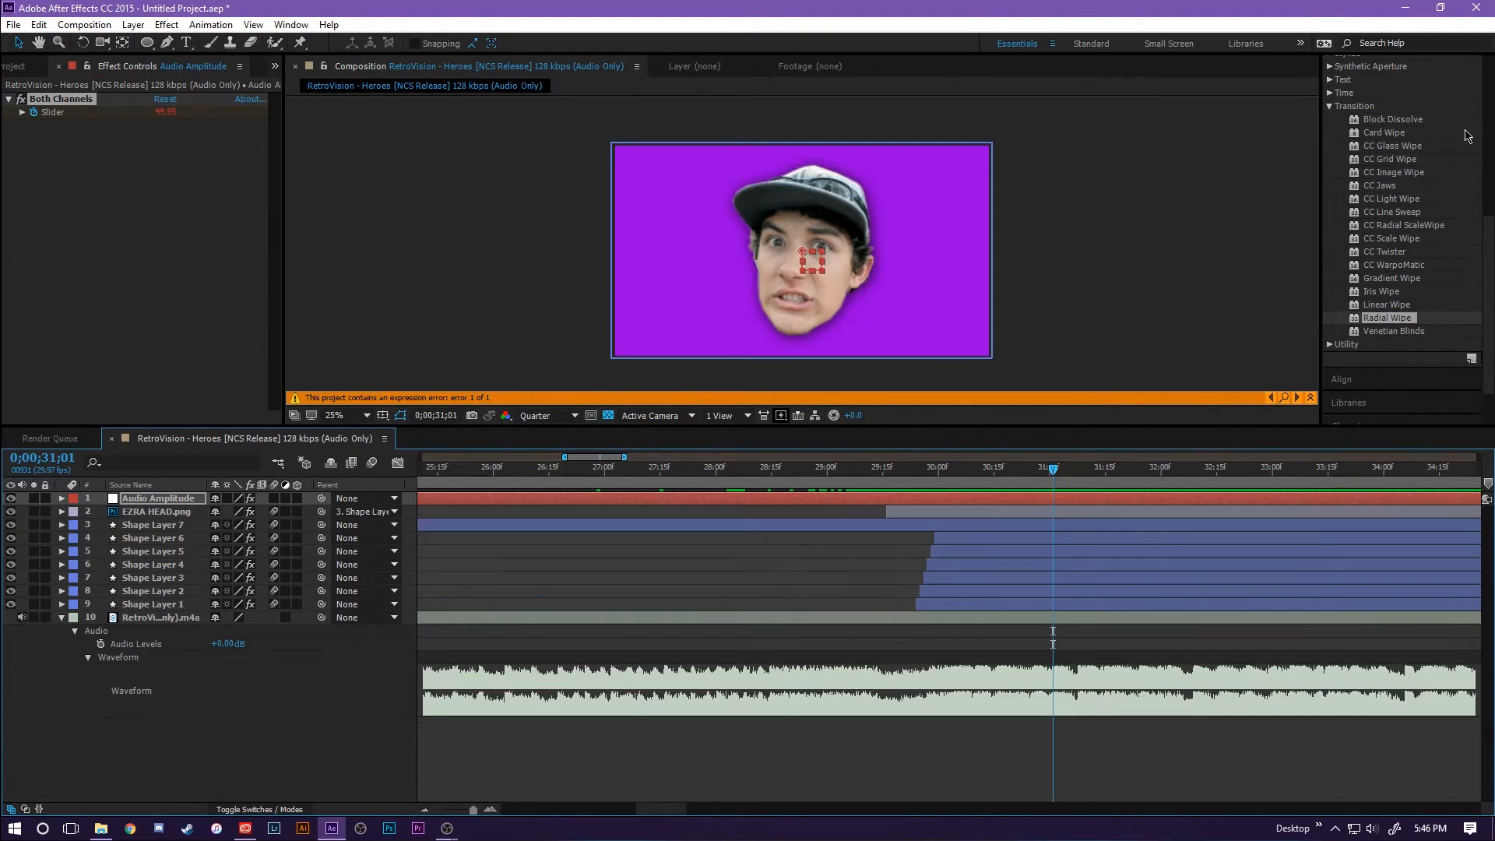
Find the Glow effect and apply it to Shape Layer 7 with Glow Threshold 0.8% and Glow Radius 345
scroll(1453, 148, up, 2)
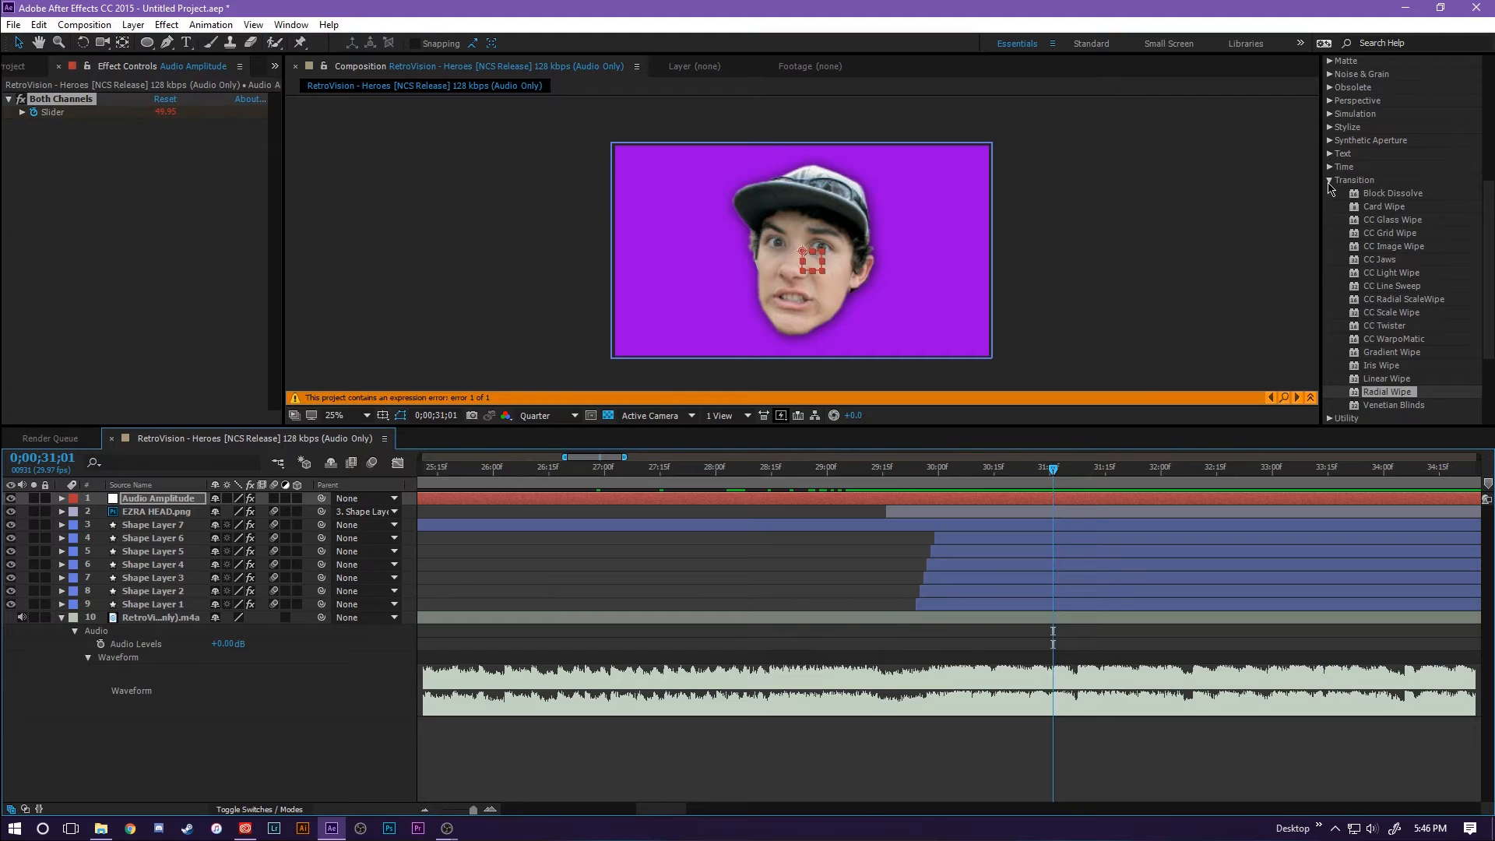
scroll(1339, 183, up, 6)
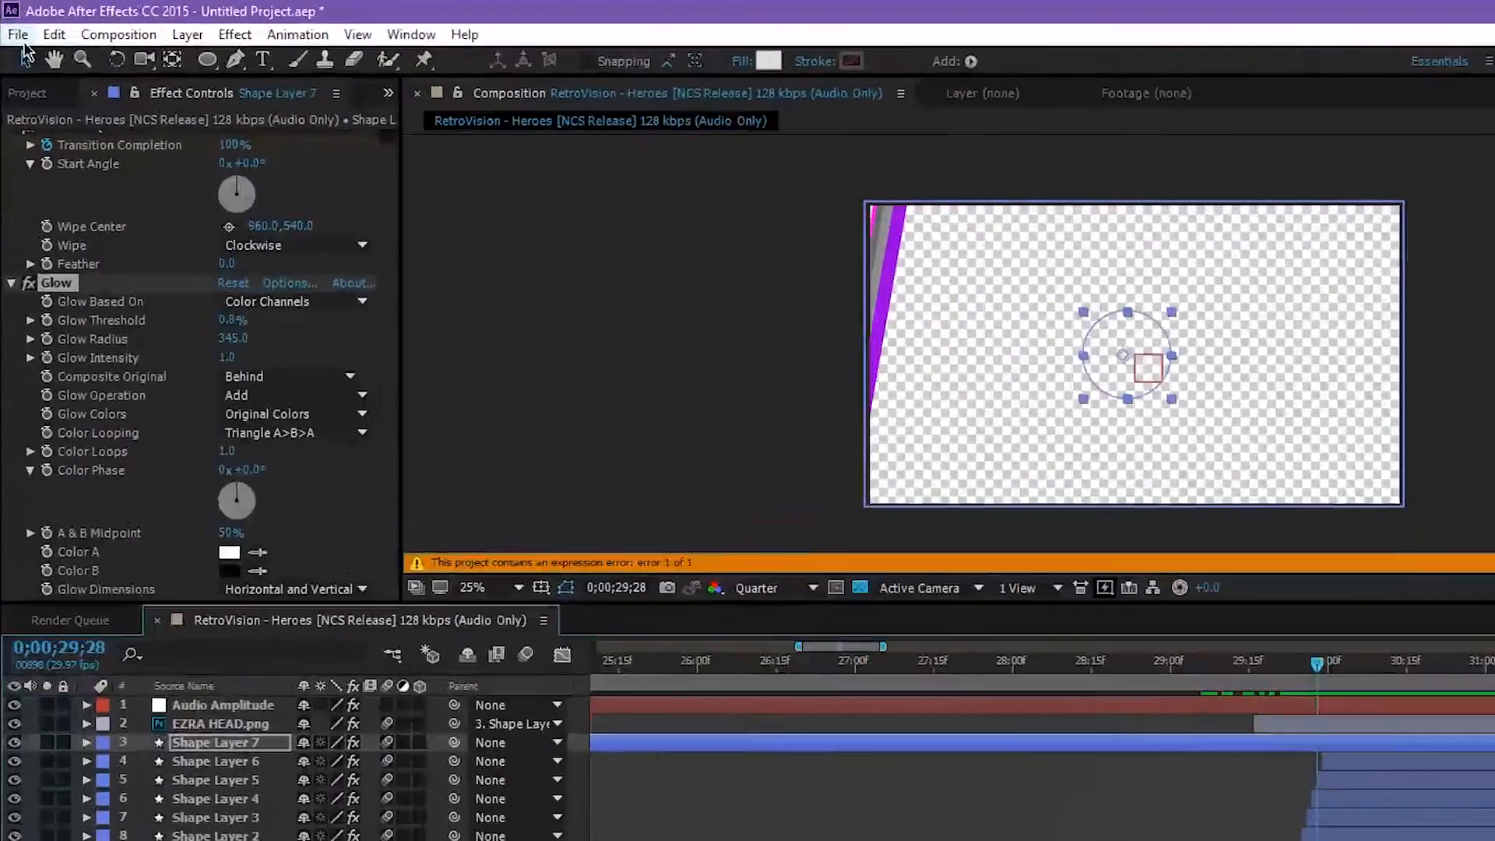
Add the RetroVision - Heroes composition to the render queue for export
click(14, 25)
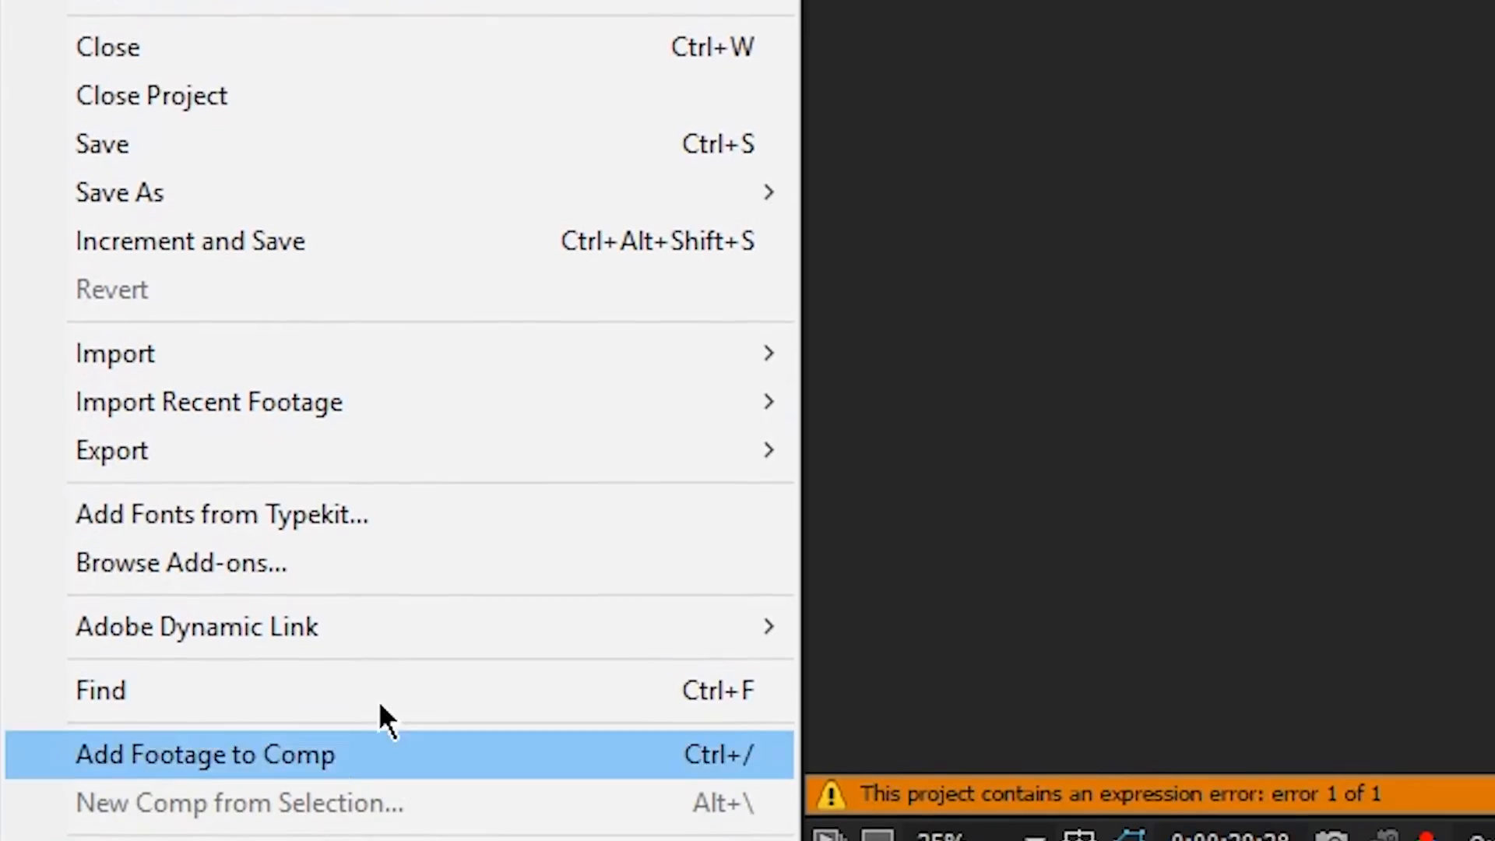
mouse_move(644, 336)
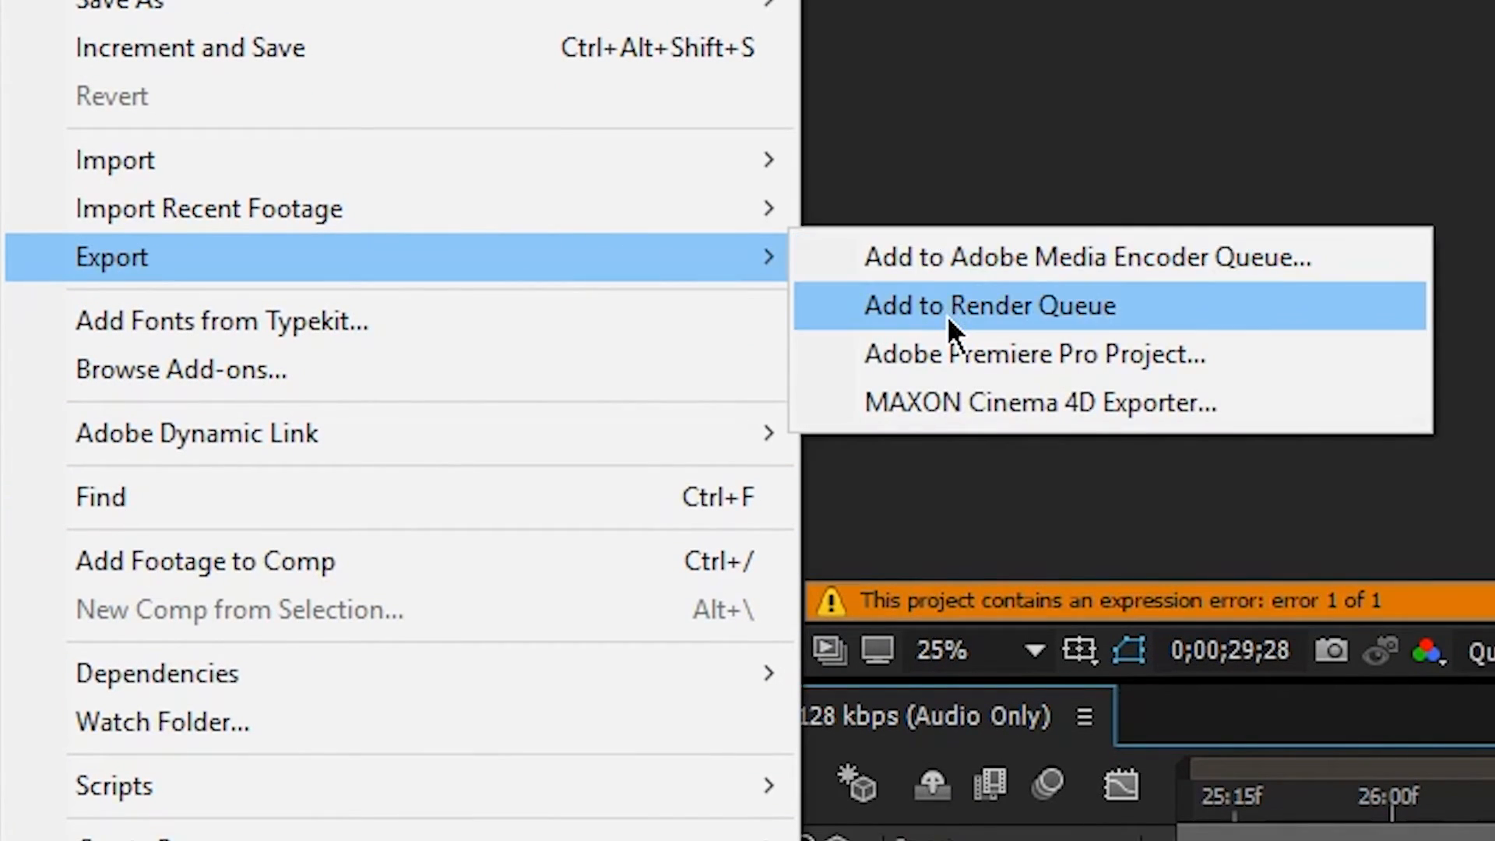
click(947, 315)
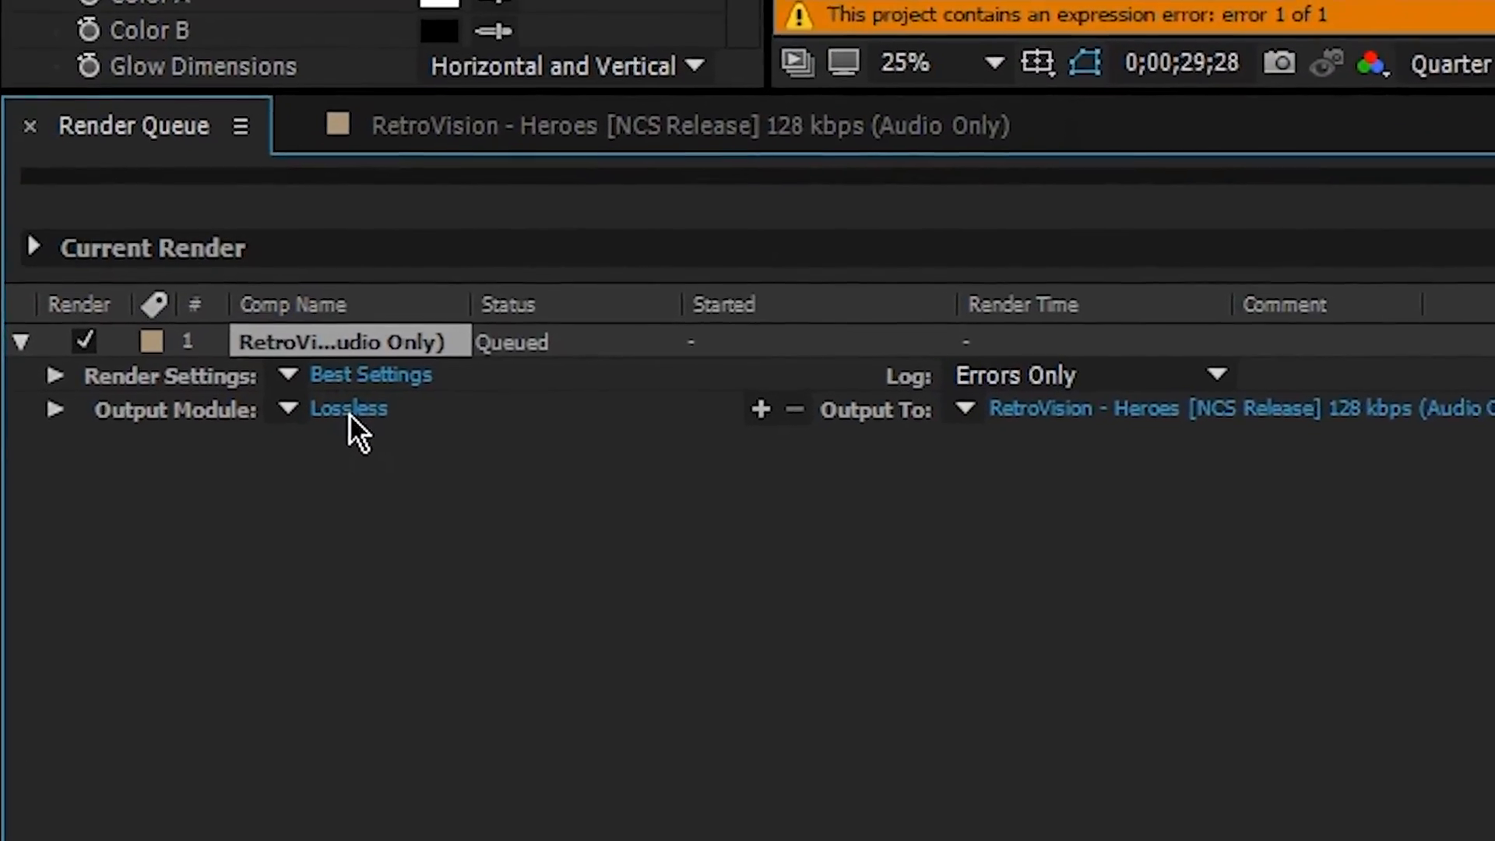
Set the output module's video channels to RGB + Alpha, keeping the AVI format
click(406, 373)
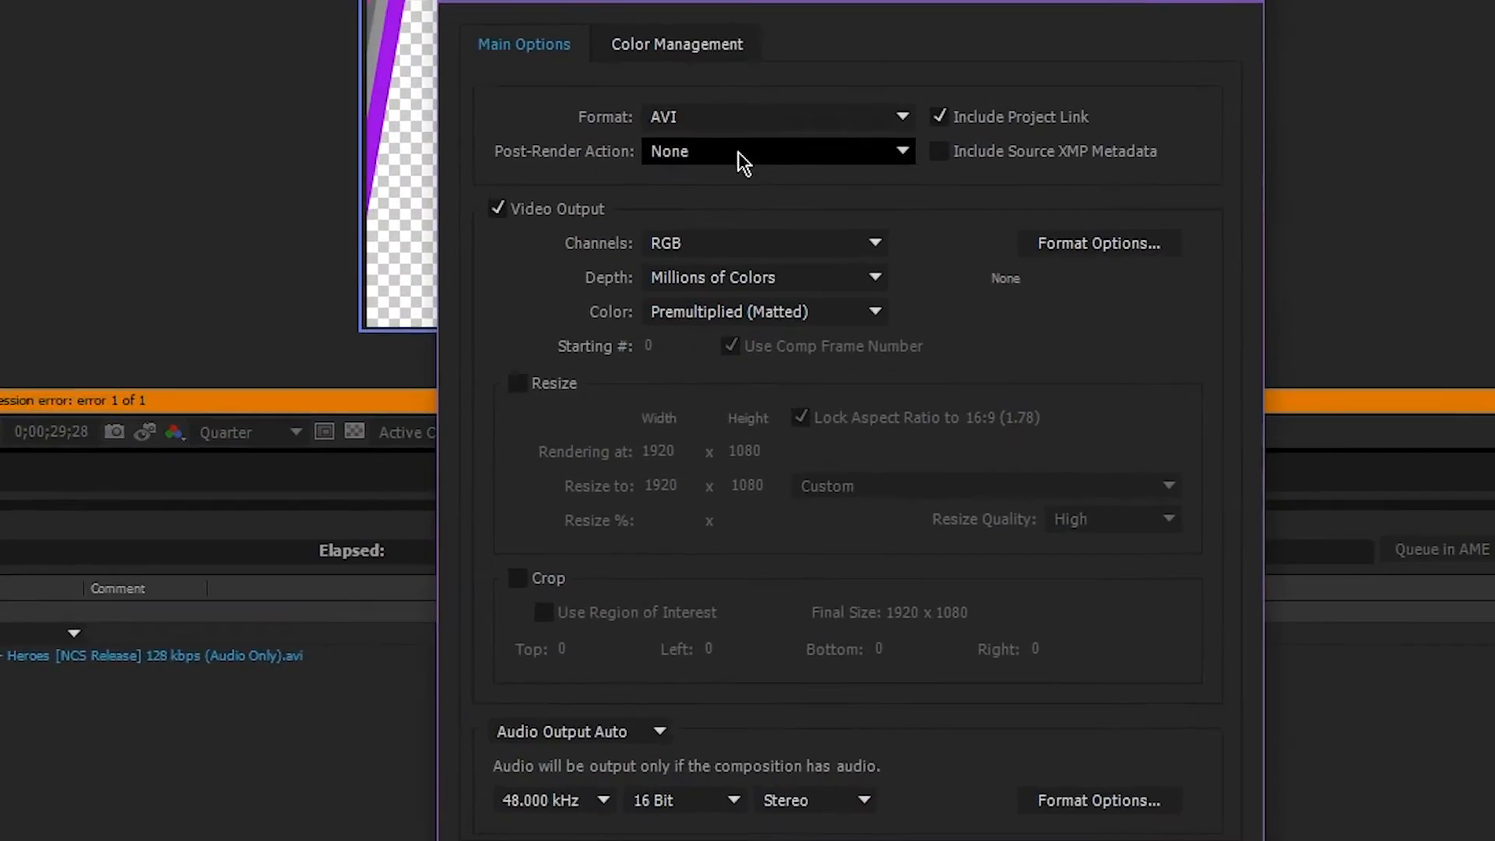
click(703, 247)
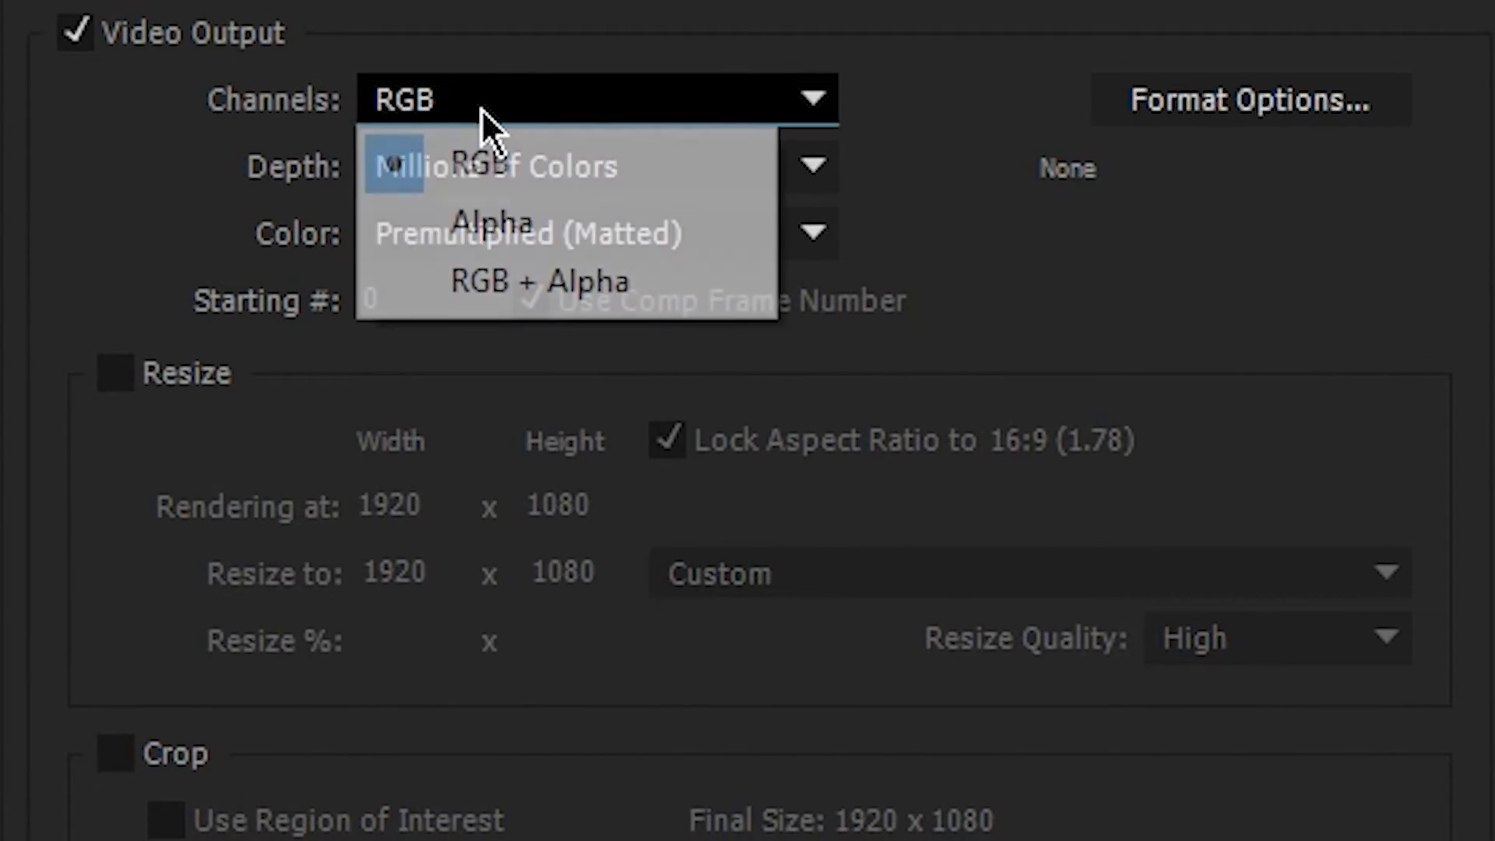
click(593, 279)
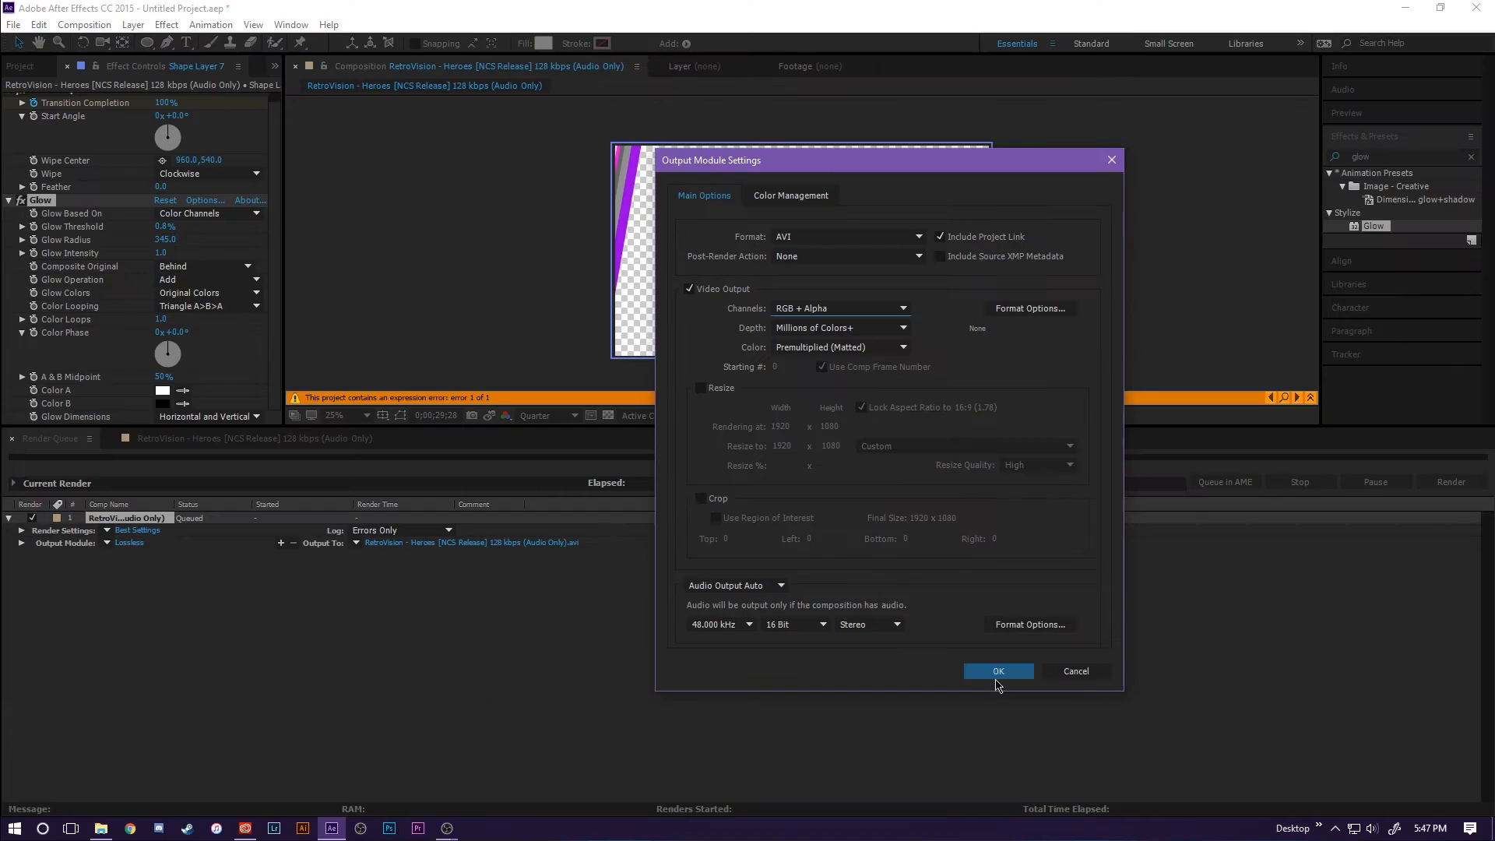
click(994, 670)
Save the output movie as Tutorial Intro on Mass Storage (E:) and start rendering
click(421, 543)
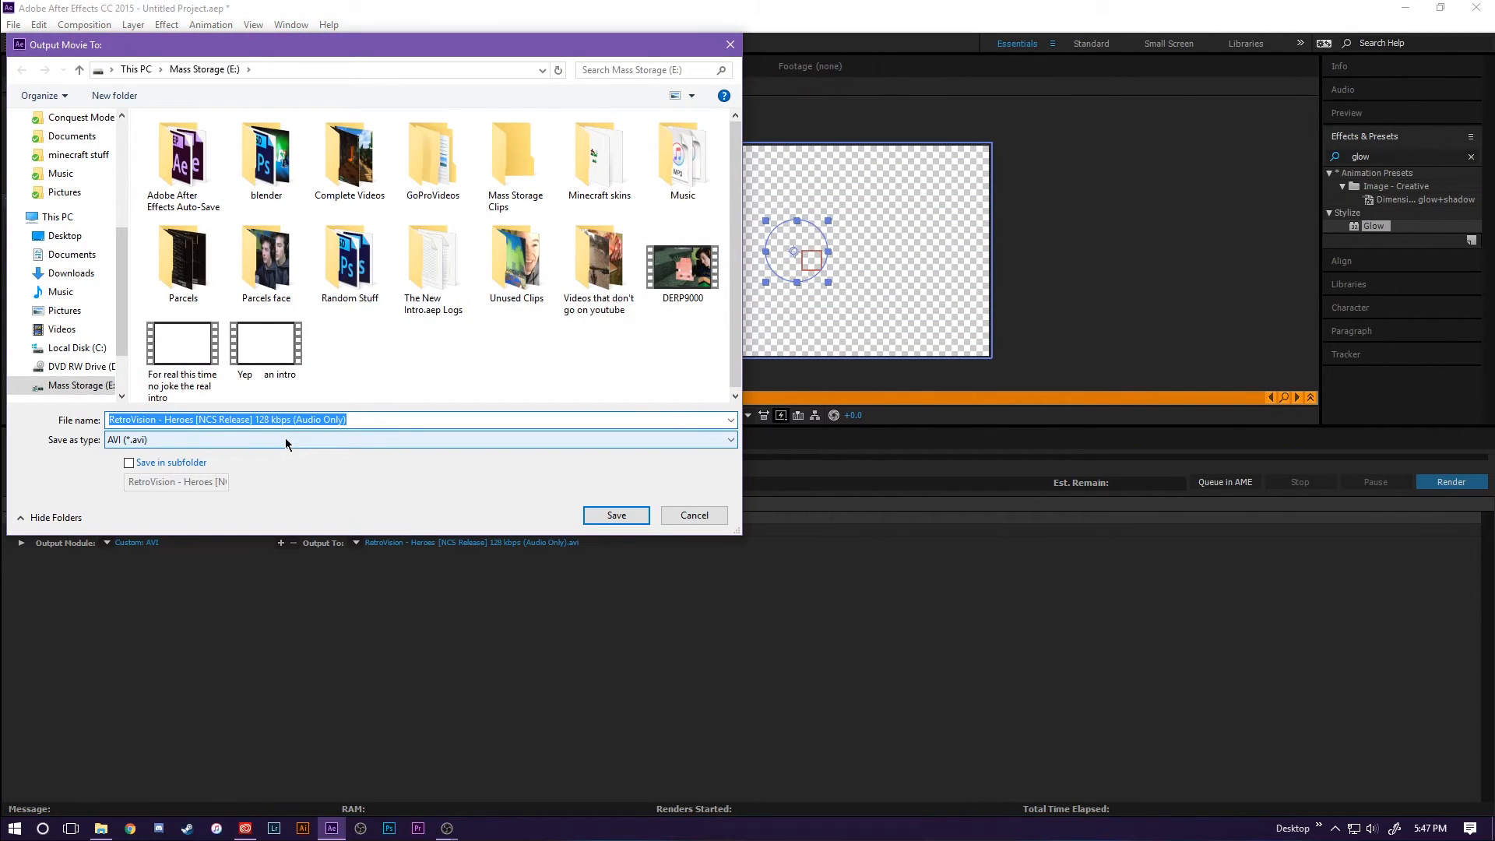
text(Tutorial)
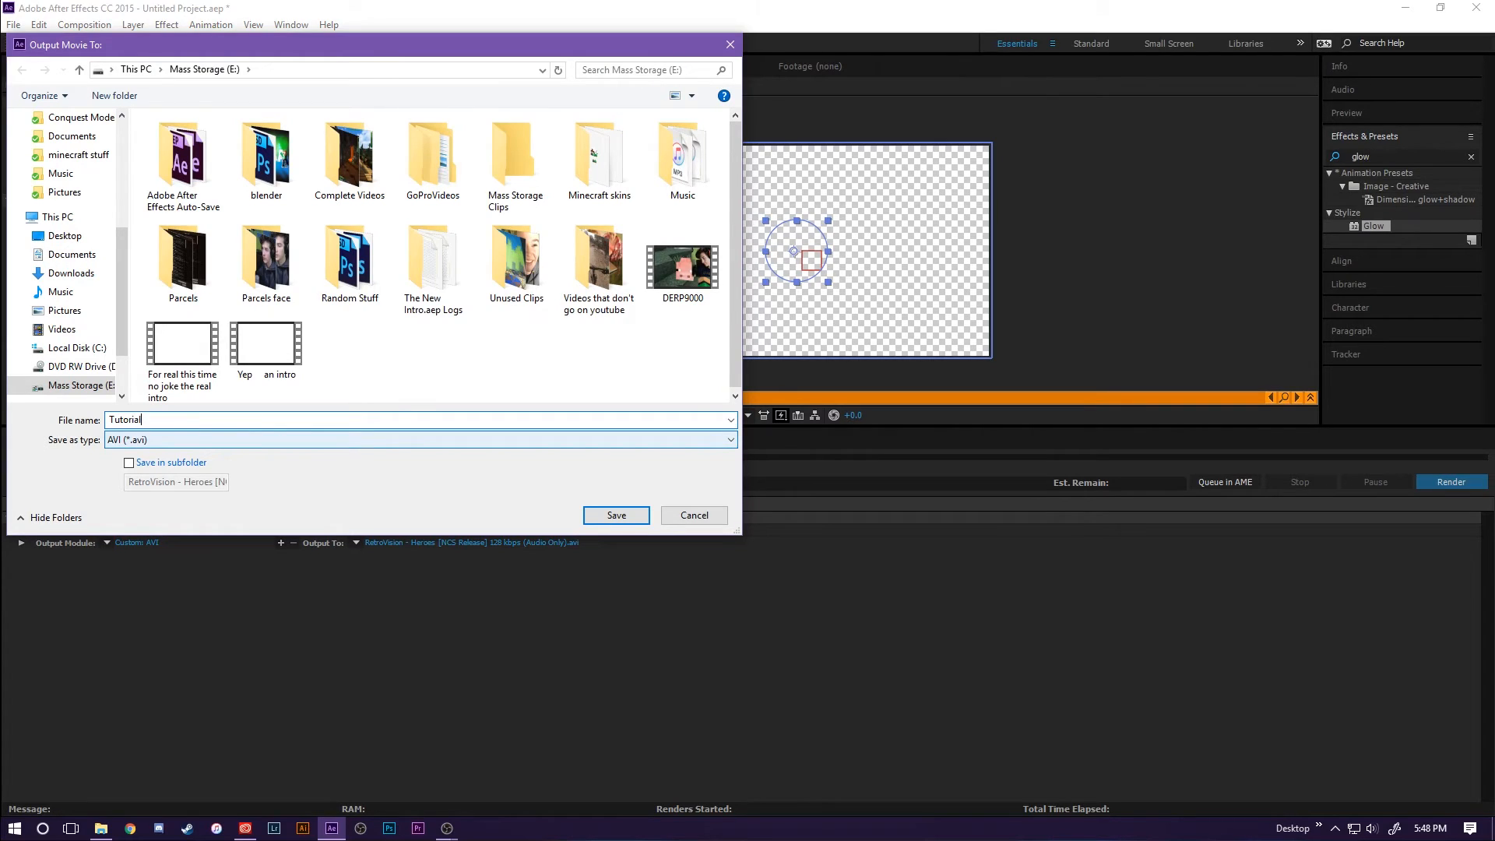
text( Intro)
click(601, 516)
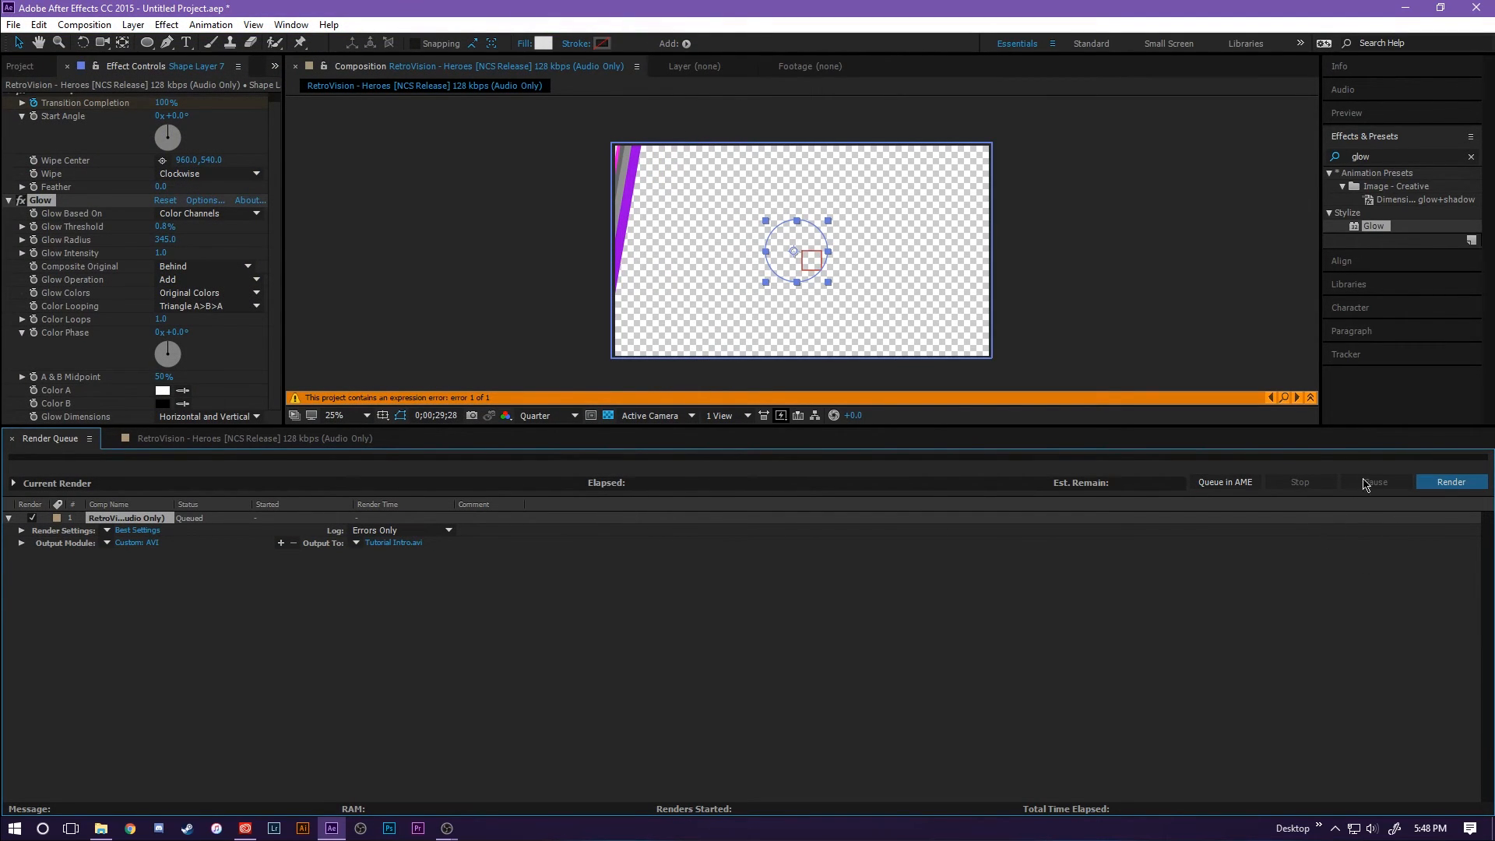
click(1420, 481)
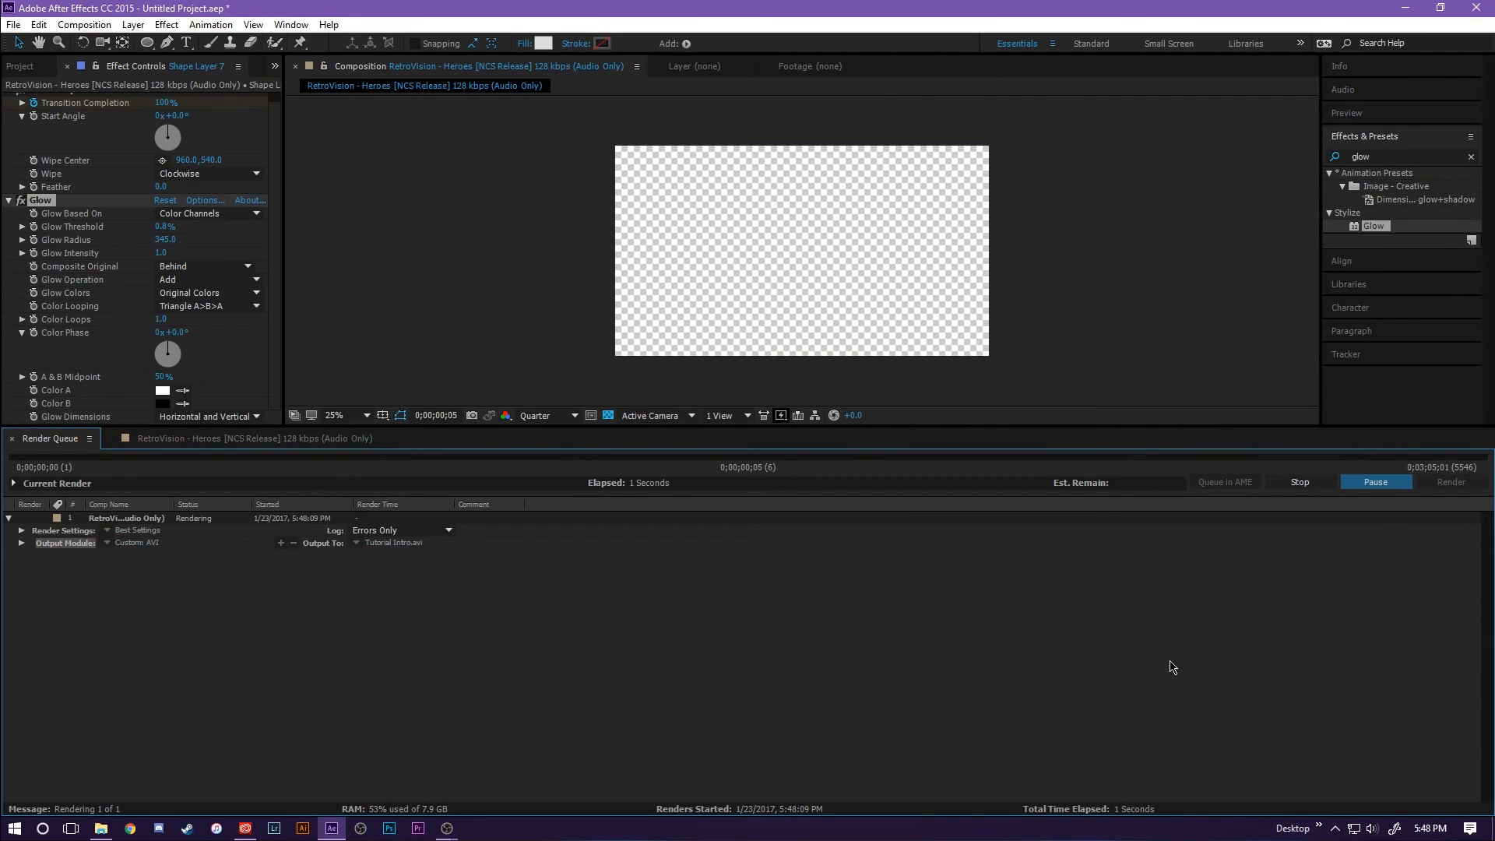